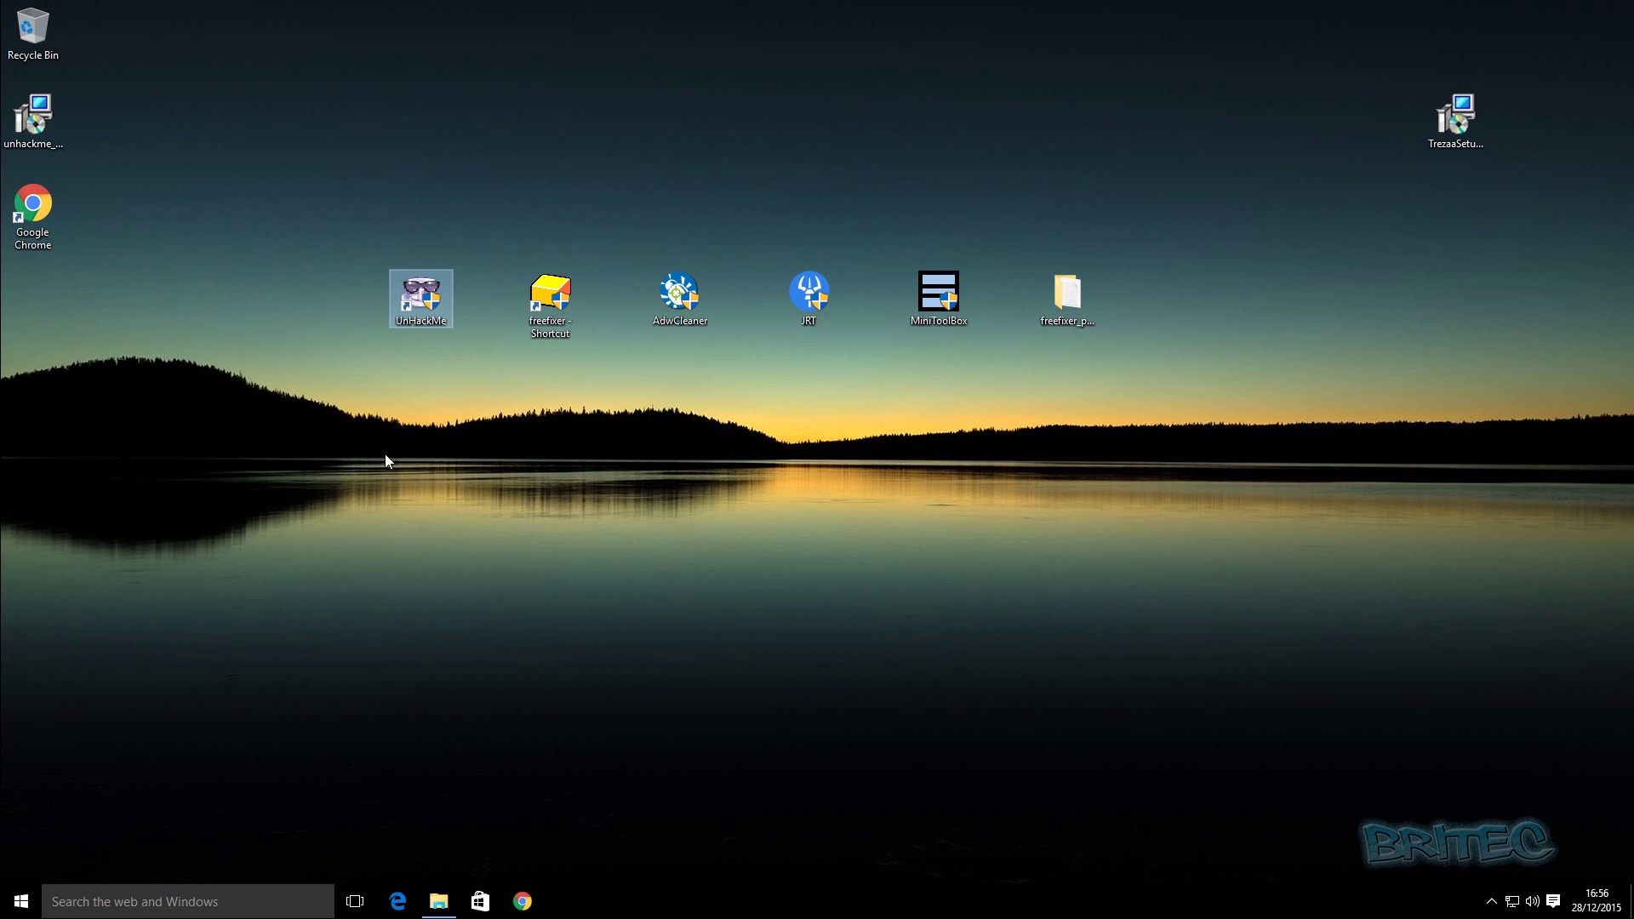
- Launch Google Chrome full-screen and load the timscomputerfix.net website
click(380, 573)
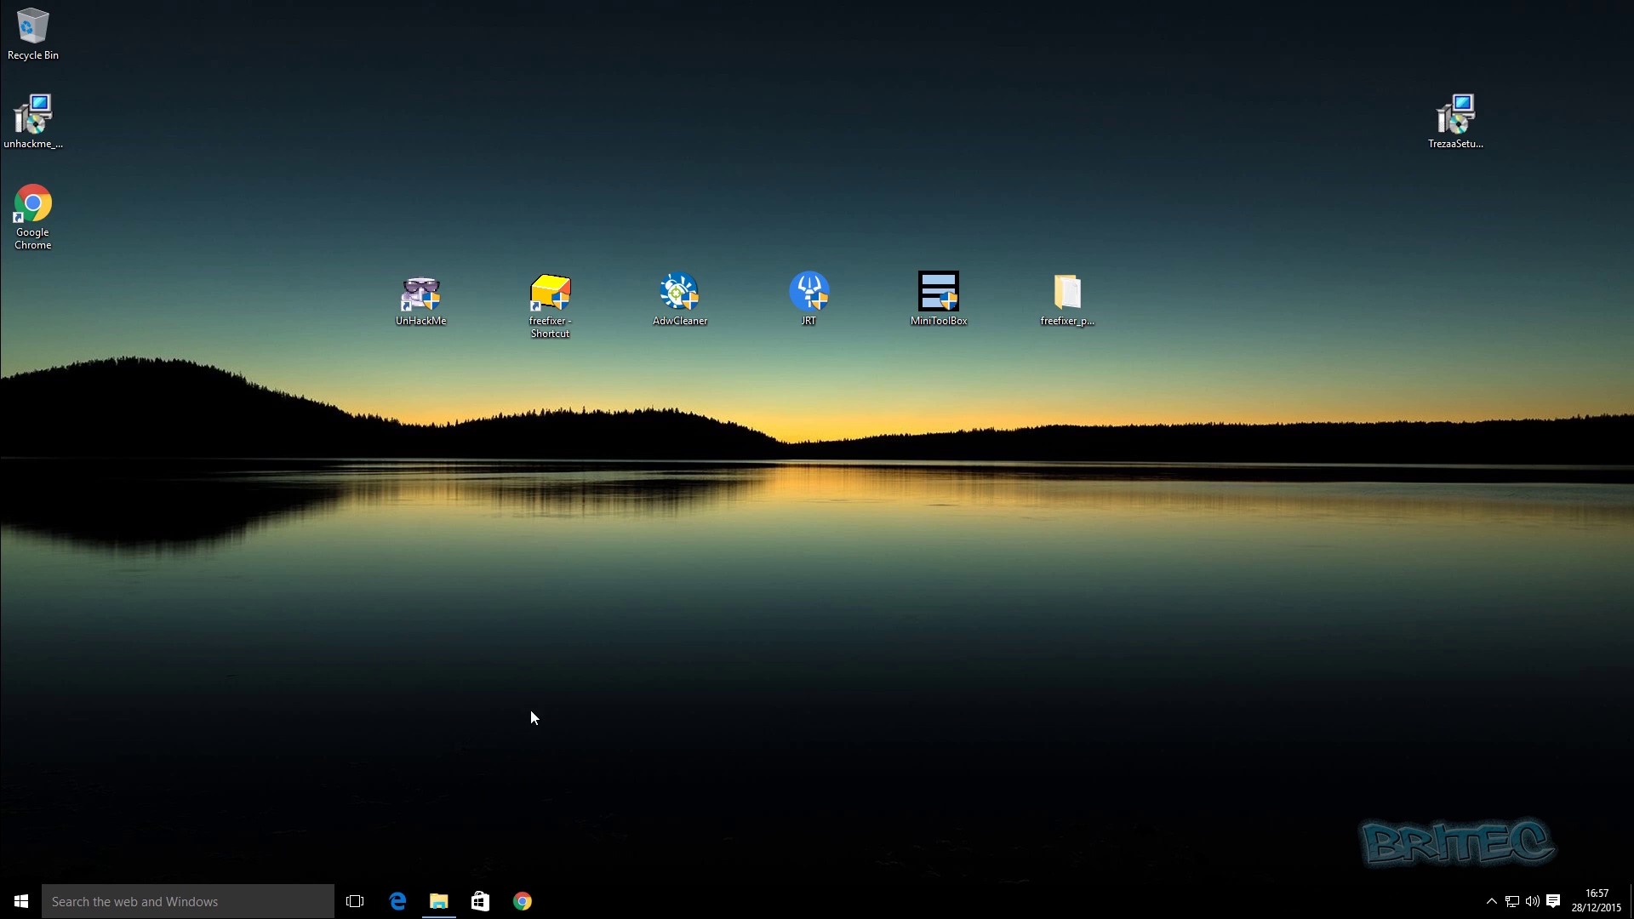
click(525, 908)
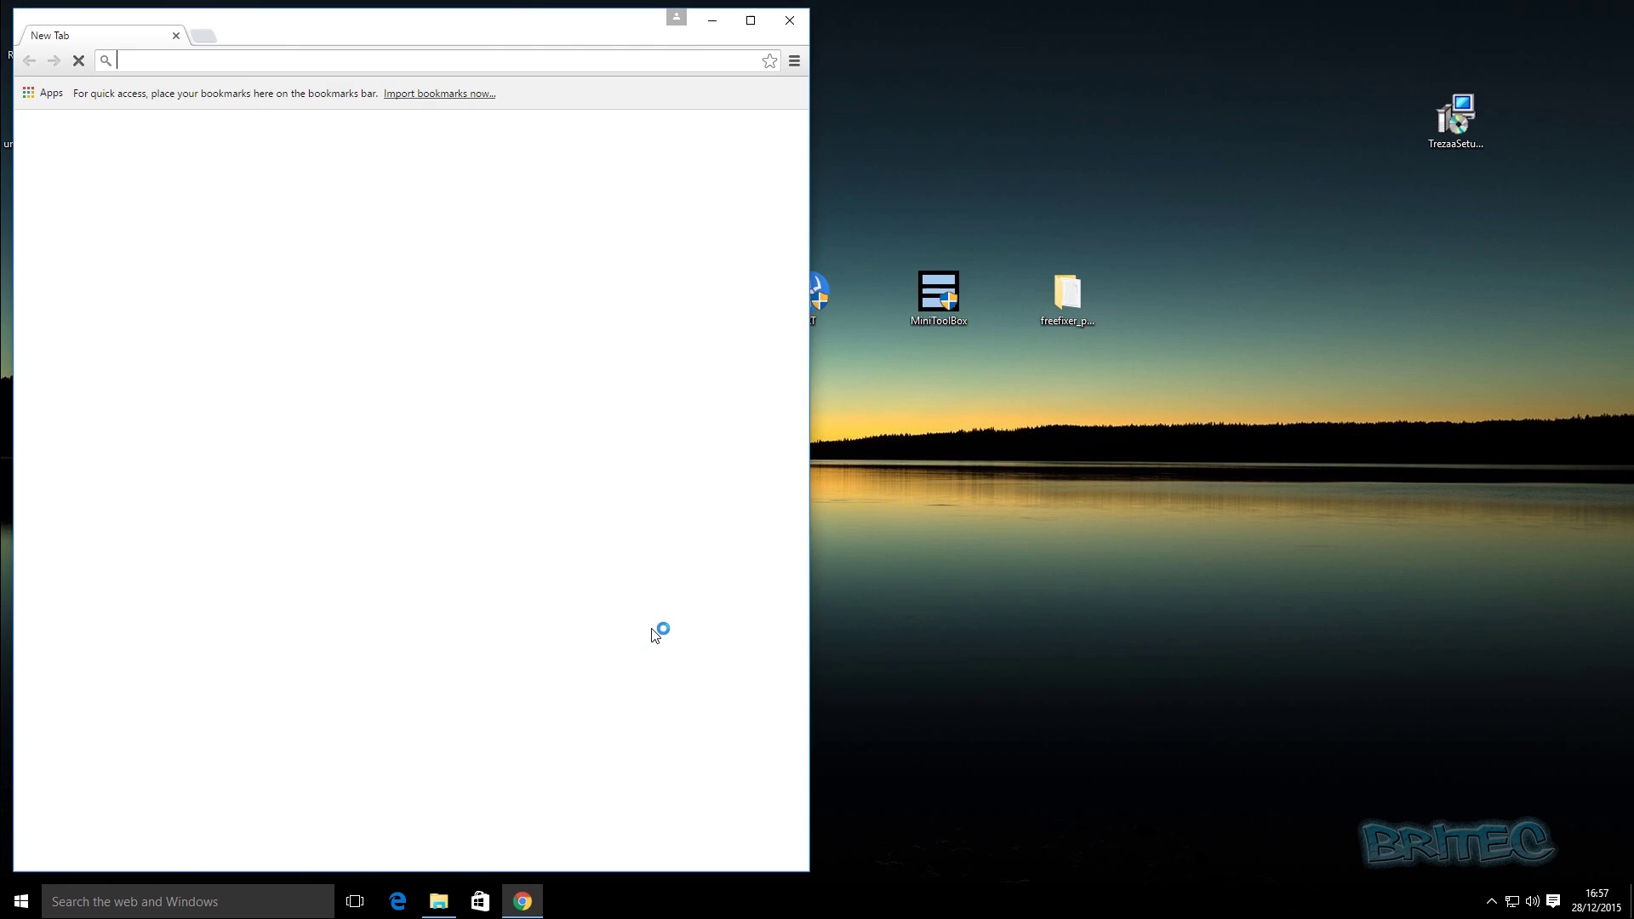
click(751, 21)
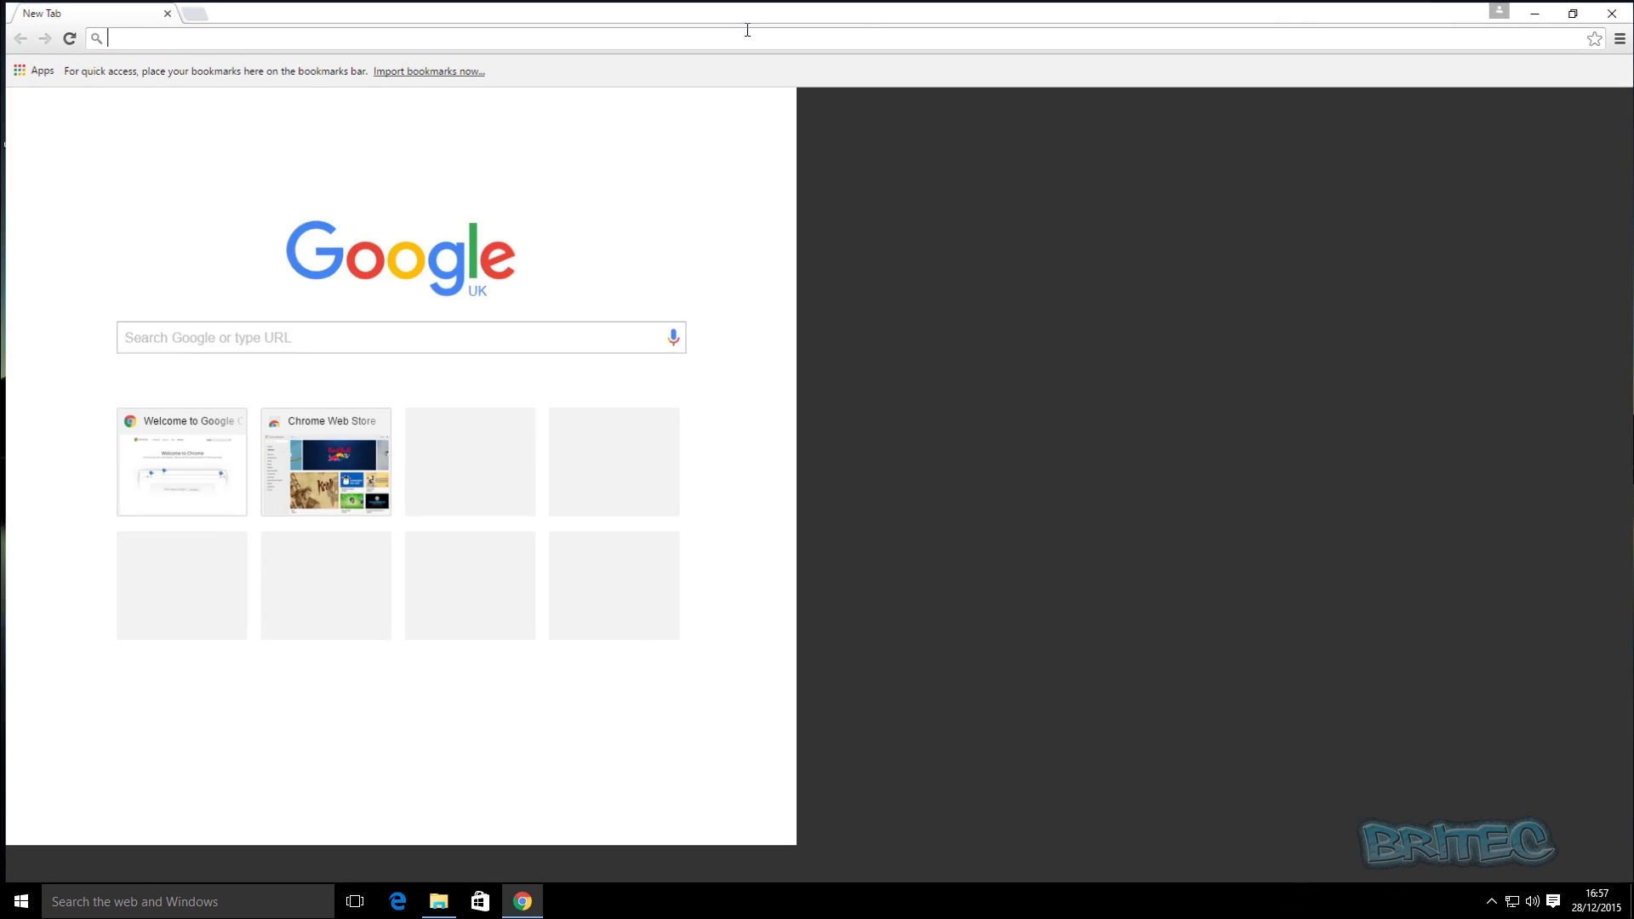
click(595, 340)
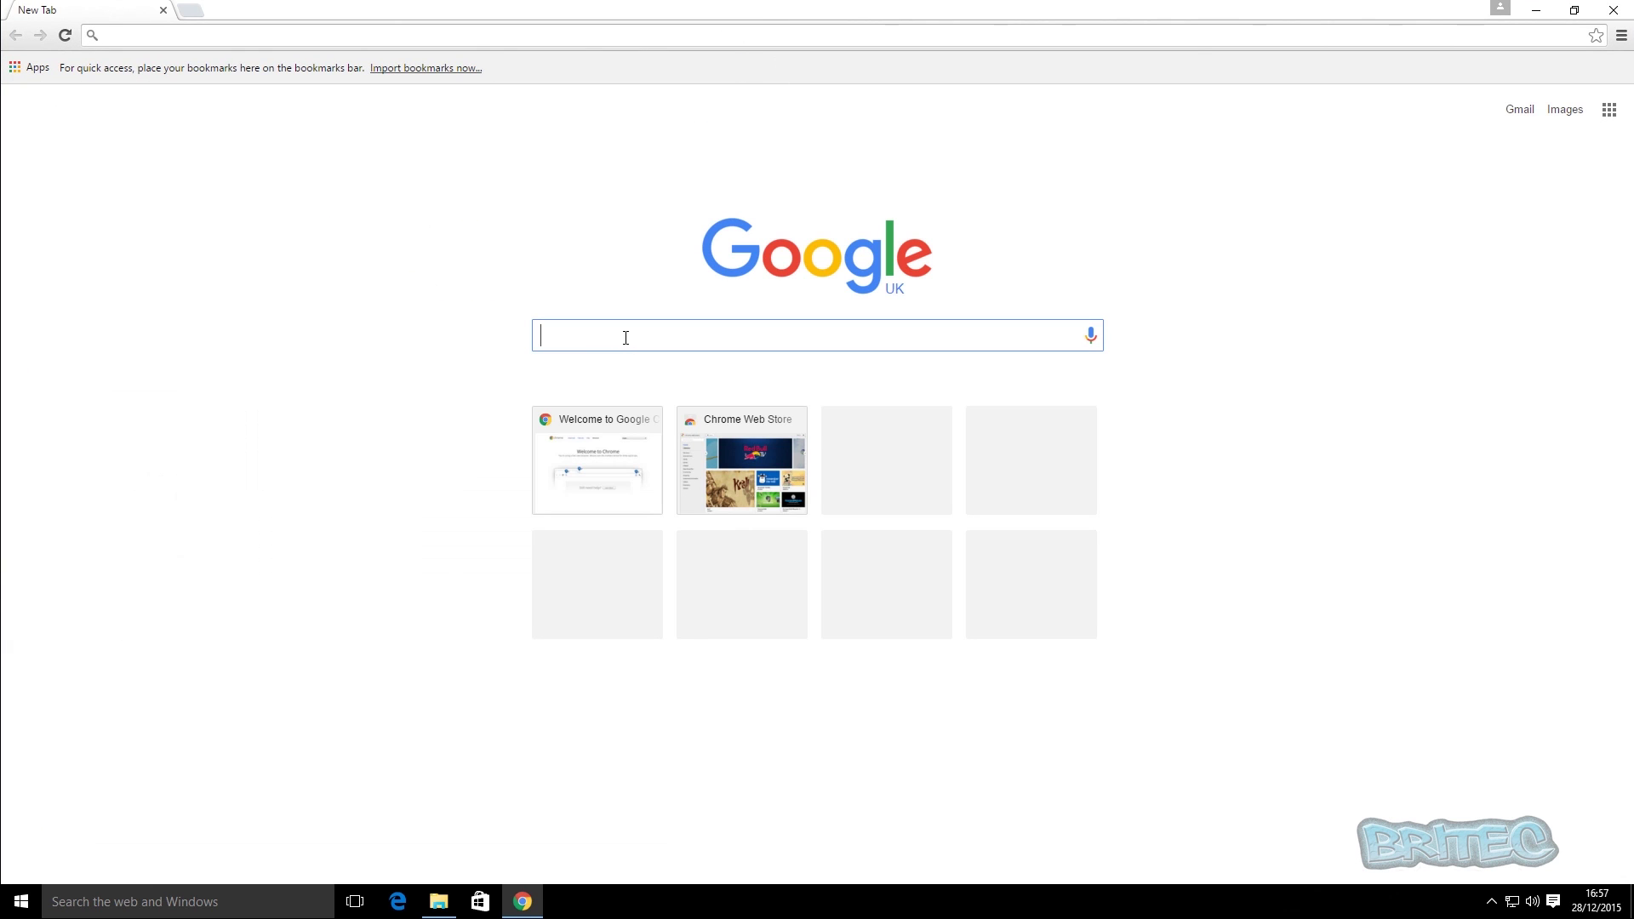
click(312, 33)
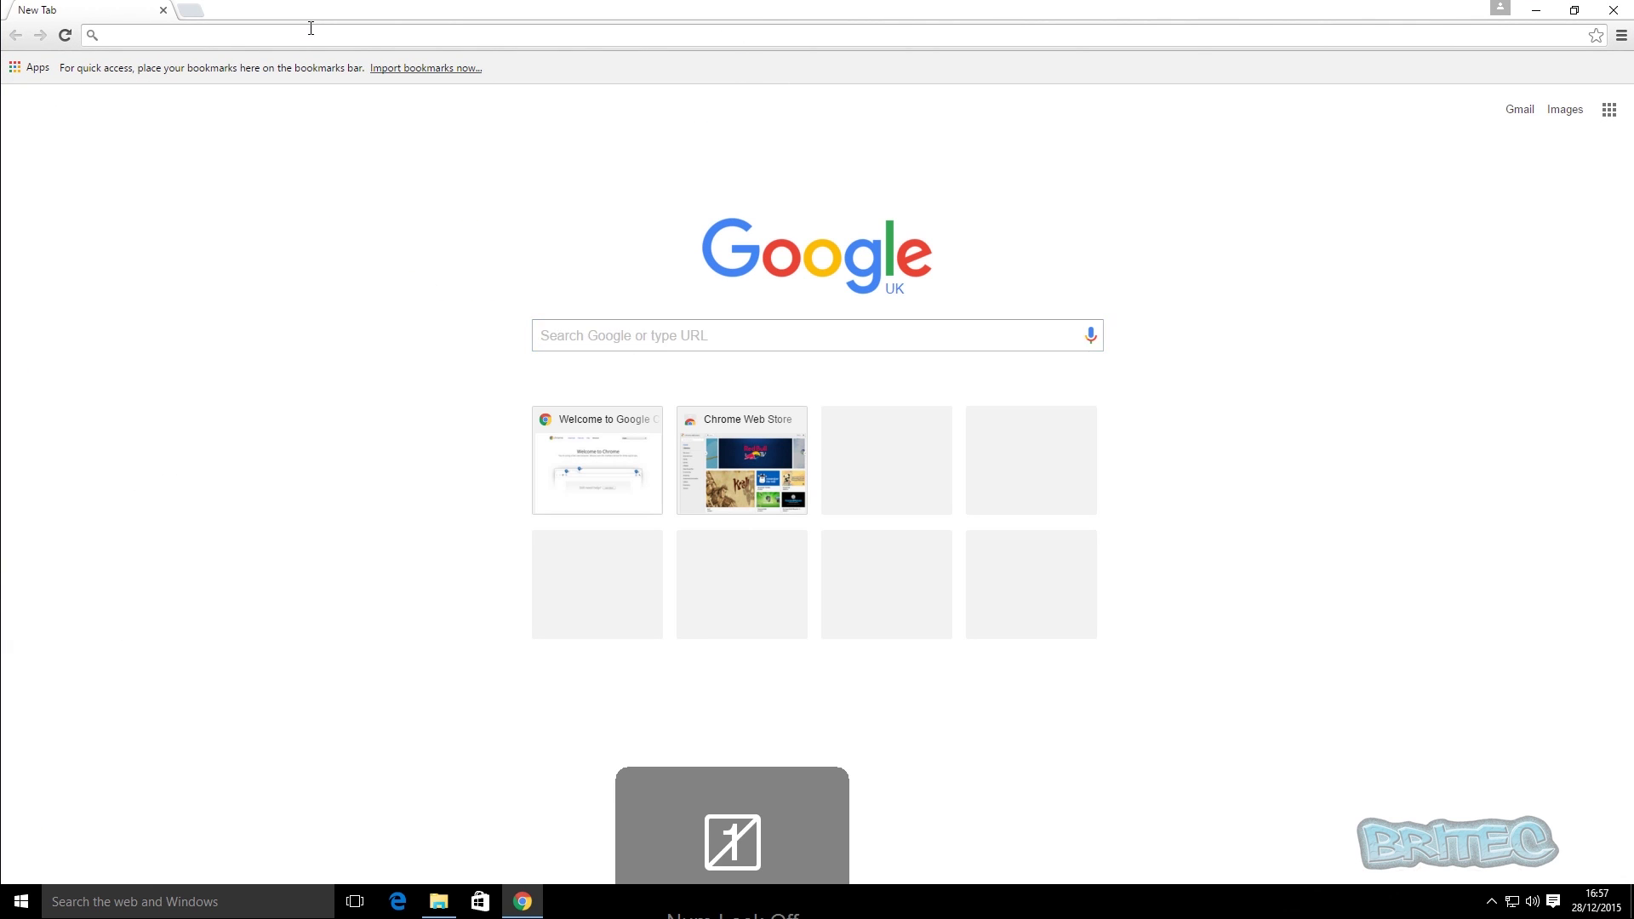
text(ti)
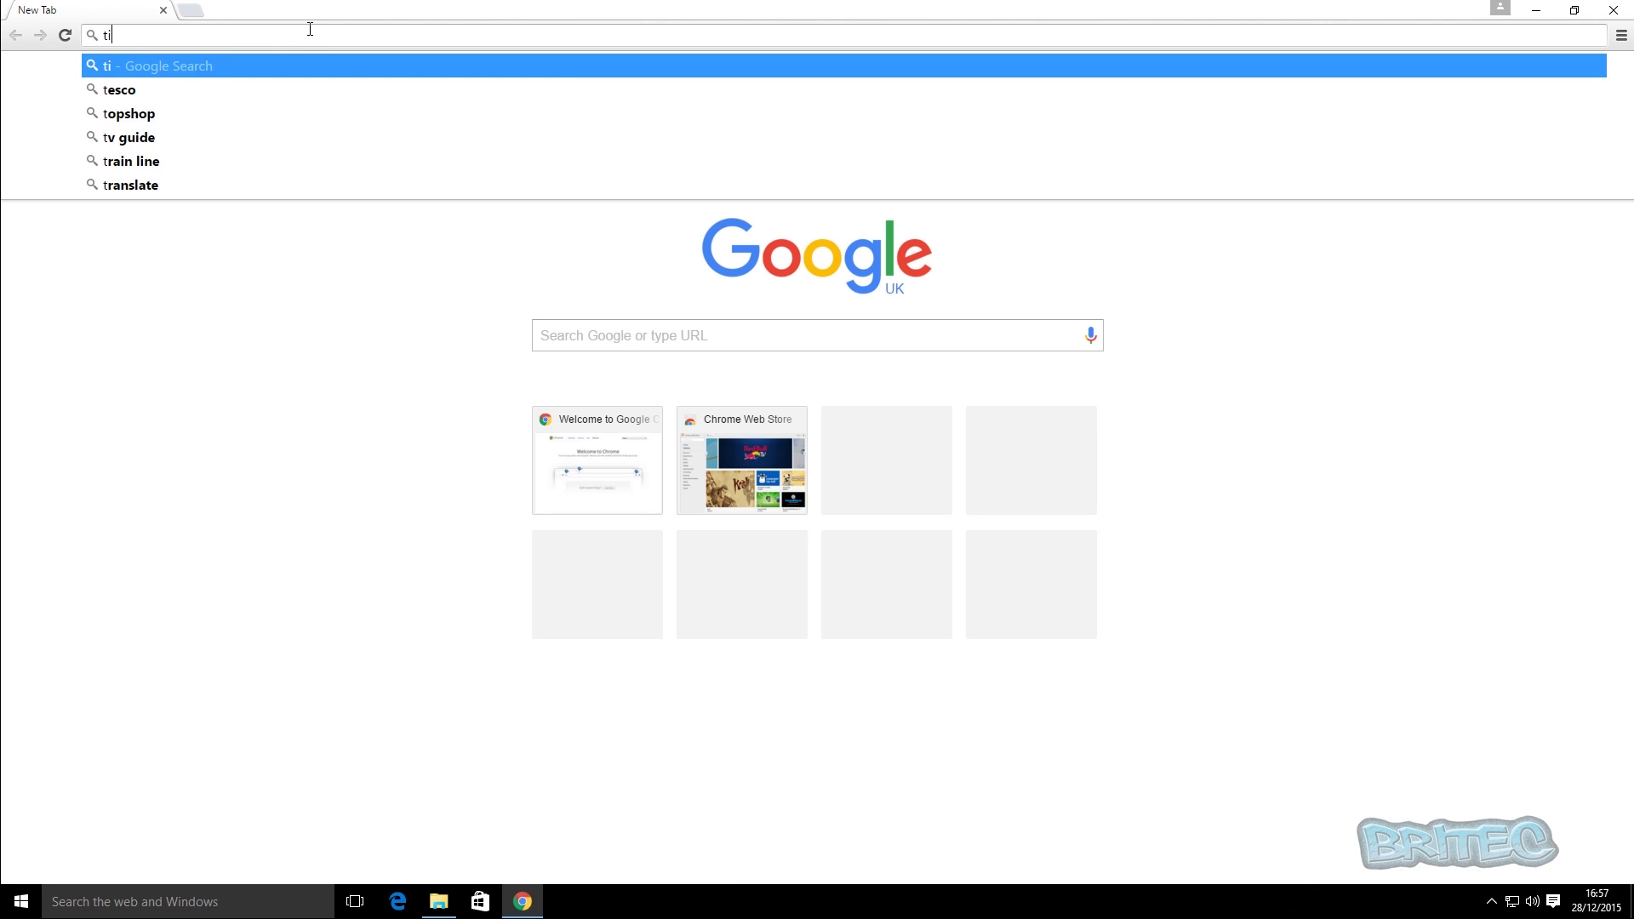
text(mscompu)
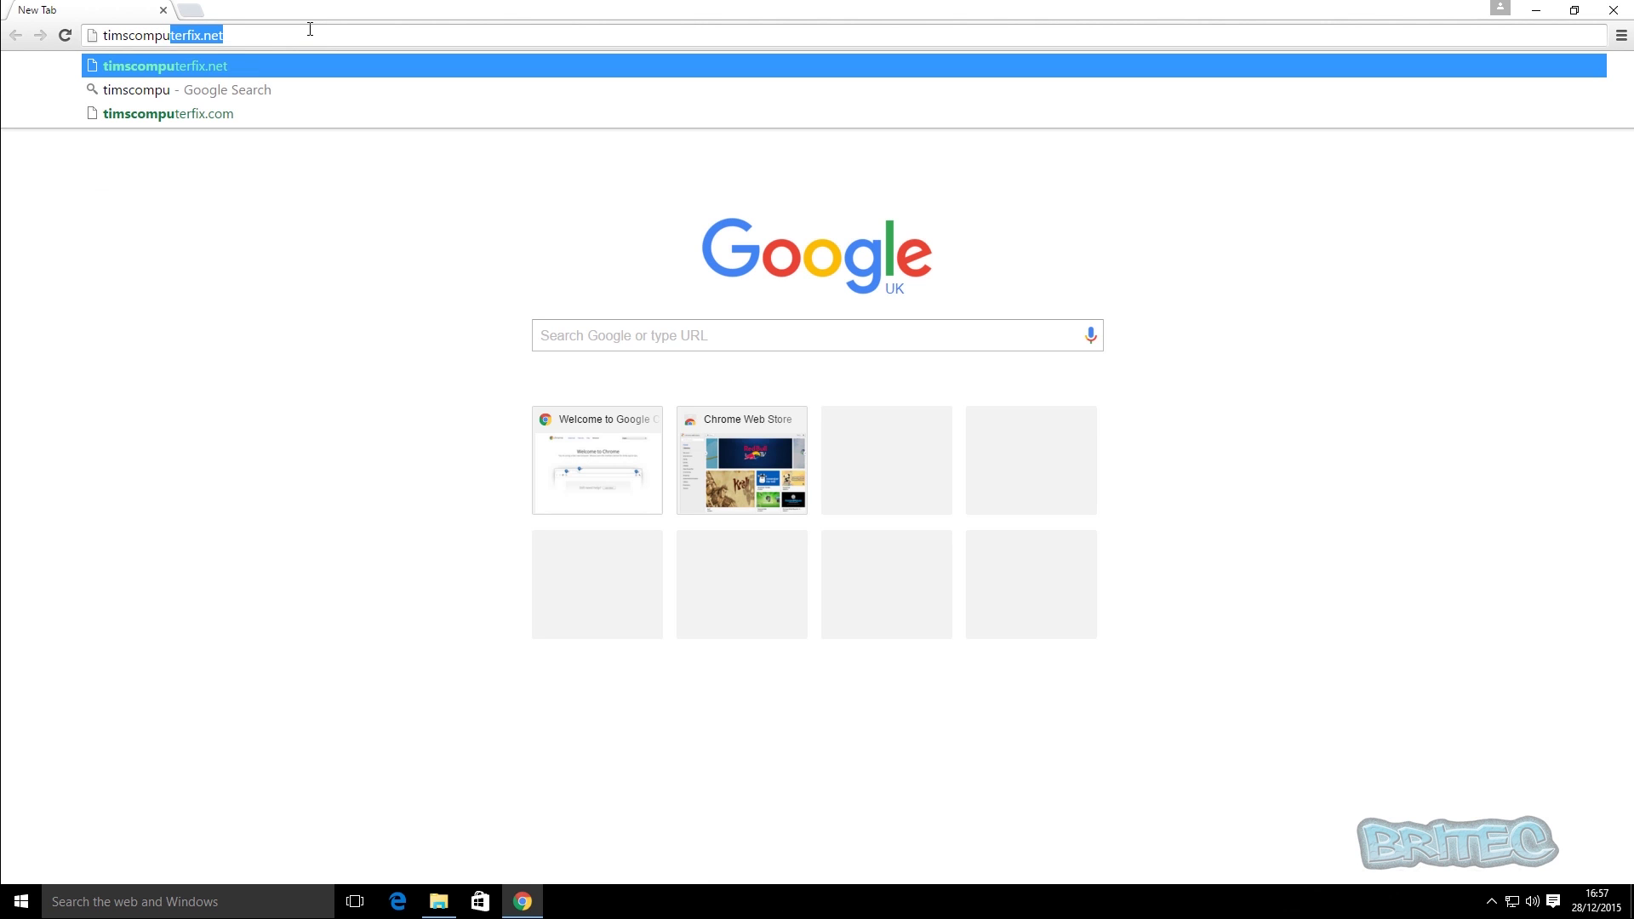
text(terfix.net)
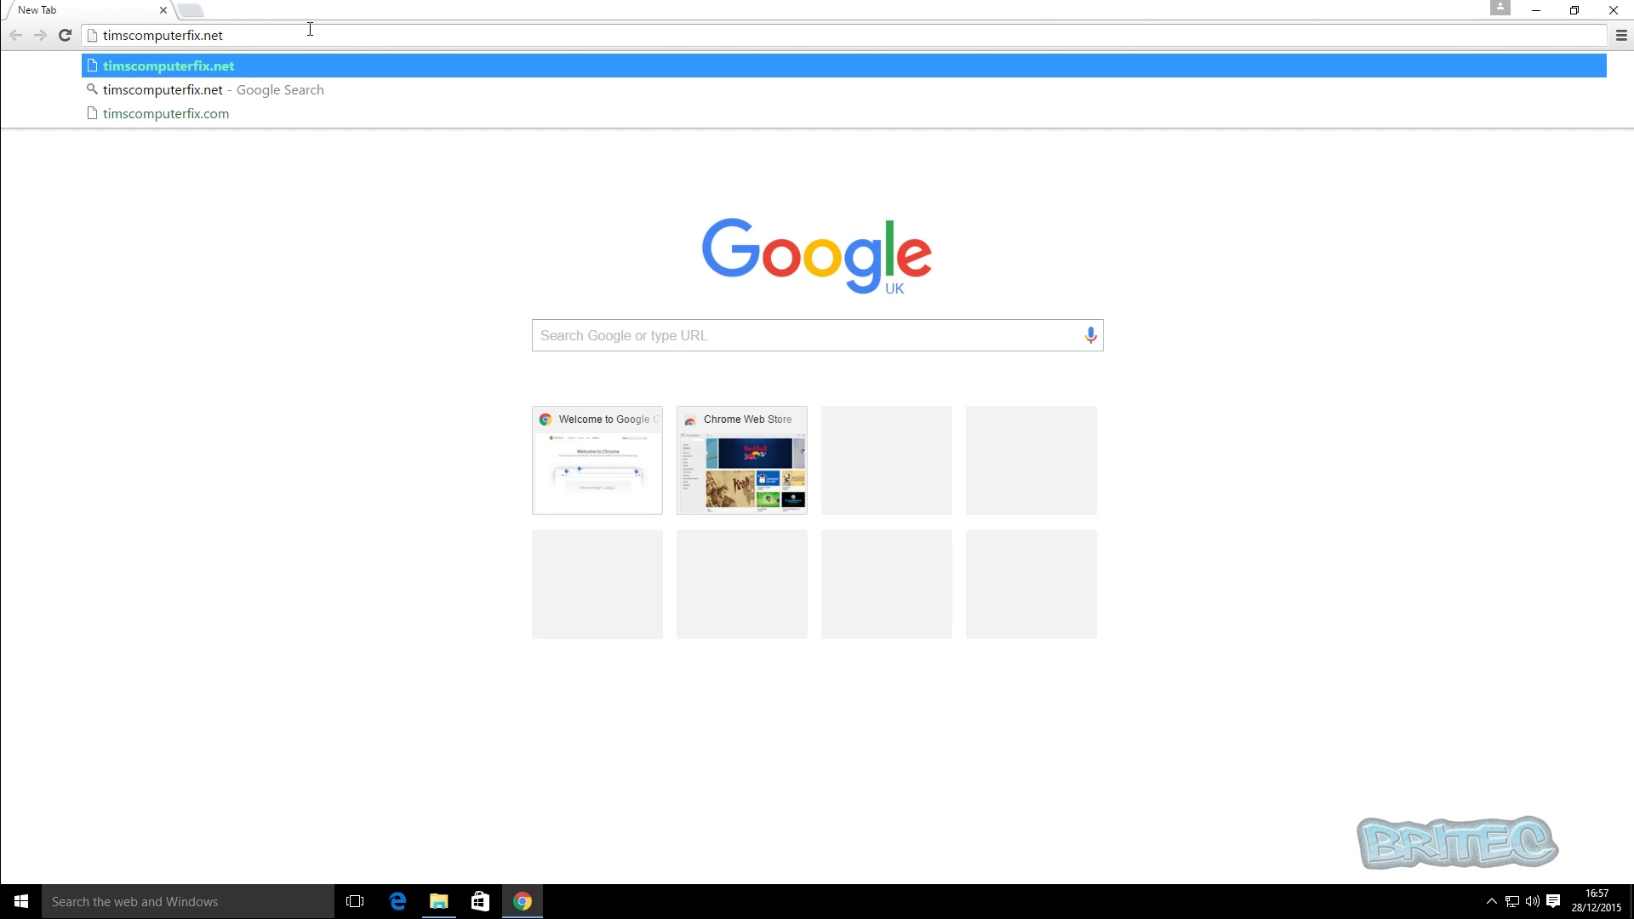
key(Return)
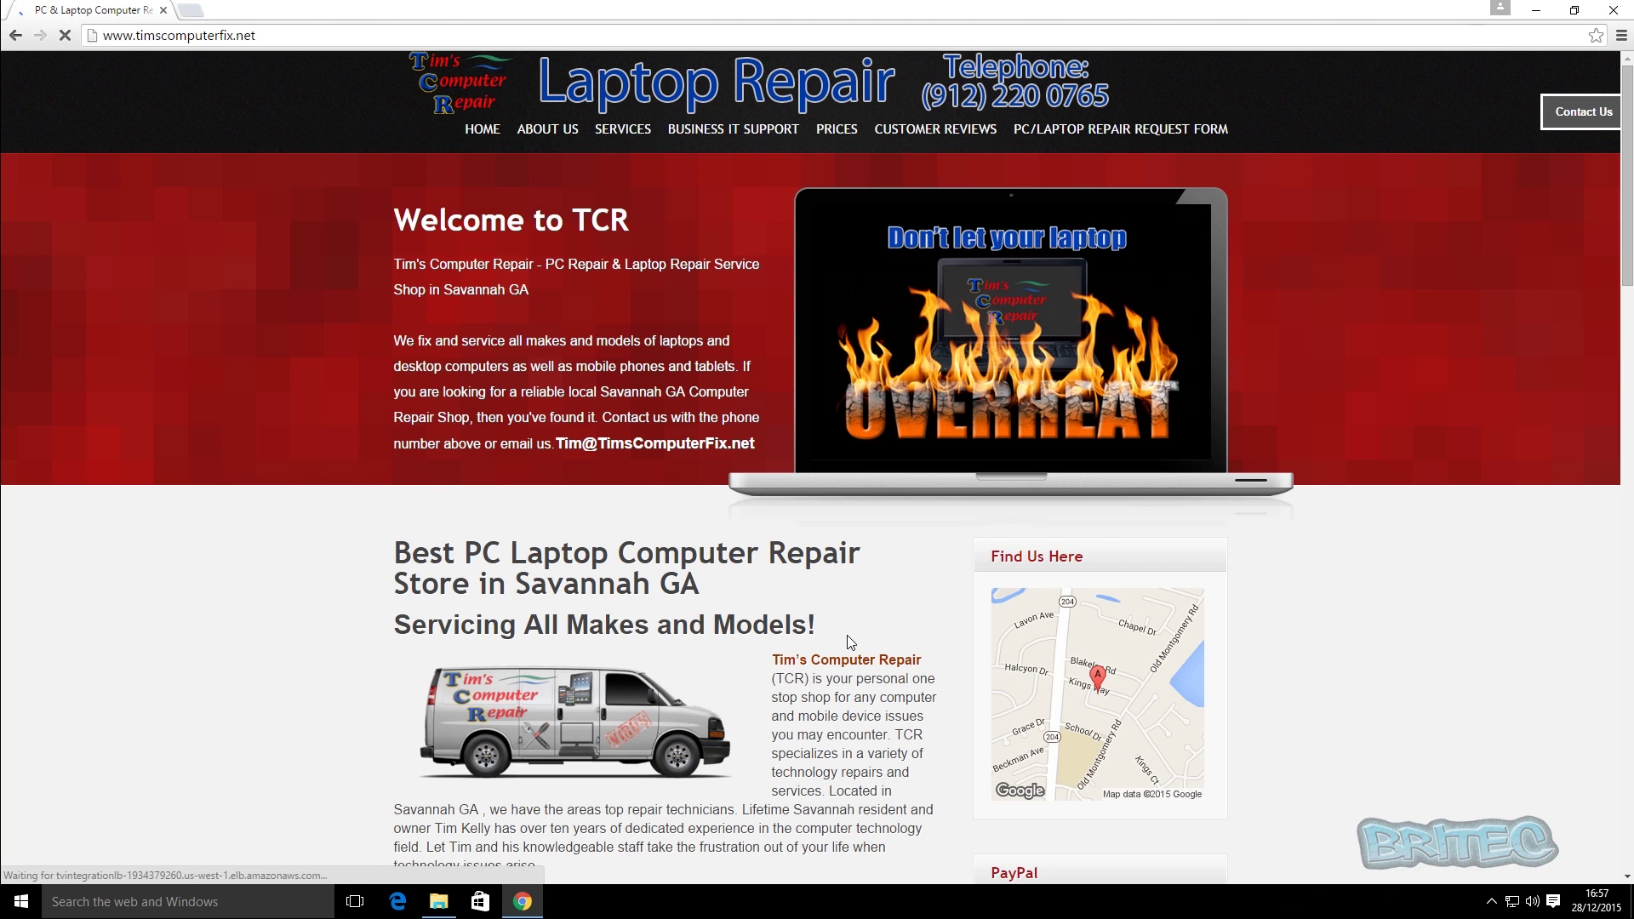
scroll(849, 640, down, 5)
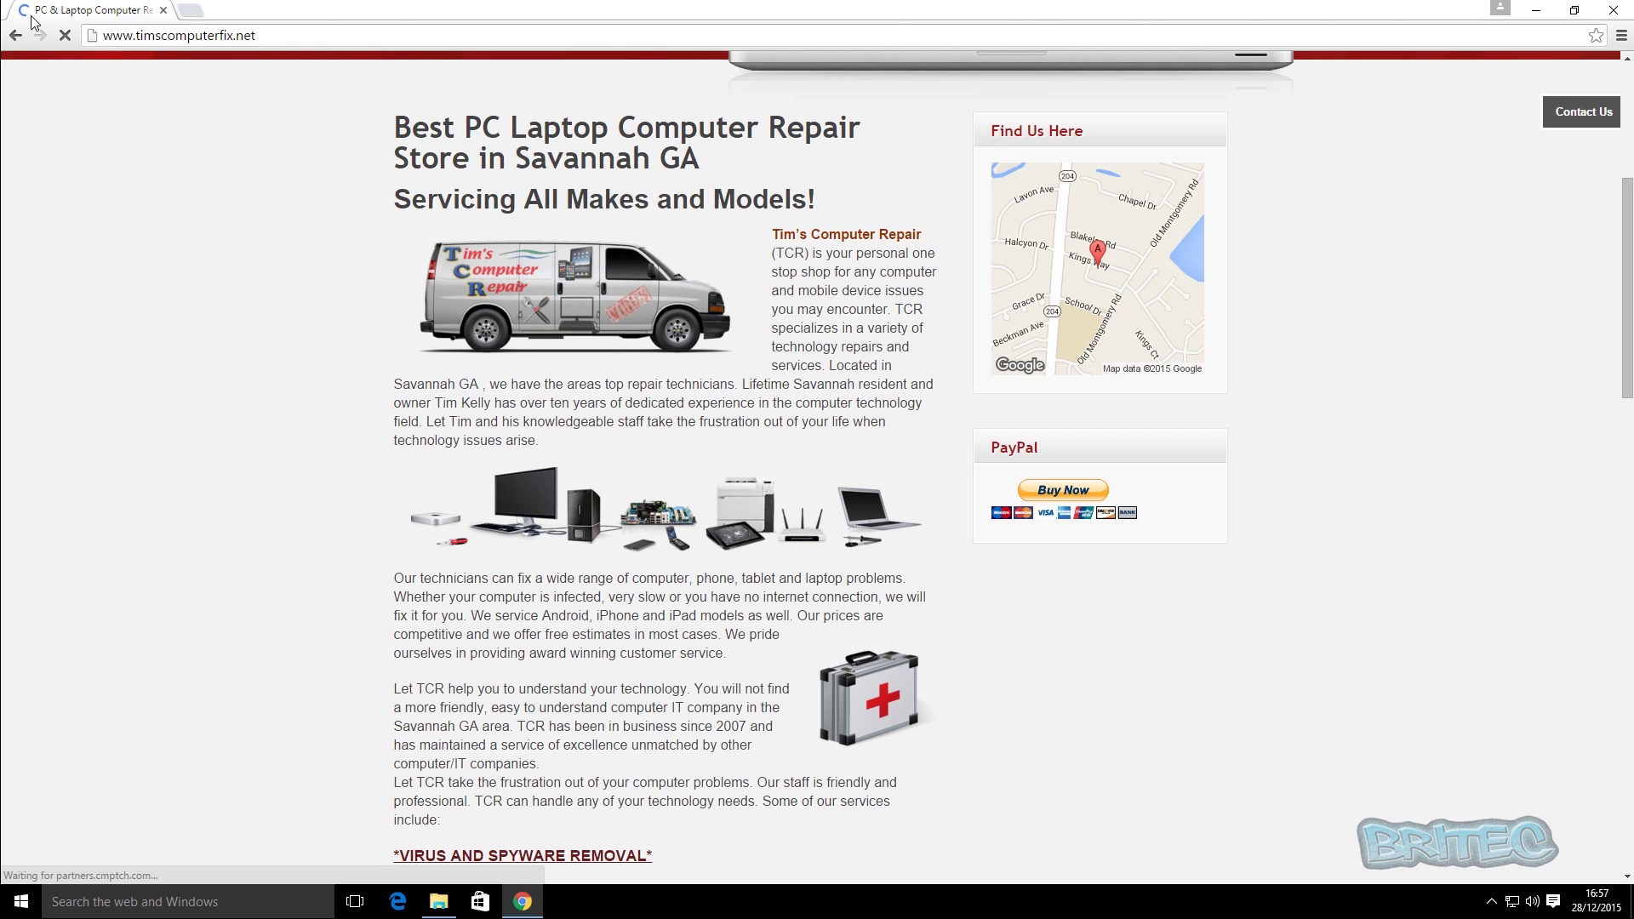
scroll(391, 524, down, 4)
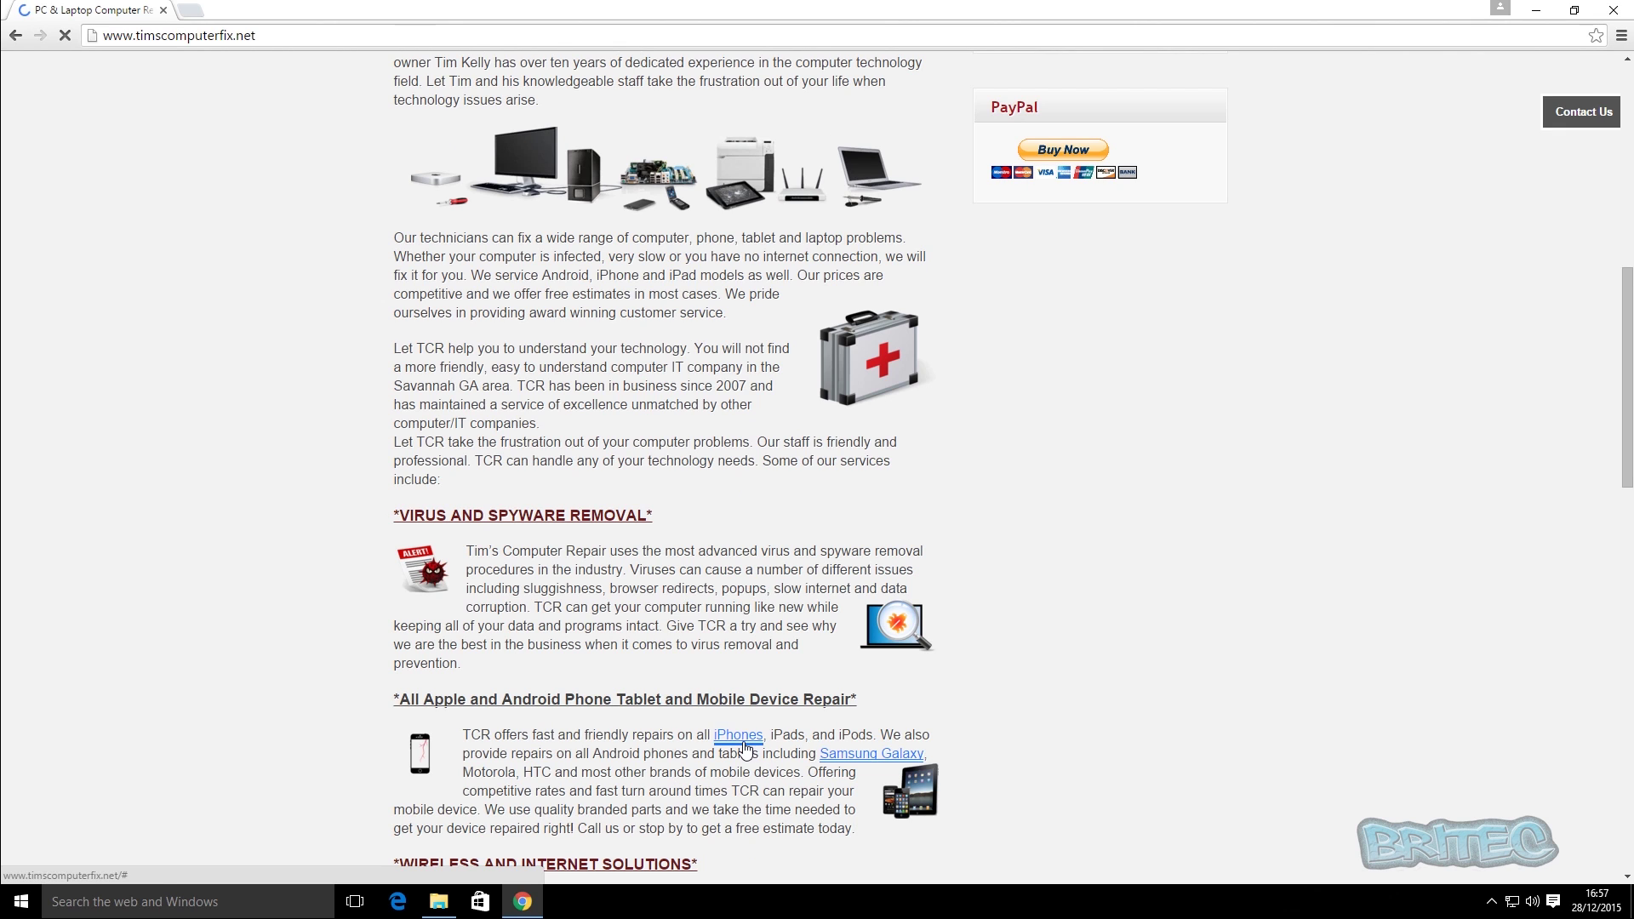
mouse_move(757, 752)
mouse_move(830, 756)
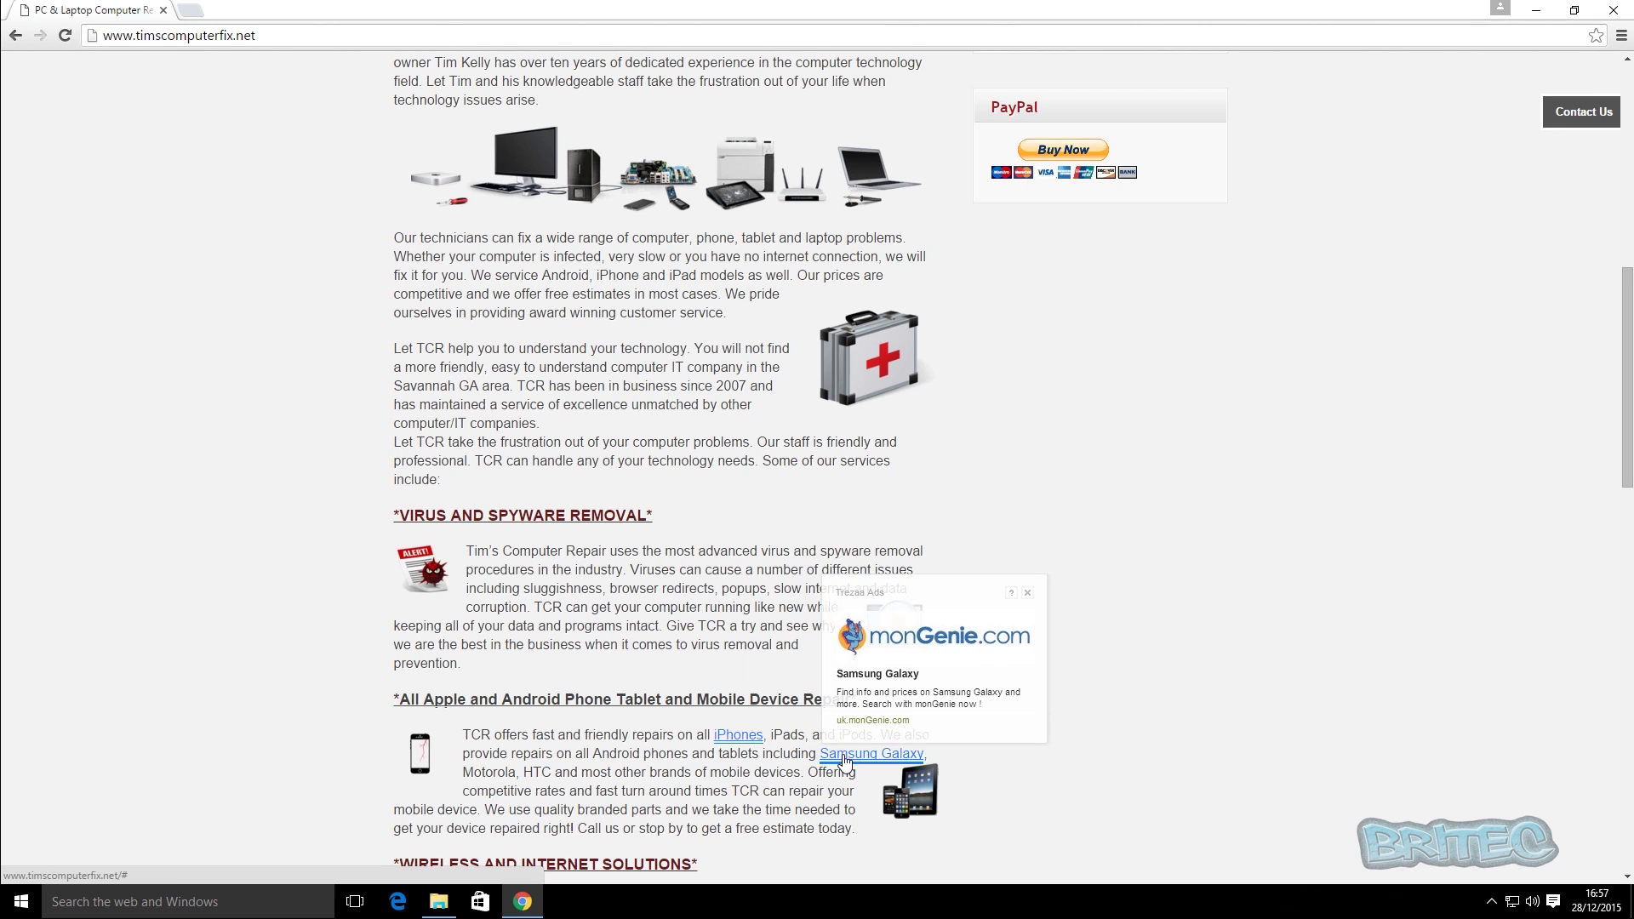
scroll(542, 559, down, 3)
scroll(542, 560, down, 4)
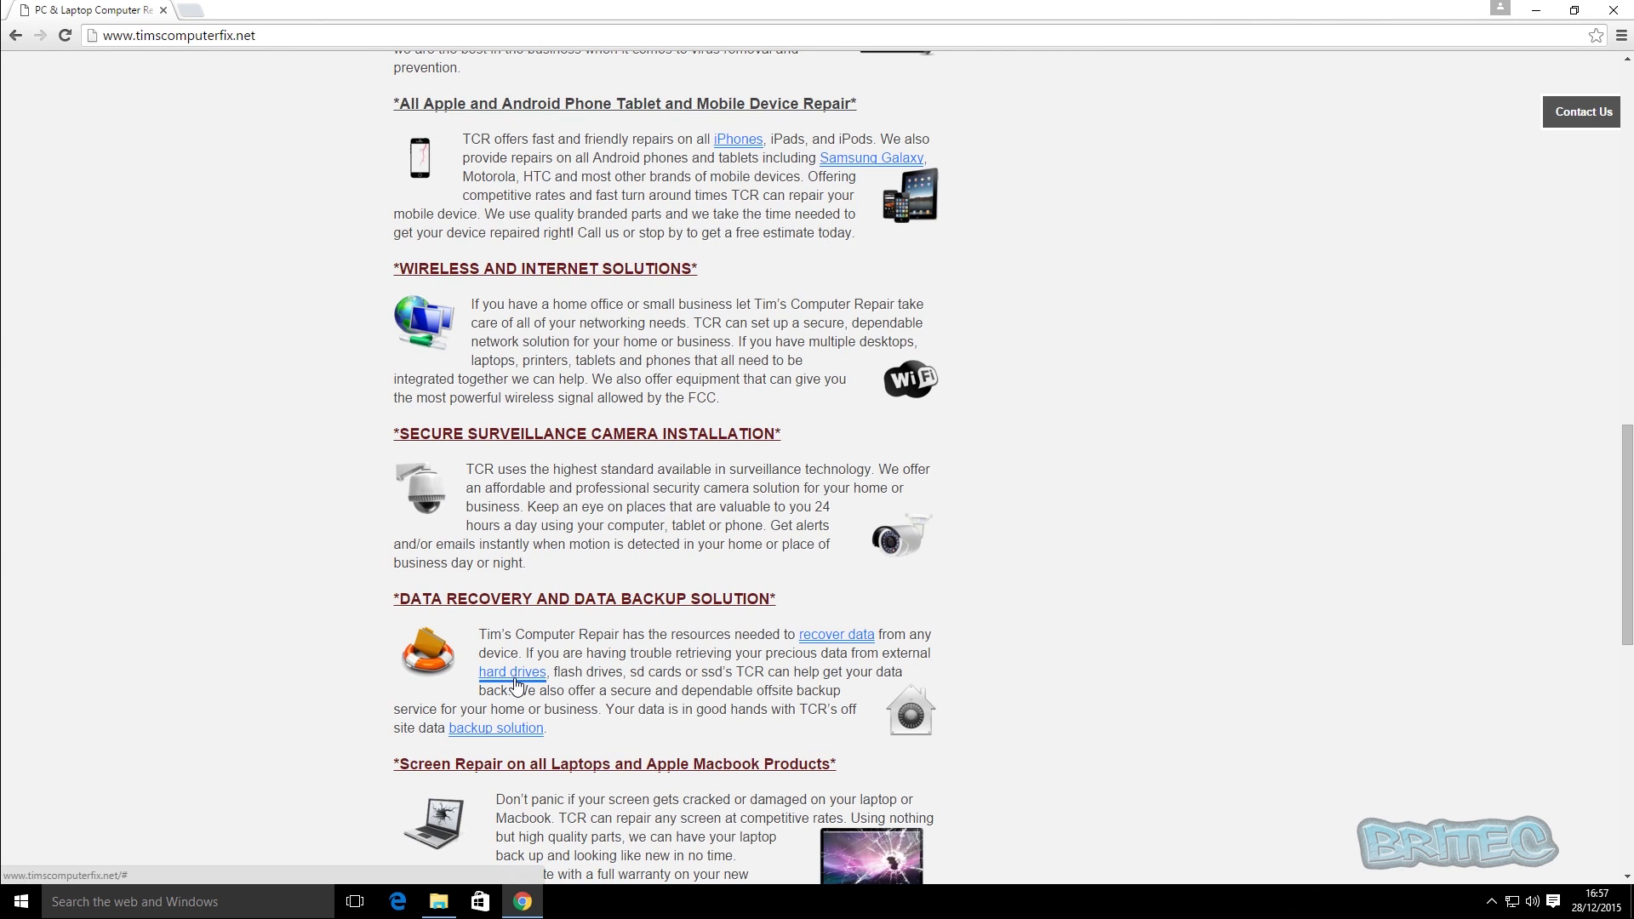
mouse_move(515, 674)
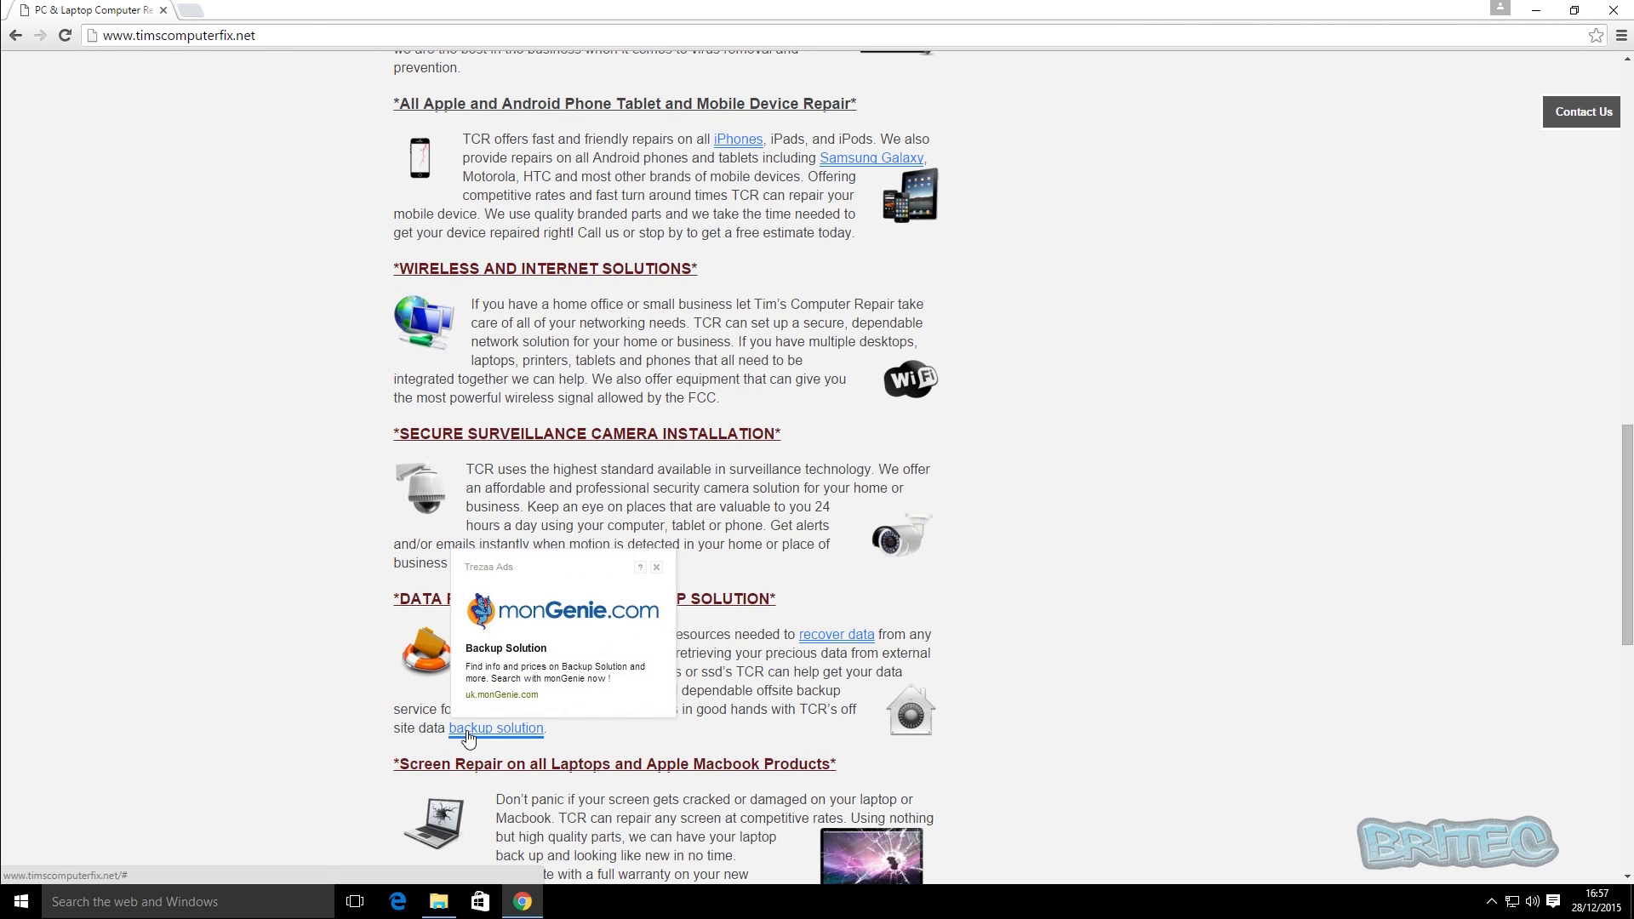
mouse_move(855, 640)
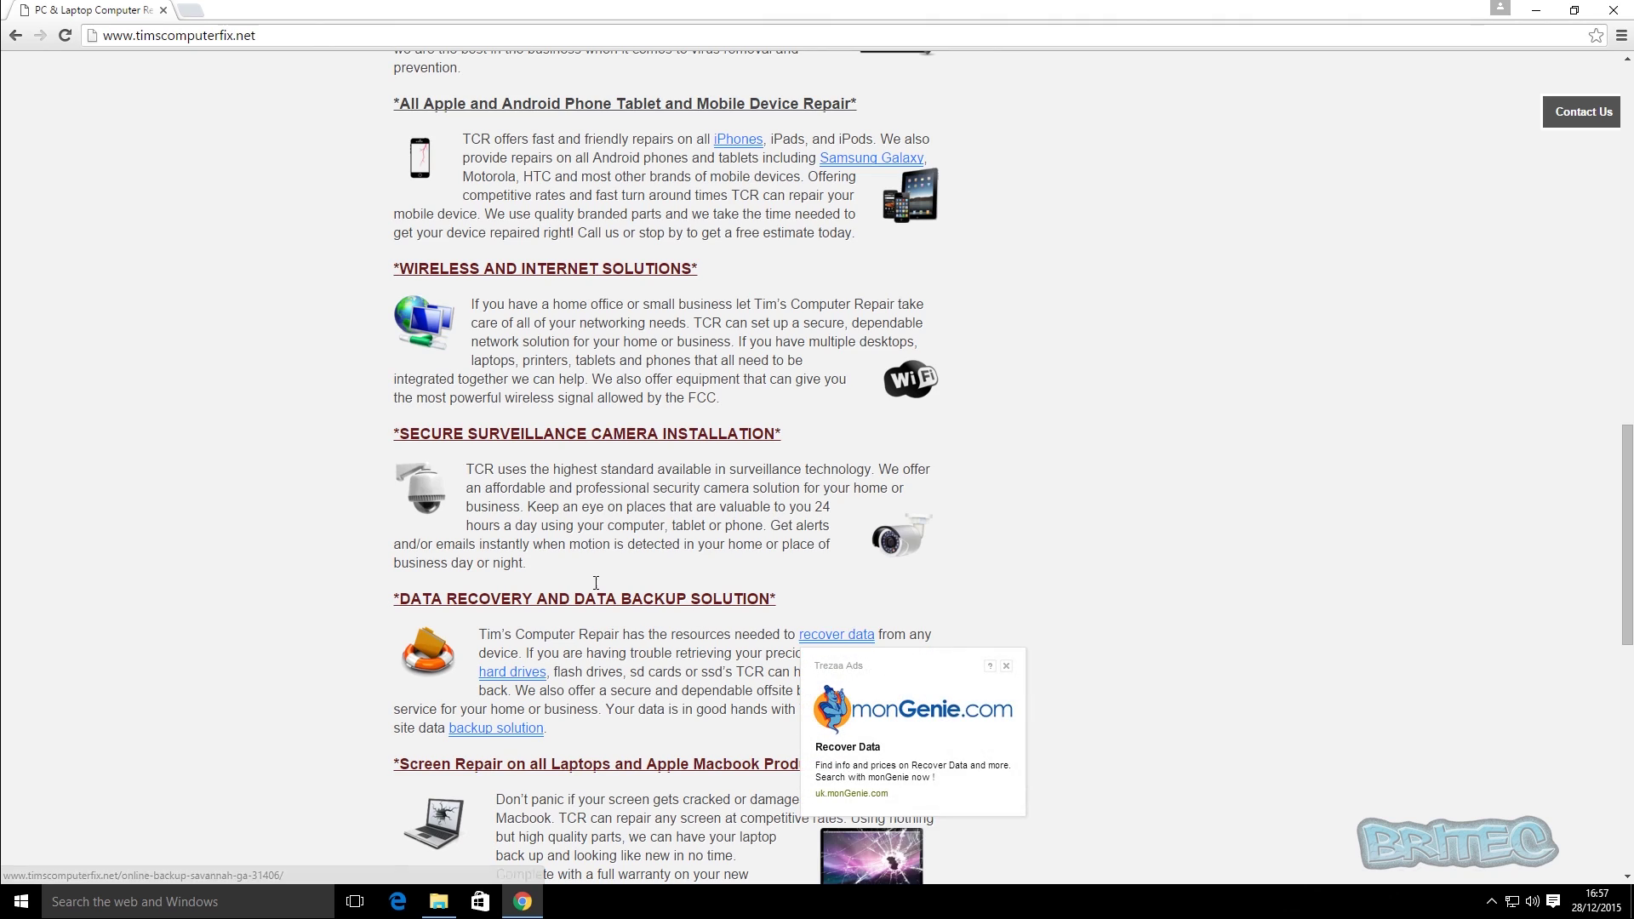
scroll(586, 583, down, 7)
scroll(585, 583, up, 15)
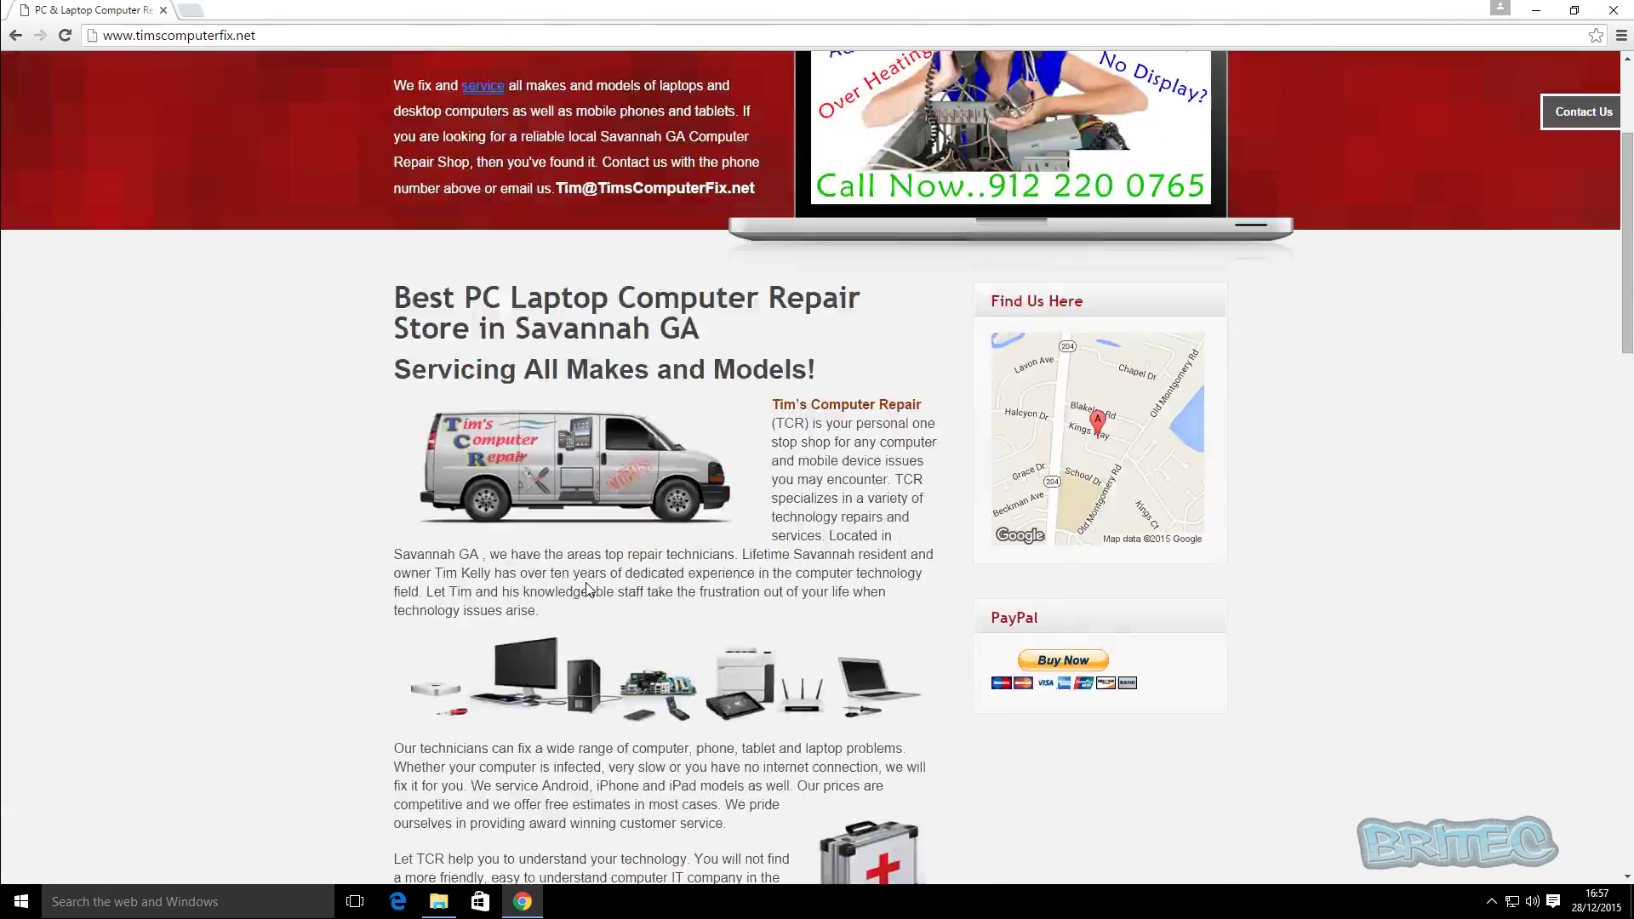
mouse_move(485, 349)
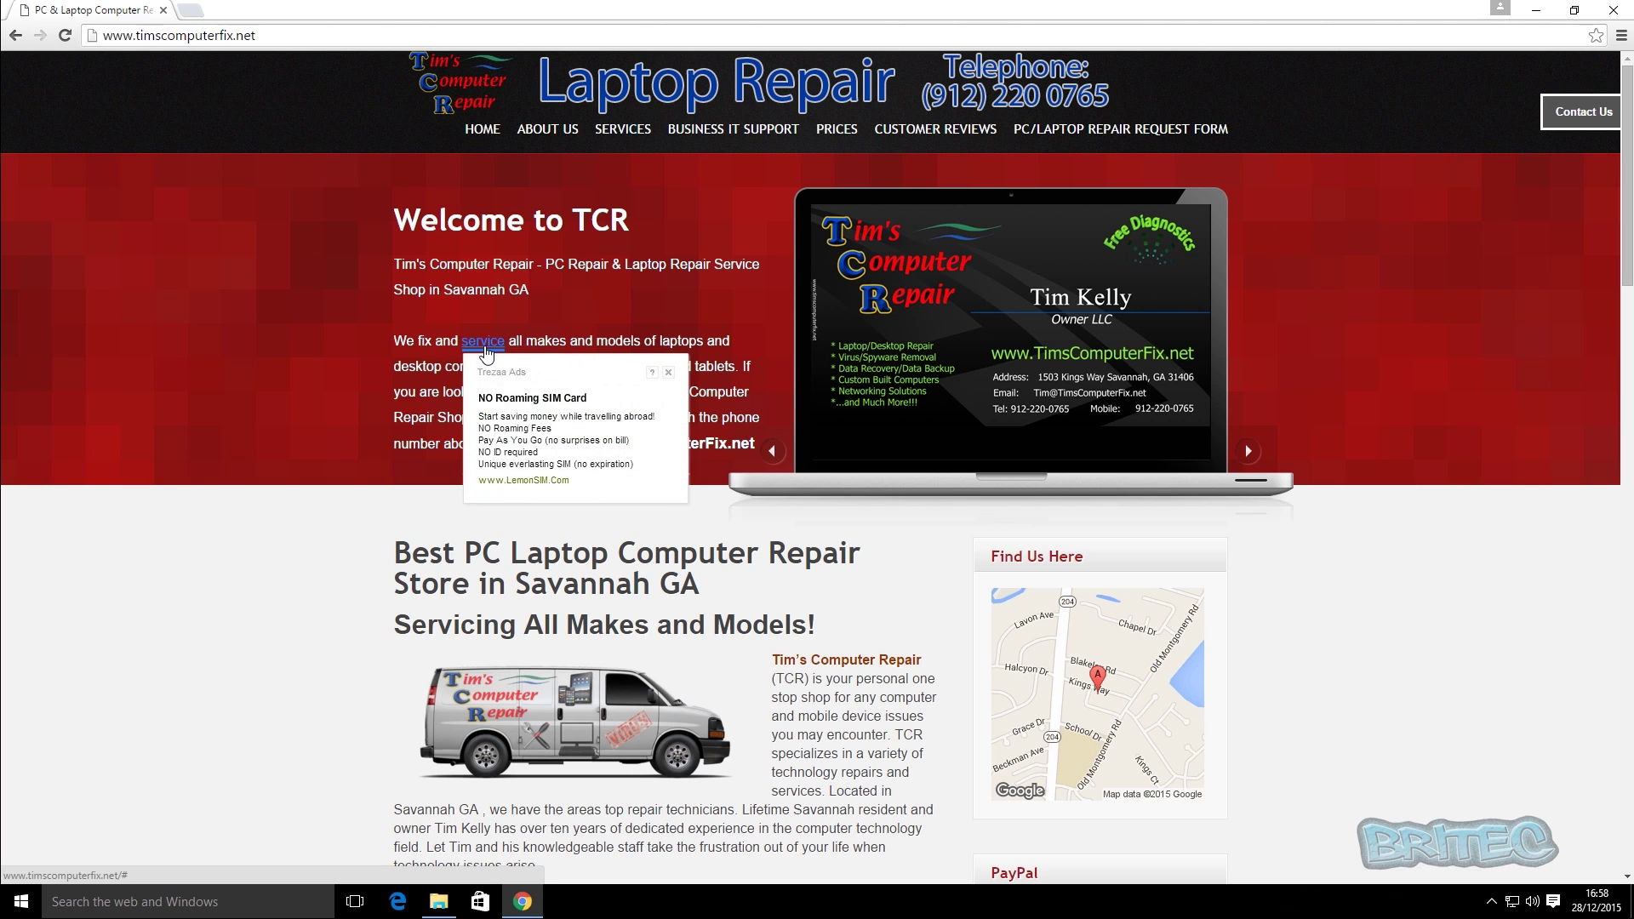
- Open the site's About Us page and check its links for injected ads
click(549, 133)
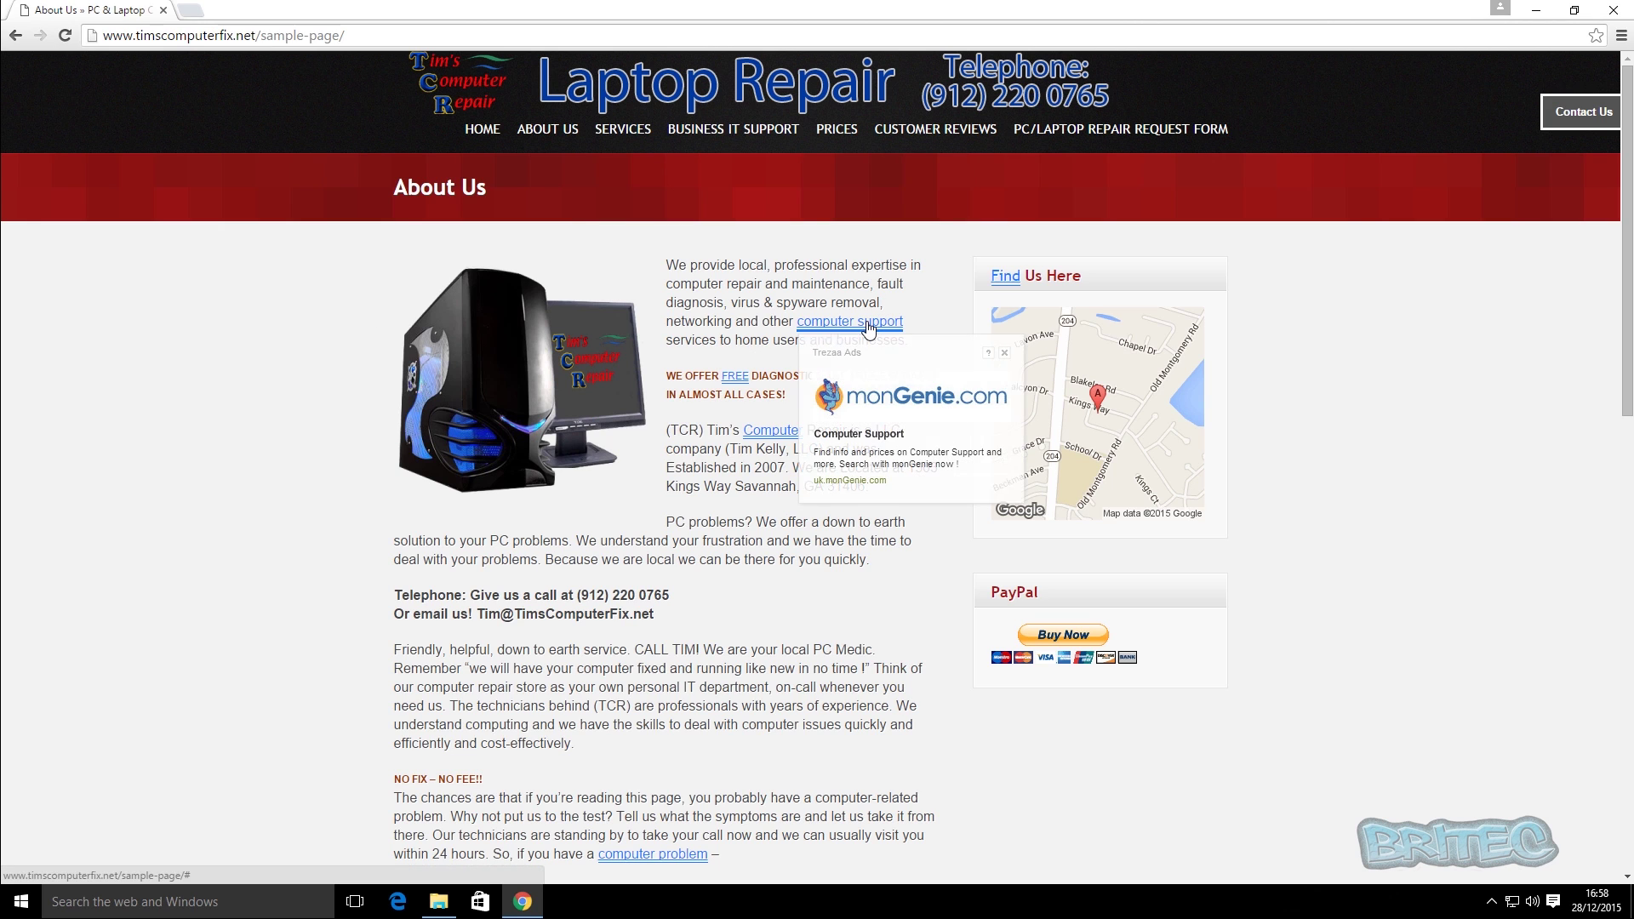
mouse_move(1005, 283)
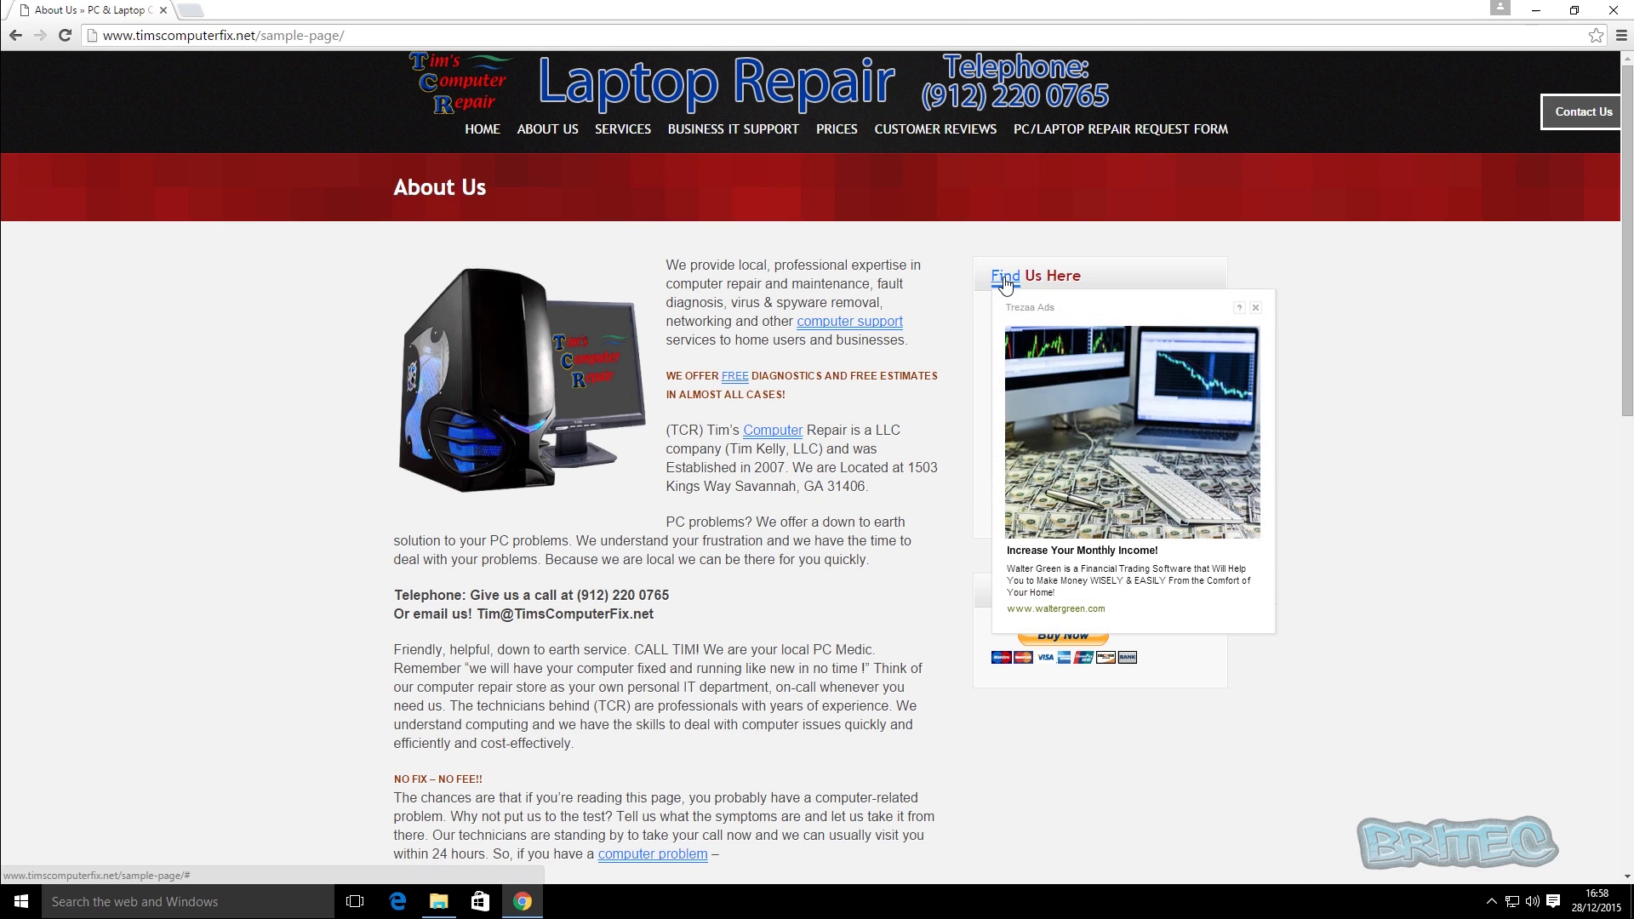
mouse_move(793, 399)
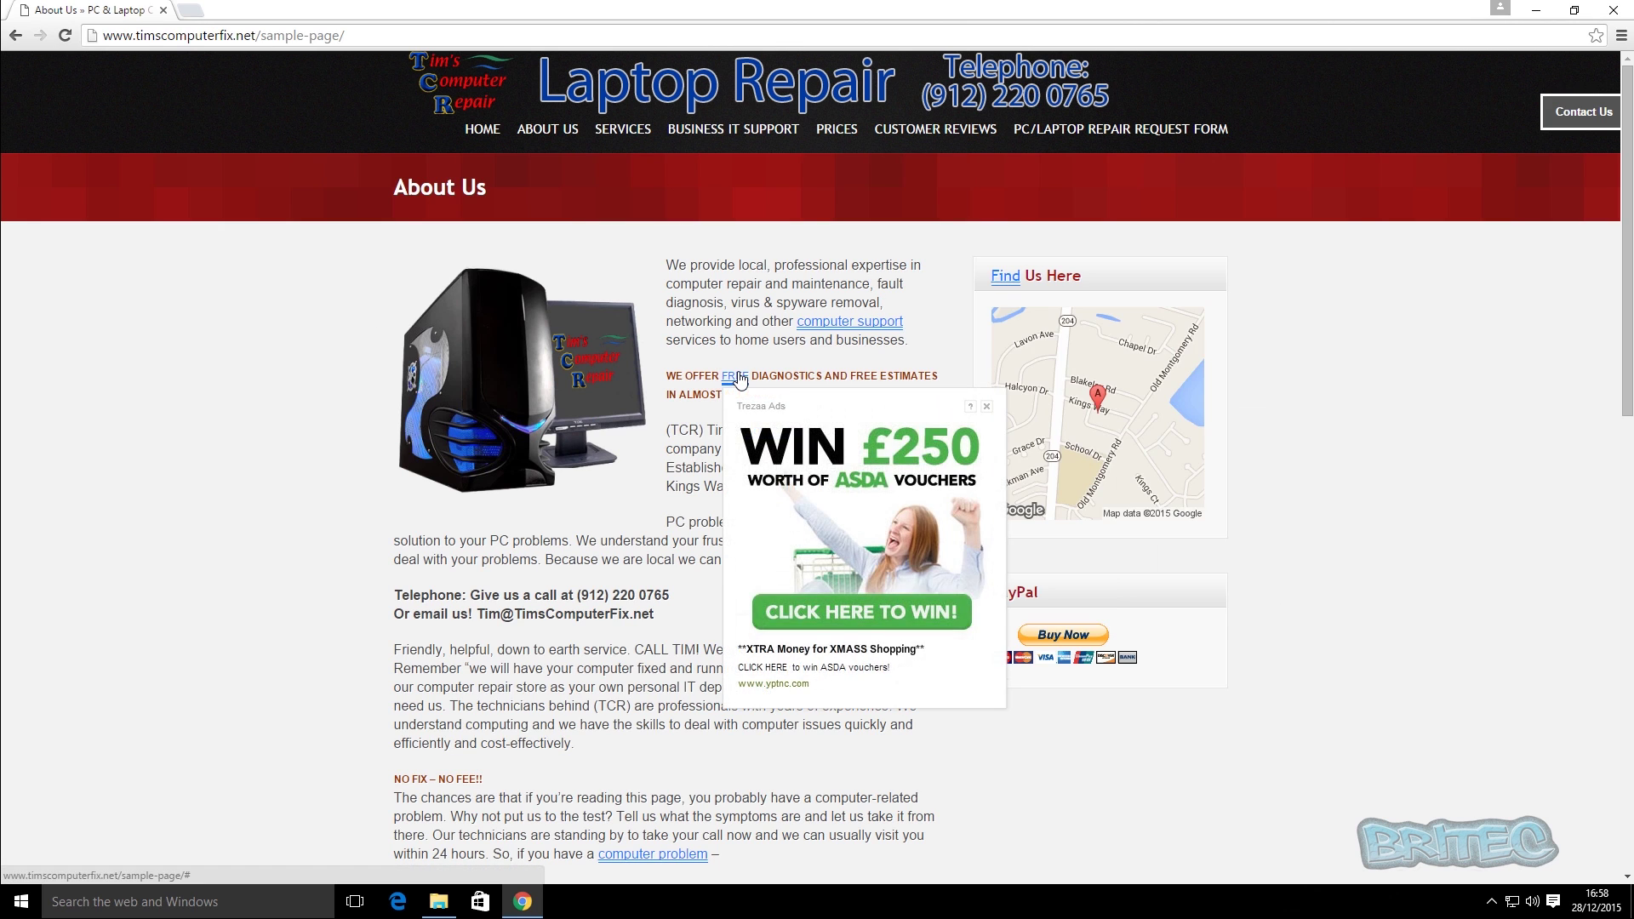
mouse_move(771, 434)
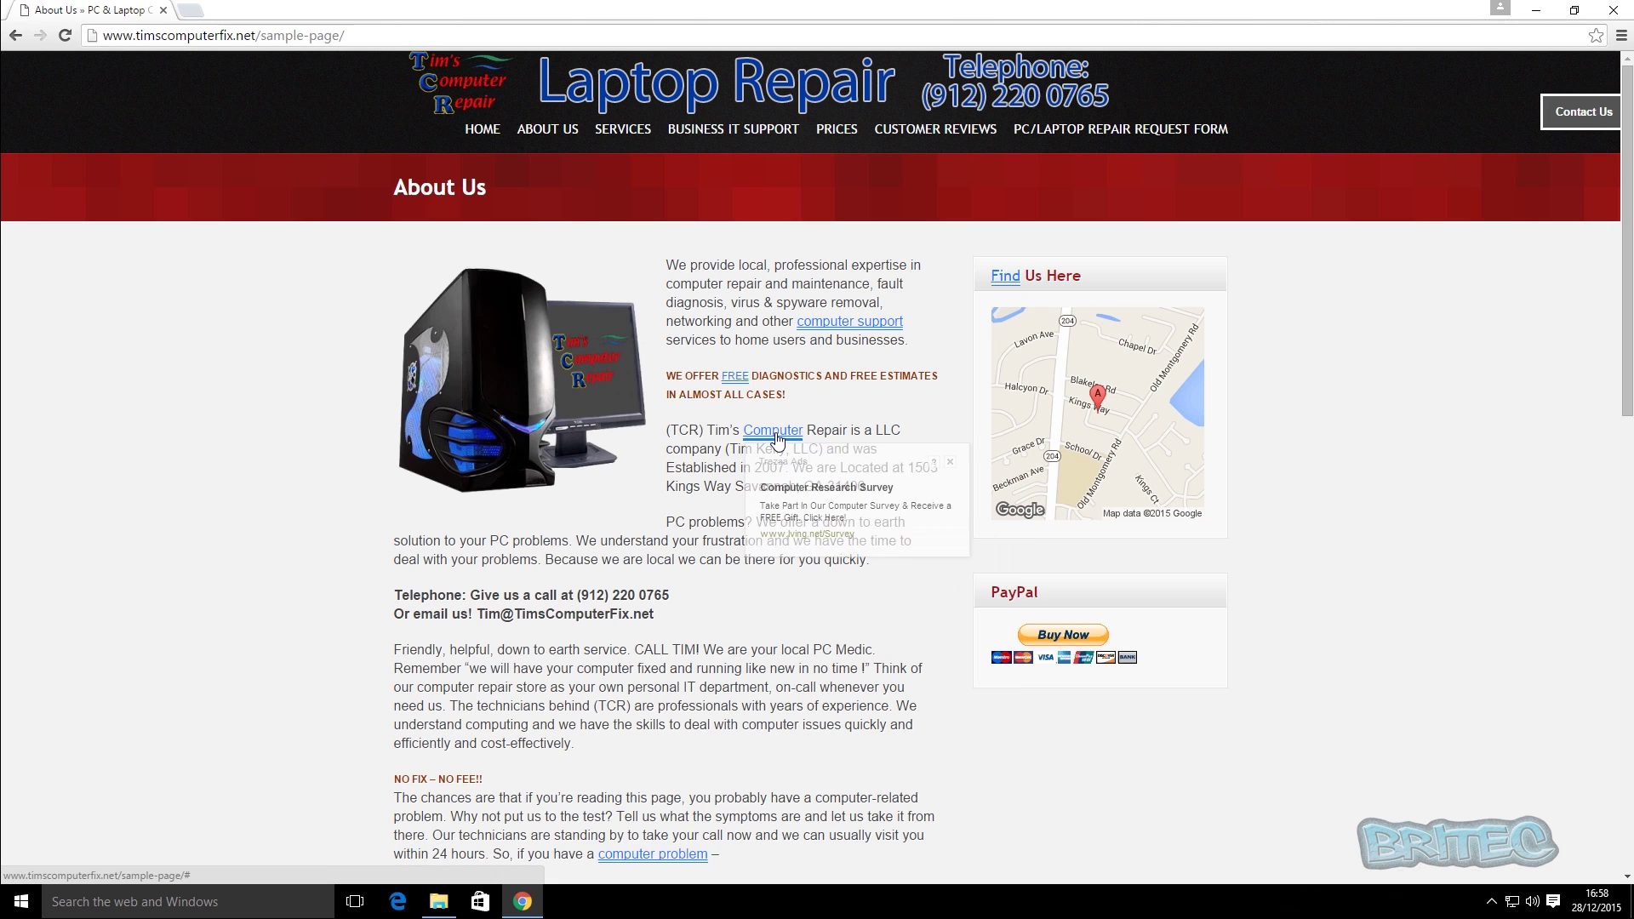
scroll(596, 611, down, 3)
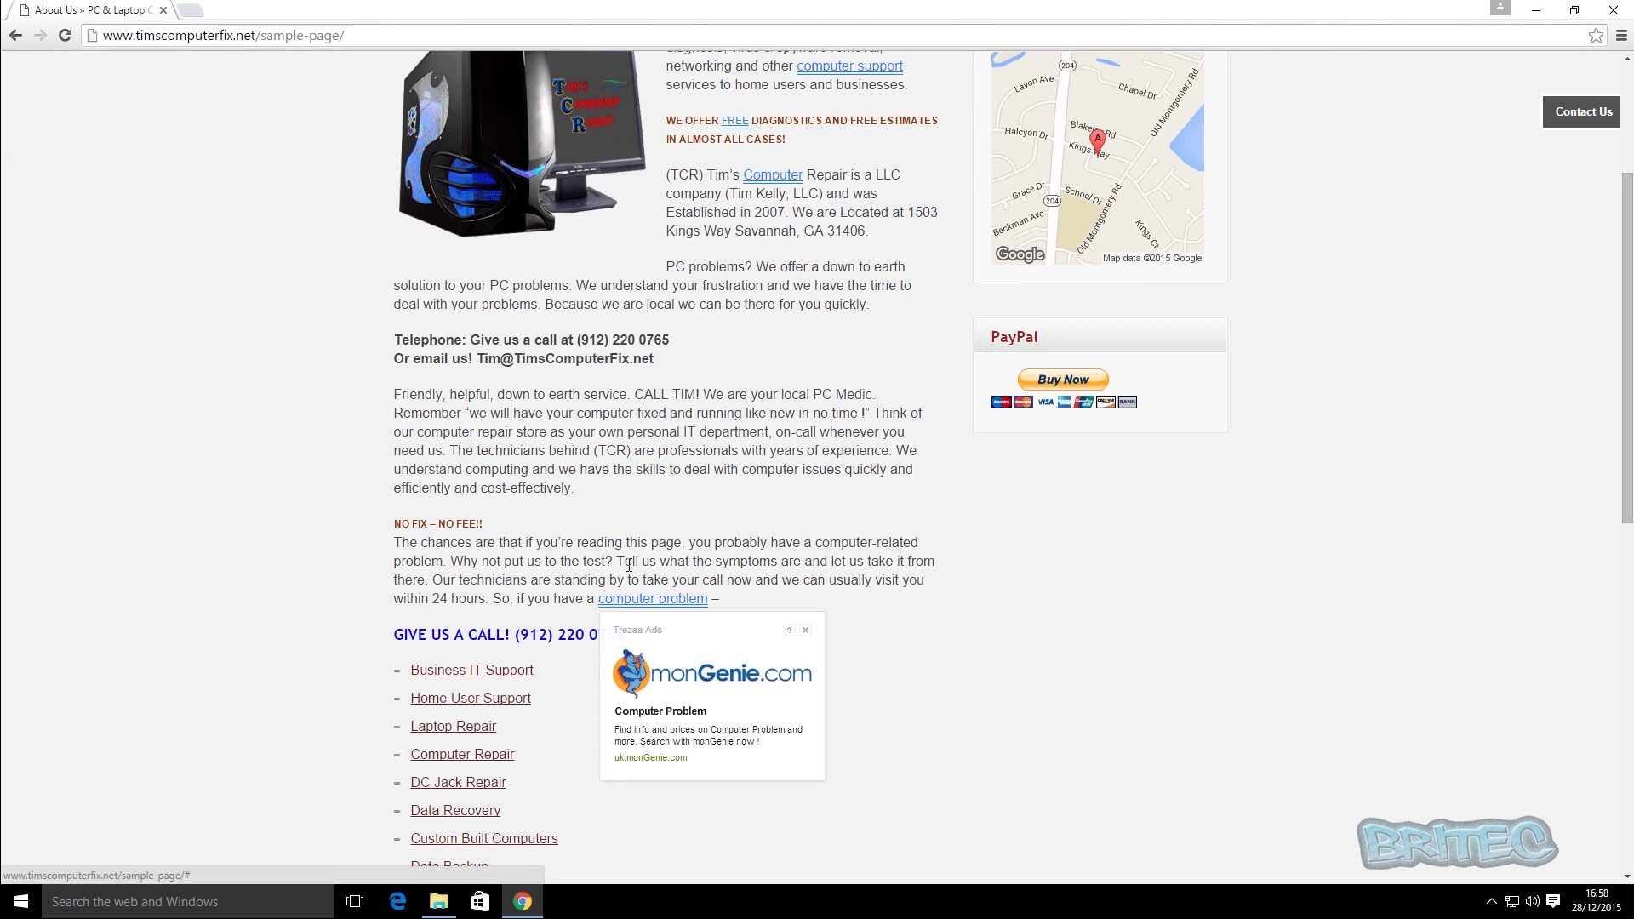
scroll(444, 494, up, 3)
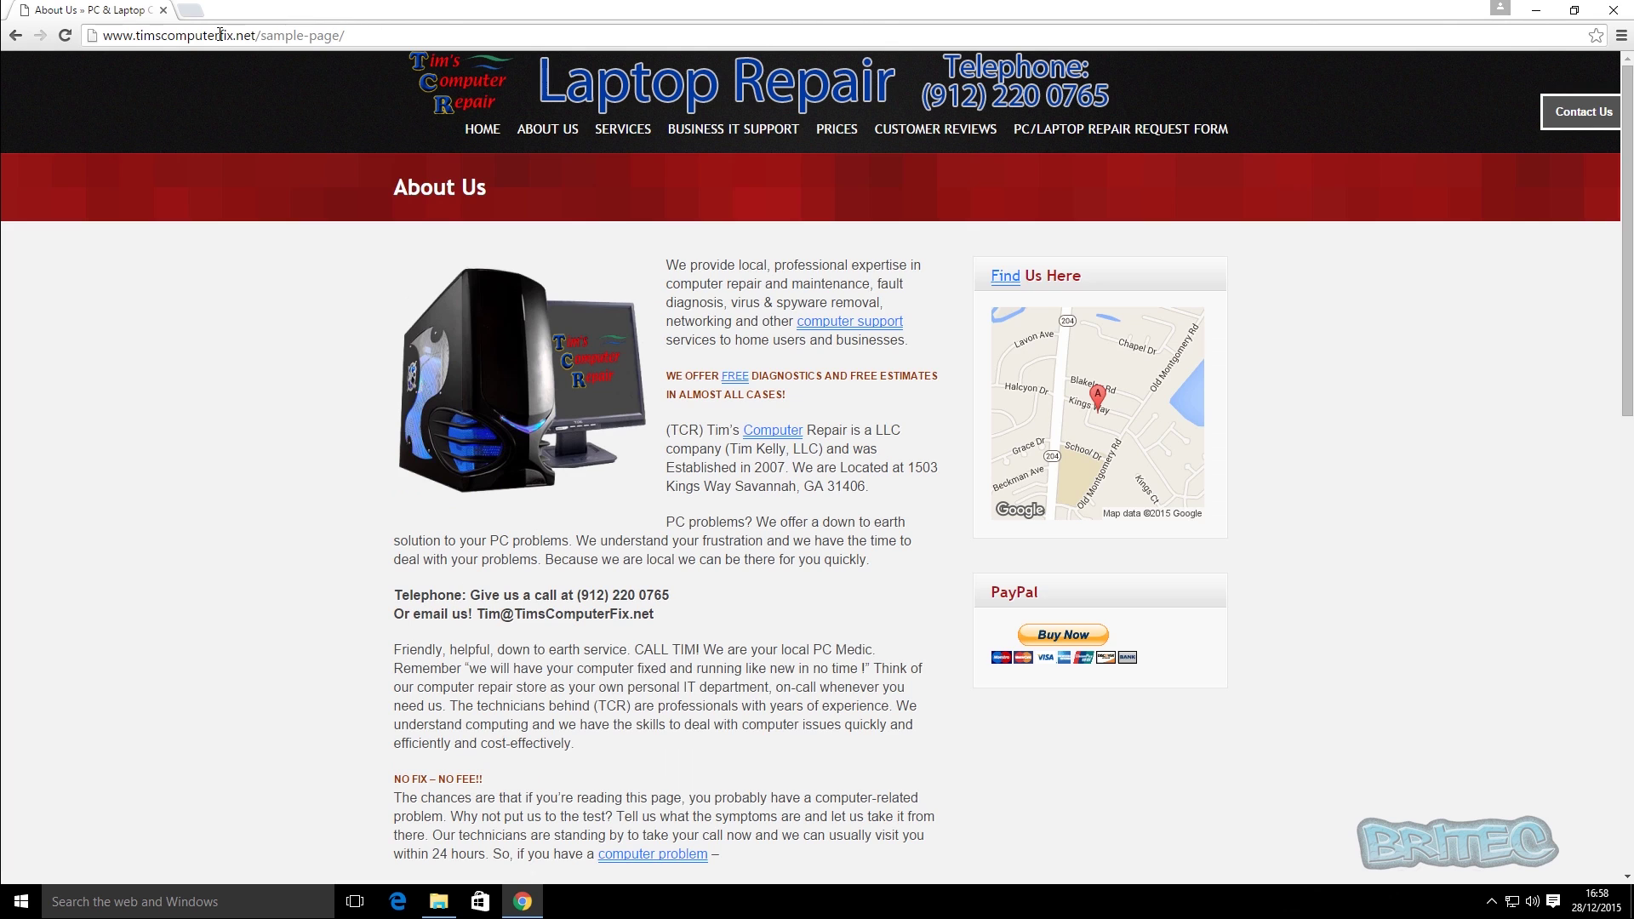
- Open SERVICES > CCTV Security Camera System Installation, which brings up the Dealography ad tab
click(600, 133)
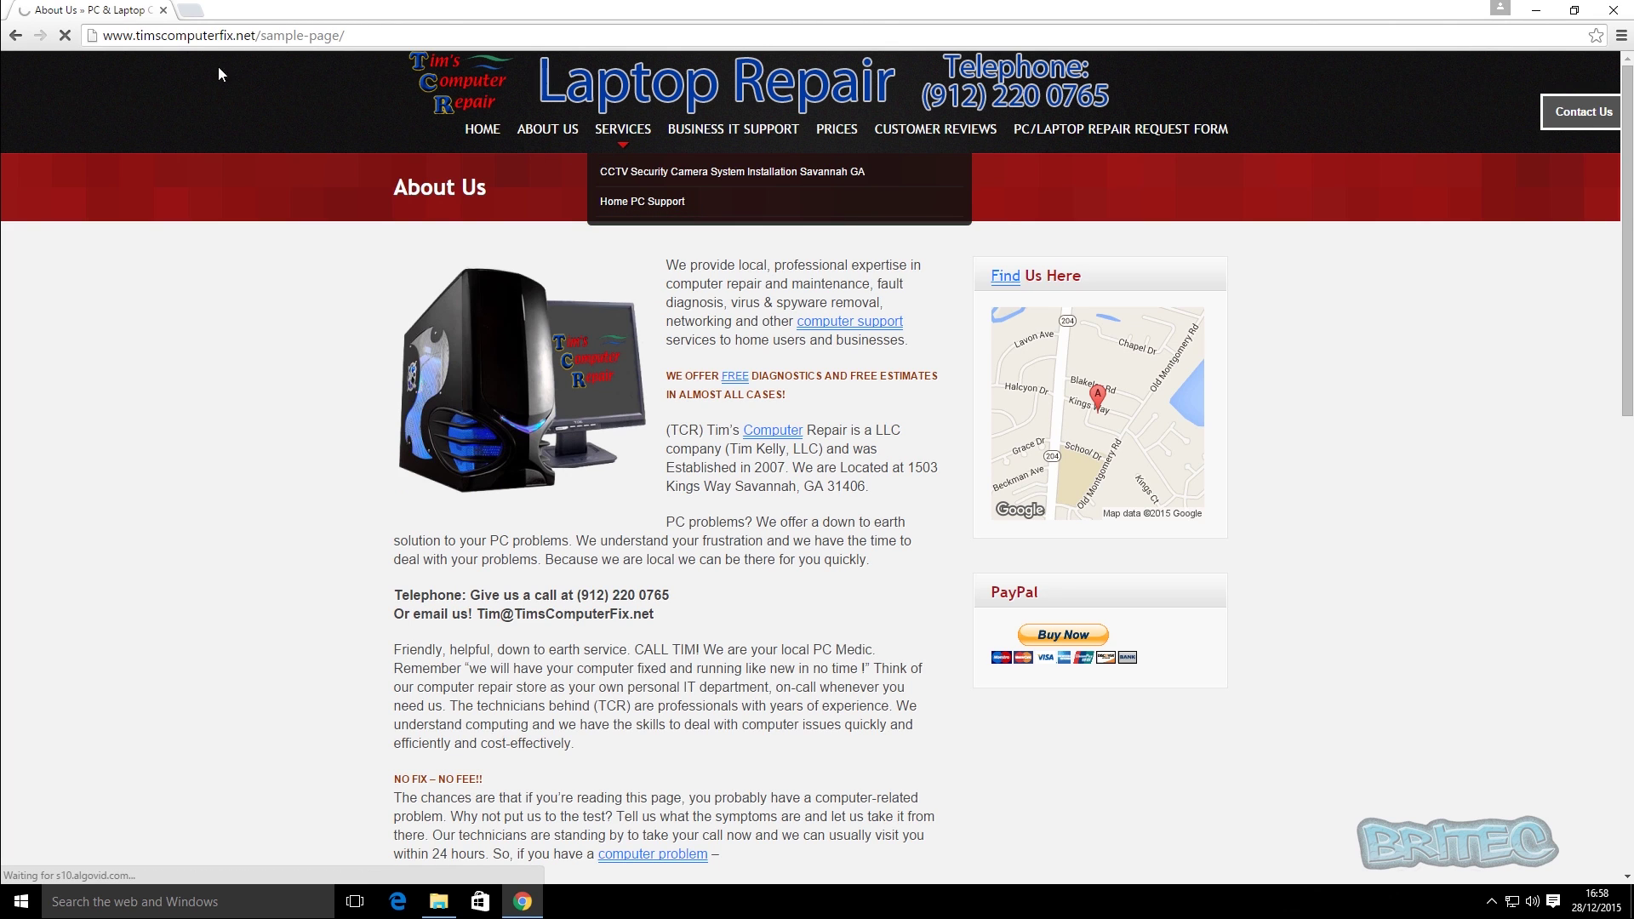
click(607, 171)
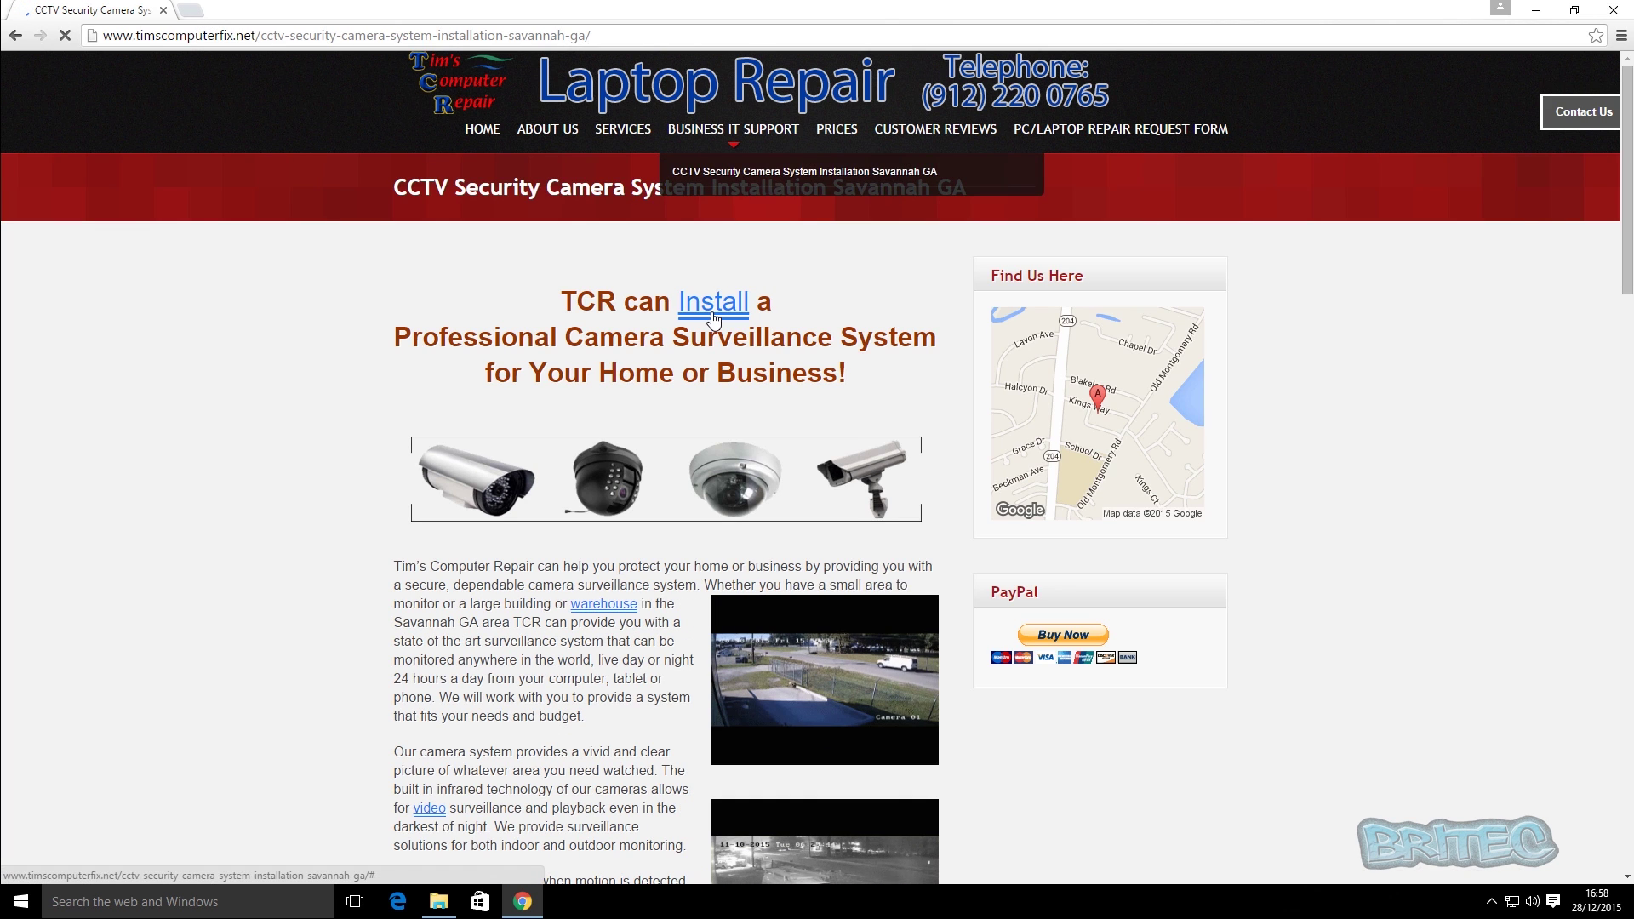
mouse_move(713, 320)
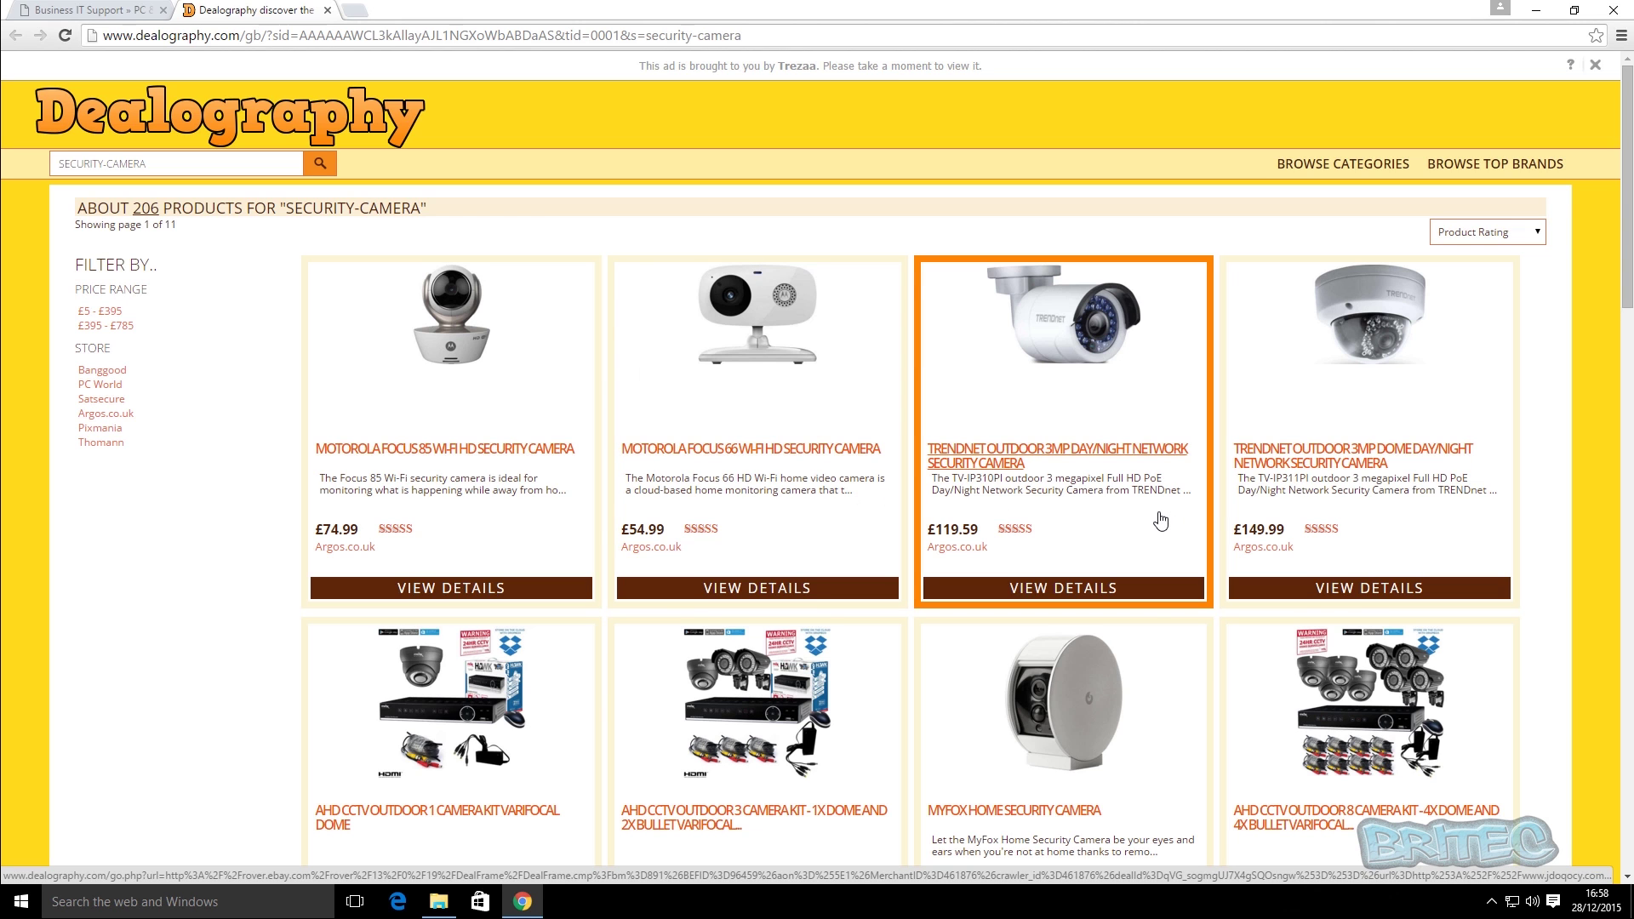
- Return to the Business IT Support page and follow its CCTV camera installation link
scroll(1157, 518, down, 3)
scroll(739, 441, up, 3)
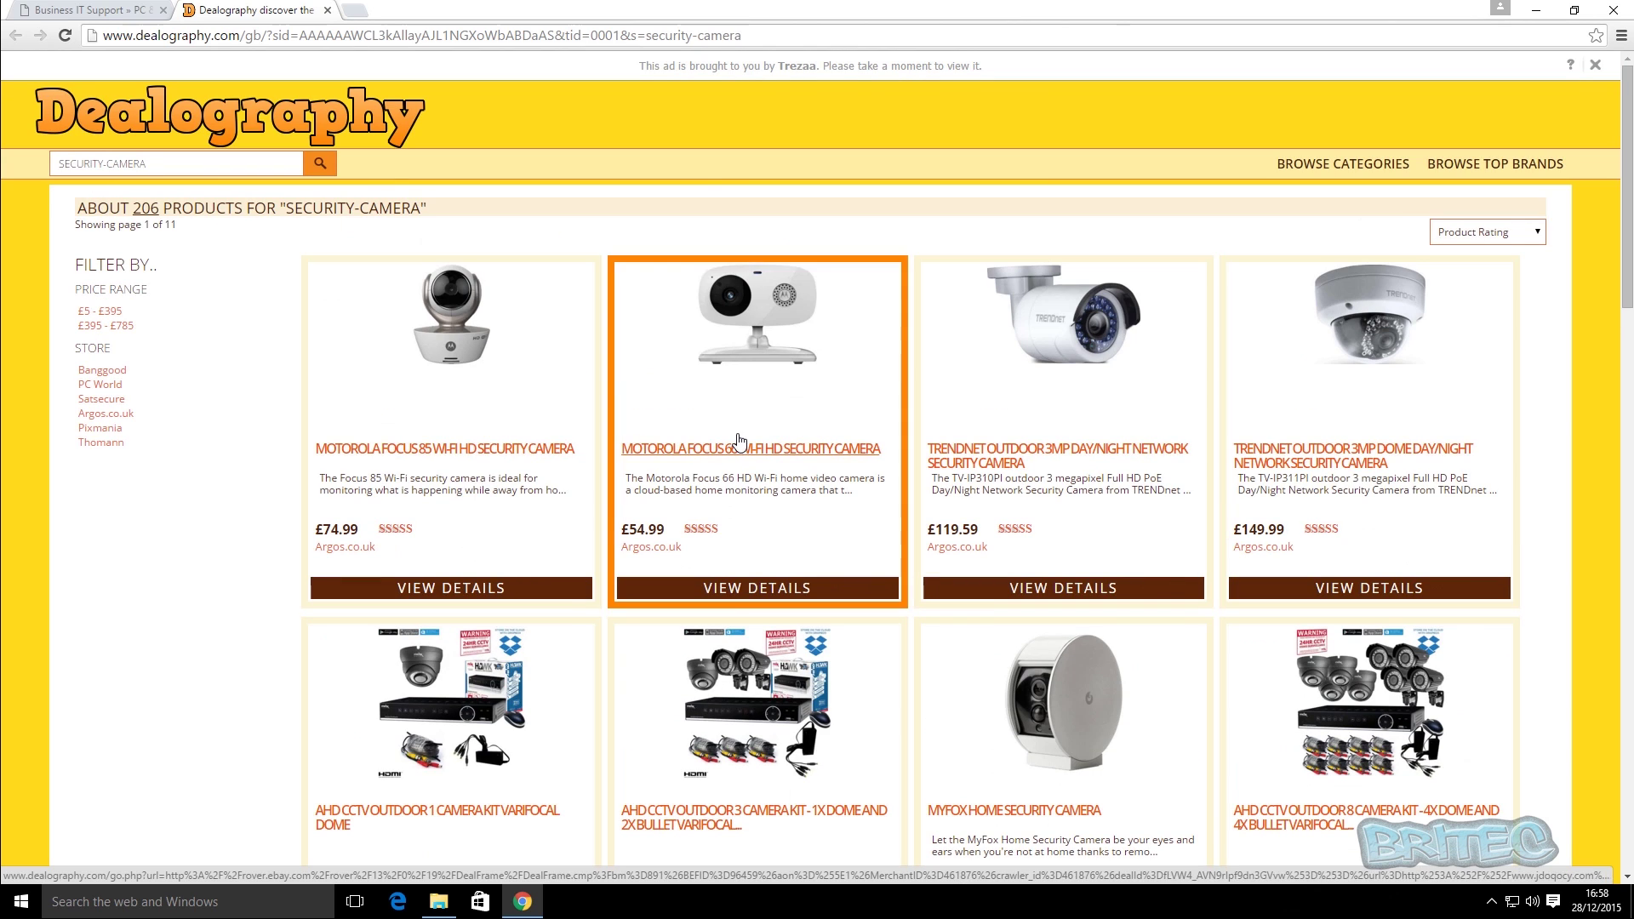
key(Num_Lock)
click(83, 10)
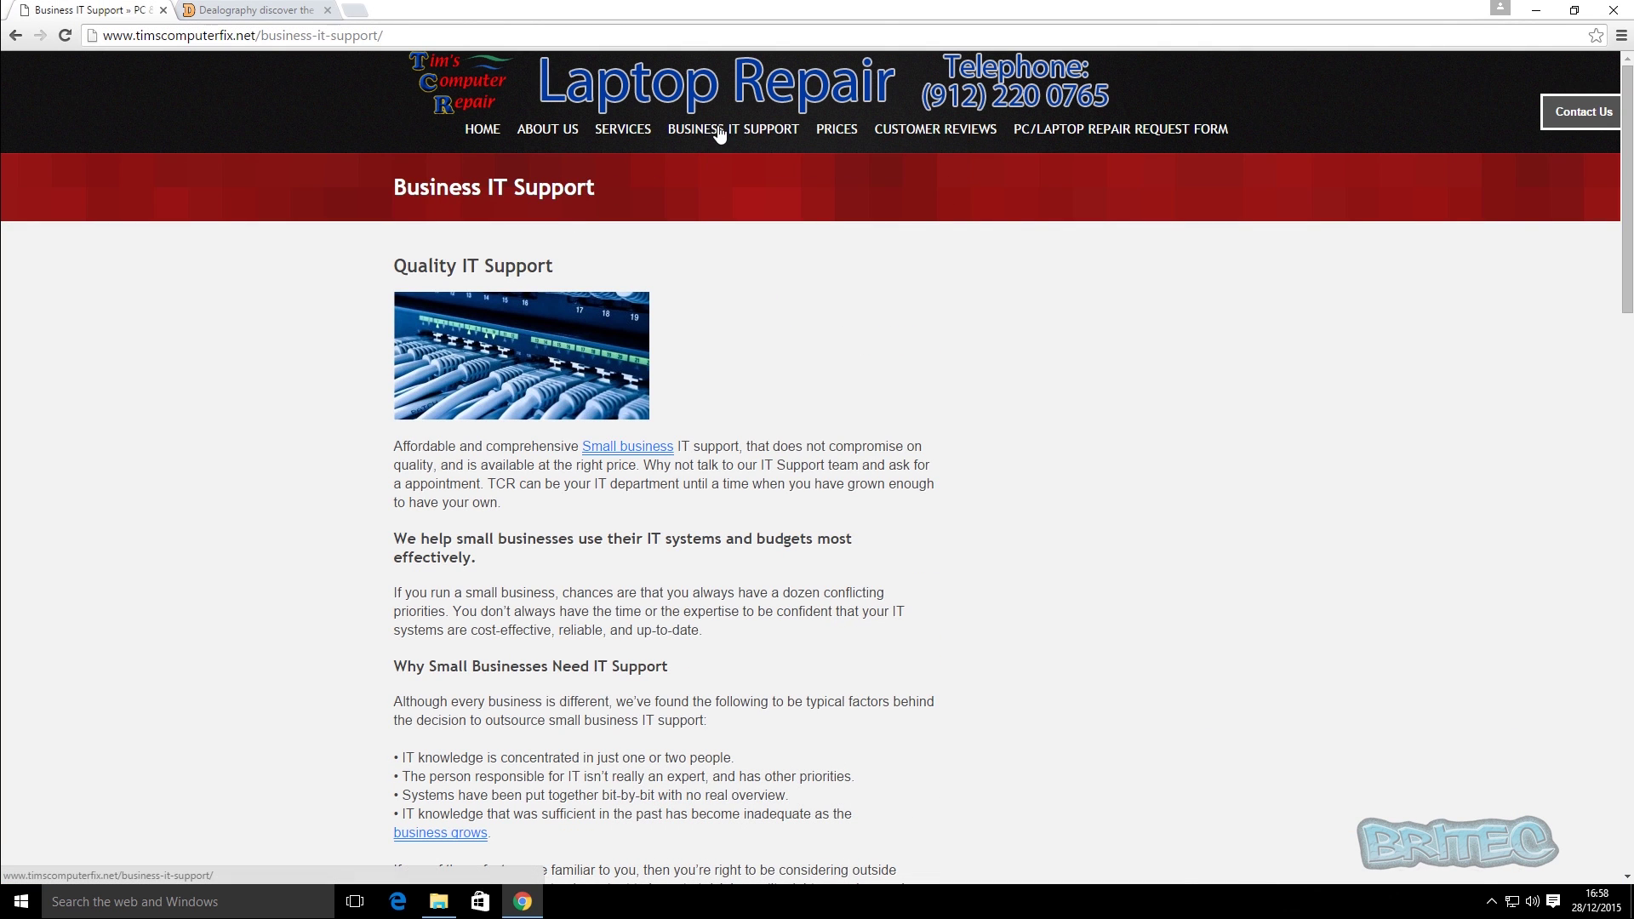
mouse_move(719, 134)
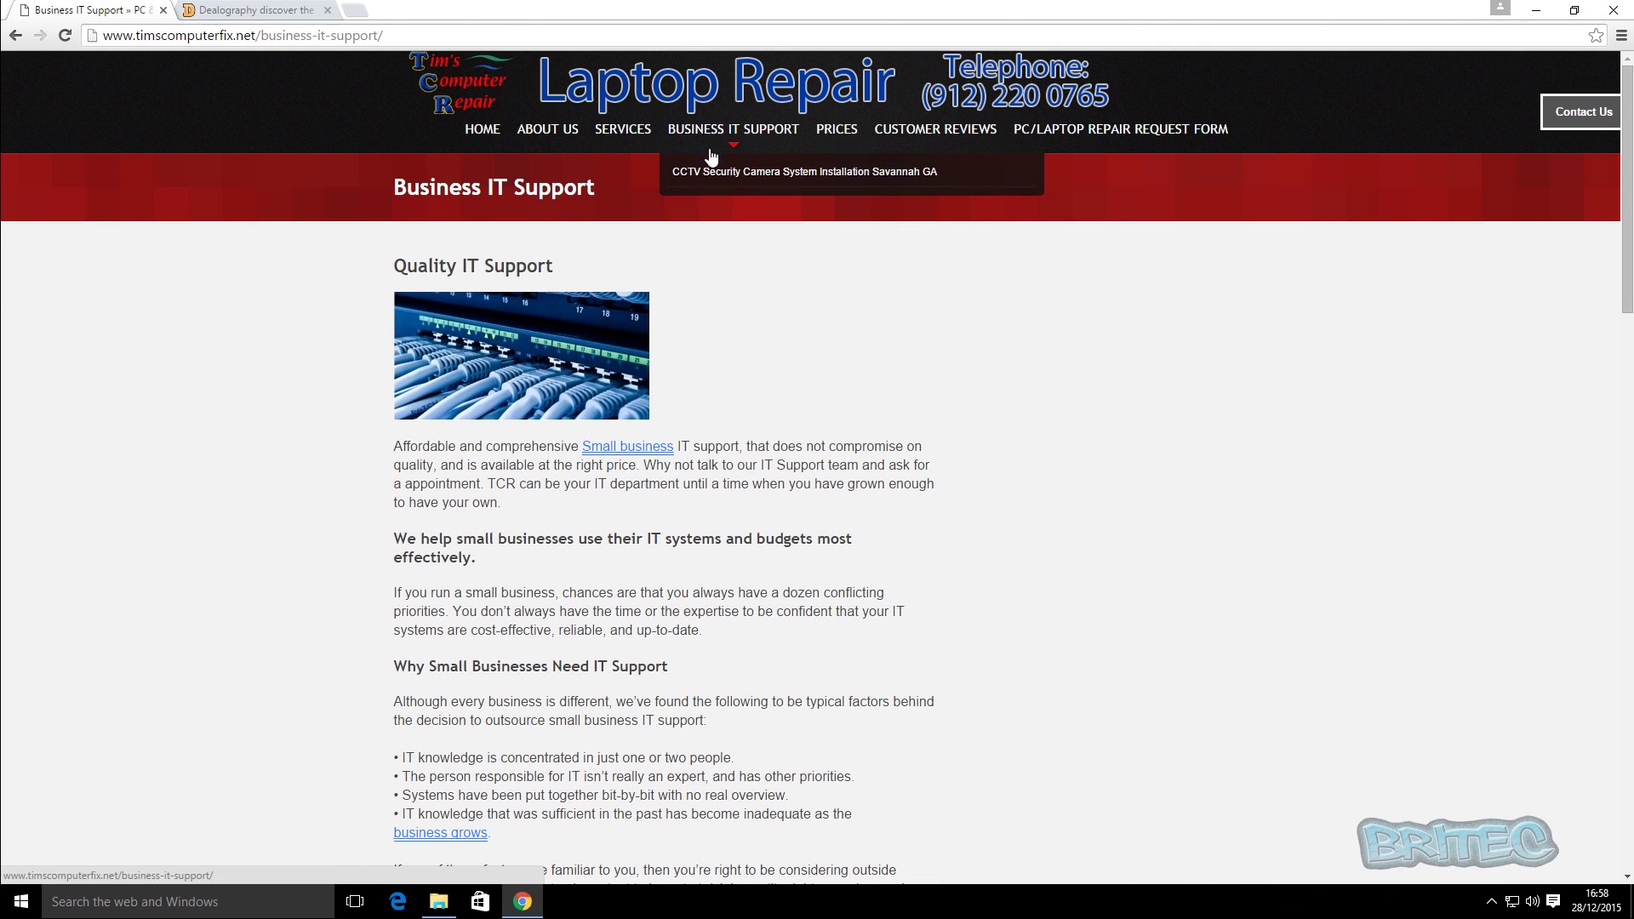
click(748, 181)
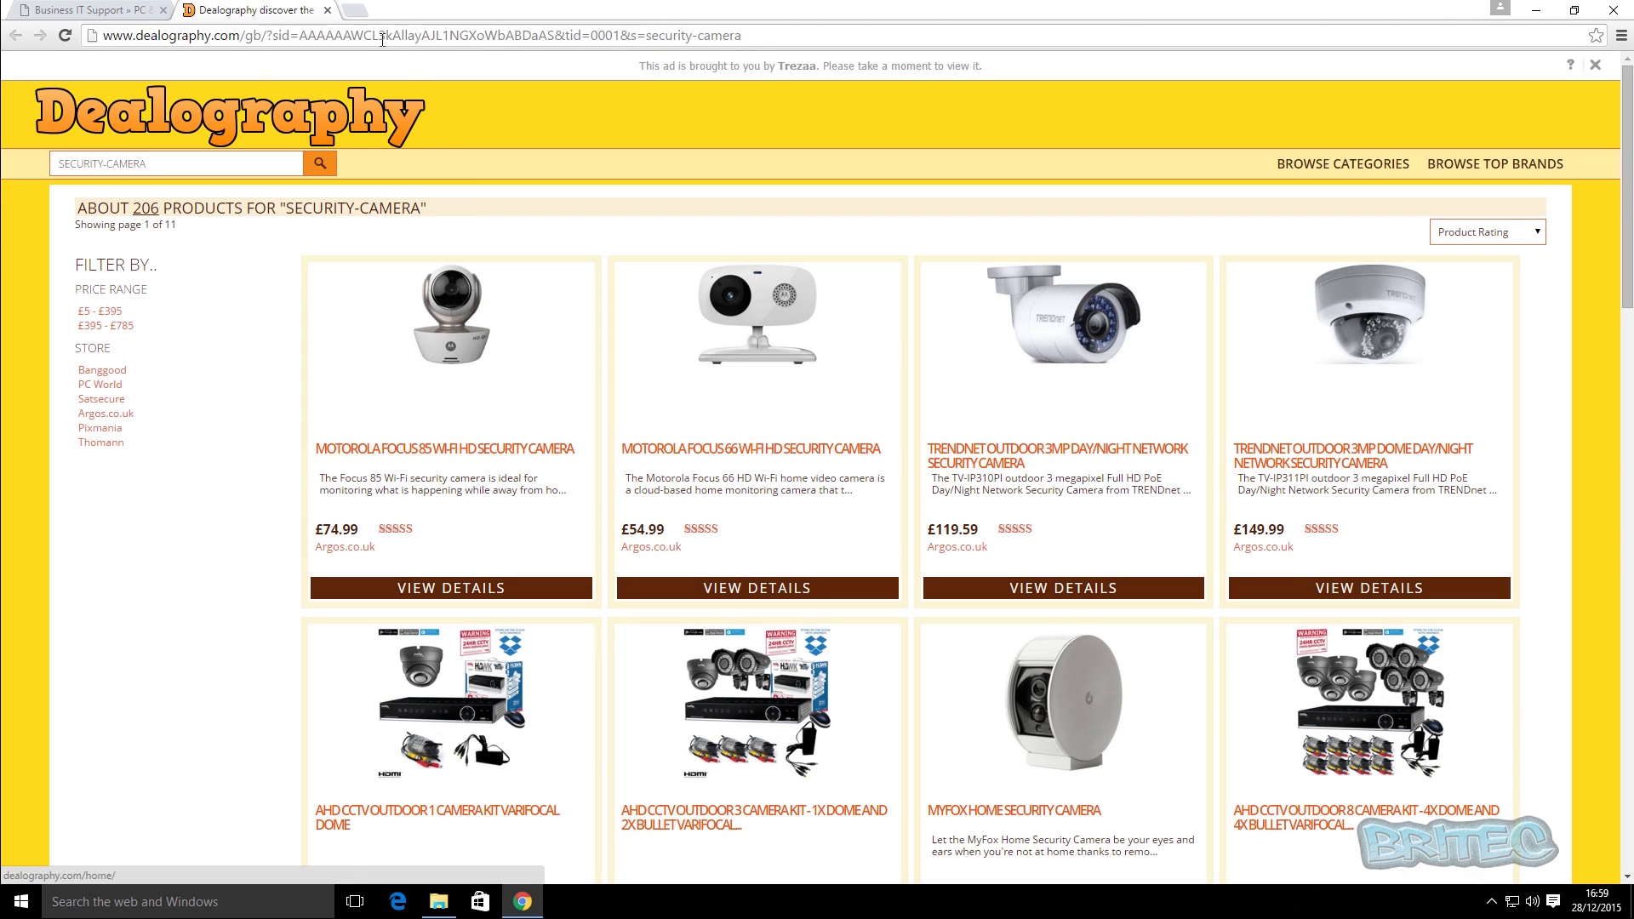
- Close the Dealography ad tab, then close the Money here ad tab a page link opened
click(328, 11)
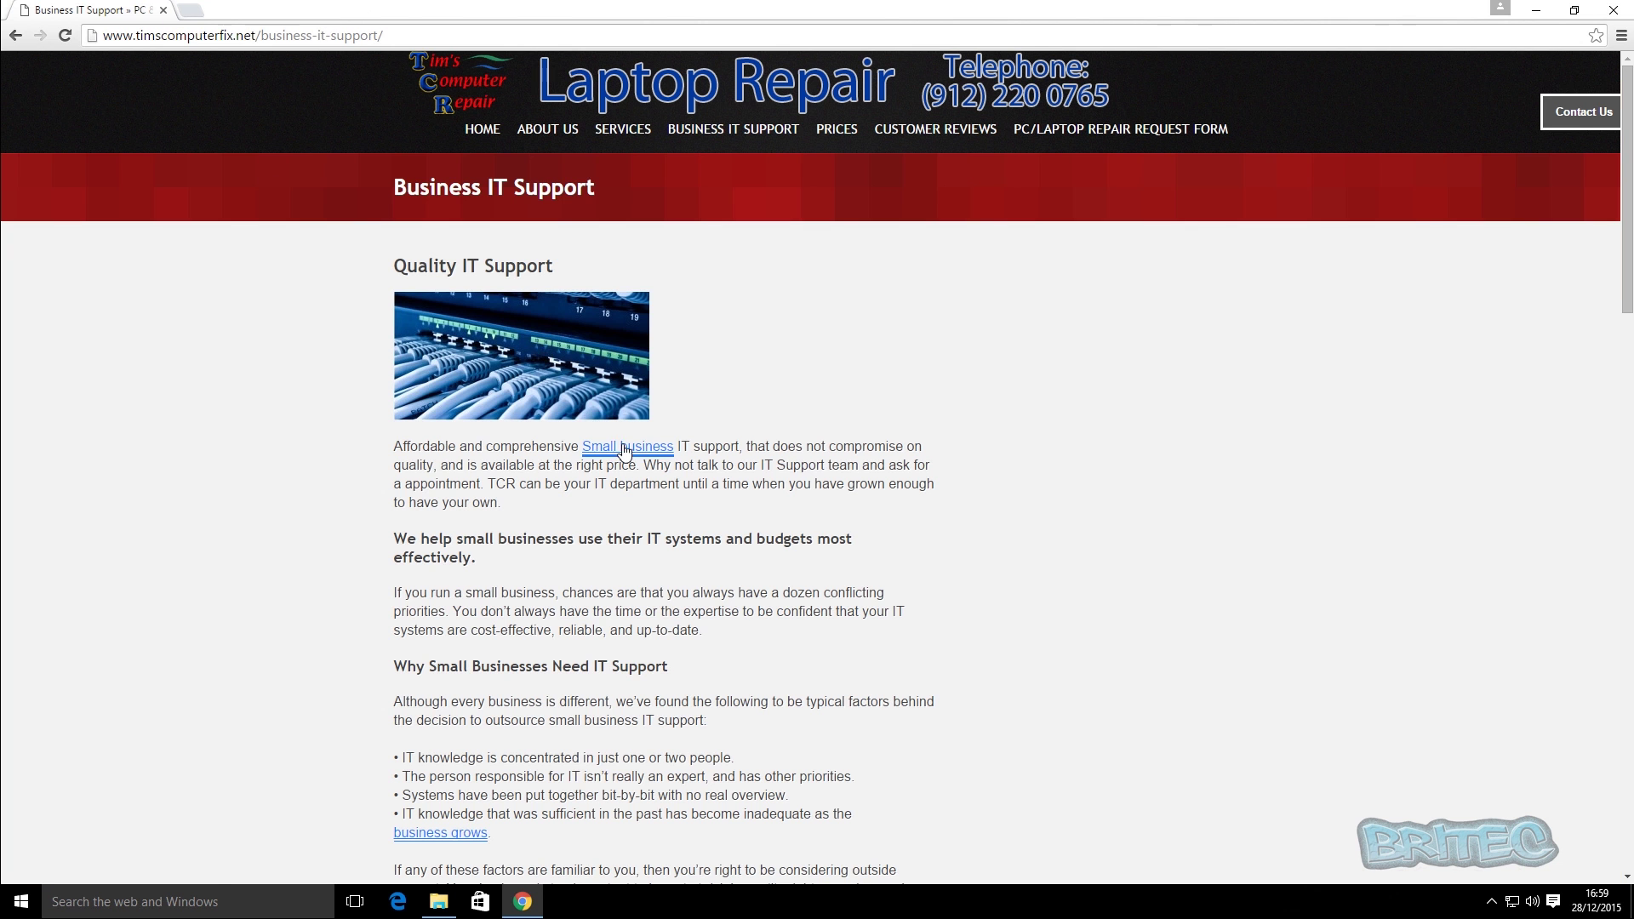
mouse_move(626, 455)
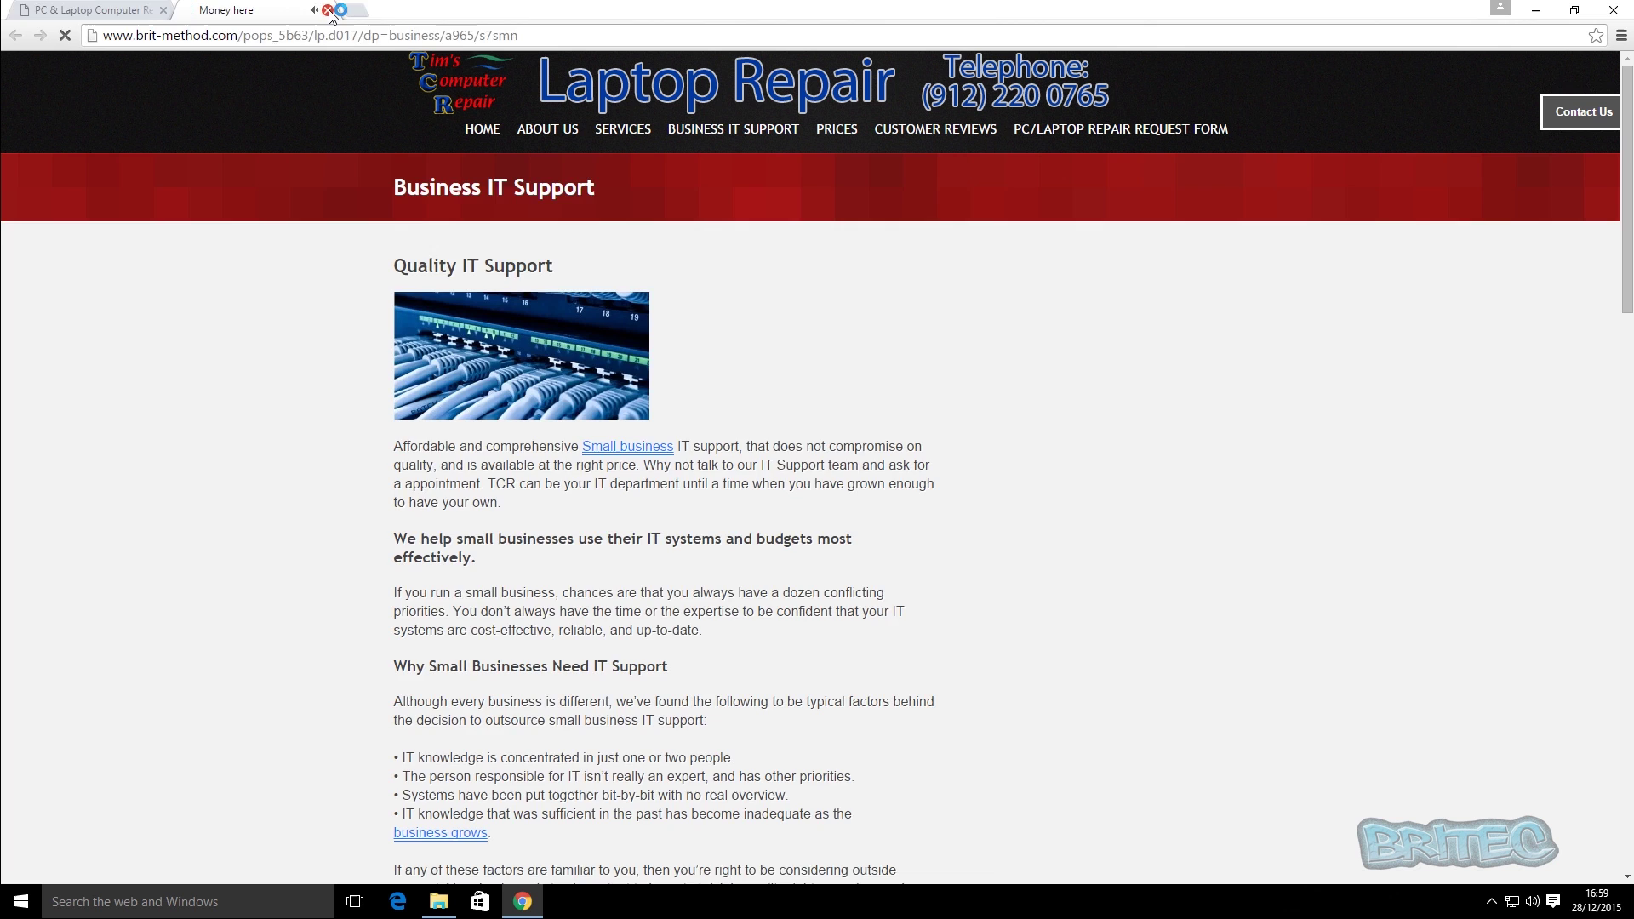
click(328, 10)
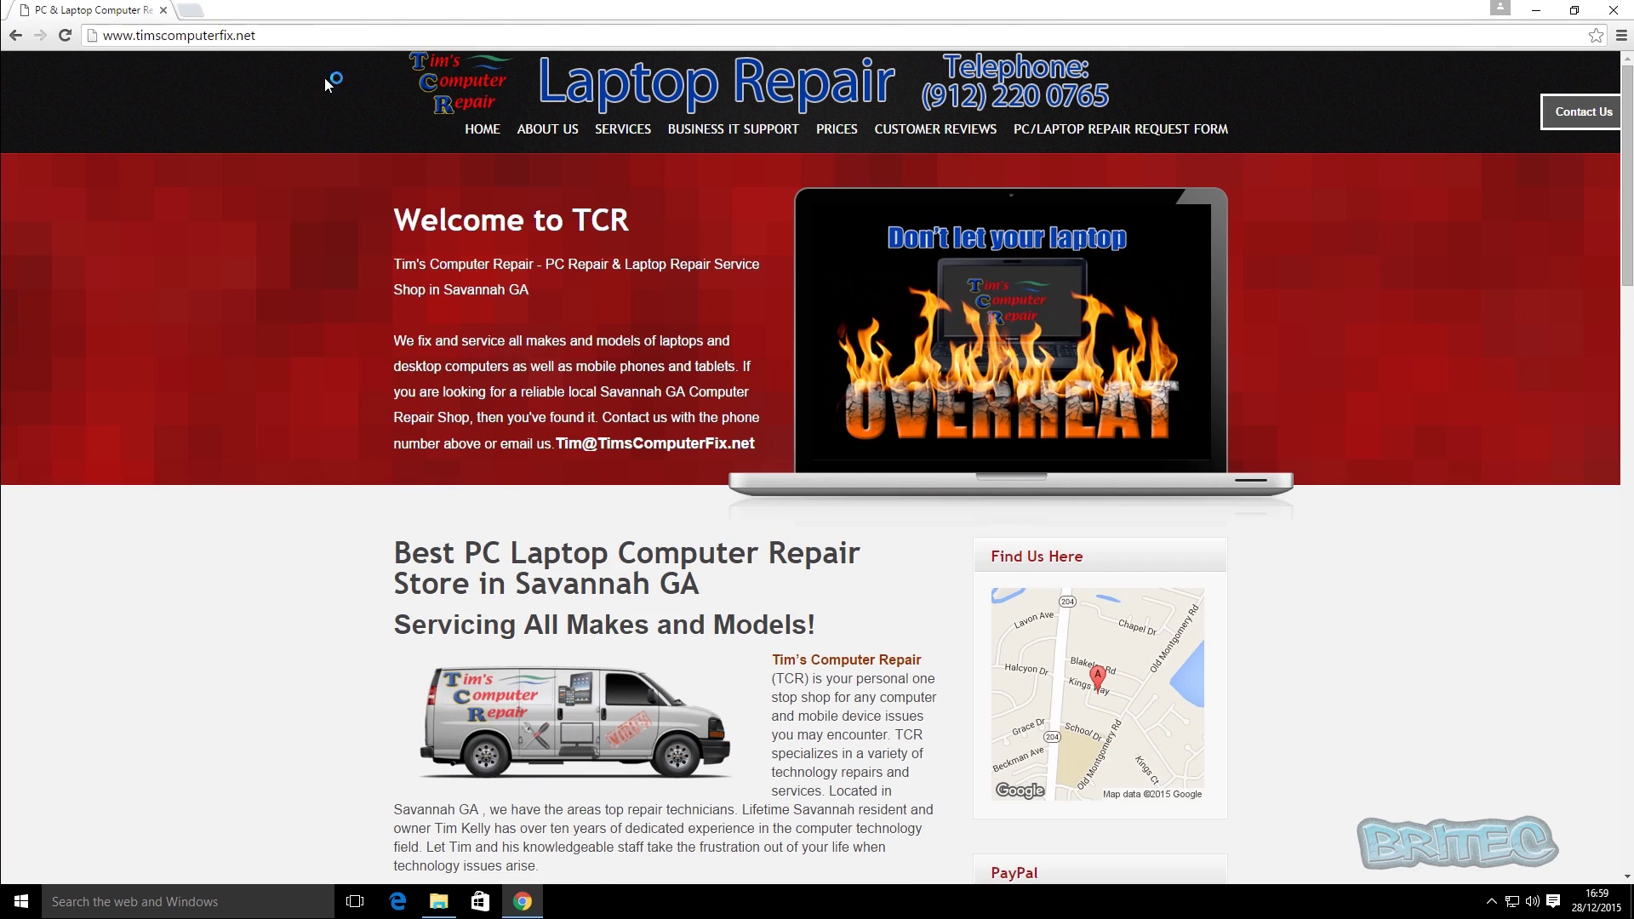
- View the Trezaa ad banners on the About Us page, then minimize Chrome
click(559, 130)
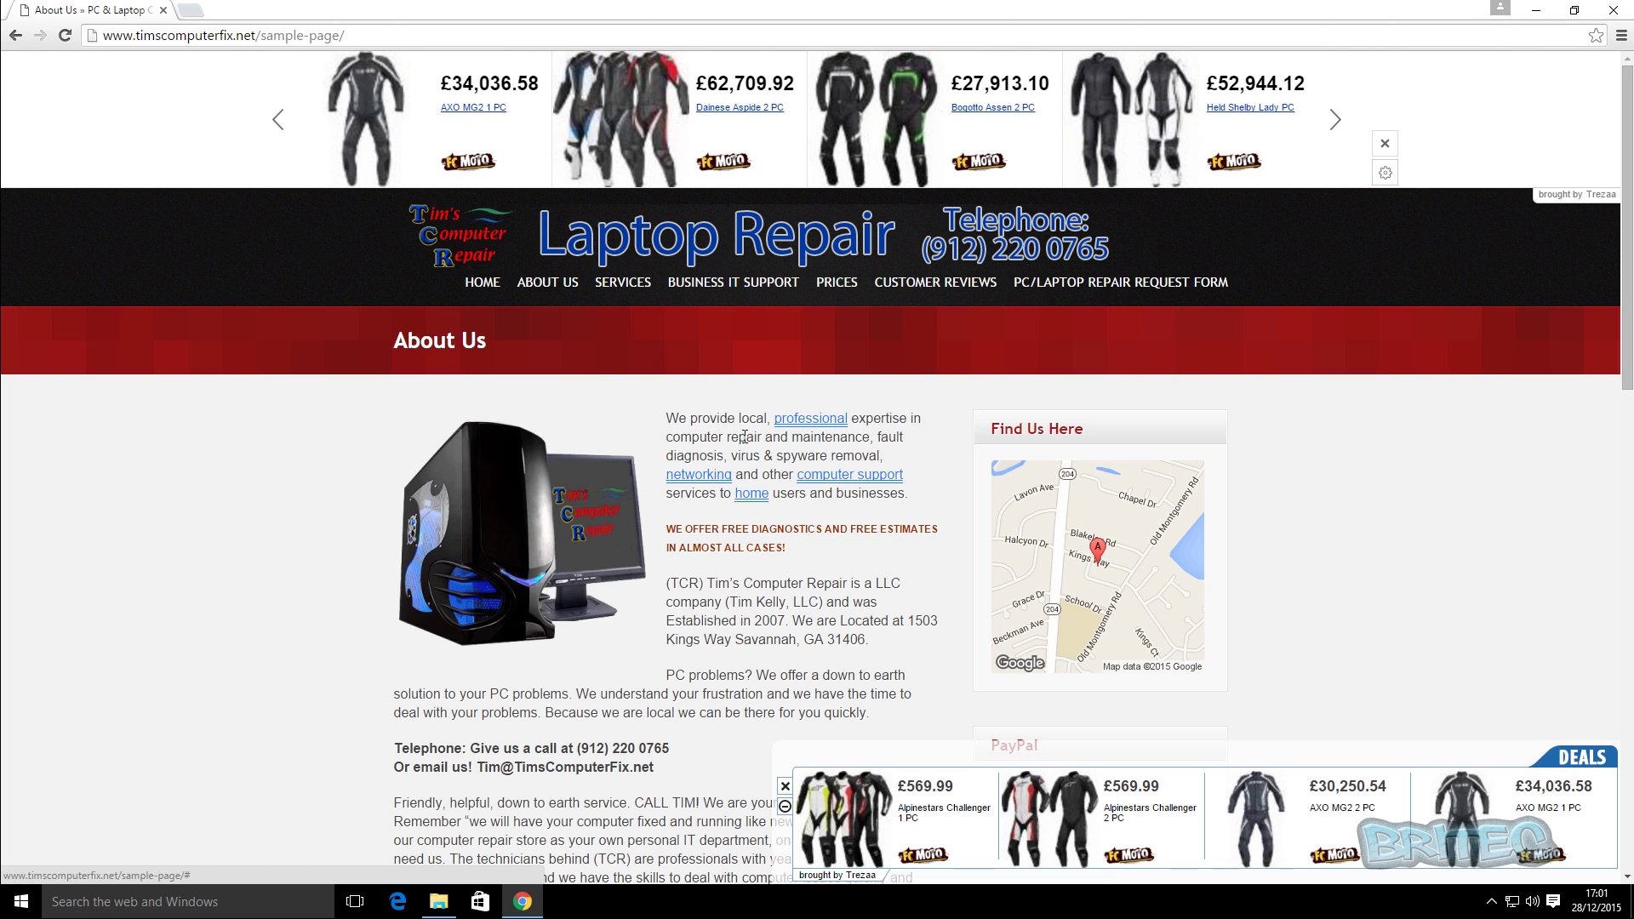
scroll(262, 161, down, 1)
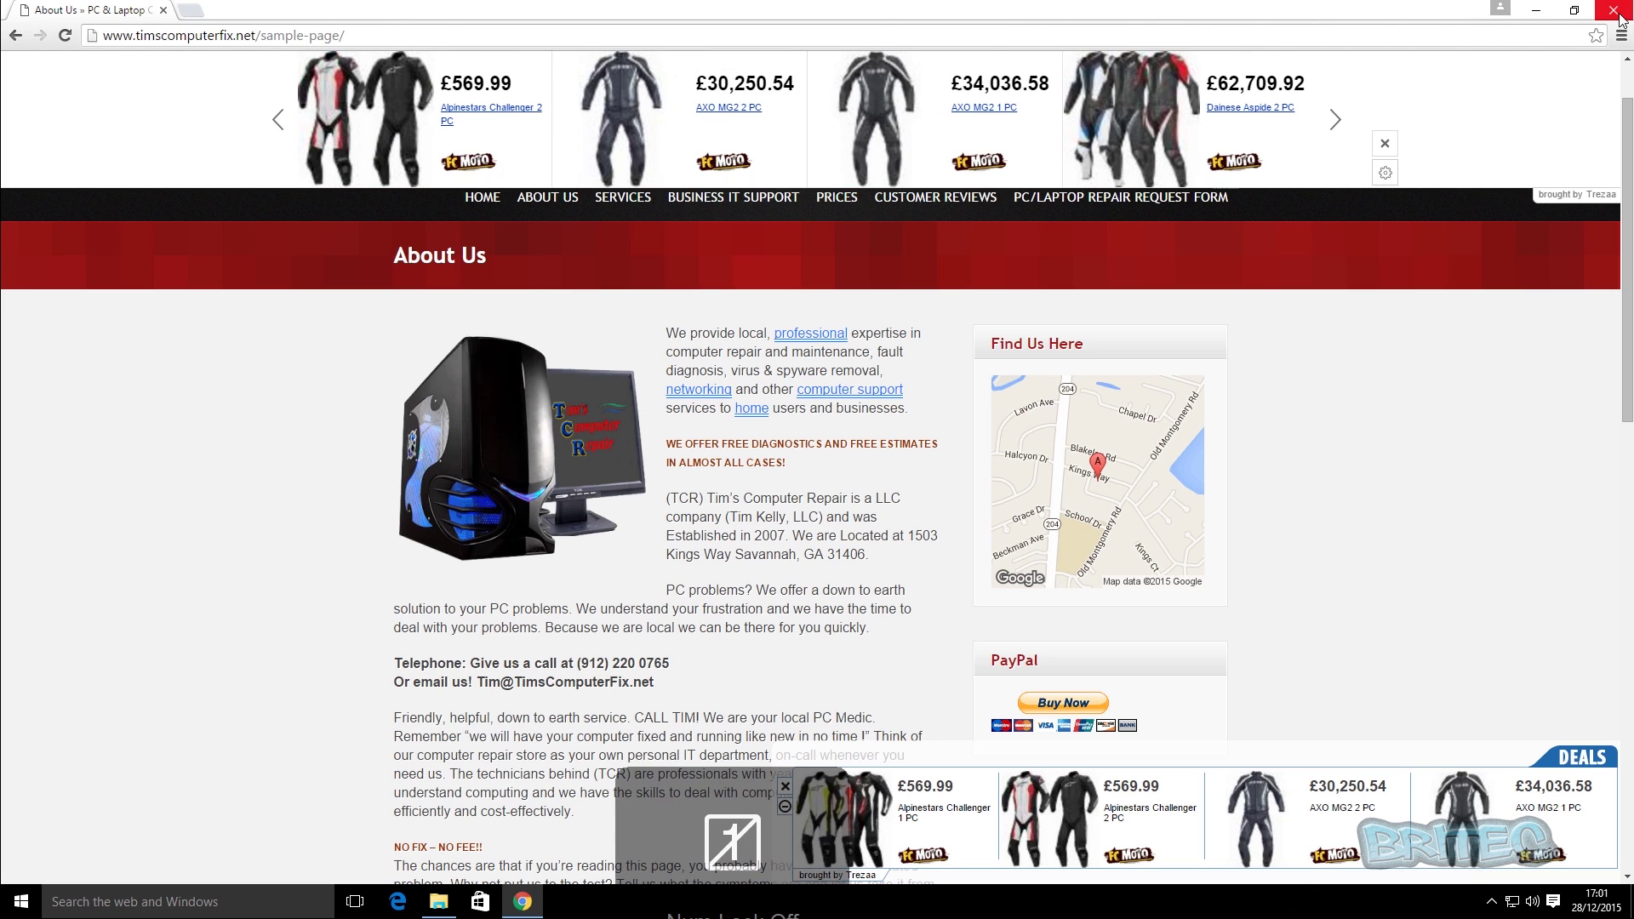
click(1537, 10)
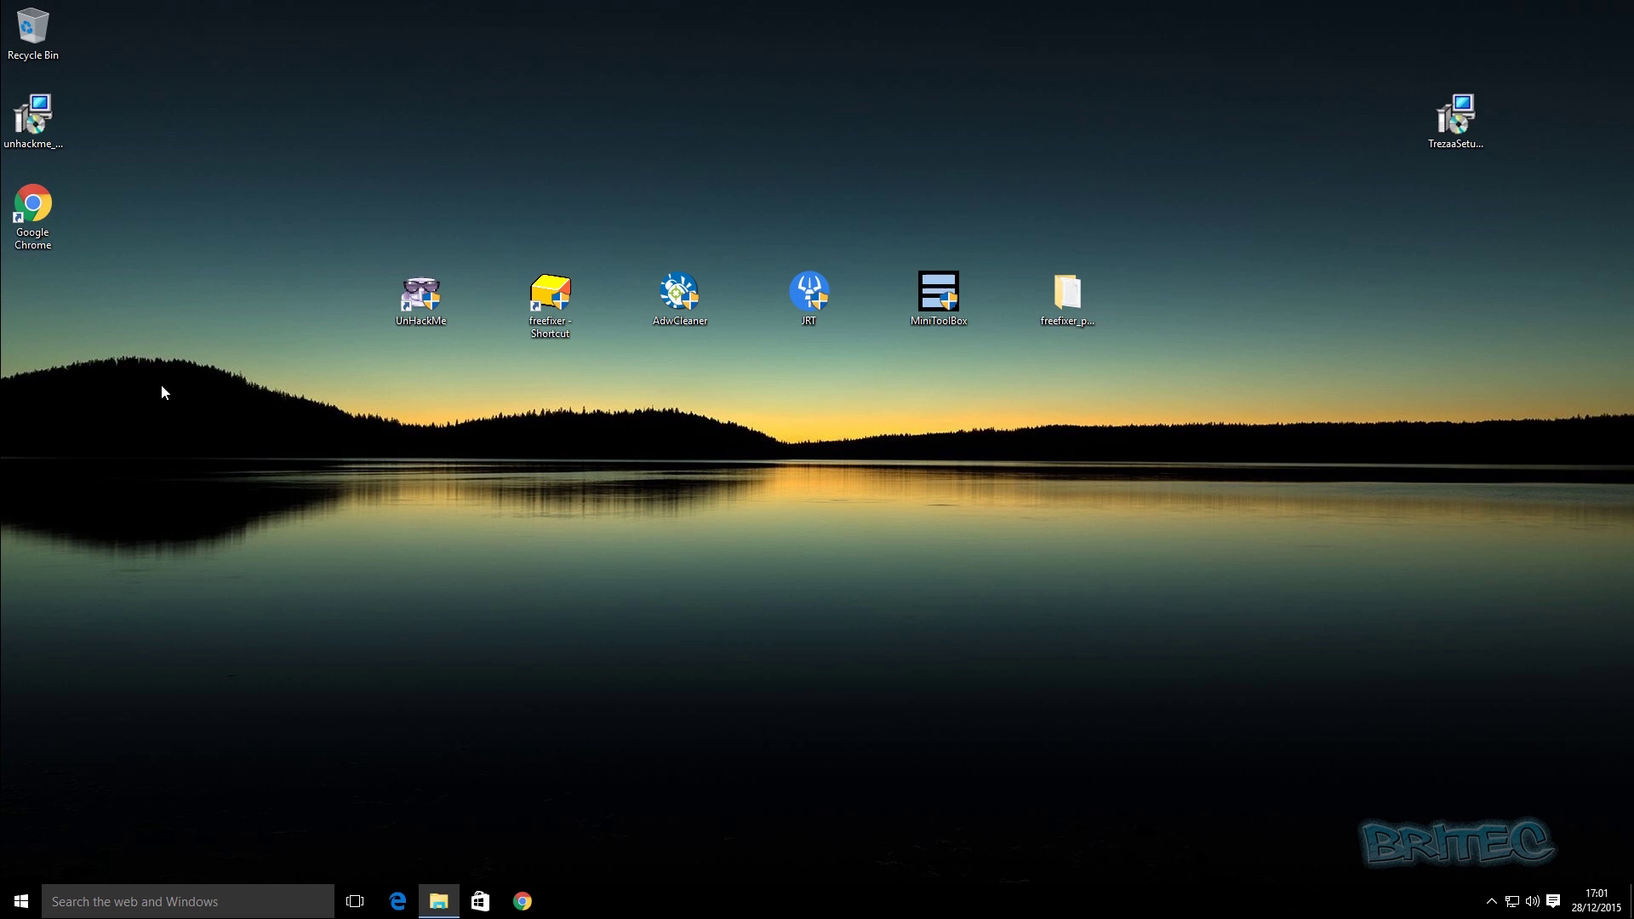
- Launch Microsoft Edge full-screen and load timscomputerfix.net
click(397, 901)
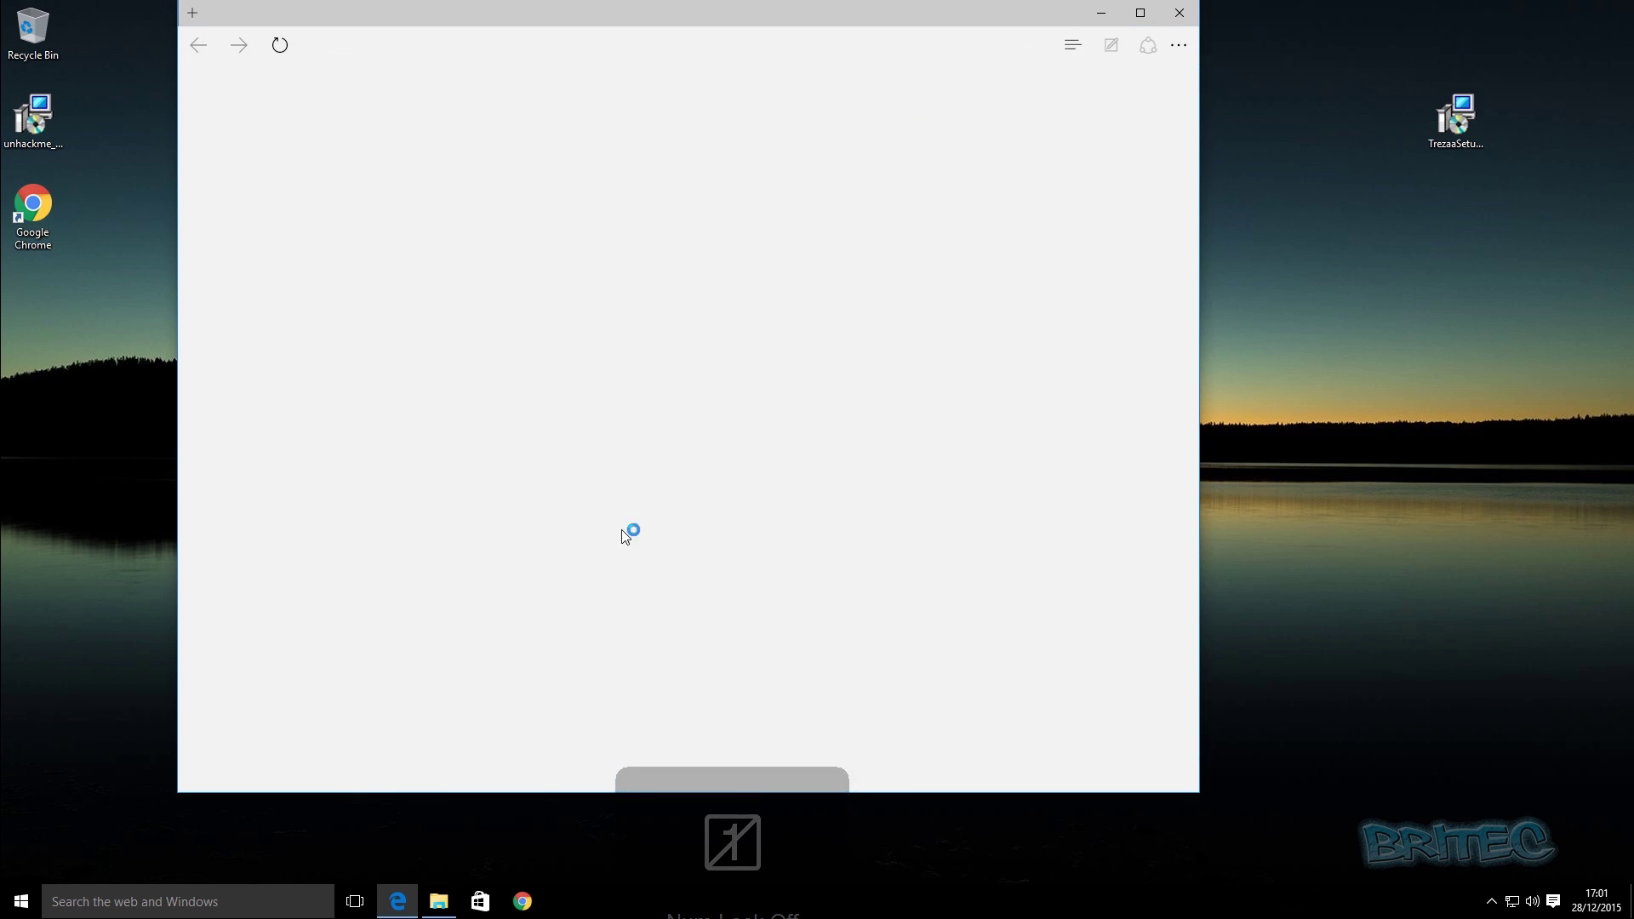
click(1141, 13)
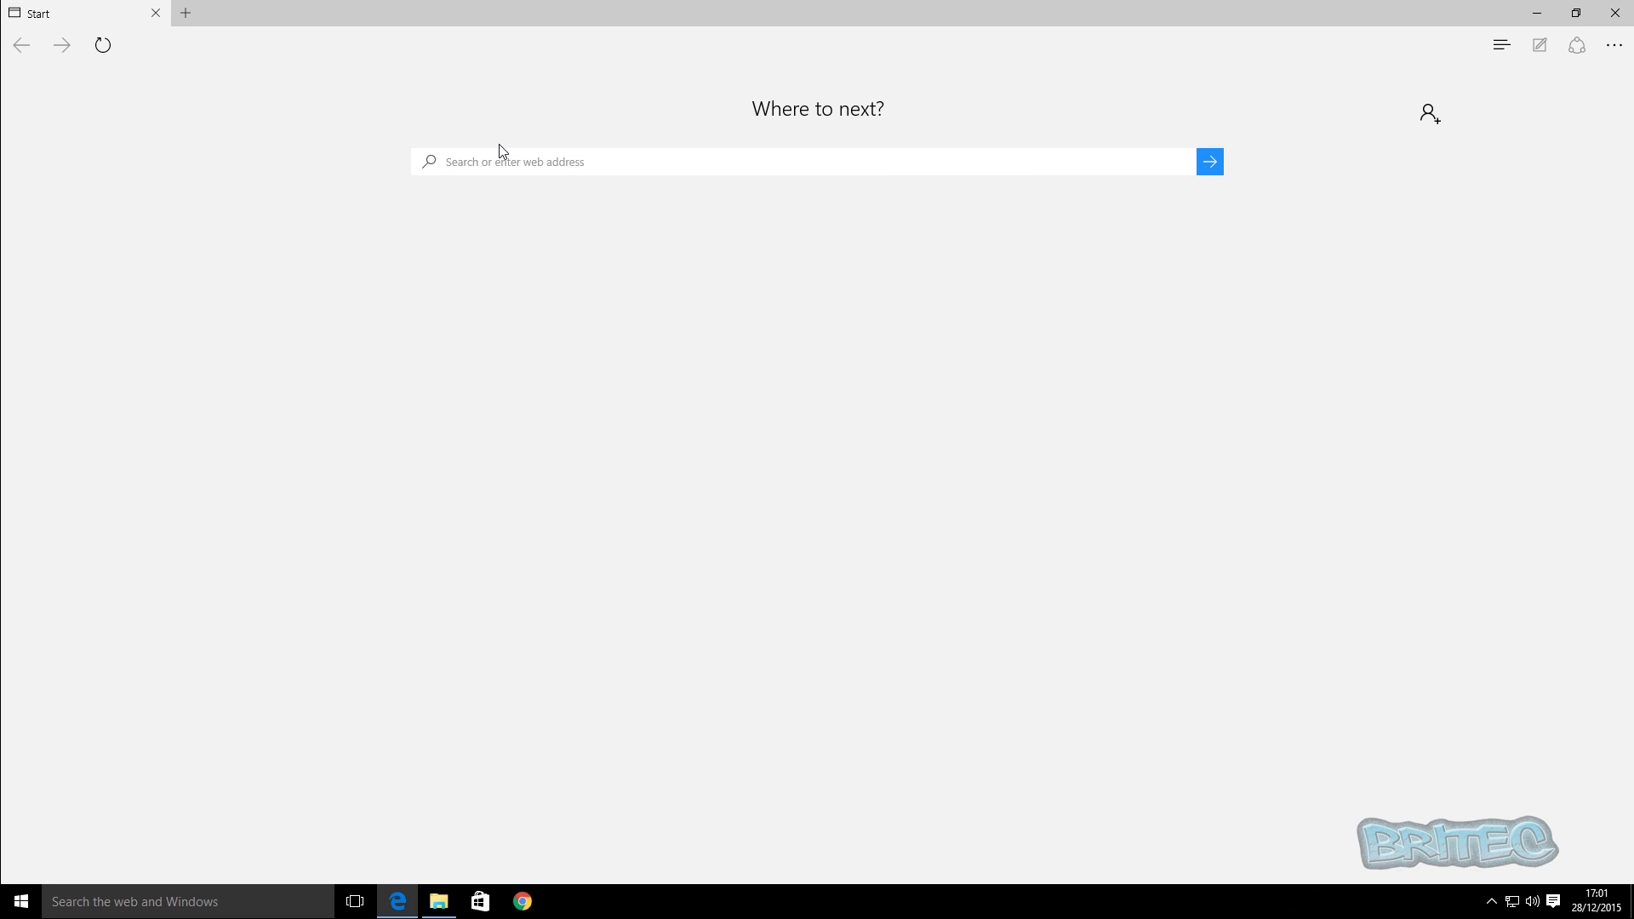
text(timscomputerfix.net)
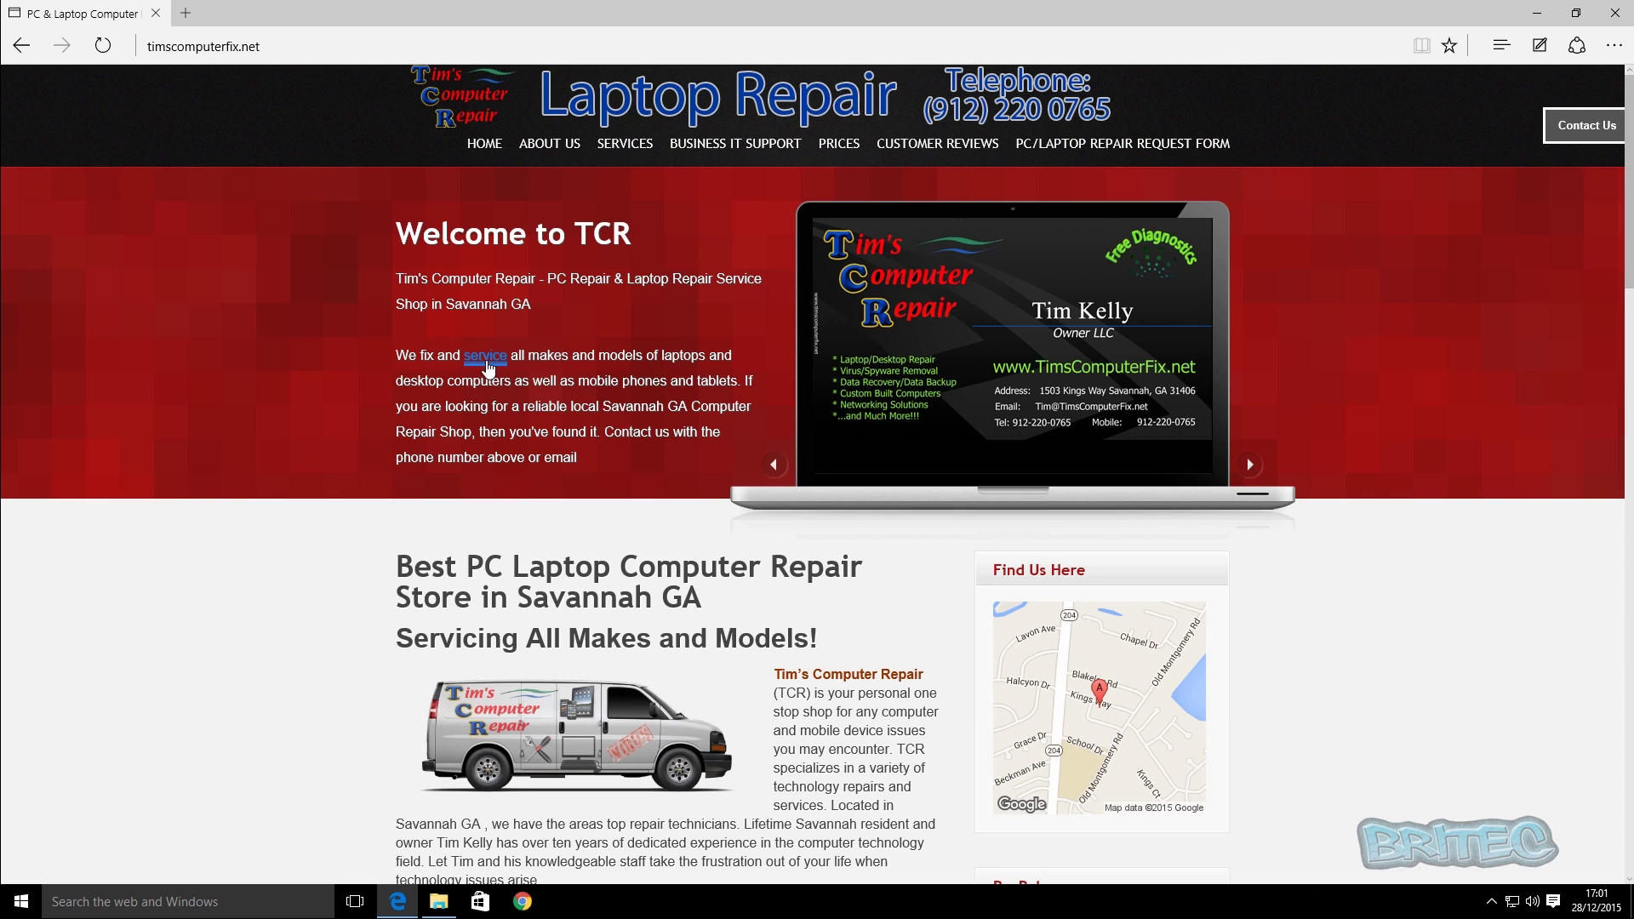
- Show the Trezaa ad pop-ups on the site's links, then close Edge
mouse_move(486, 366)
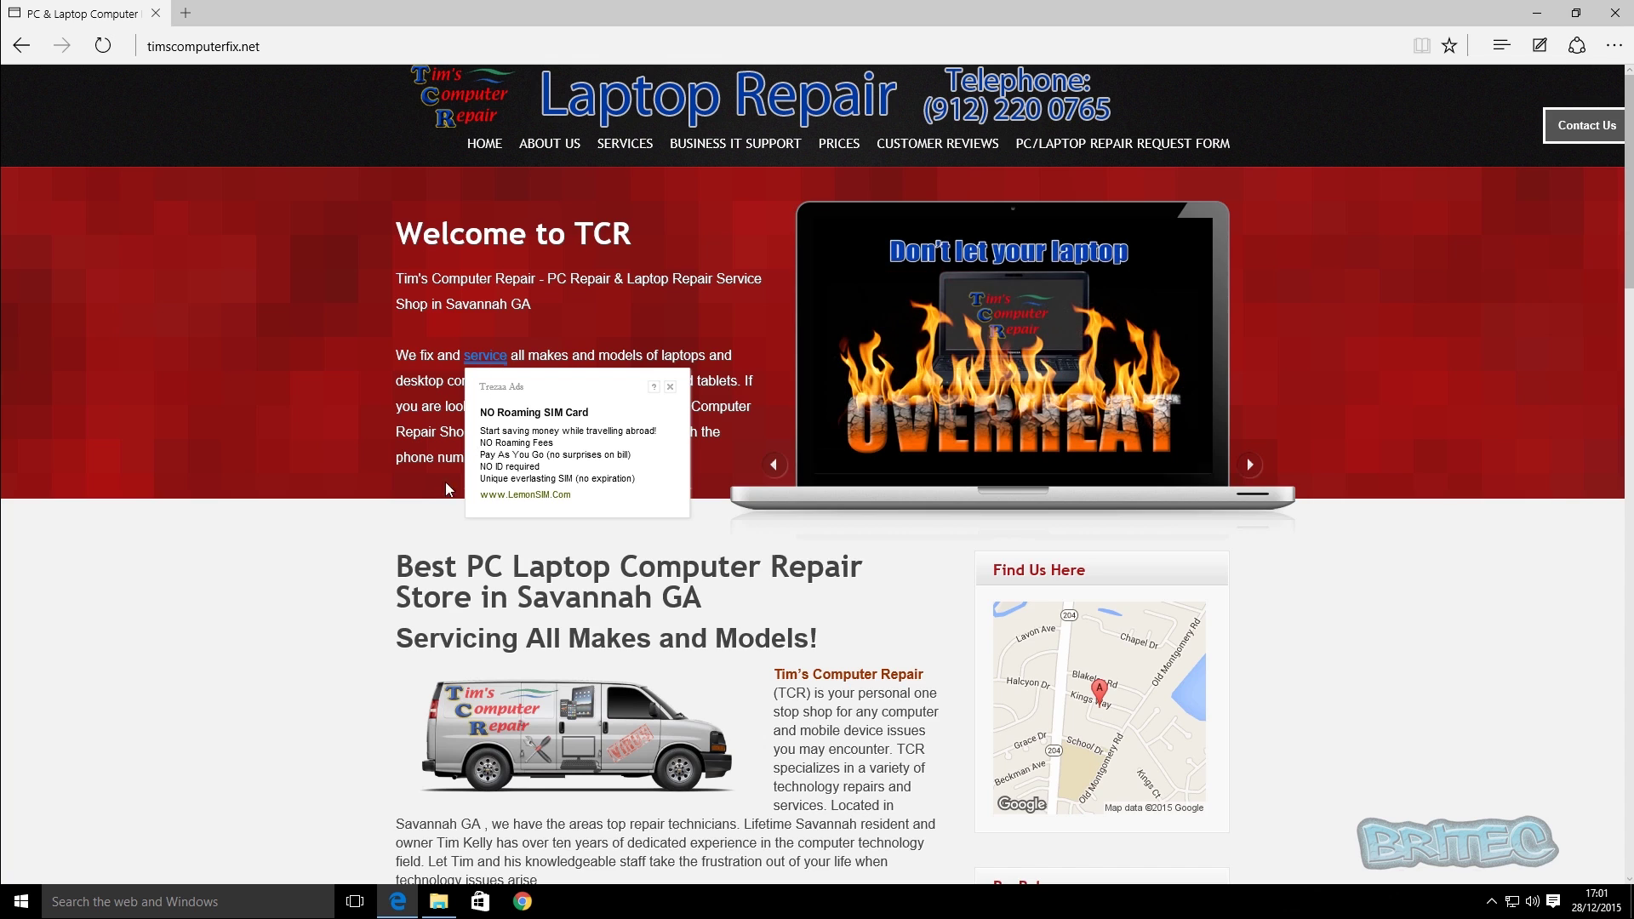
scroll(321, 477, down, 10)
scroll(321, 478, down, 1)
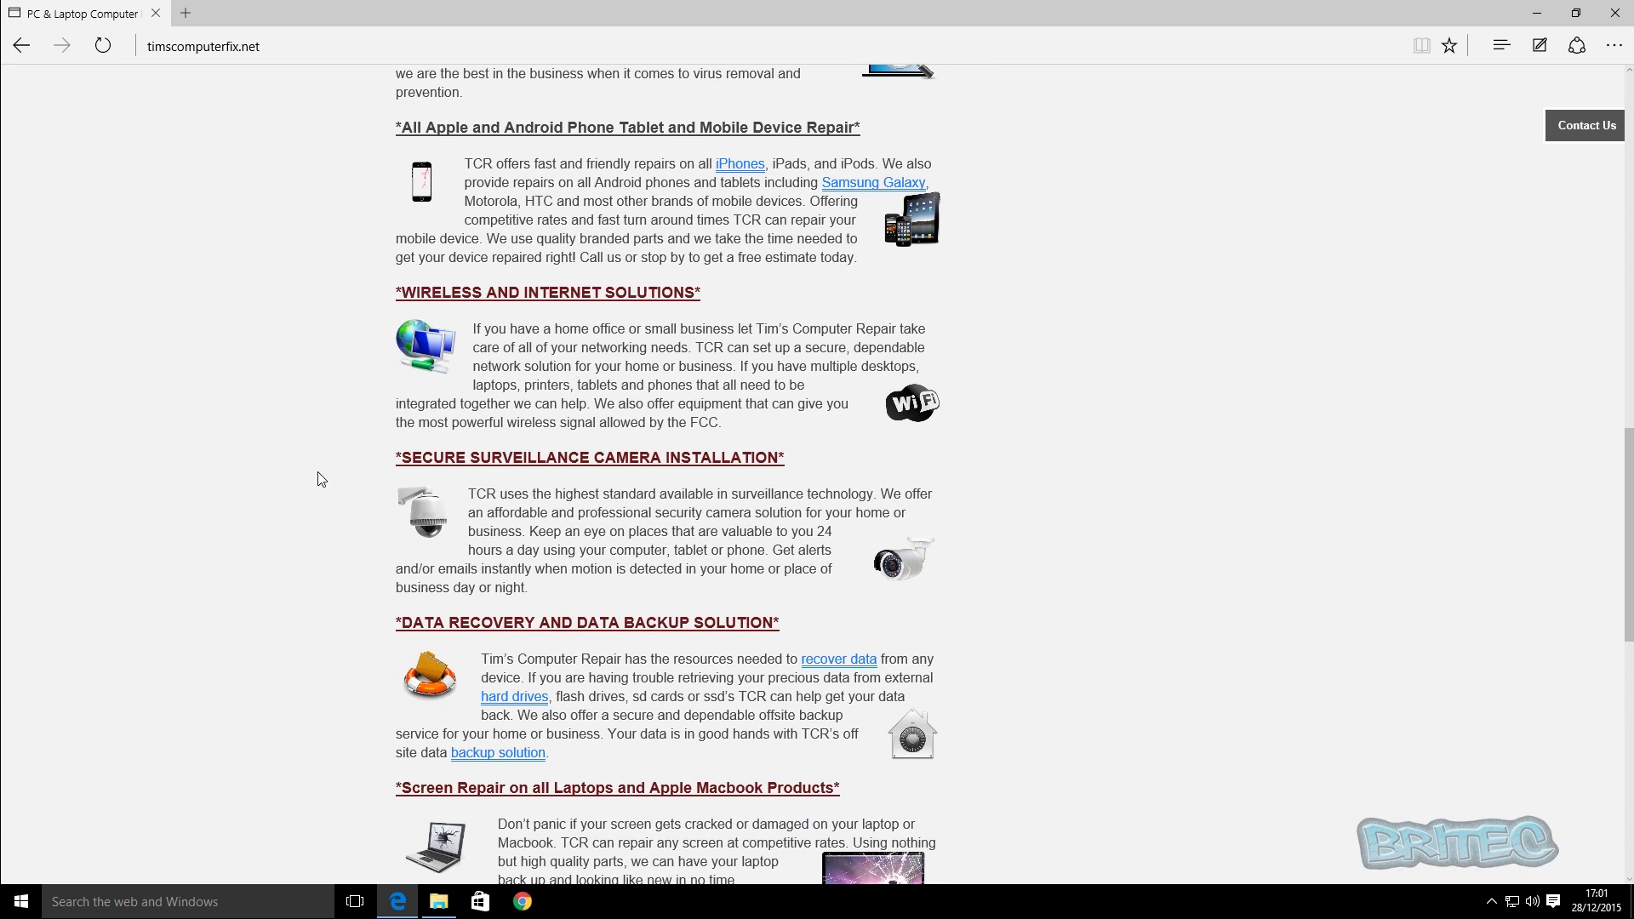
mouse_move(504, 707)
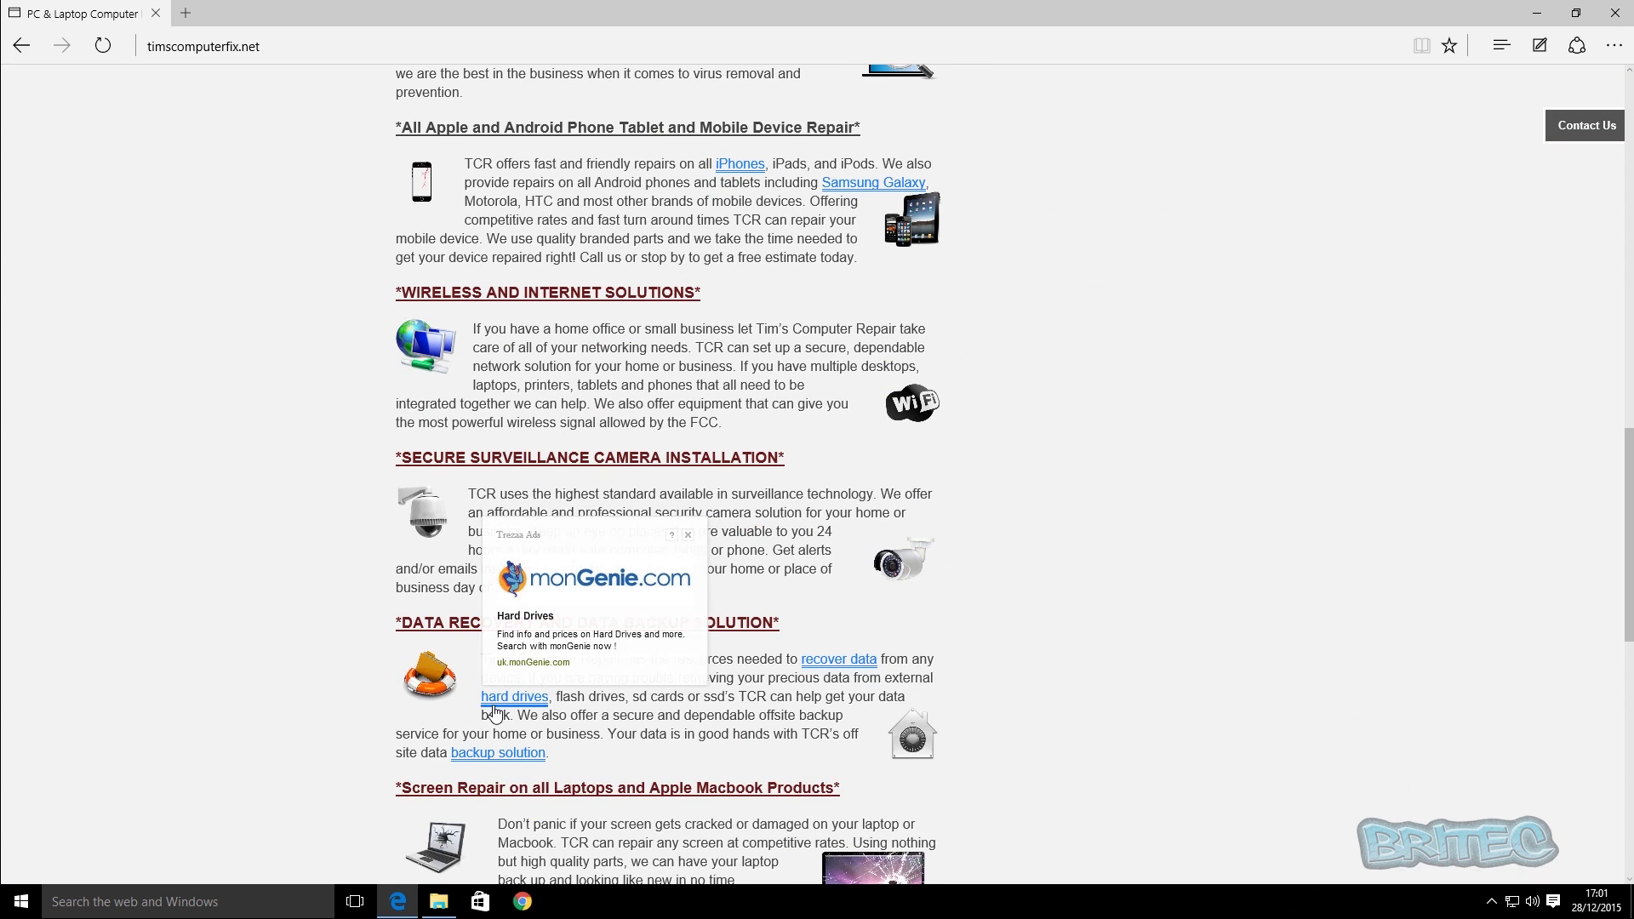
key(Num_Lock)
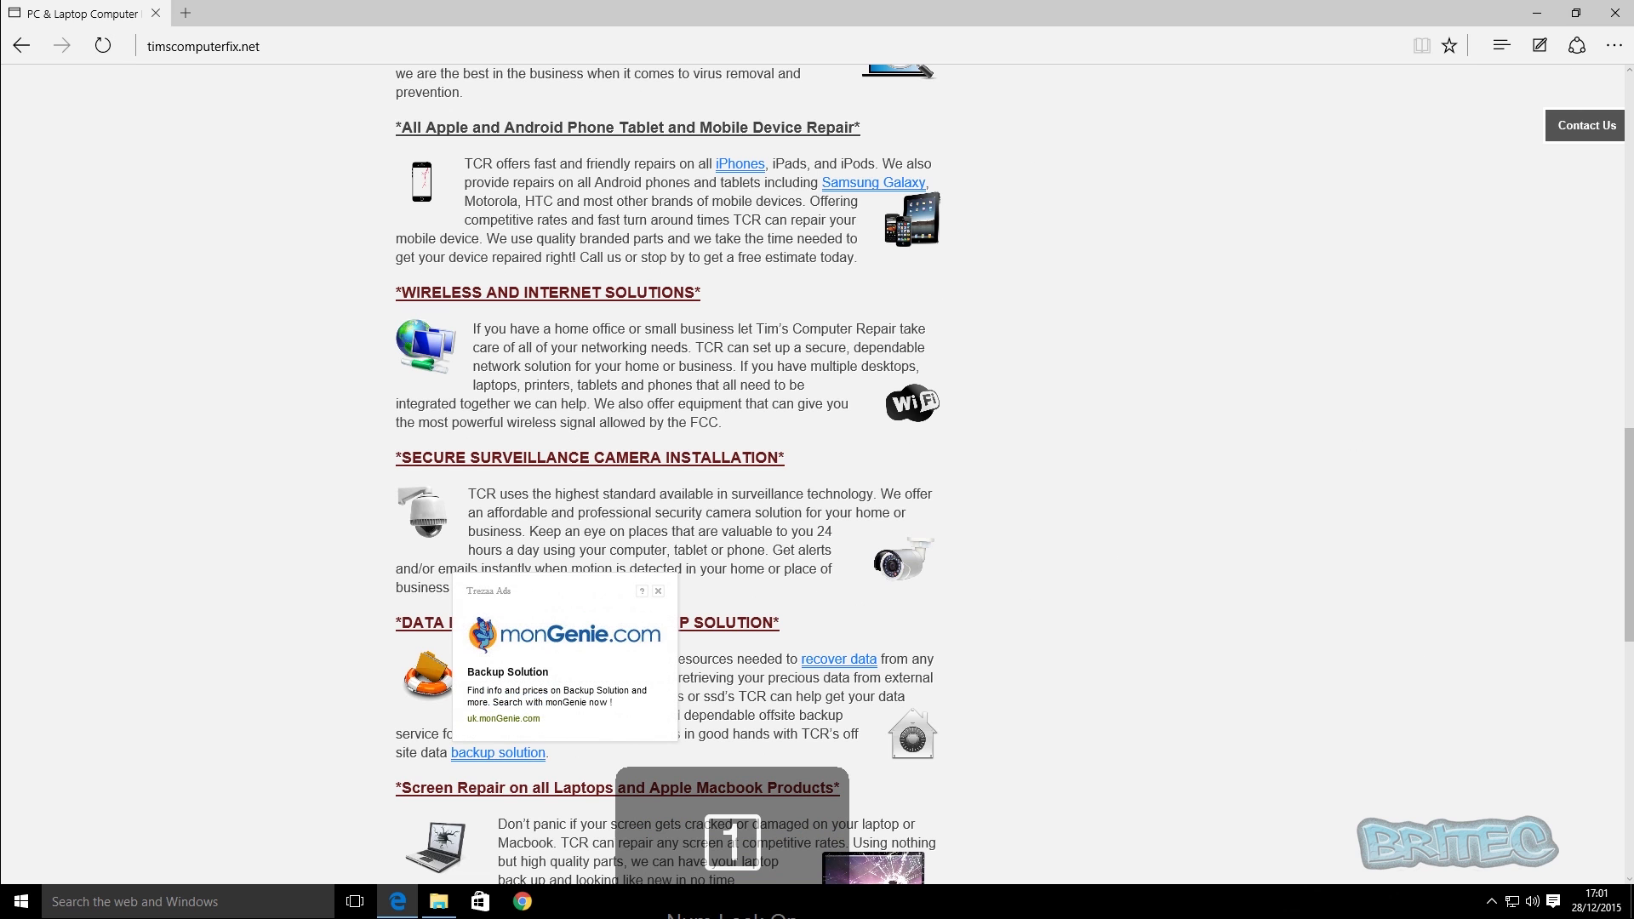
click(1615, 13)
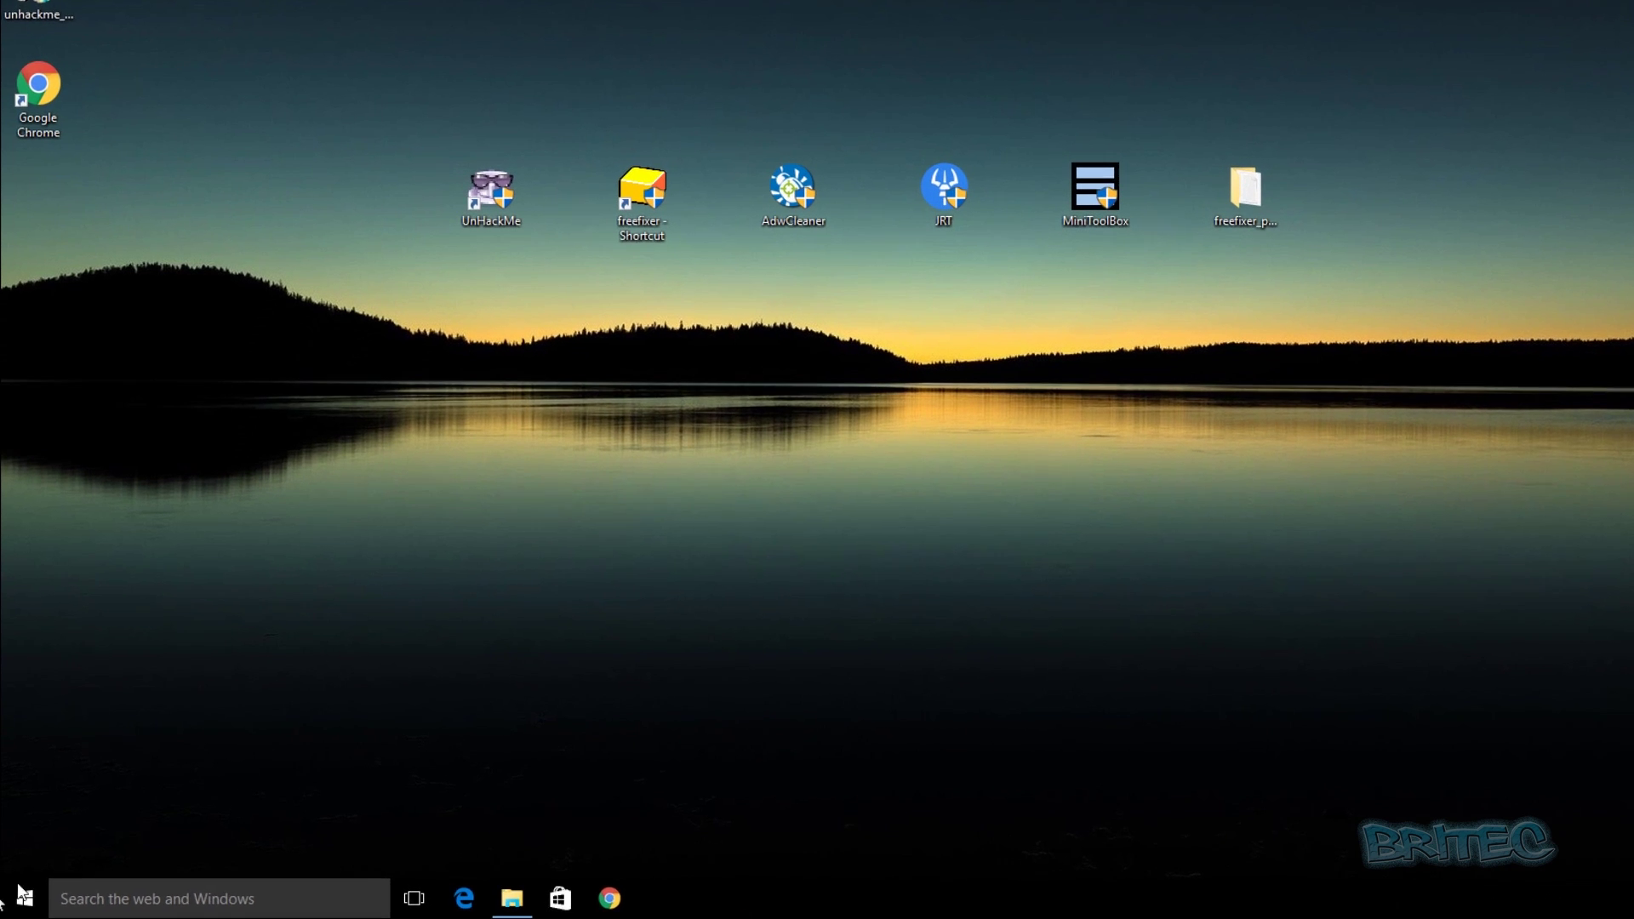
key(Num_Lock)
right_click(21, 895)
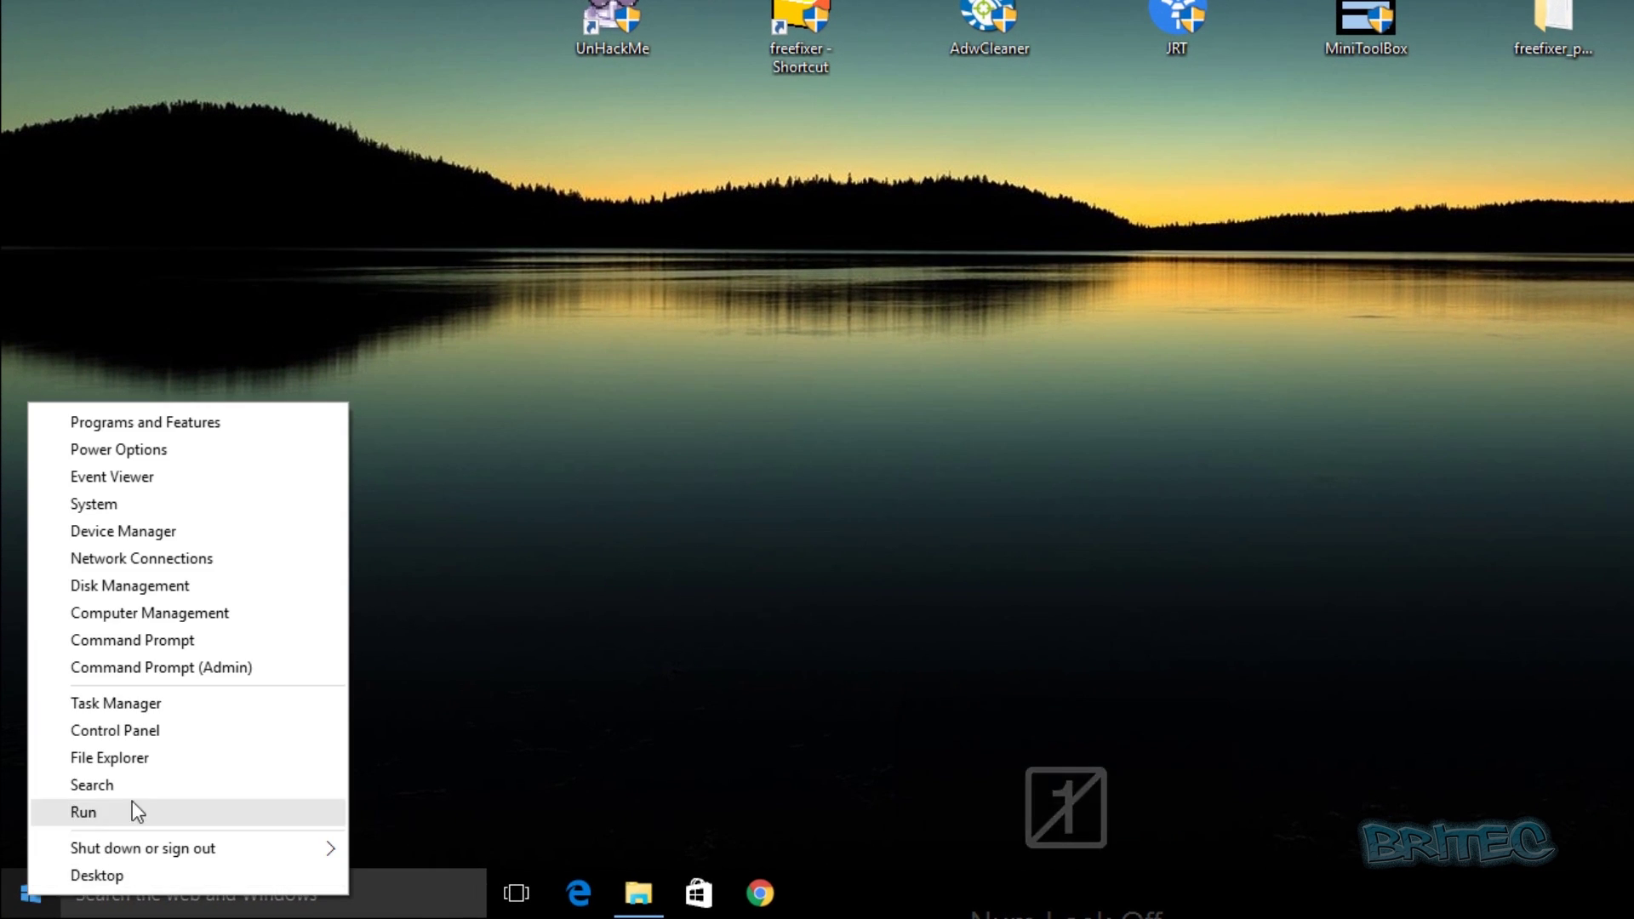
click(160, 734)
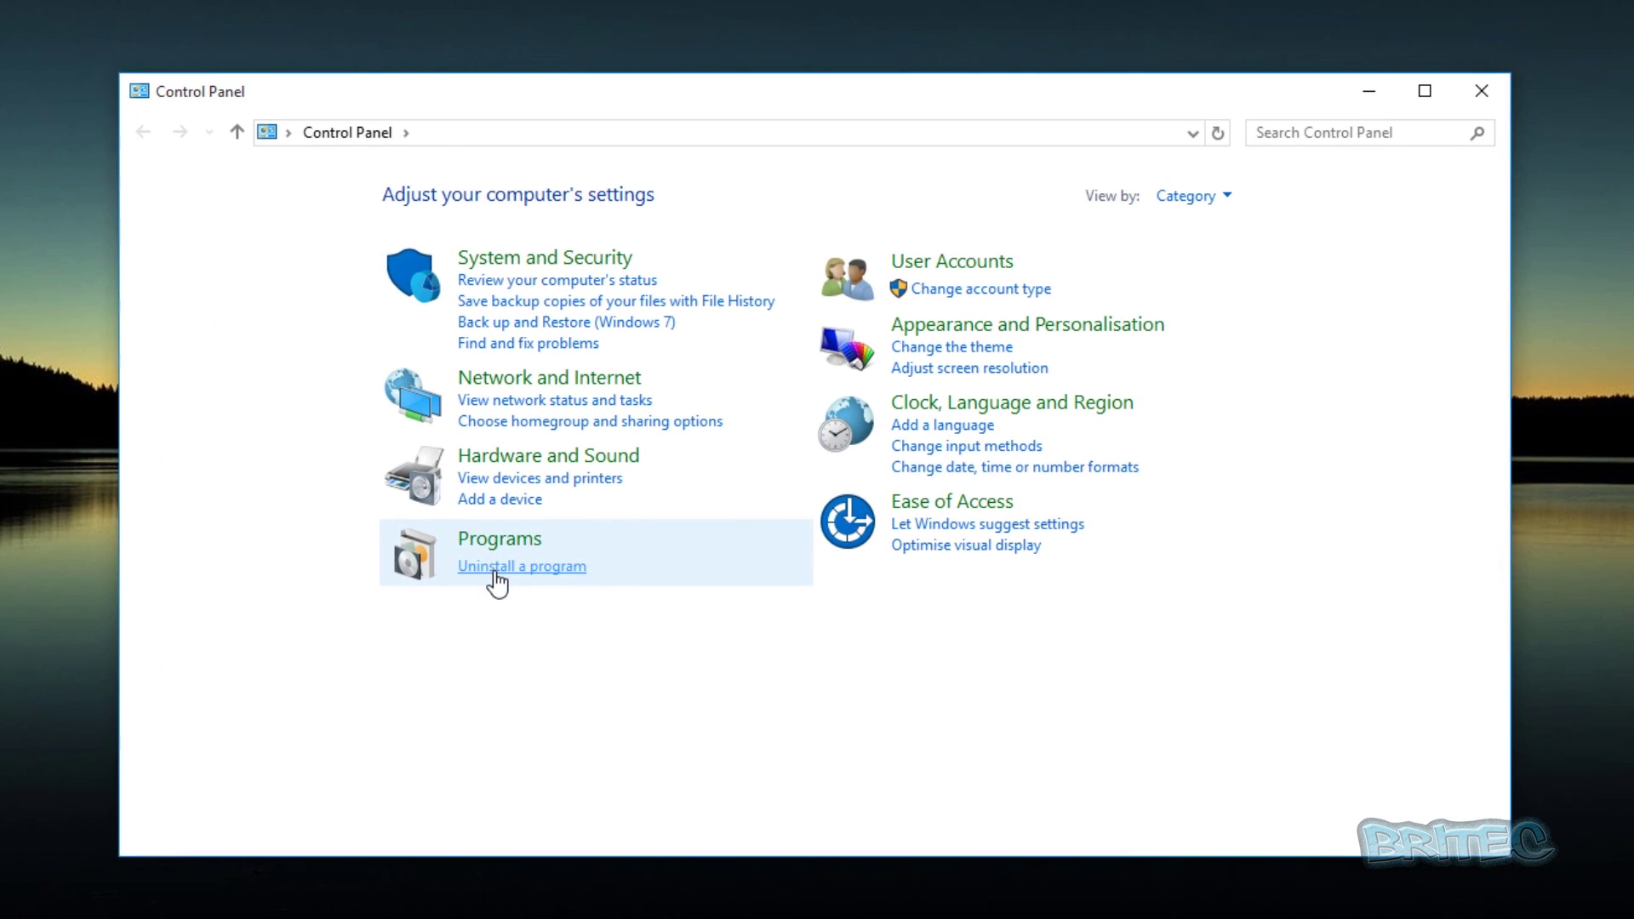
click(494, 577)
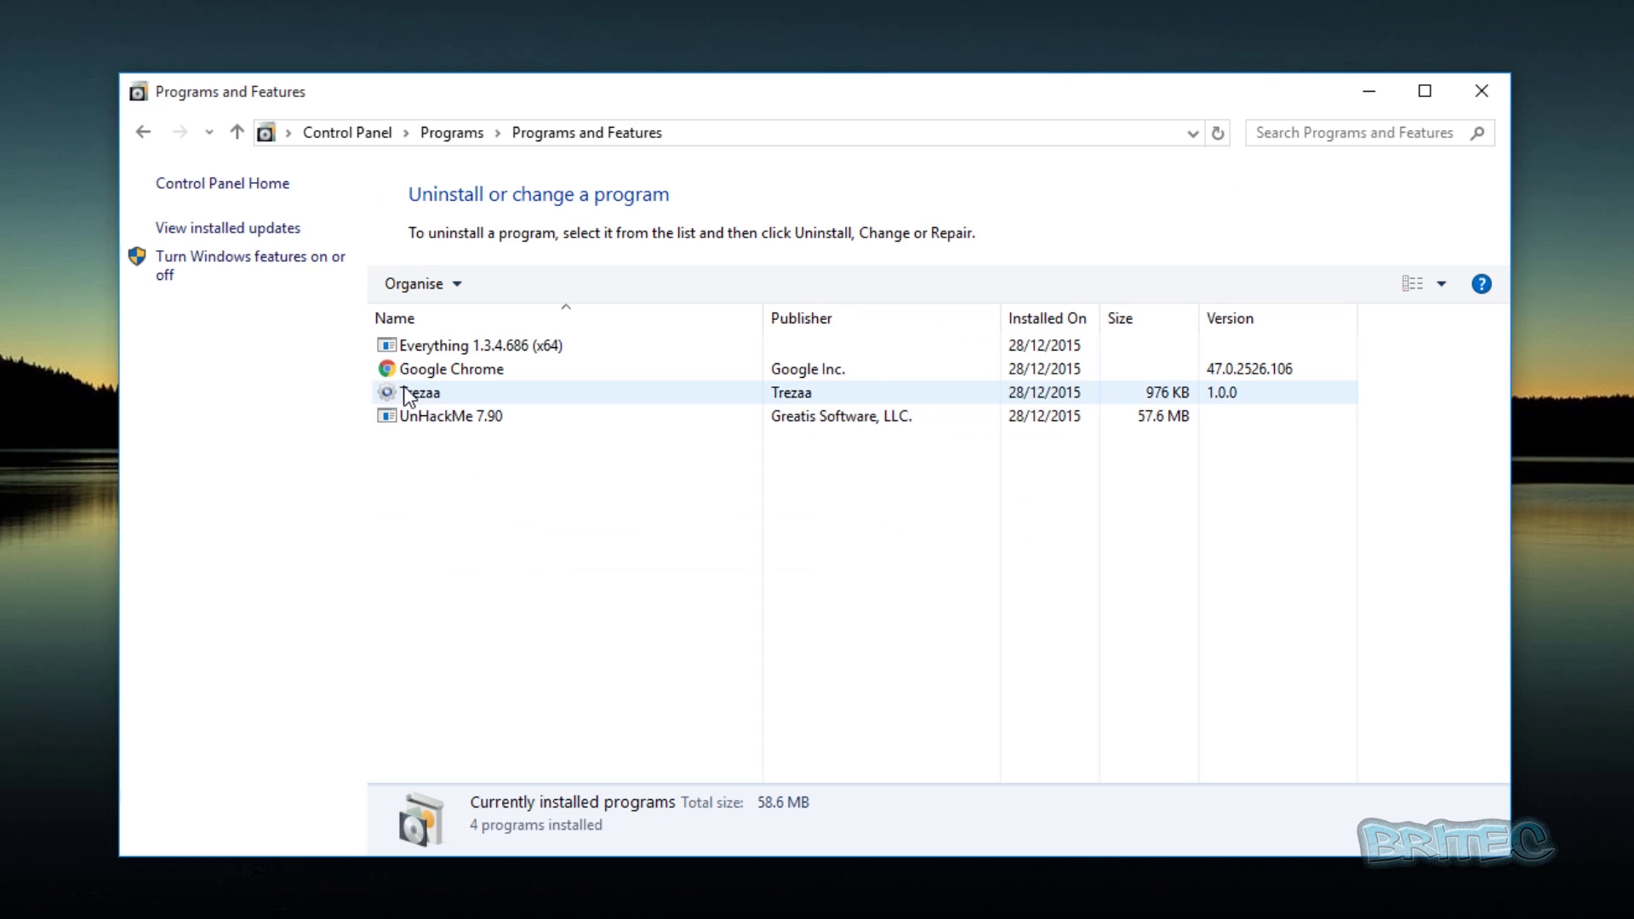
click(439, 393)
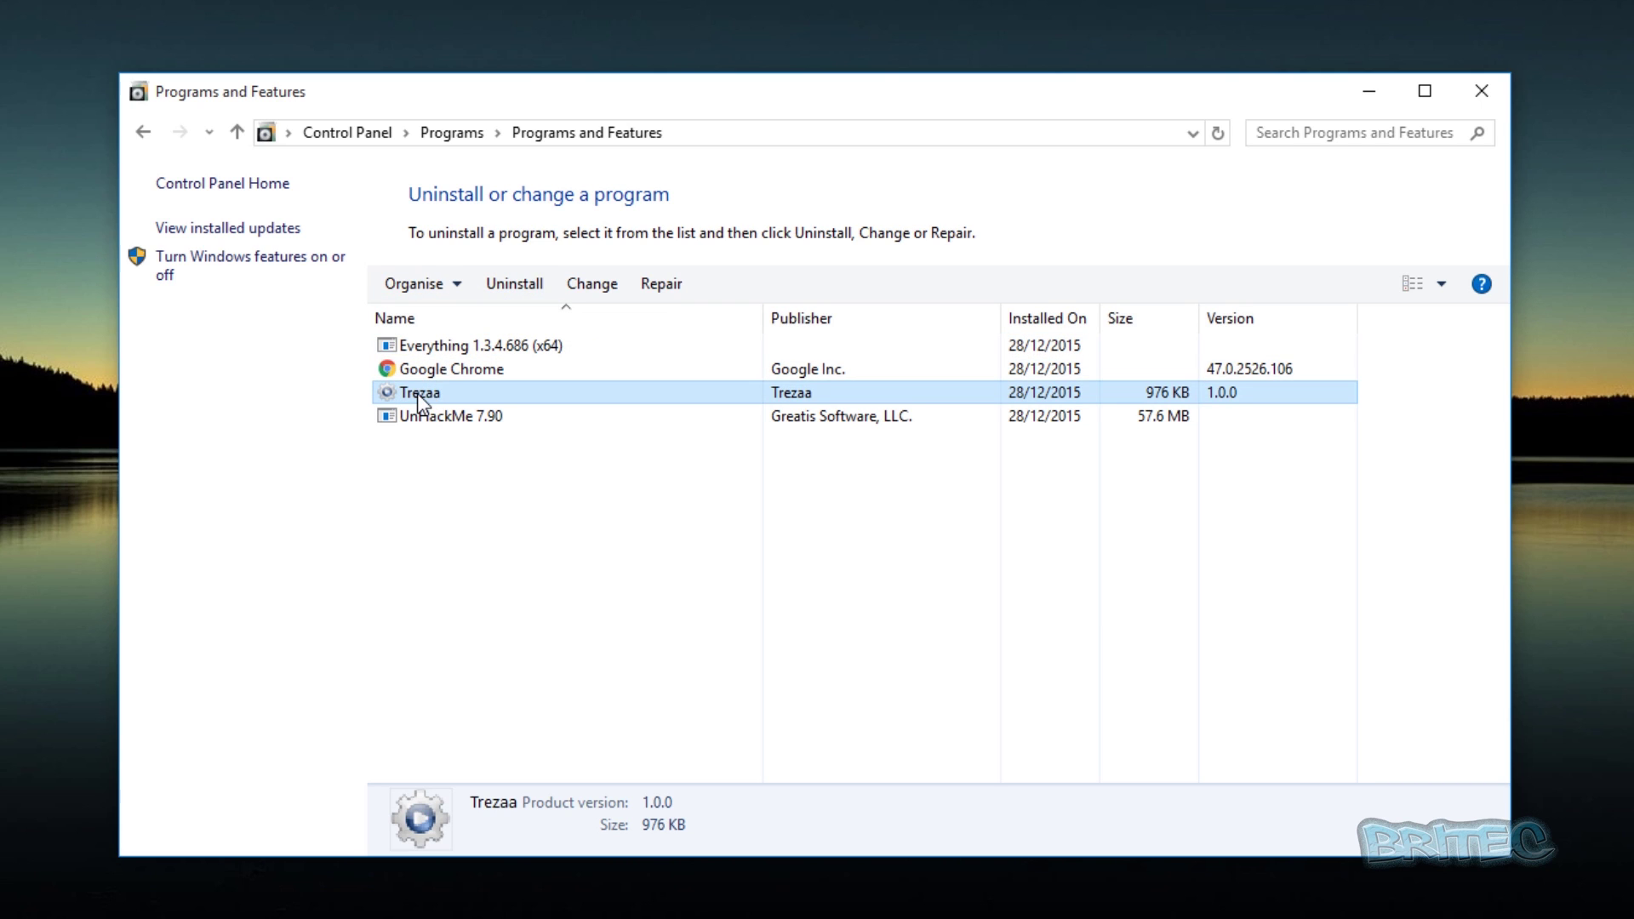
click(1482, 90)
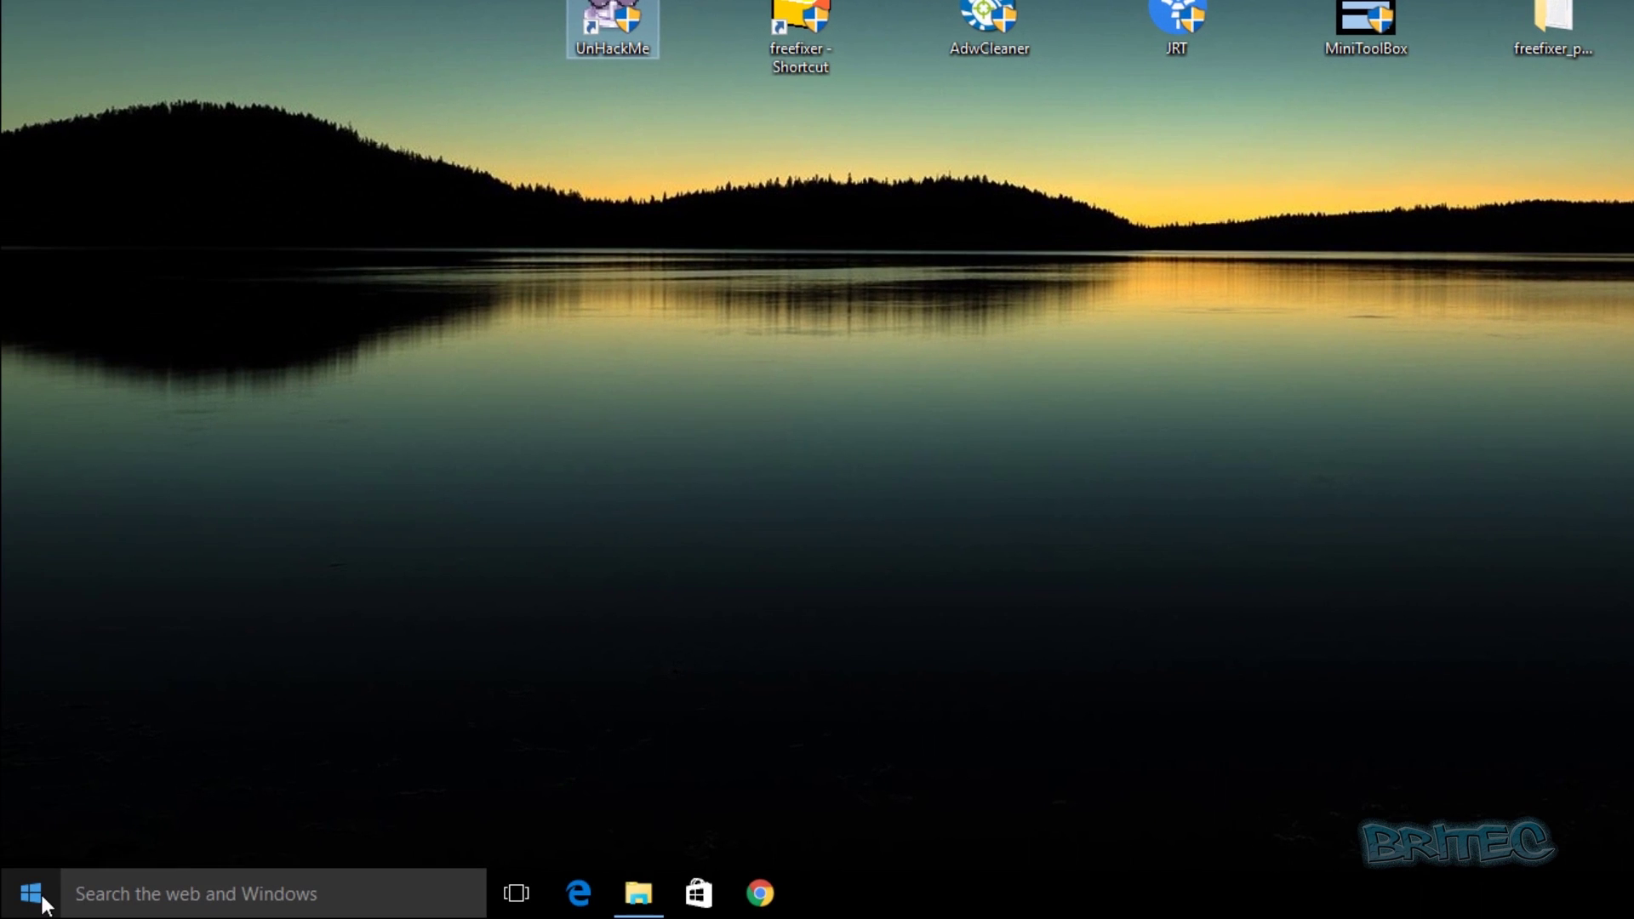
- Launch Registry Editor with regedit from the Run dialog and approve the UAC prompt
right_click(48, 889)
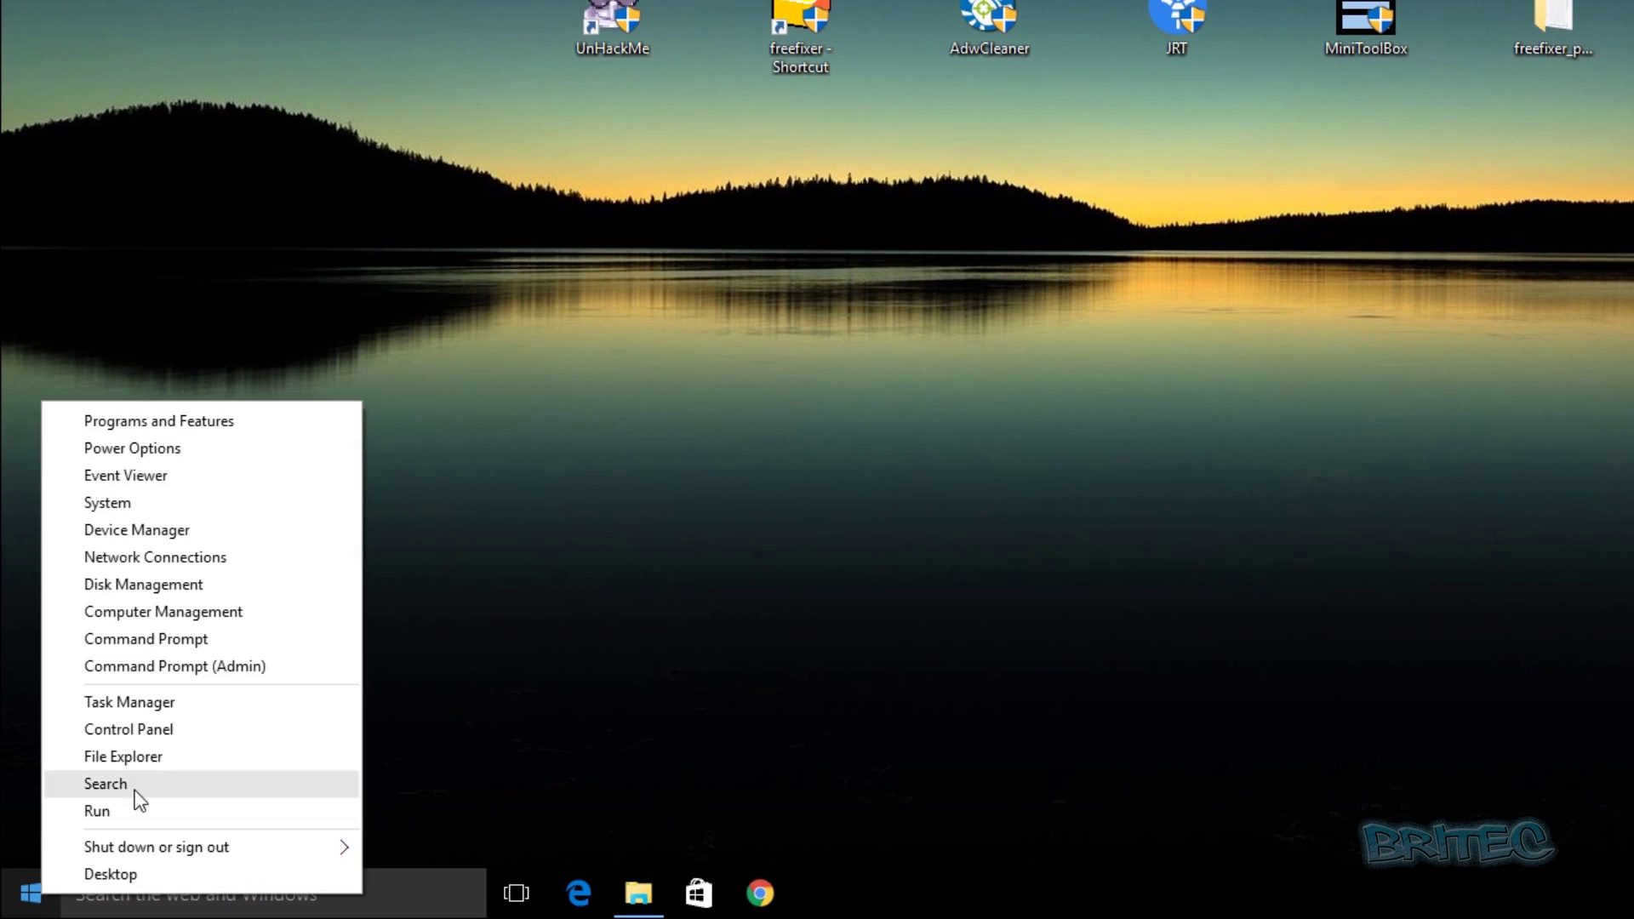
click(114, 813)
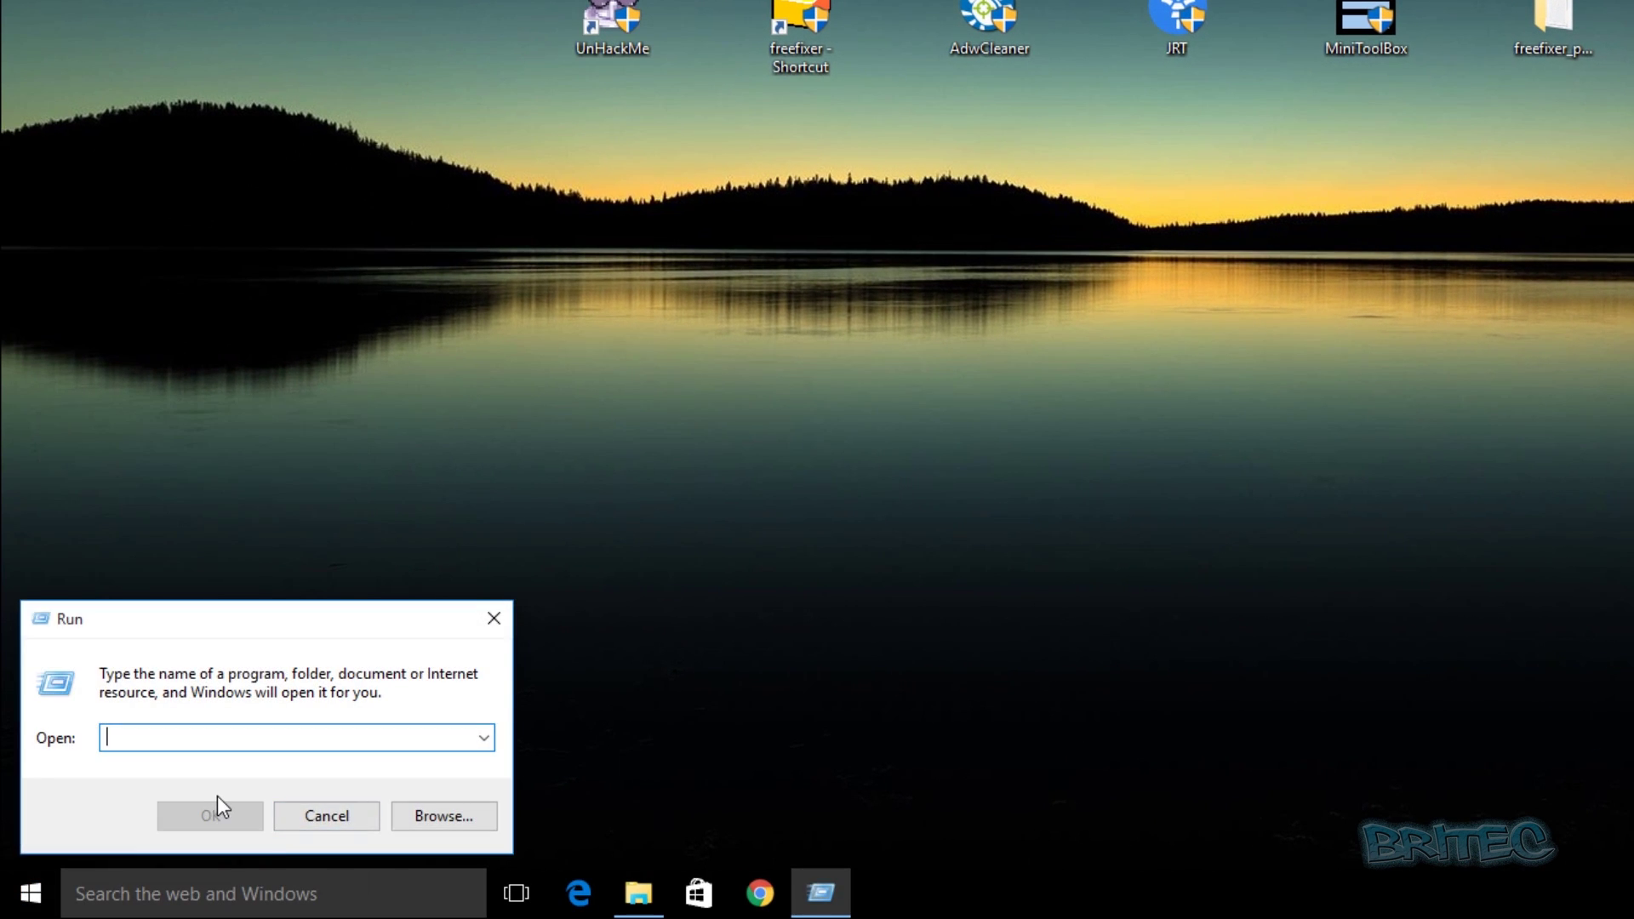
text(regedit)
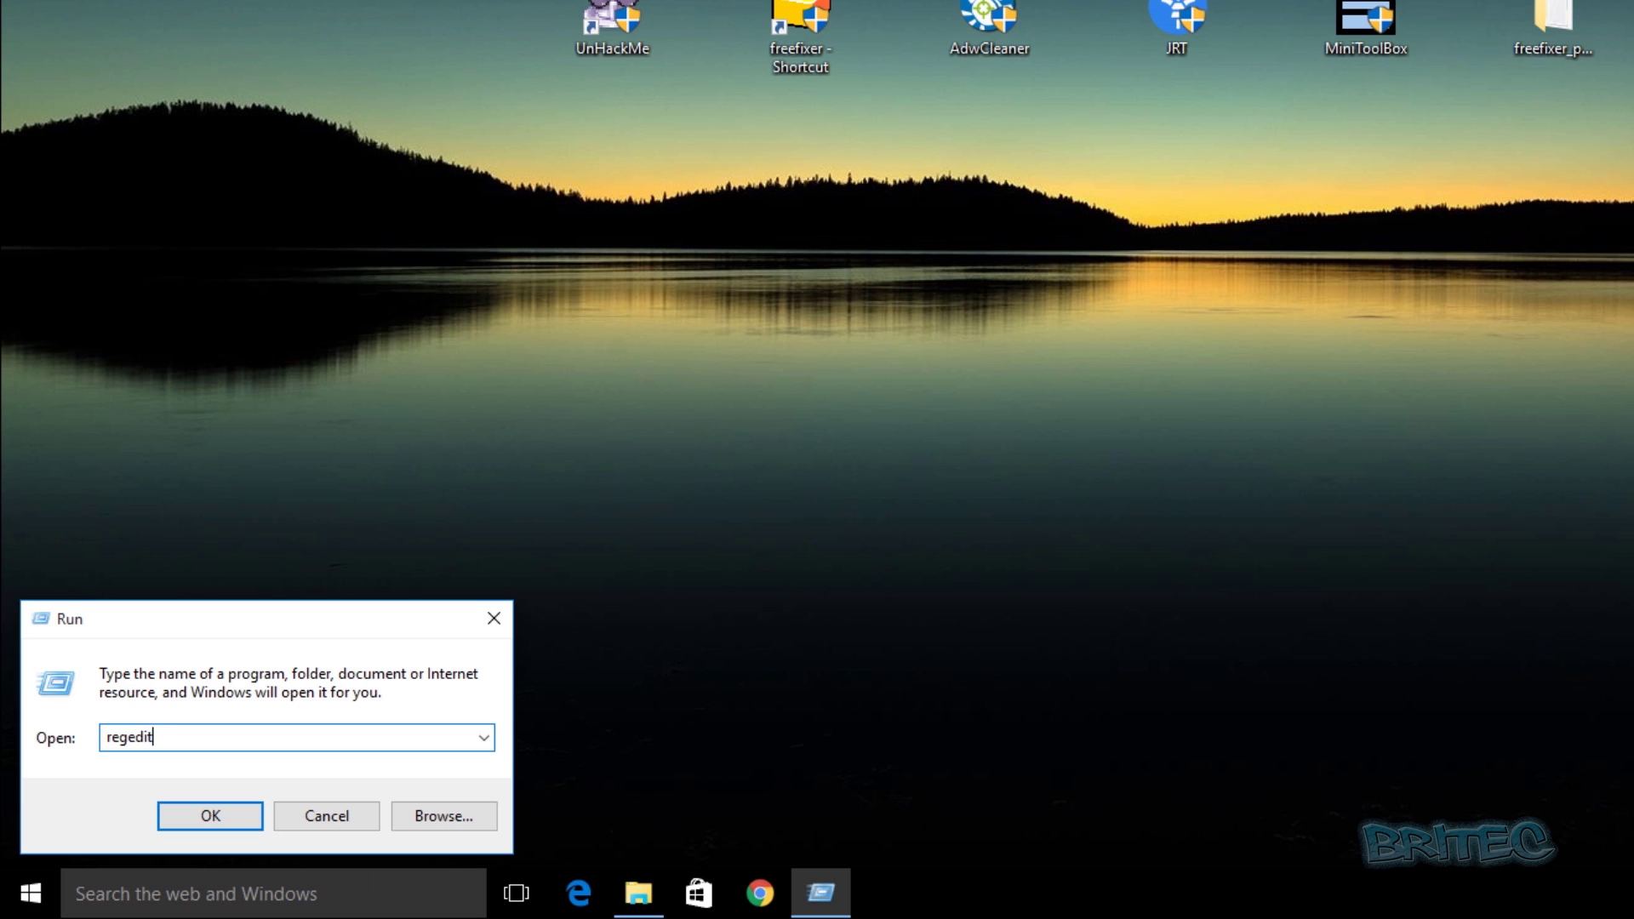
click(186, 819)
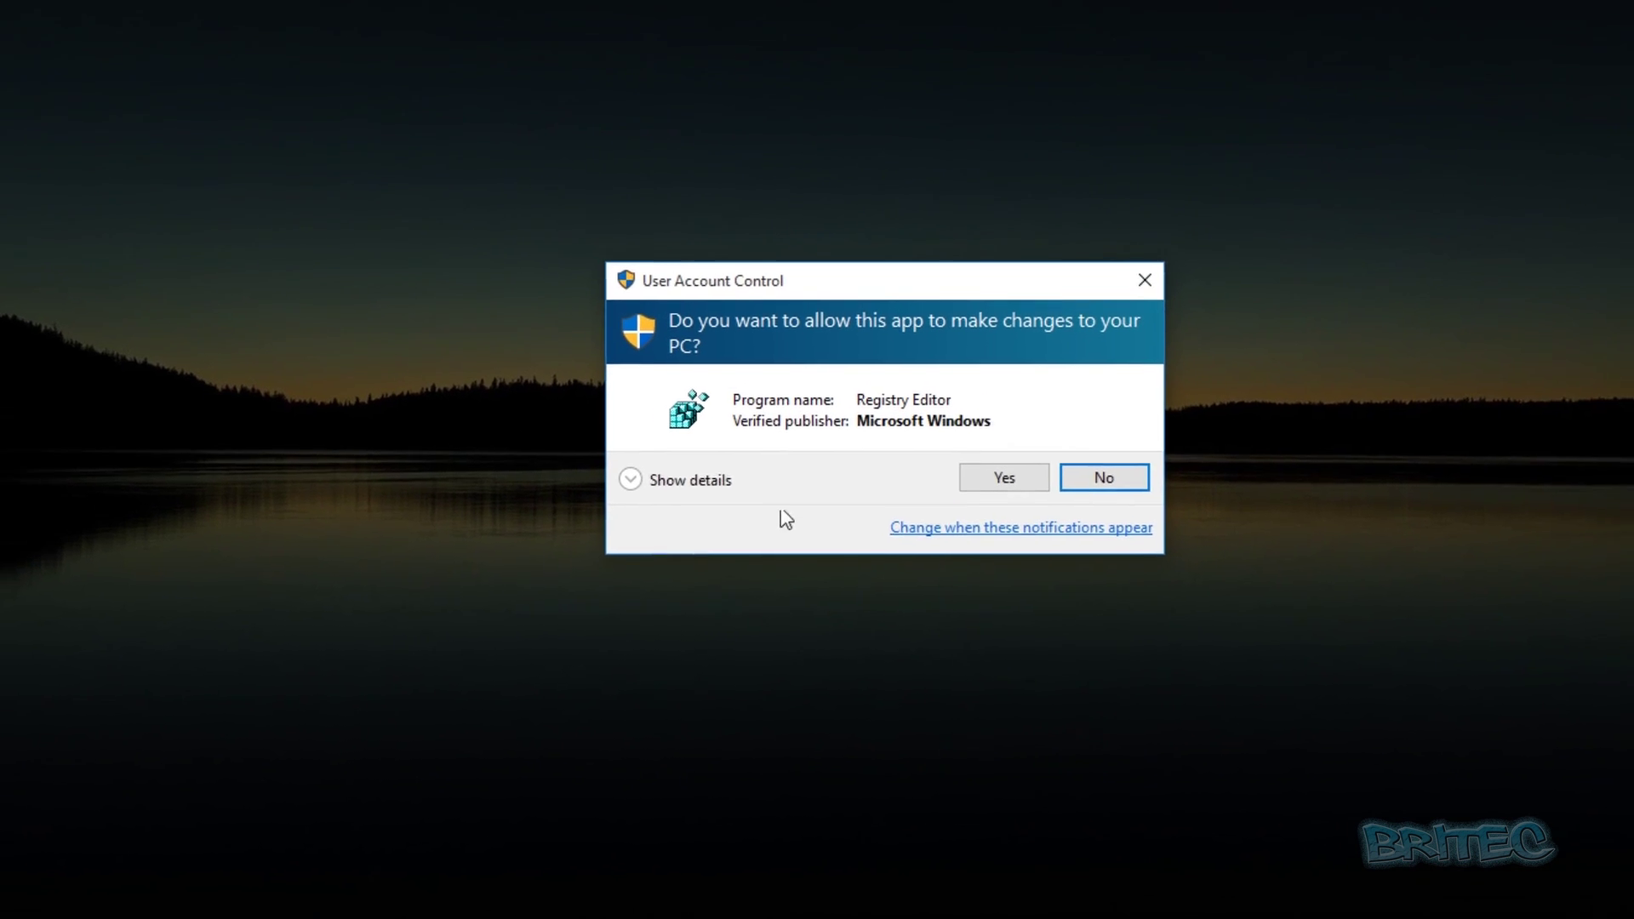
click(940, 511)
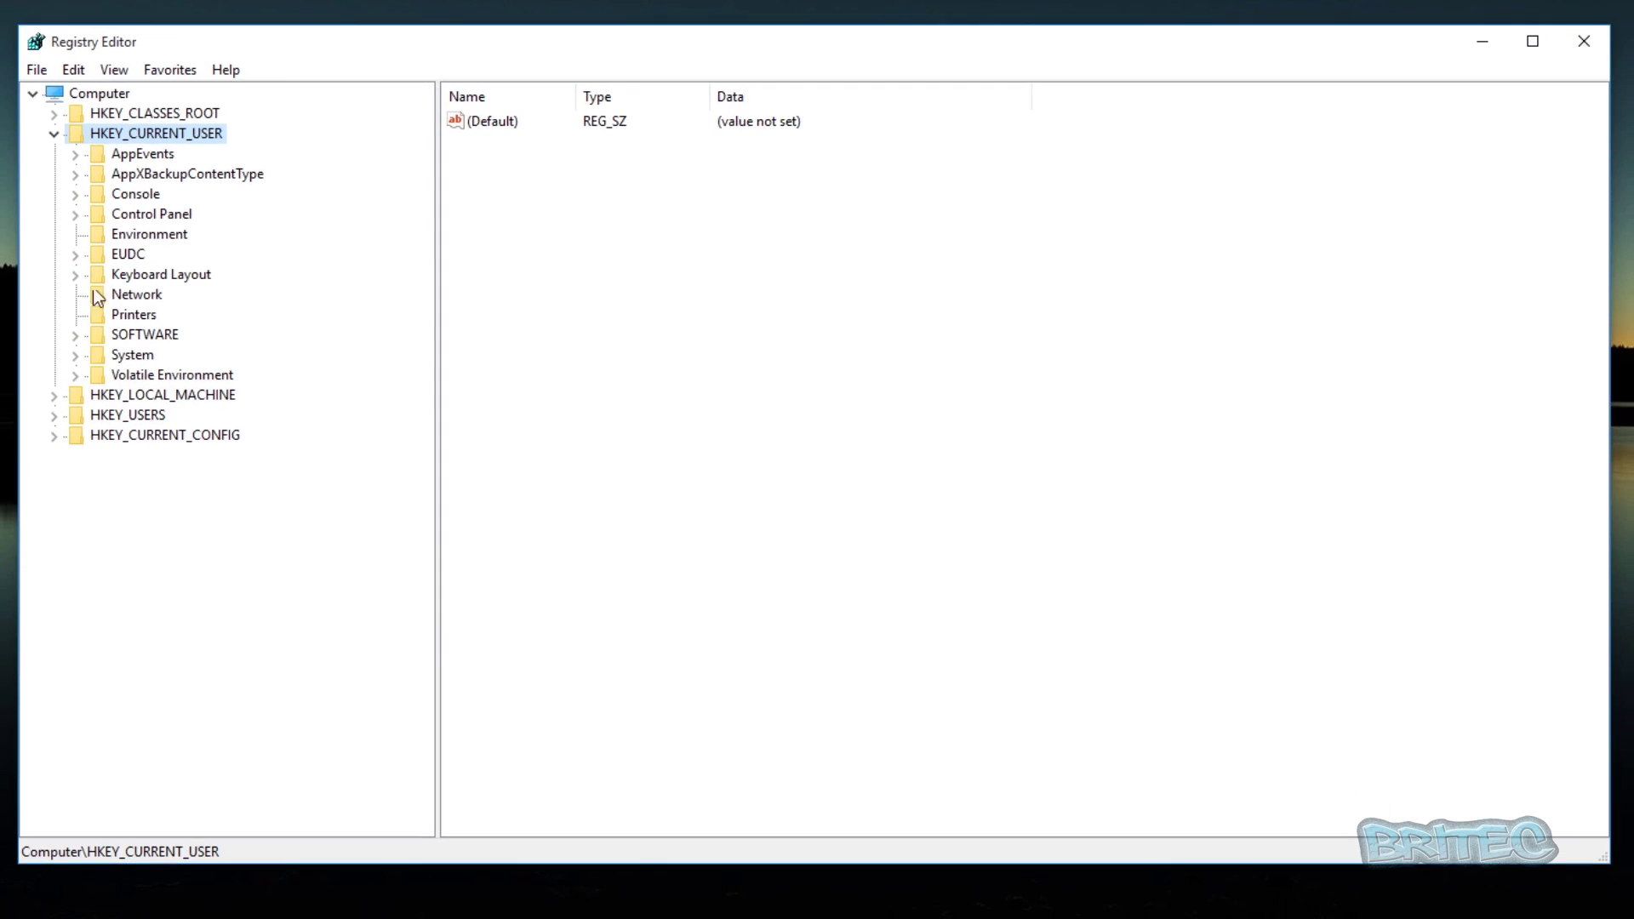
- Navigate to HKCU\Software\Microsoft\Windows\CurrentVersion\Internet Settings to see its proxy values
click(54, 135)
click(54, 135)
click(75, 336)
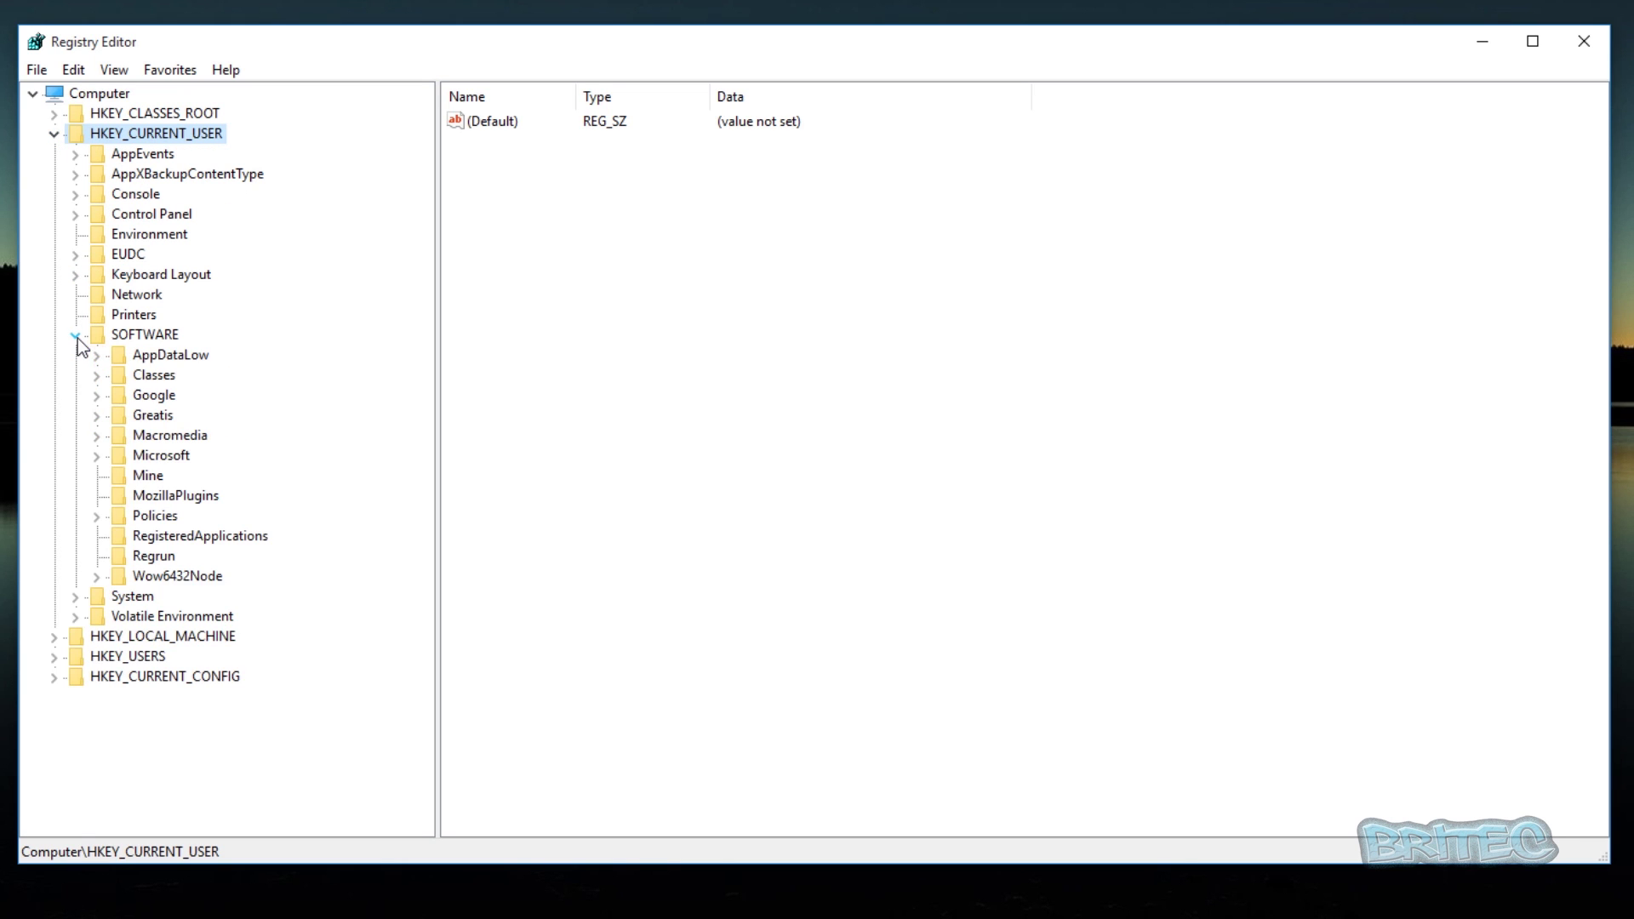
click(96, 457)
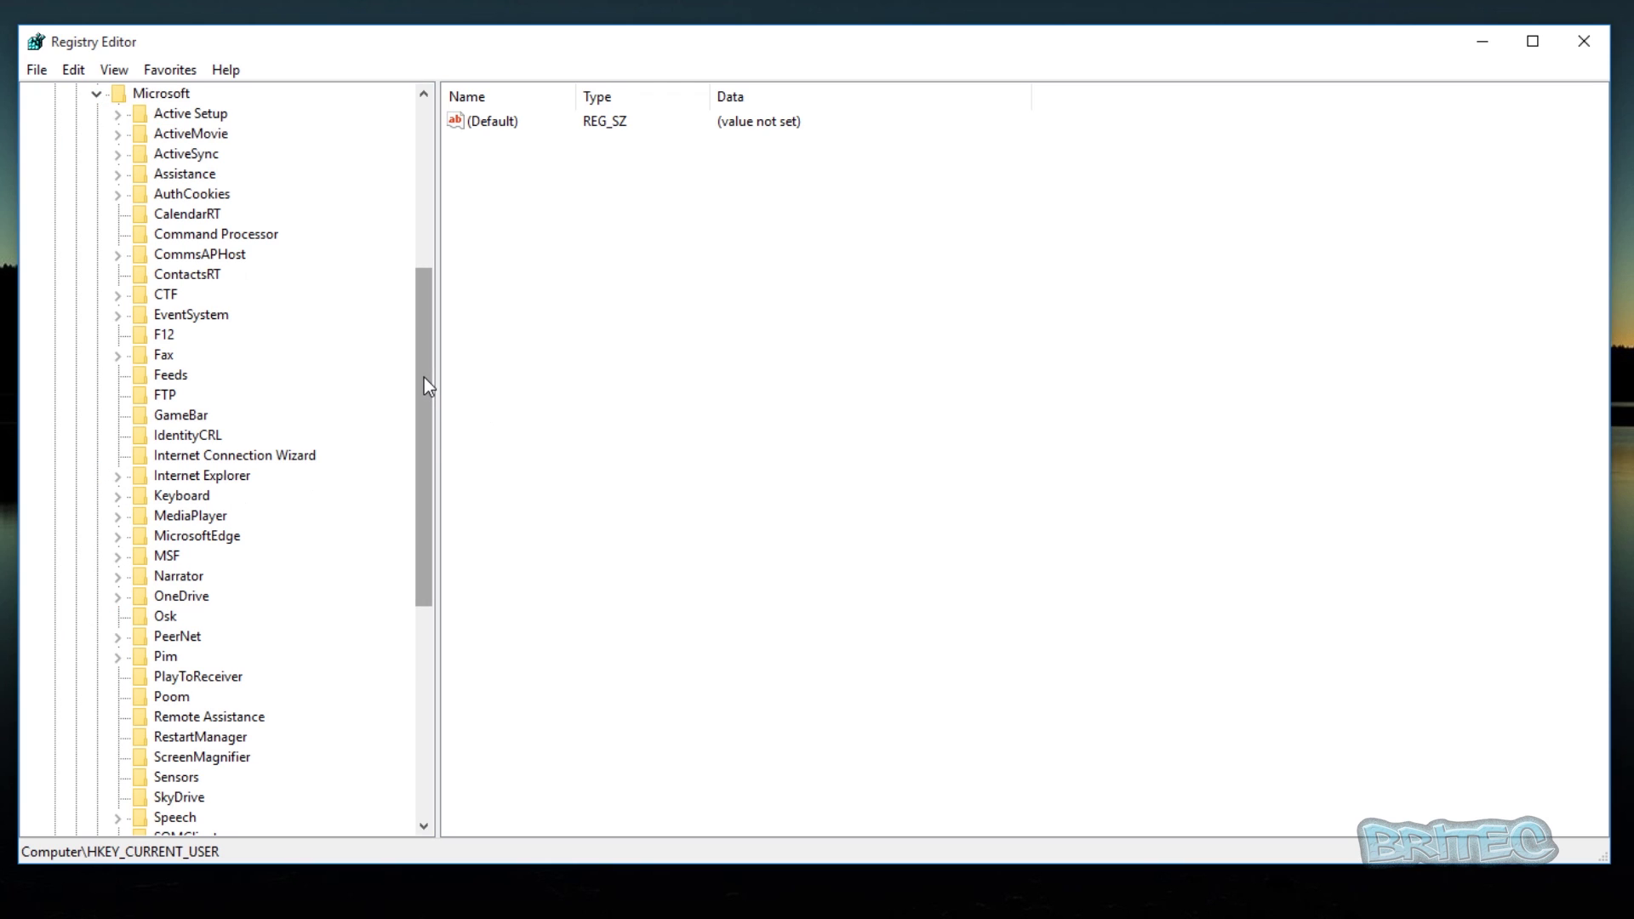
drag(423, 376, 430, 533)
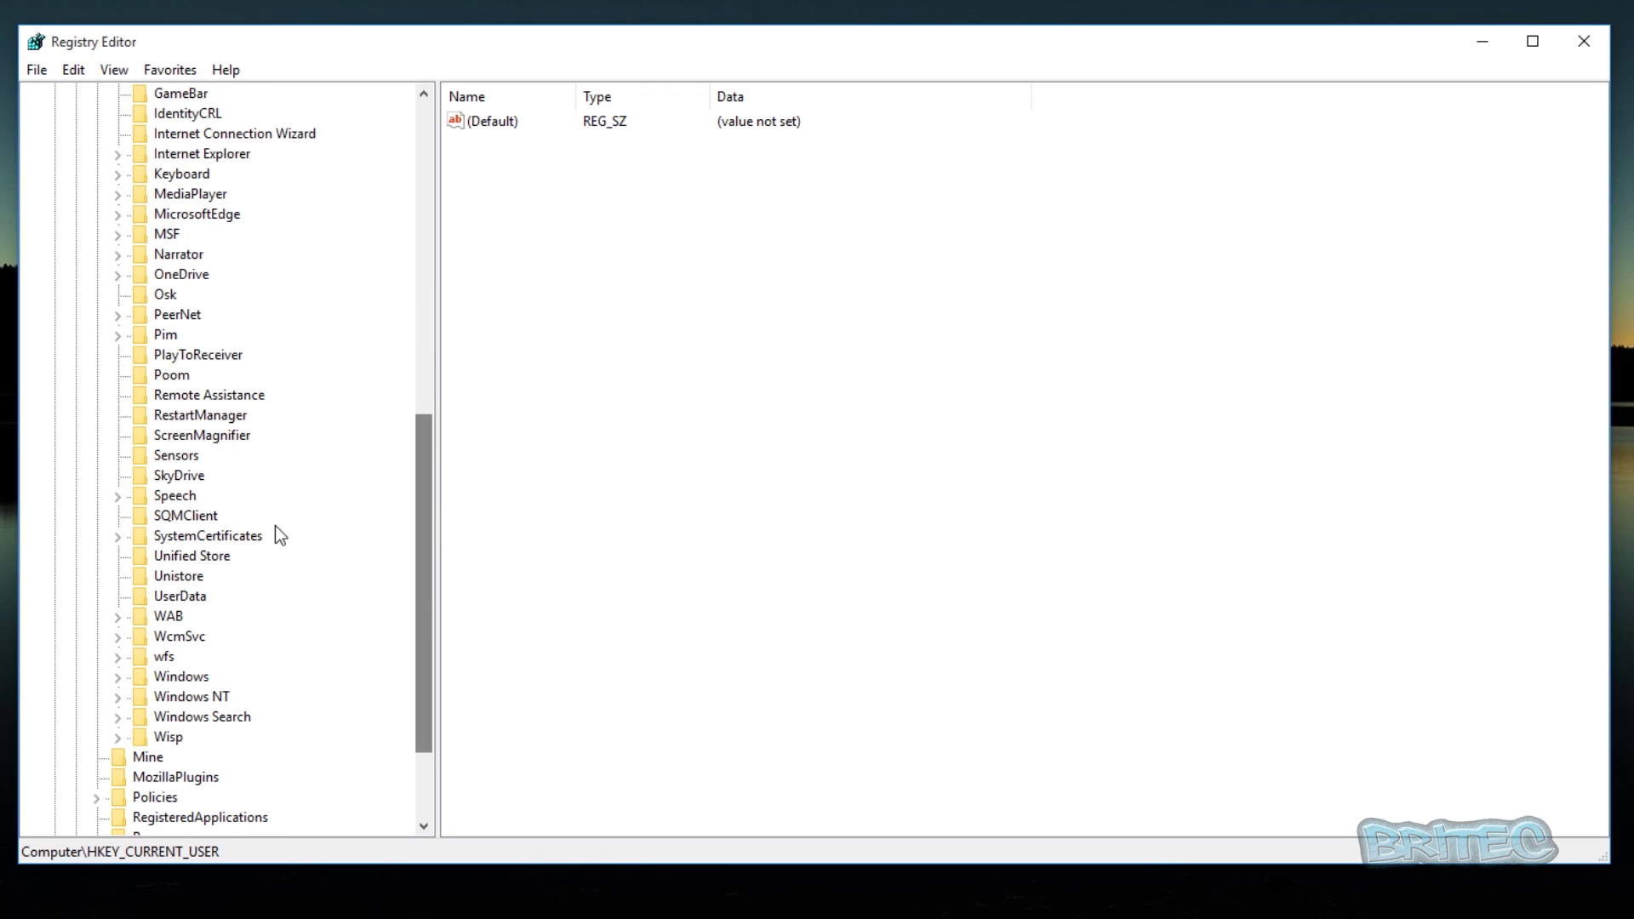
click(119, 677)
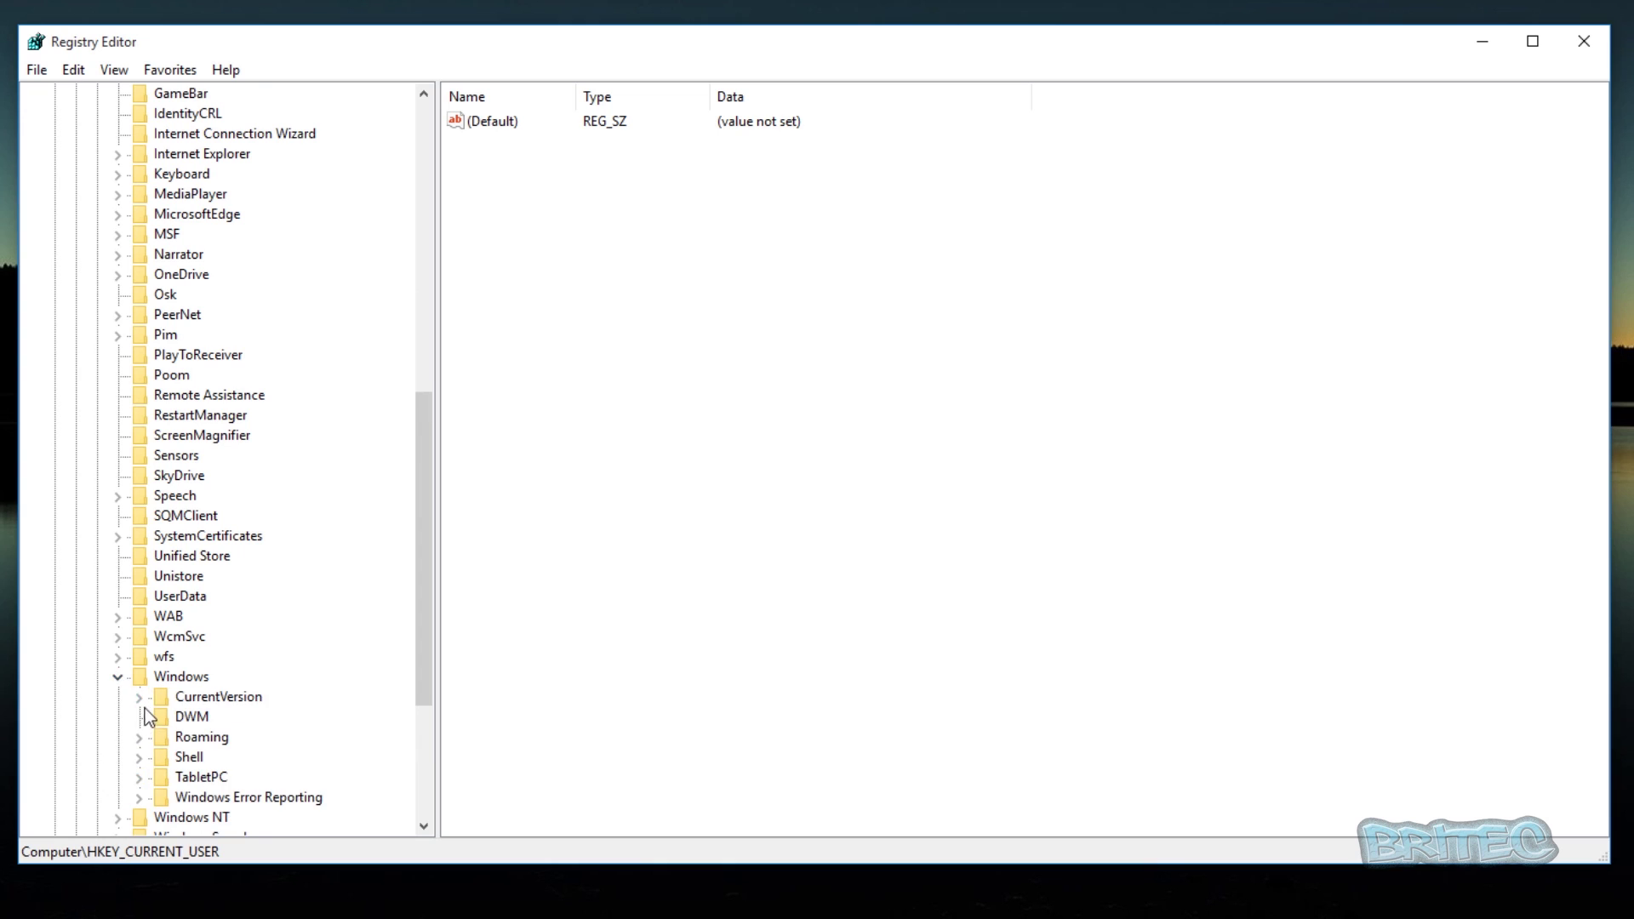
click(139, 699)
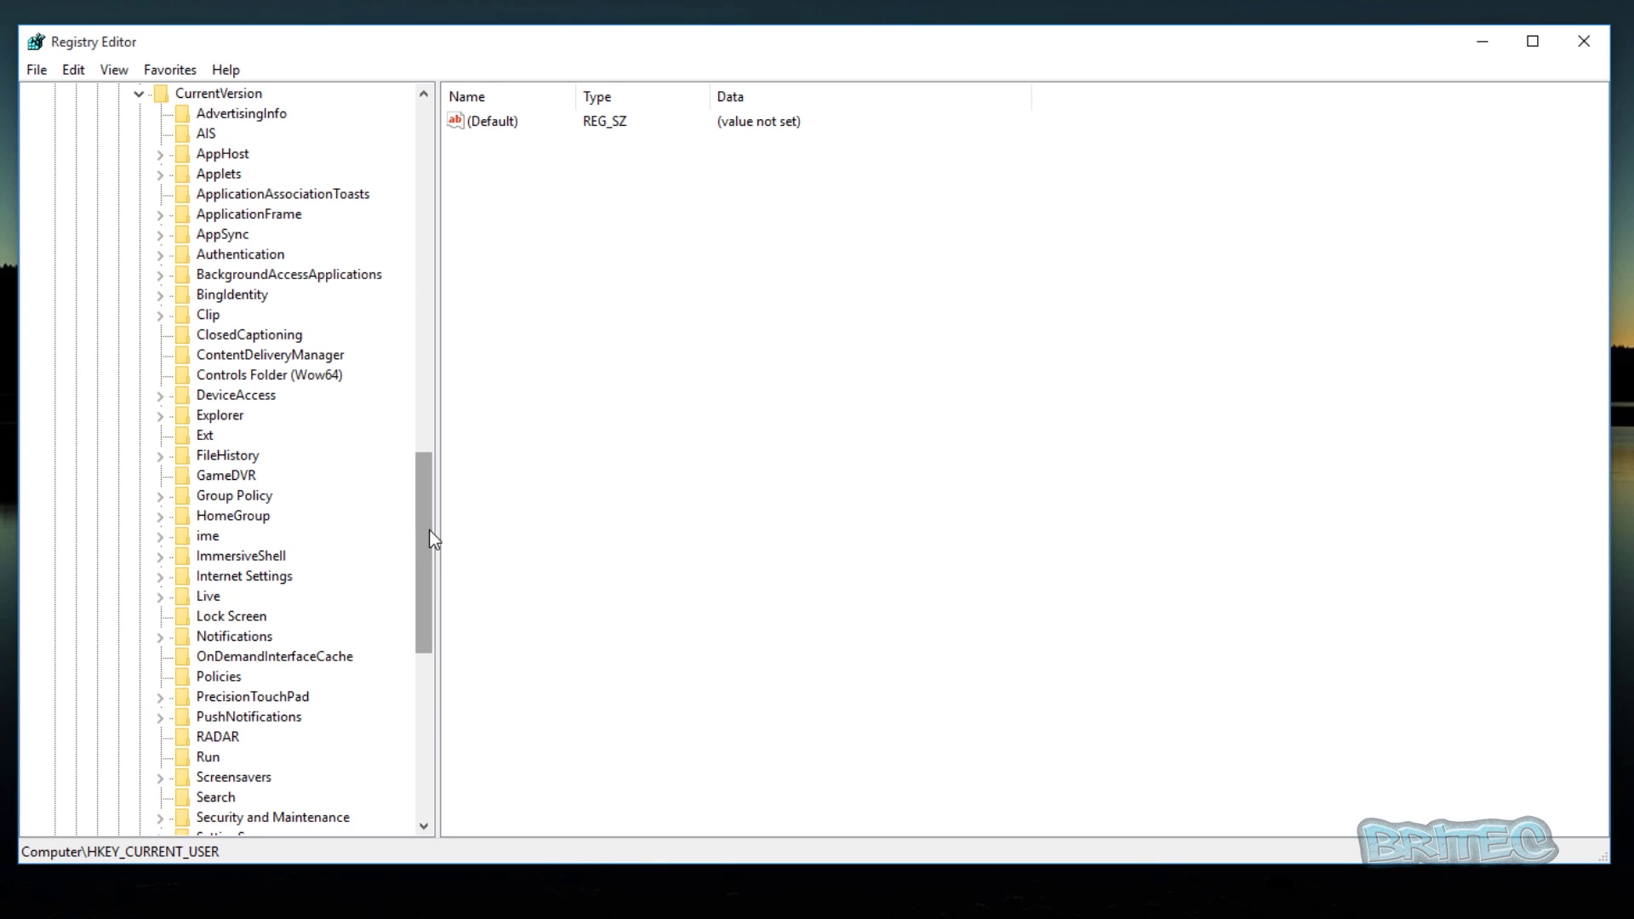
mouse_move(429, 529)
mouse_down()
mouse_move(426, 610)
mouse_move(425, 559)
mouse_up()
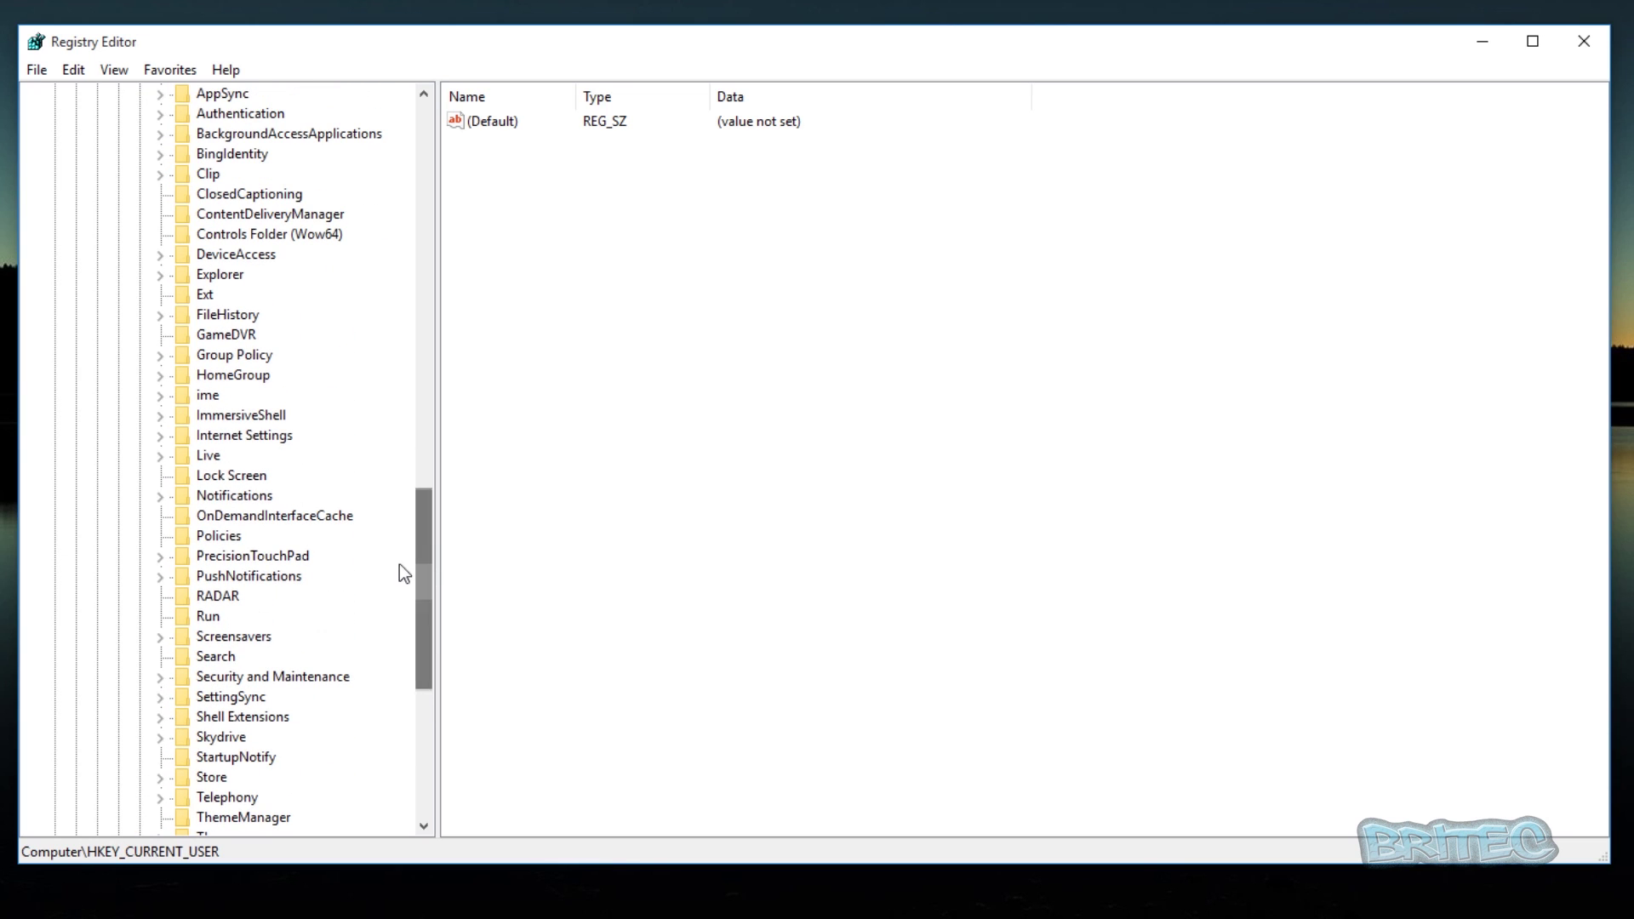
click(234, 437)
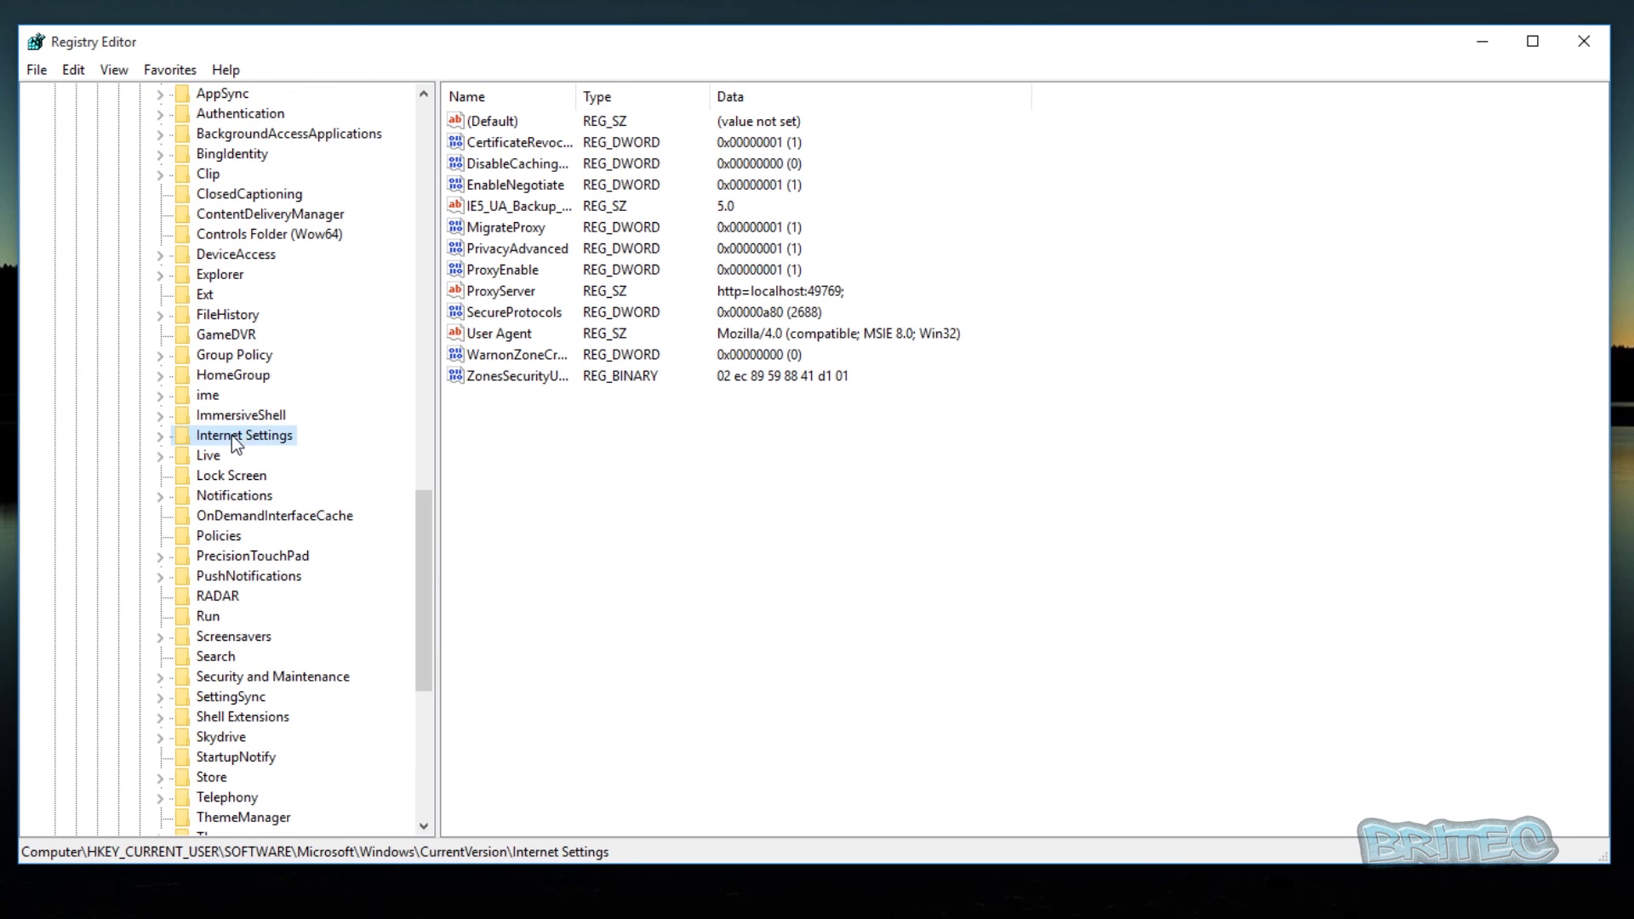
click(160, 437)
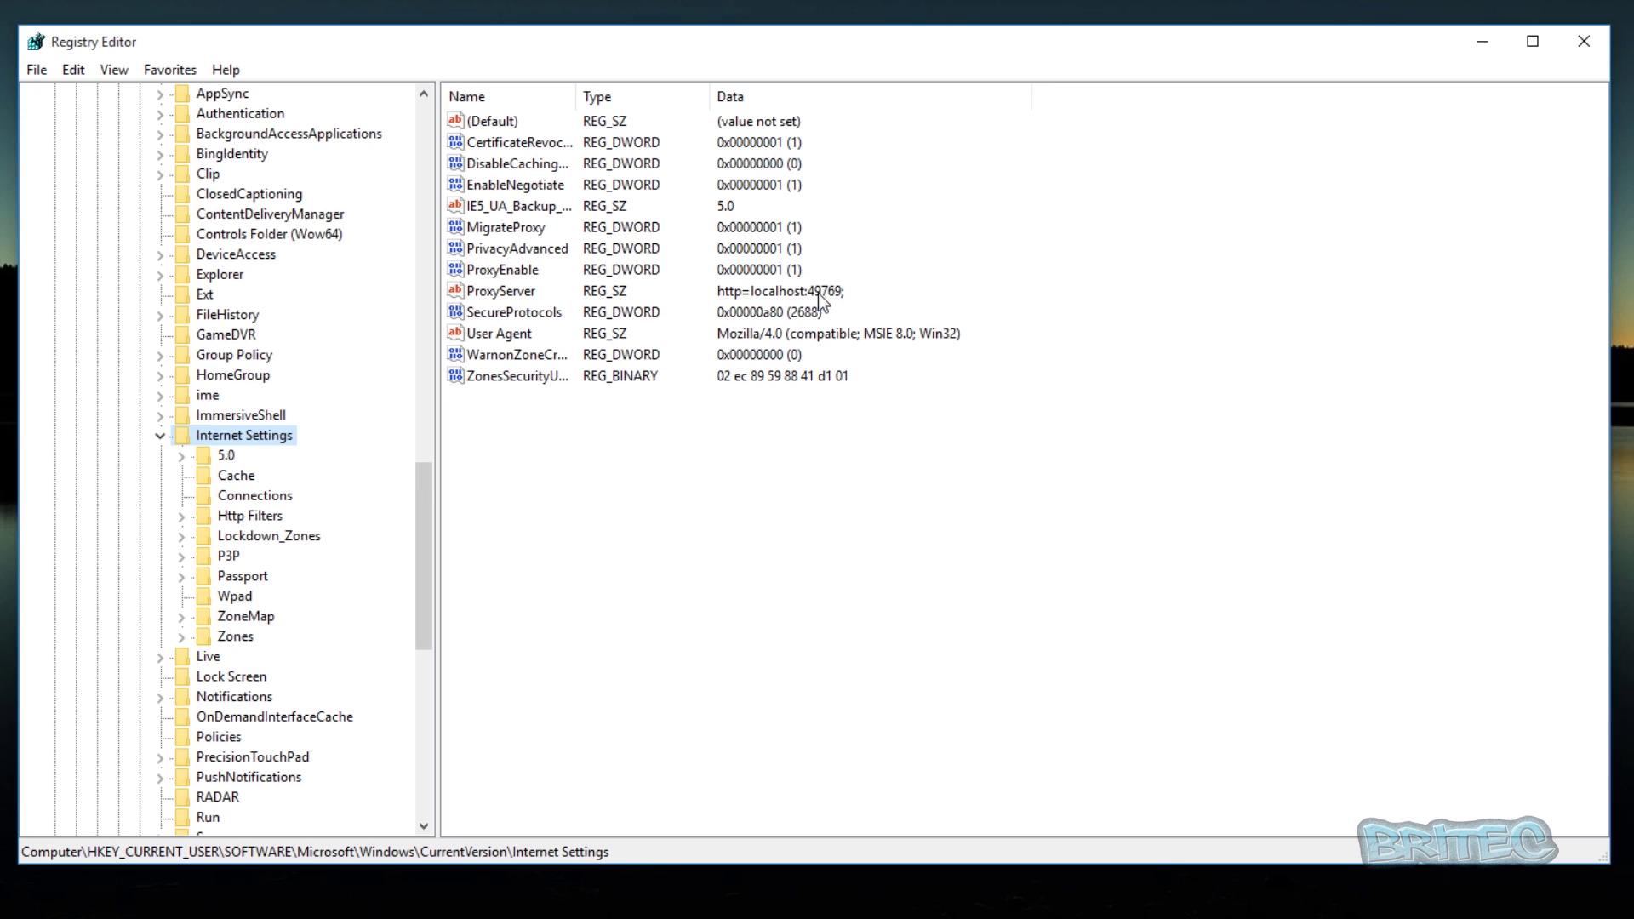
- Inspect ProxyEnable without changing it, then minimize Registry Editor
click(521, 274)
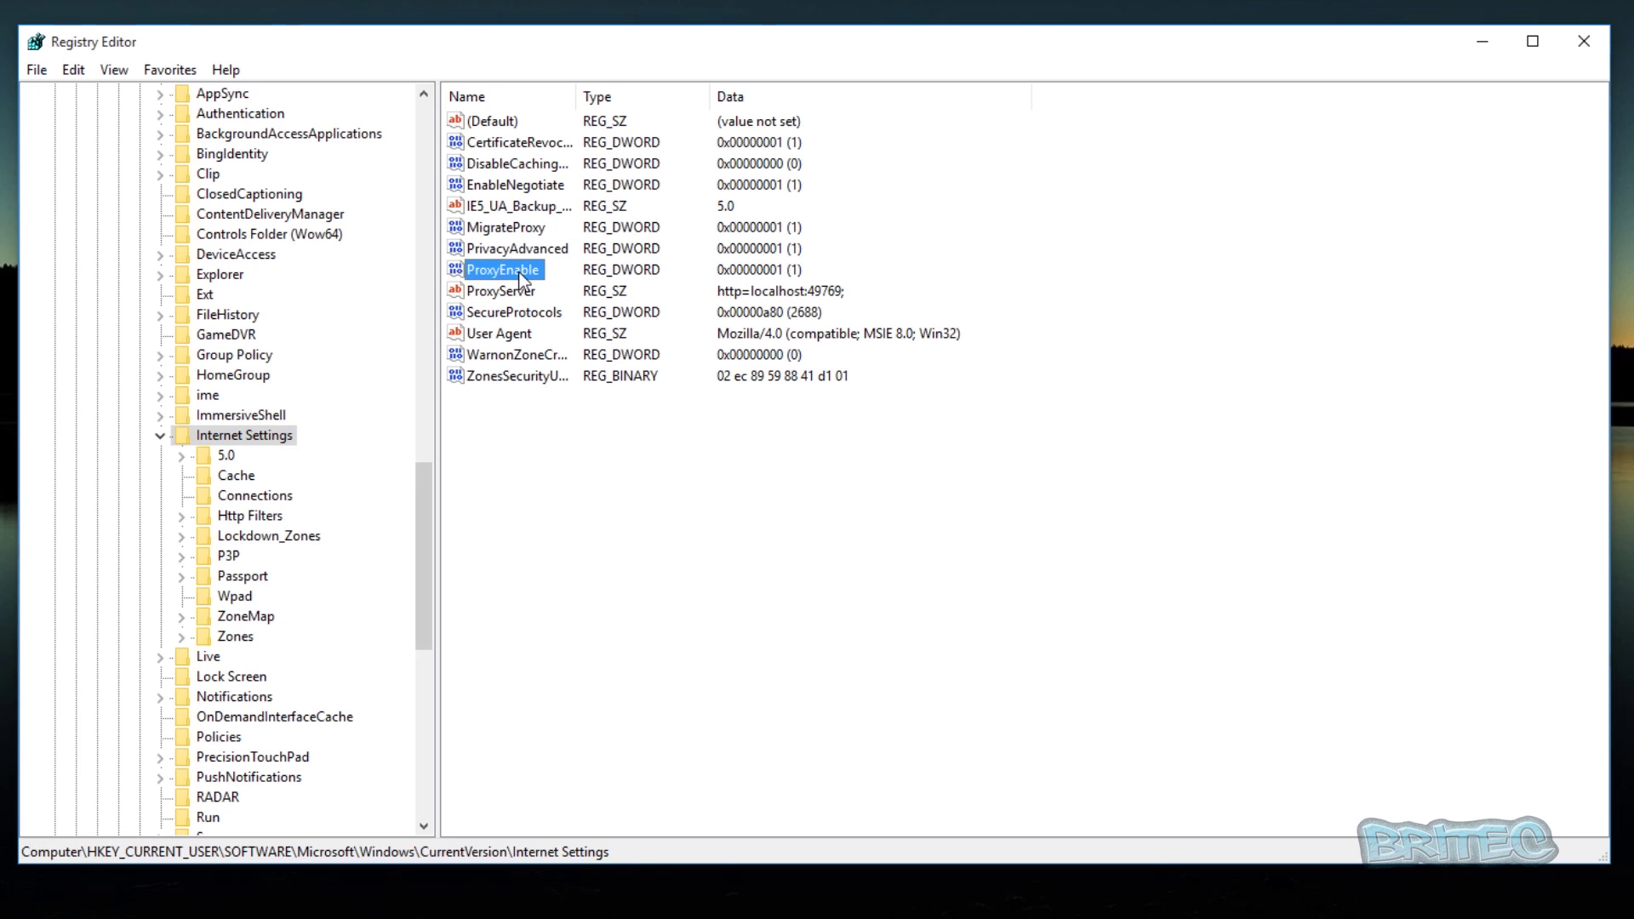
double_click(521, 274)
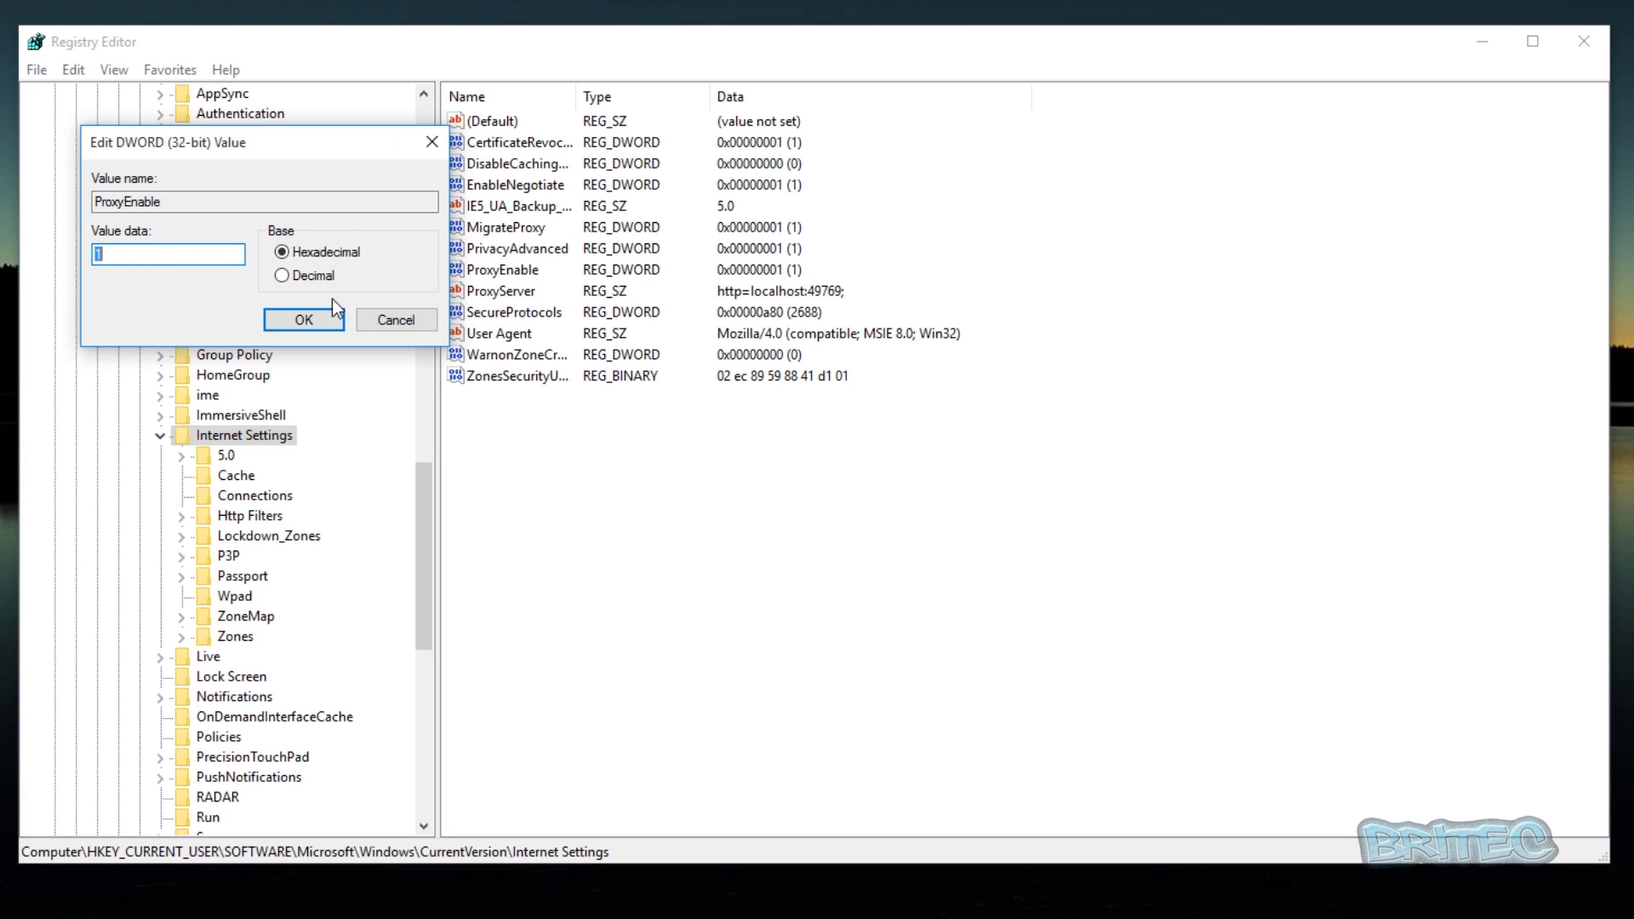
click(388, 319)
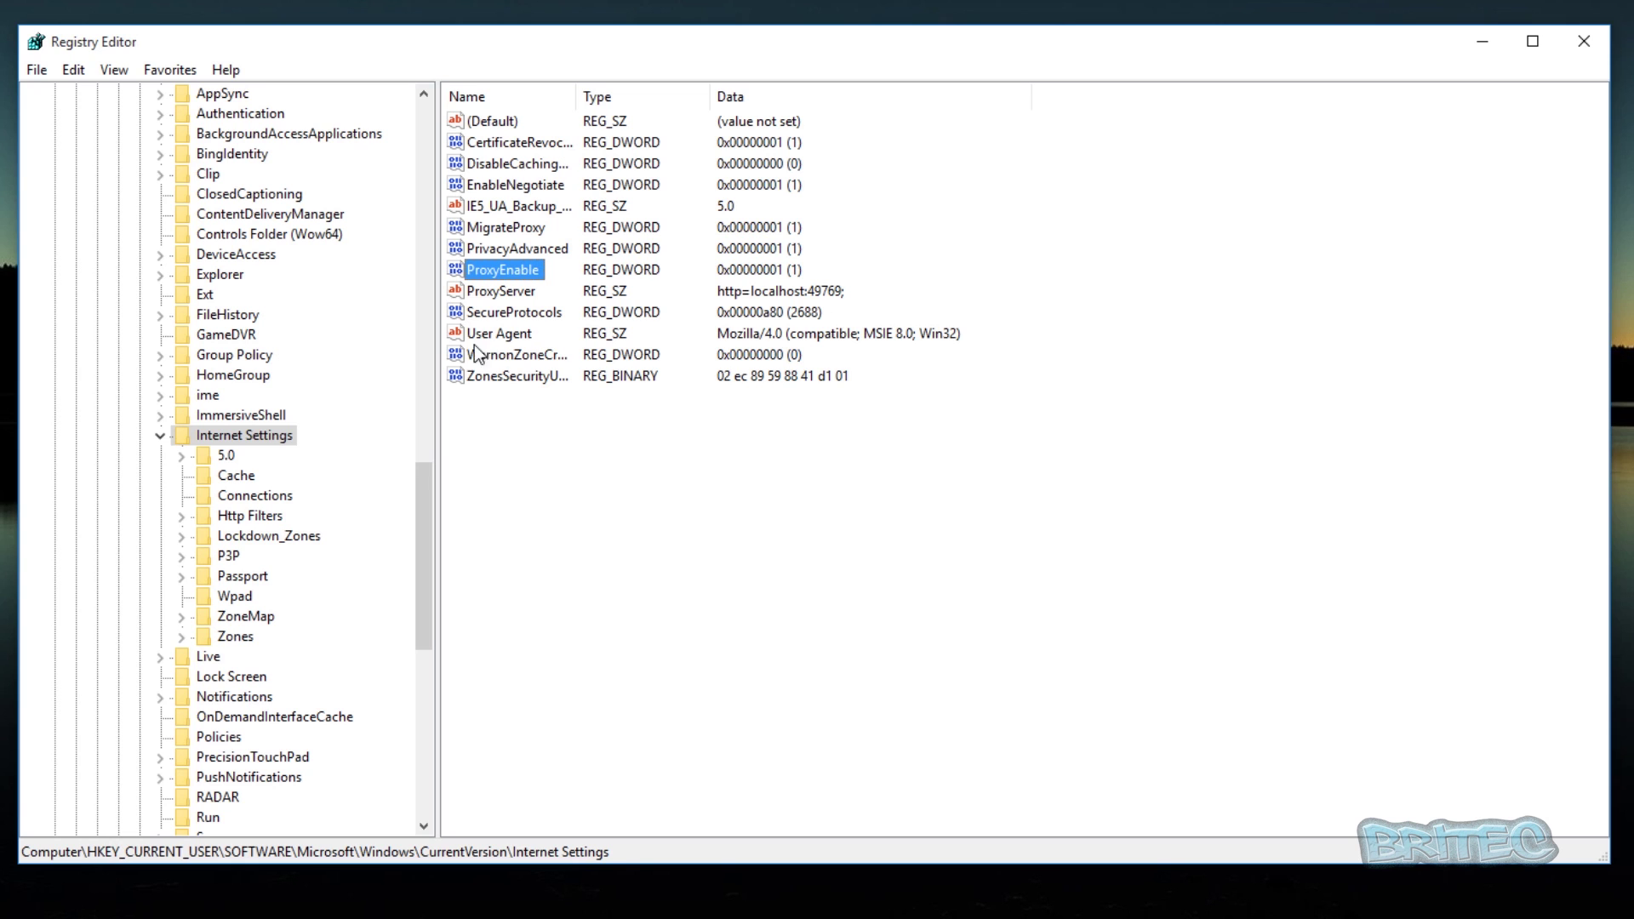
click(1477, 41)
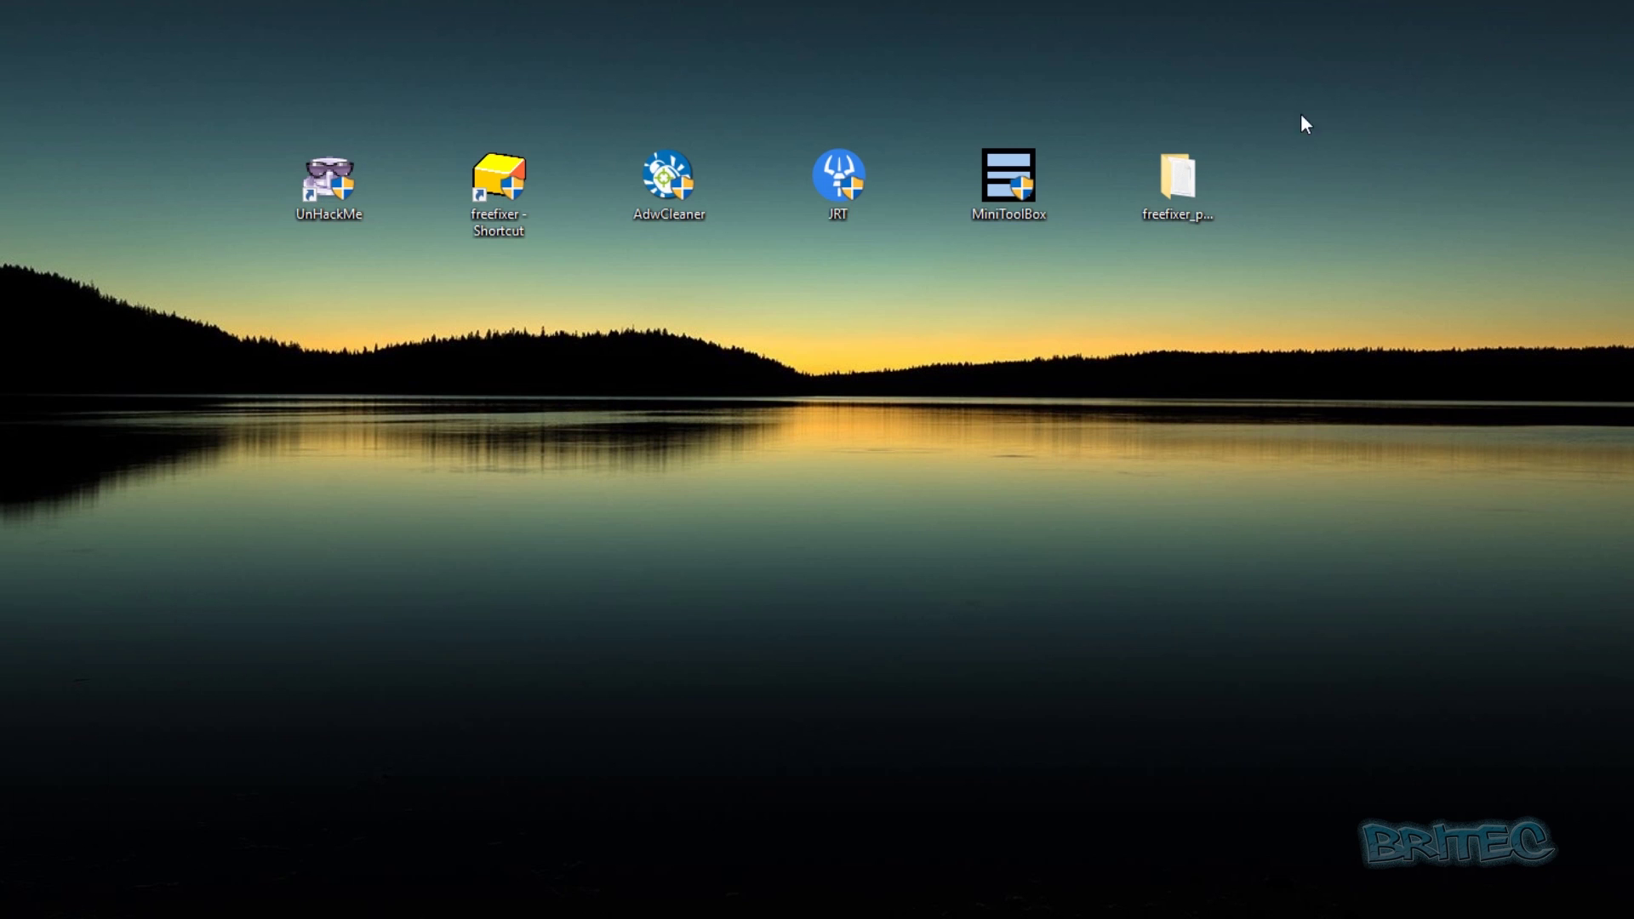
- Run a FreeFixer scan as admin and scroll the results to the localhost:49769 LAN proxy entry
double_click(499, 175)
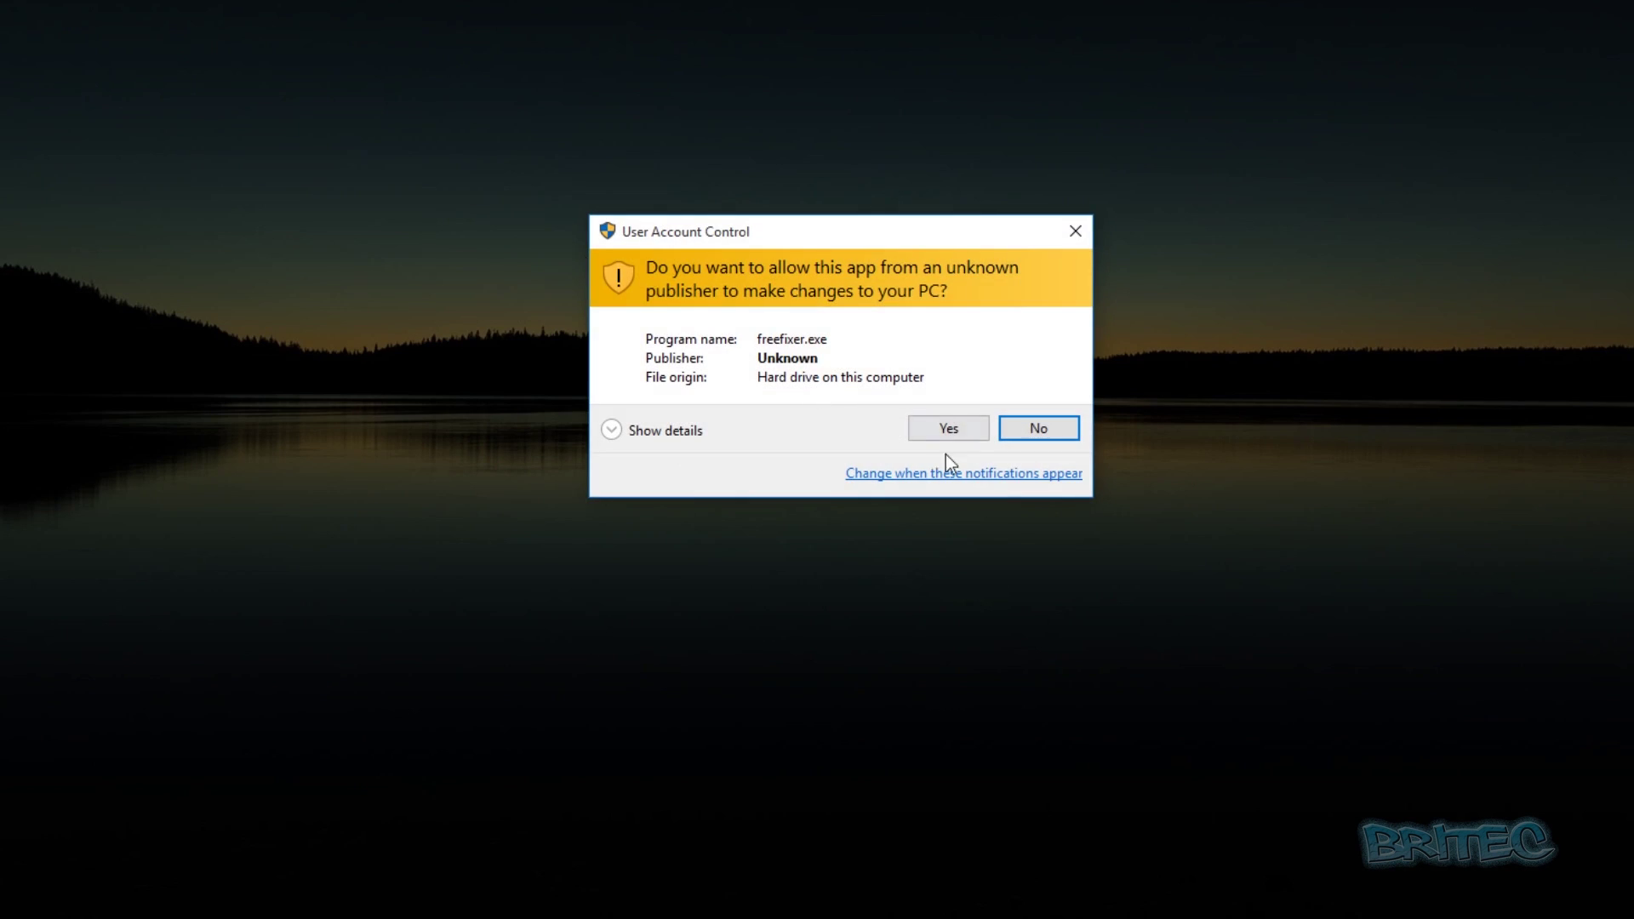
click(951, 429)
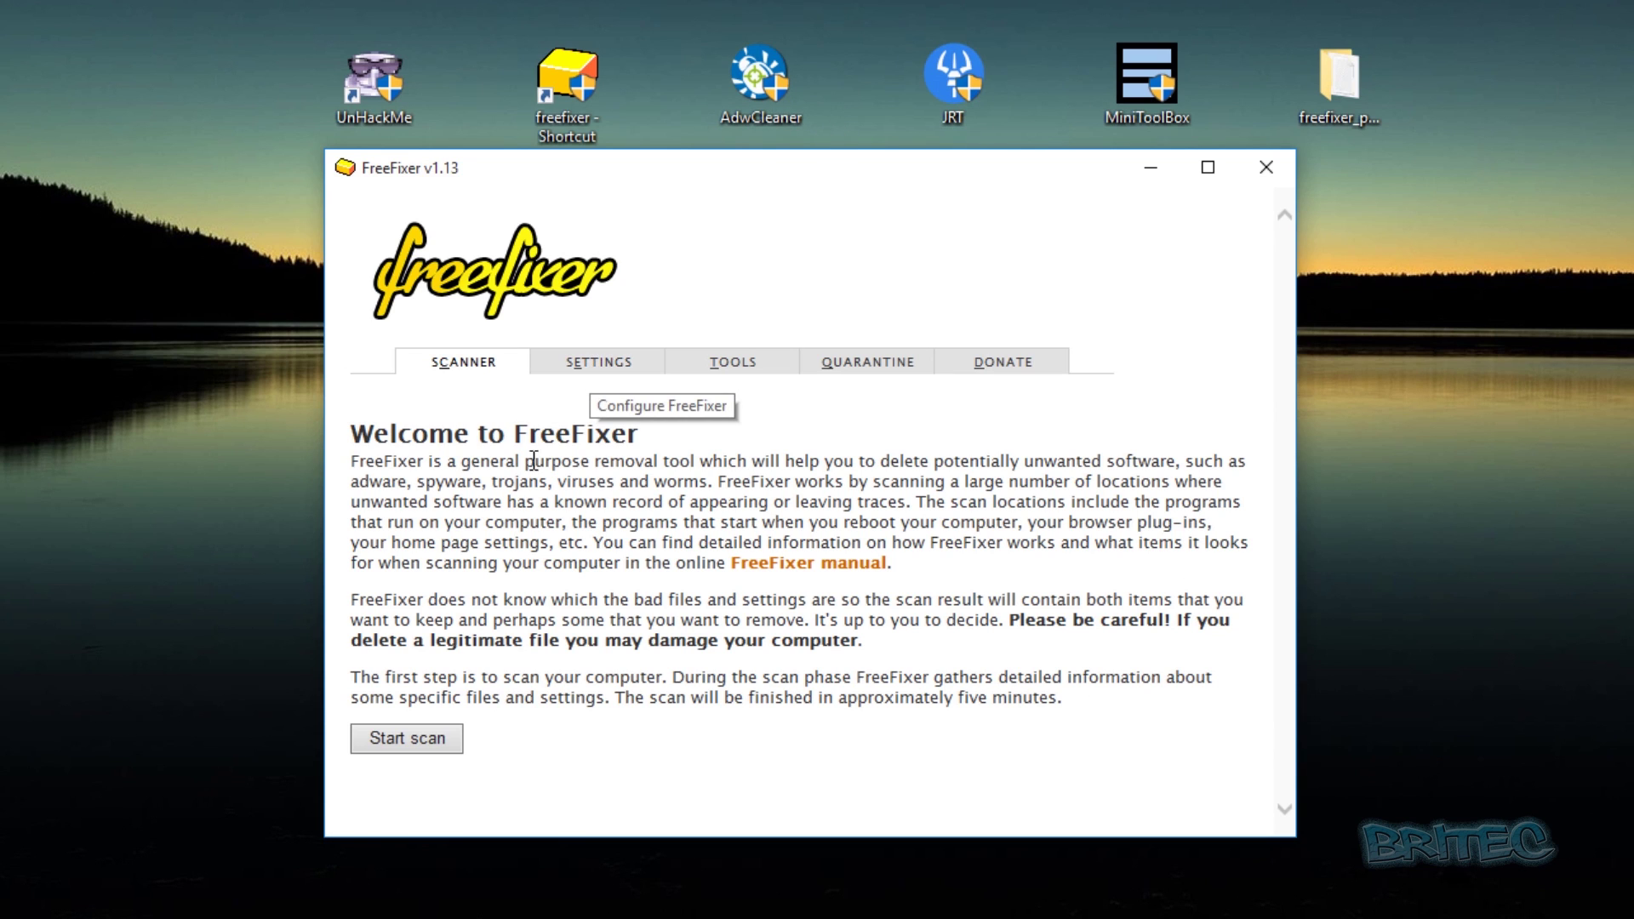
click(402, 742)
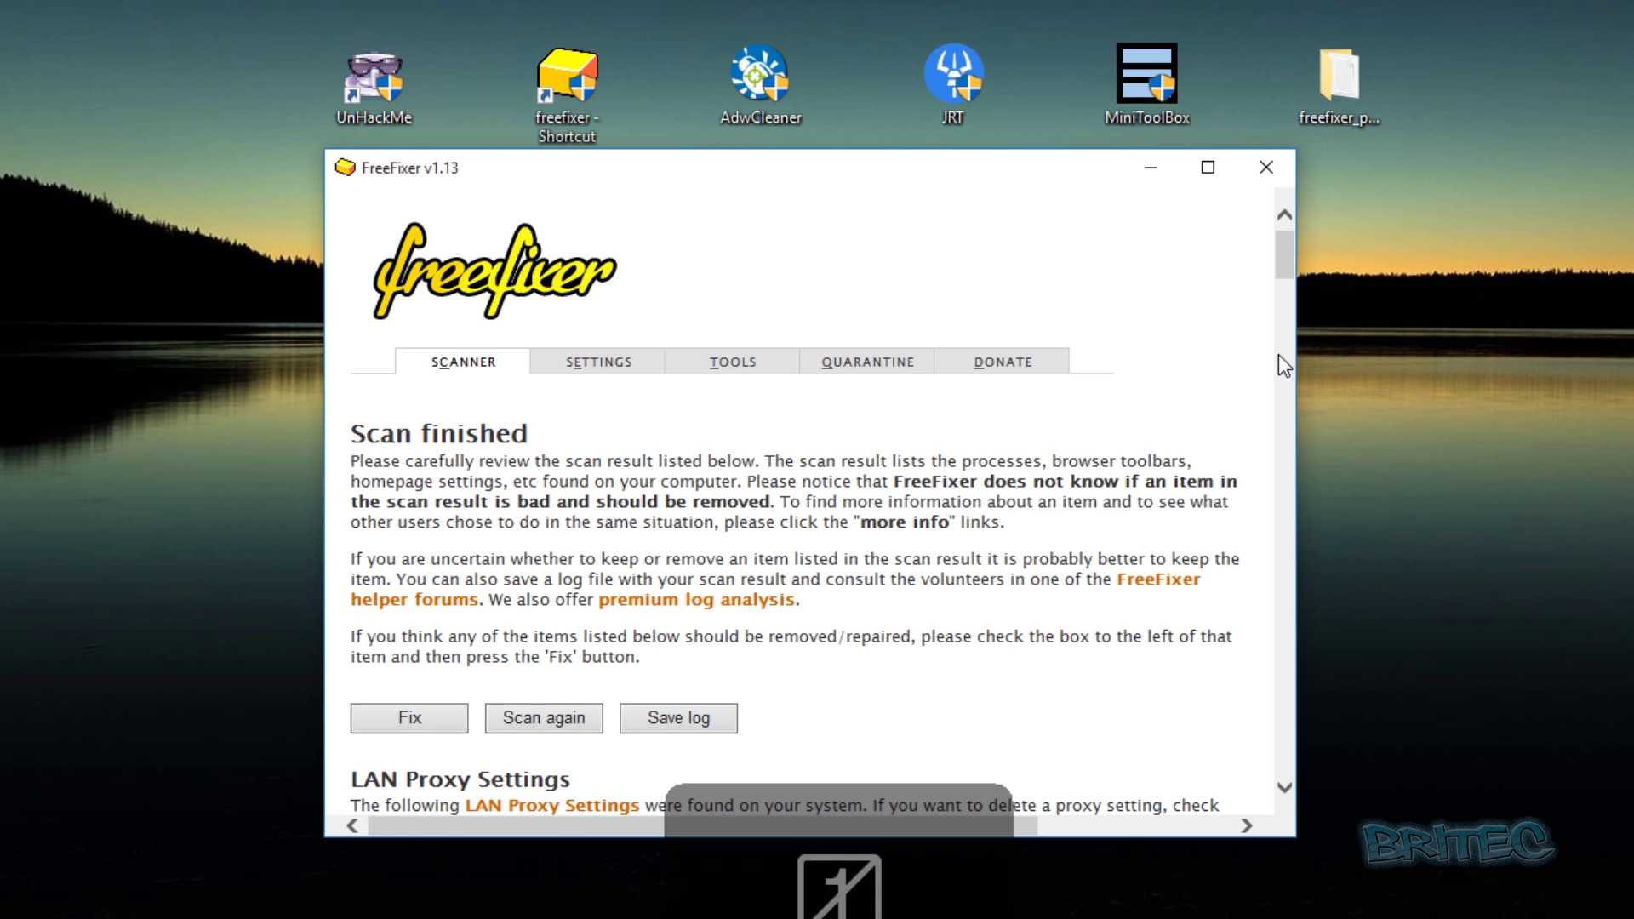
drag(1296, 354, 1429, 353)
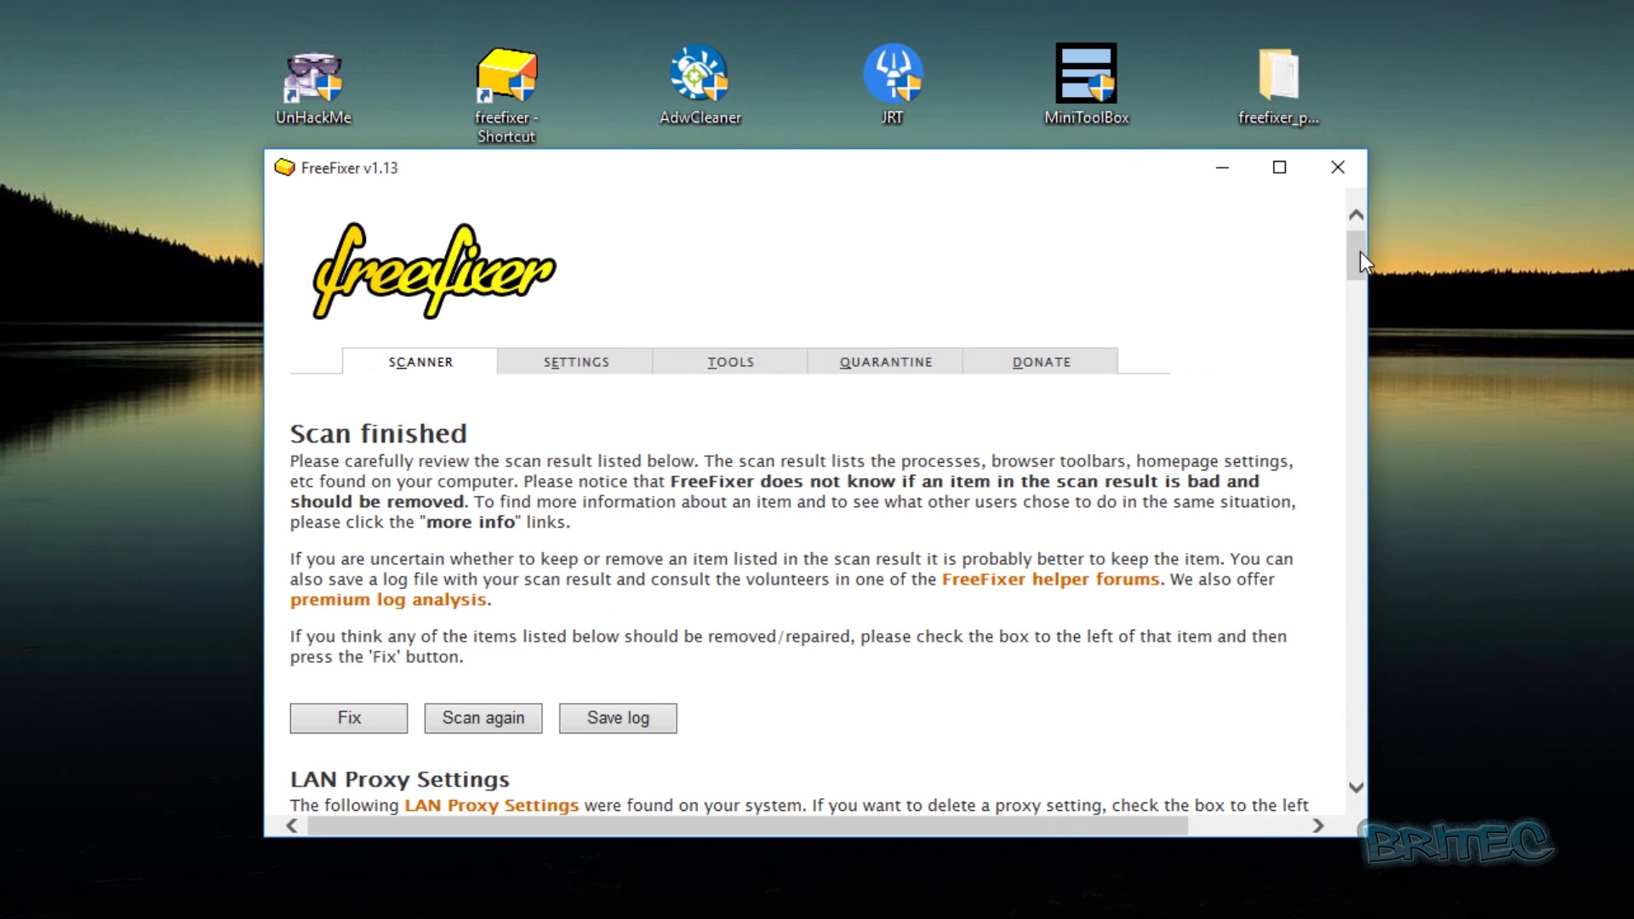
drag(1360, 252, 1363, 305)
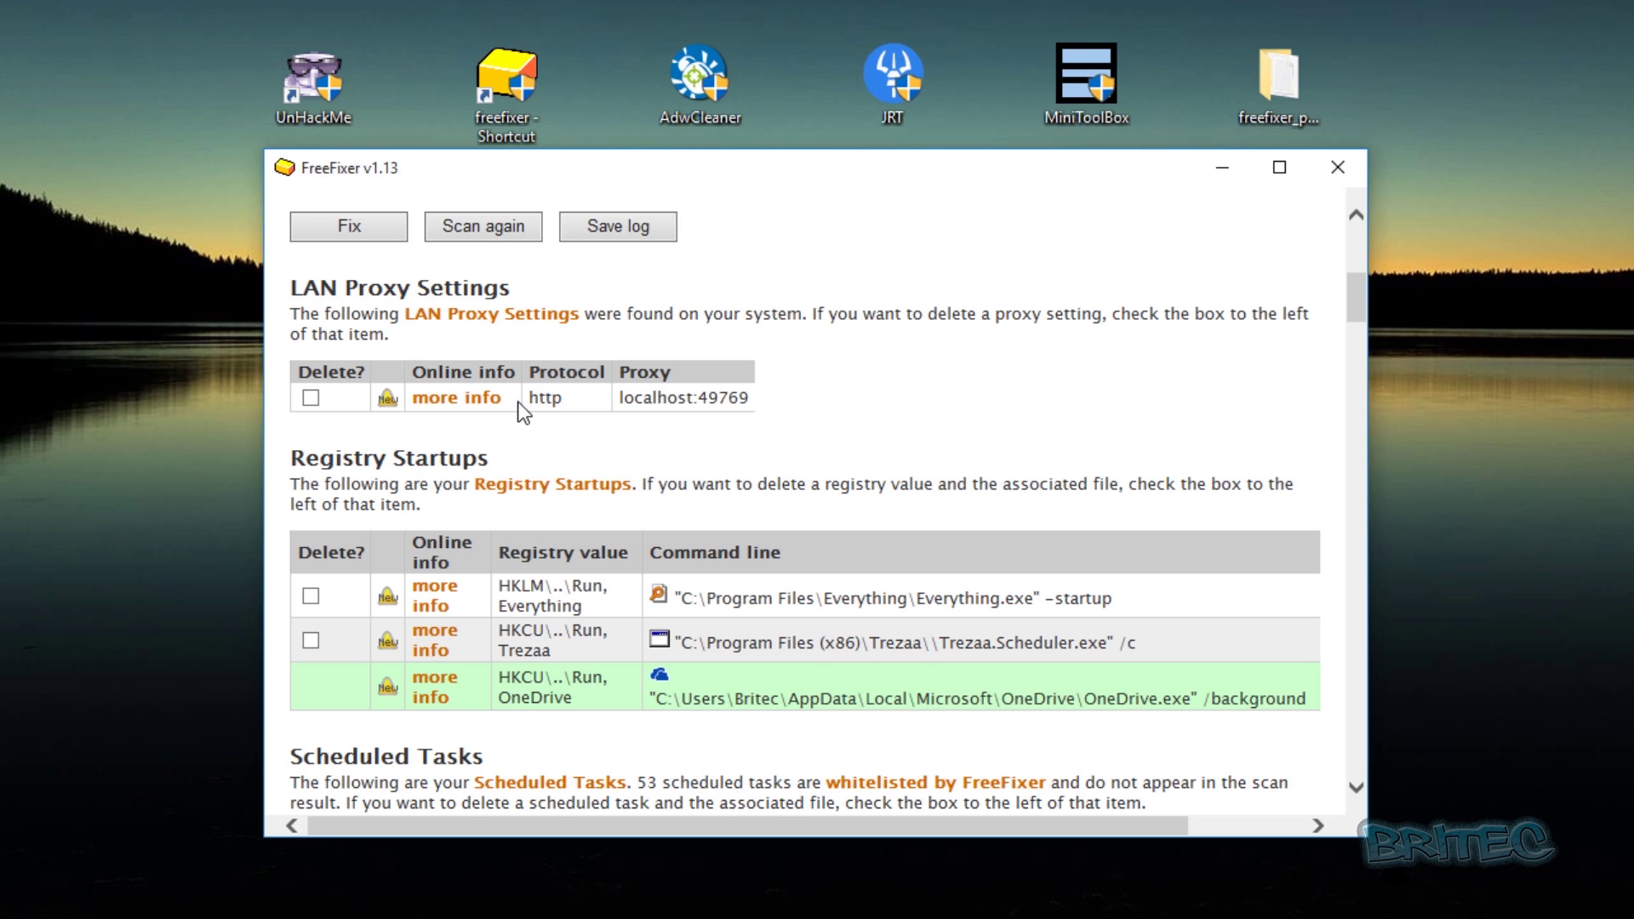
- Open freefixer.com's info page on the localhost:49769 proxy, close the trkute.com ad tab, and return
click(448, 398)
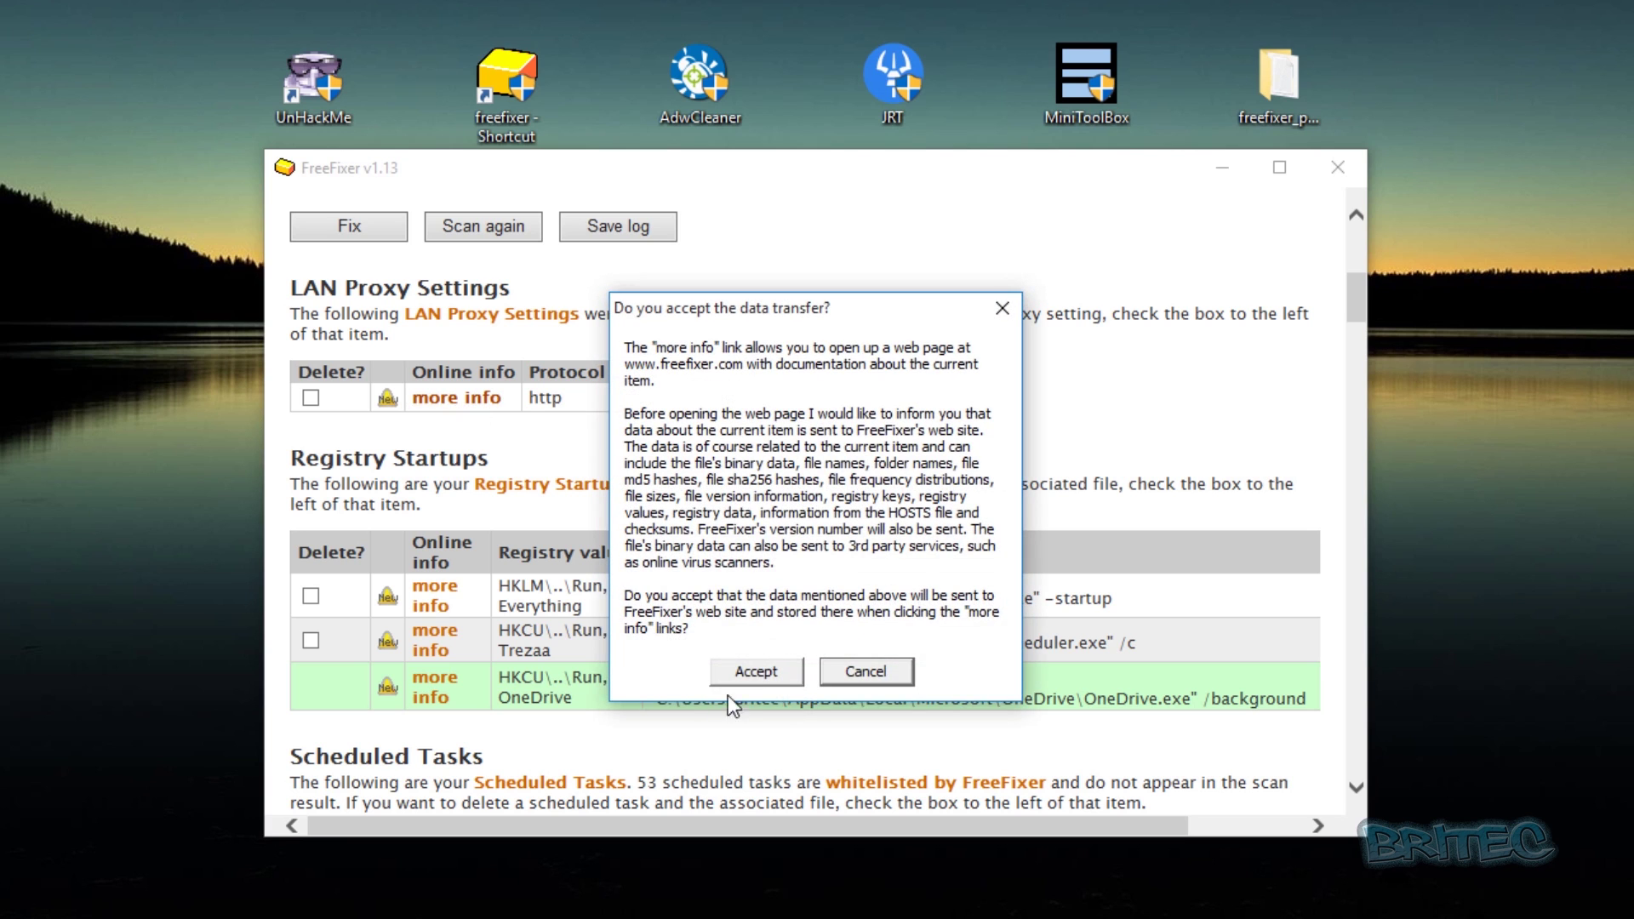
click(758, 672)
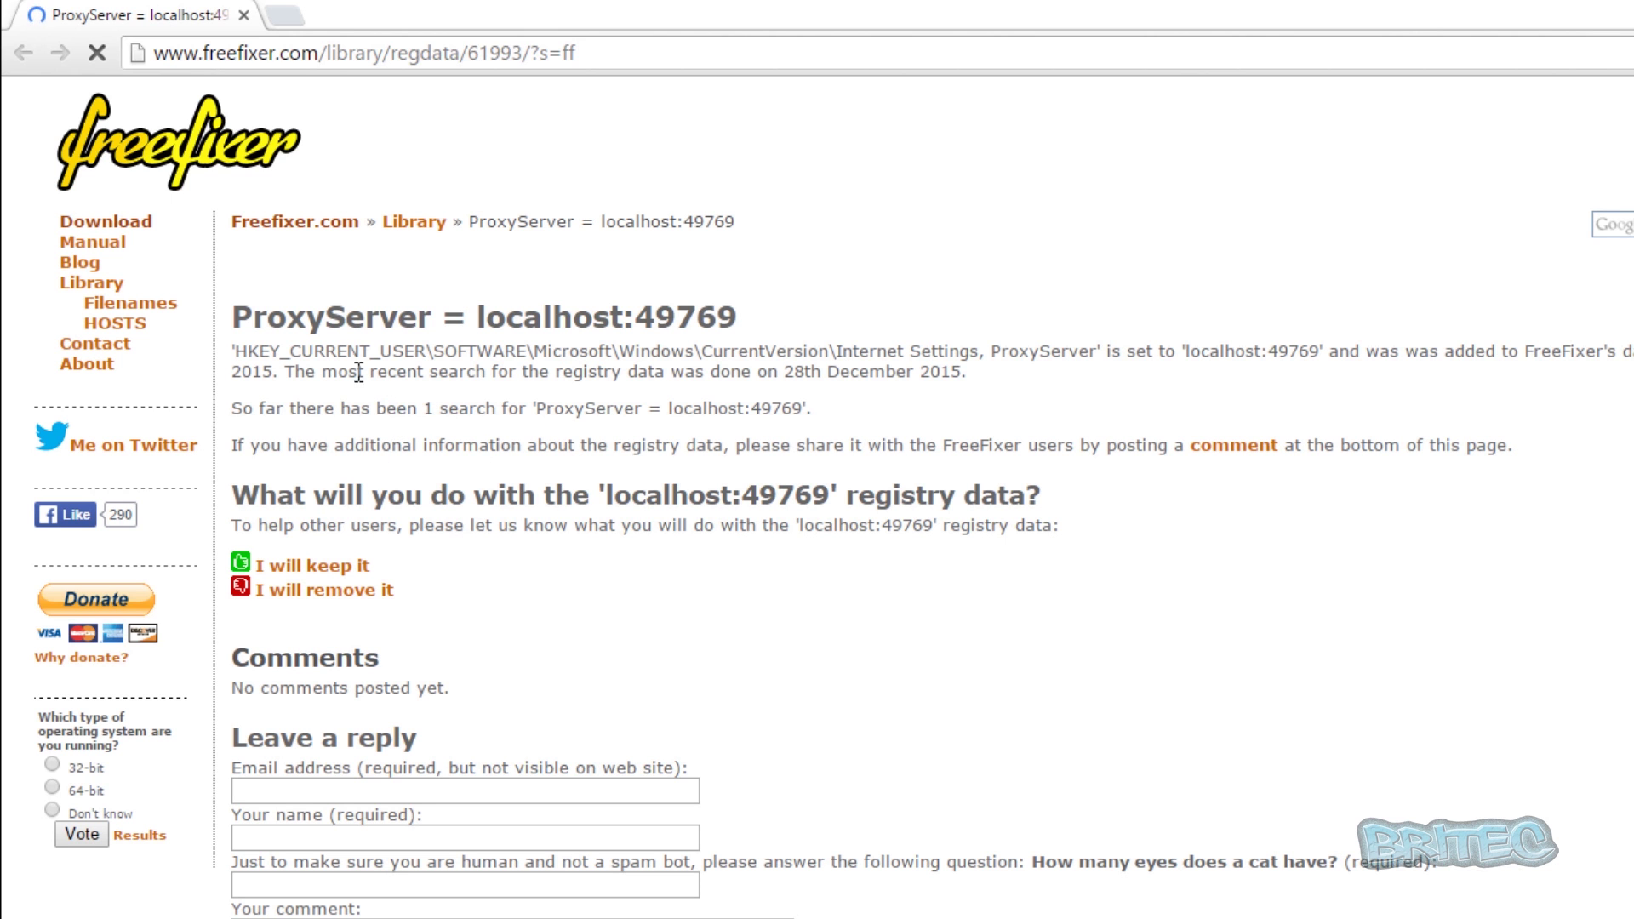
click(238, 351)
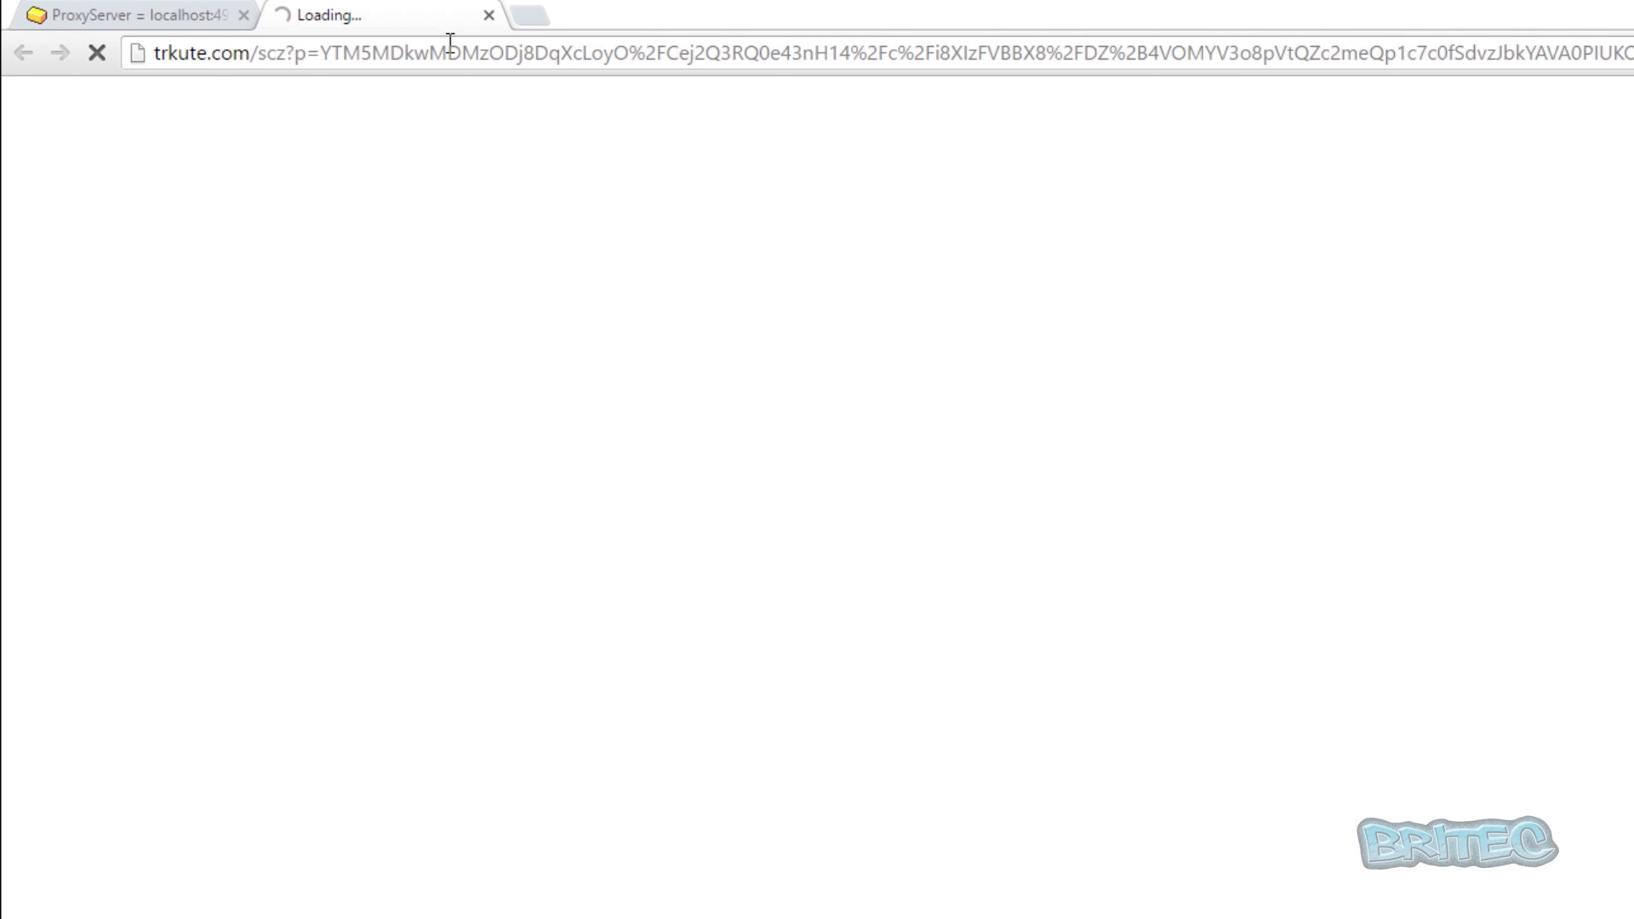
click(488, 15)
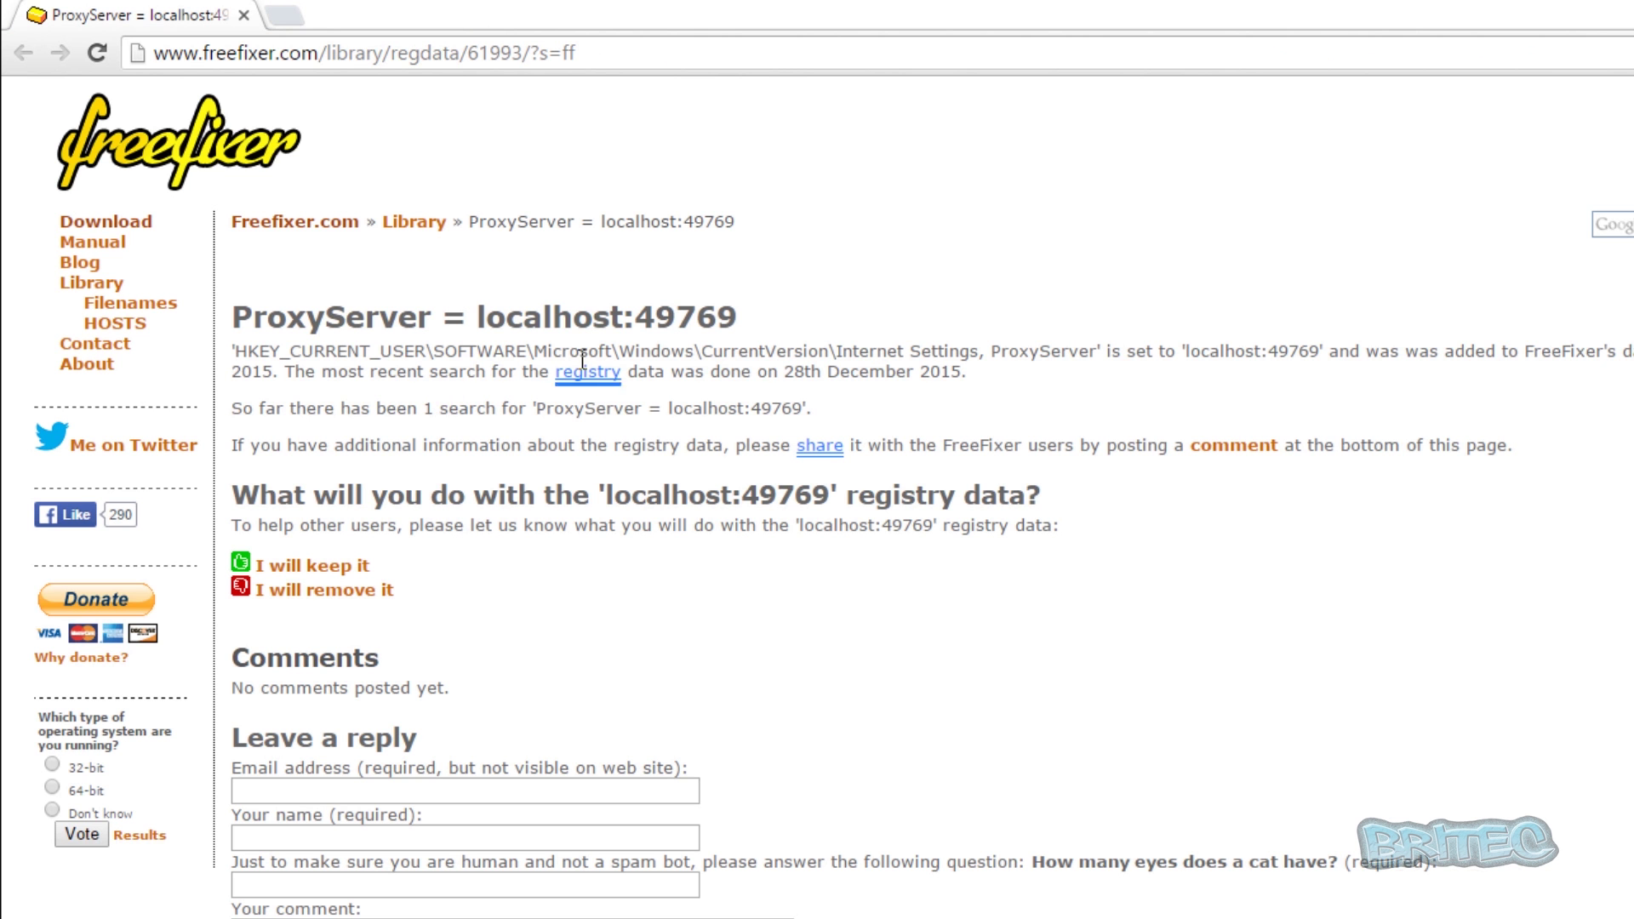
mouse_move(586, 372)
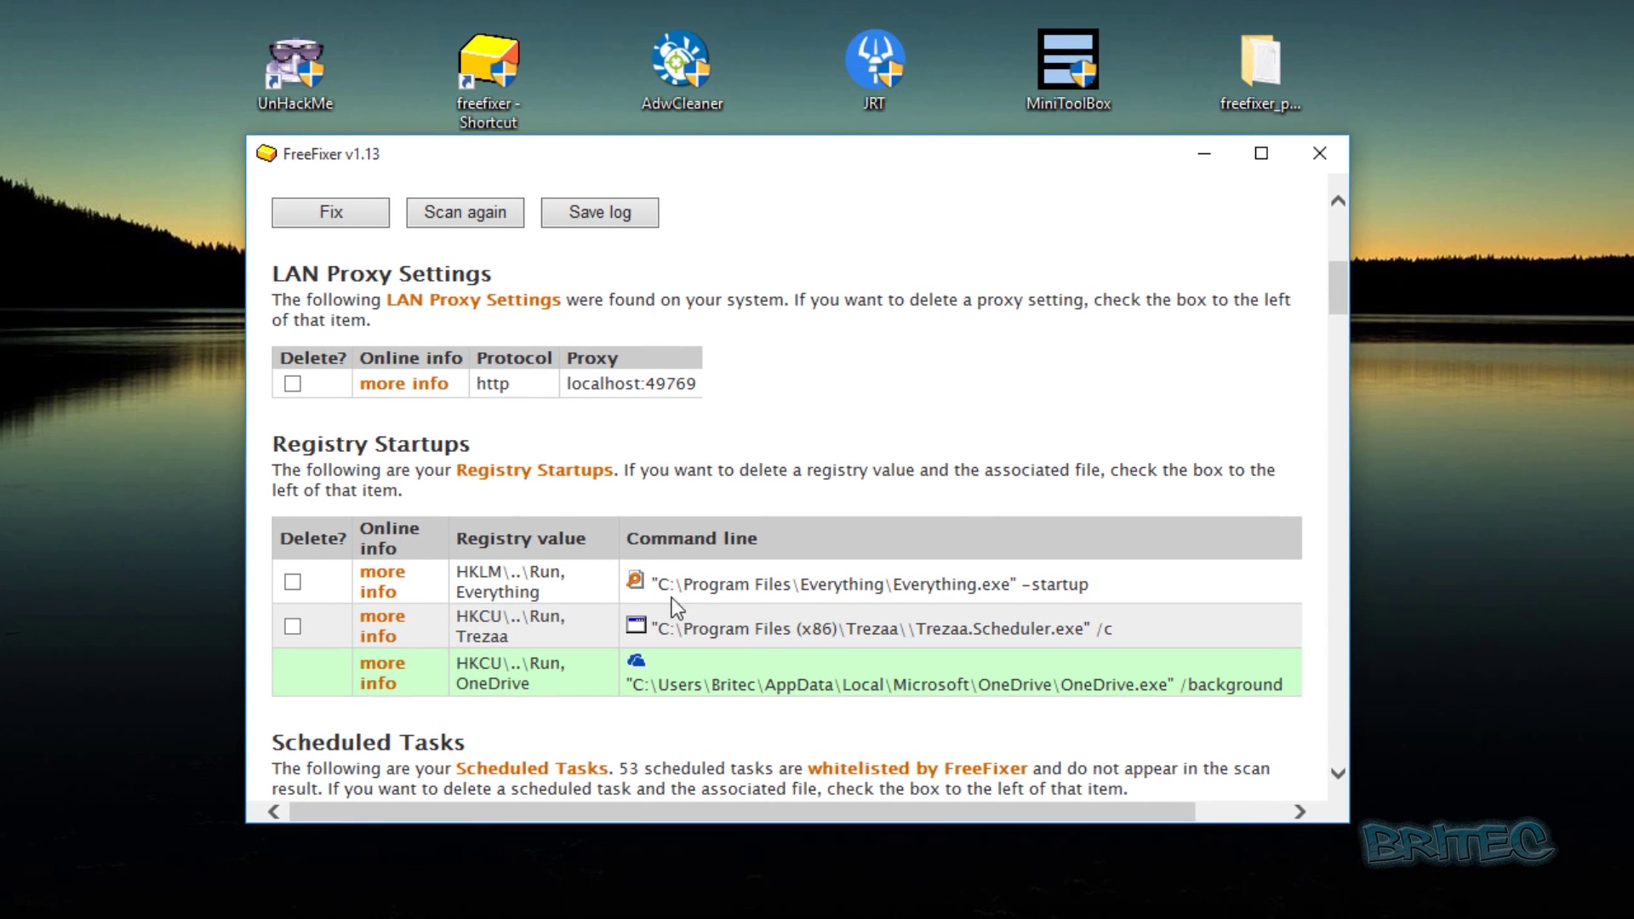
- Tick Delete? for the Trezaa startup, Trezaa Scheduler task, Trezaa.Service.exe process and TrezaaService service
click(292, 626)
drag(1343, 280, 1342, 331)
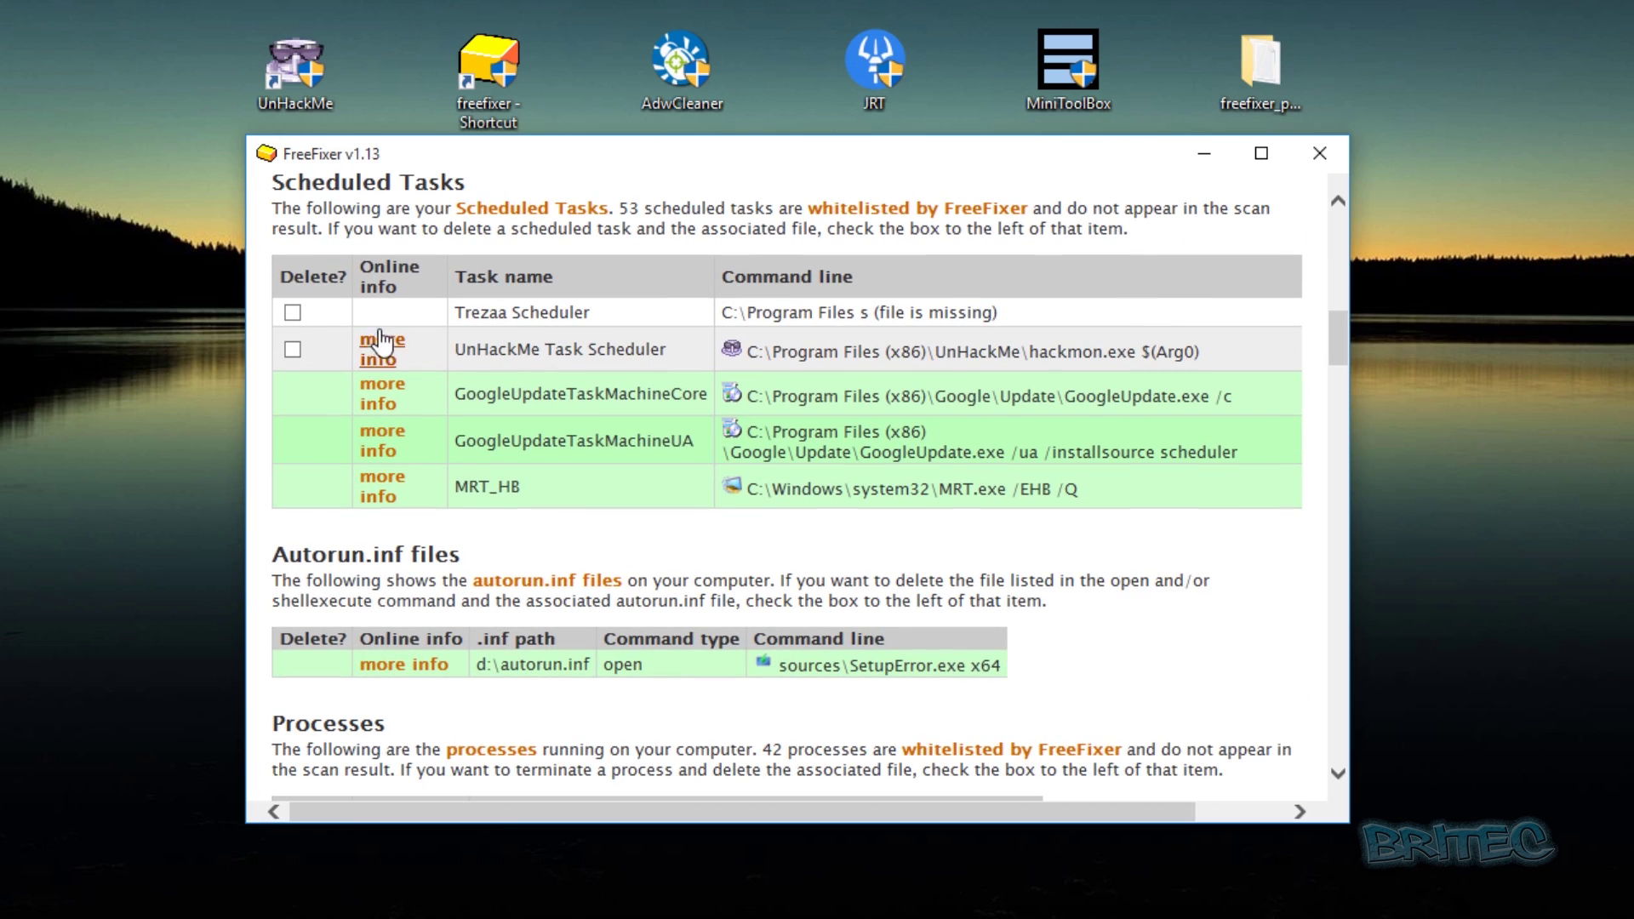
click(292, 313)
drag(1343, 345, 1345, 368)
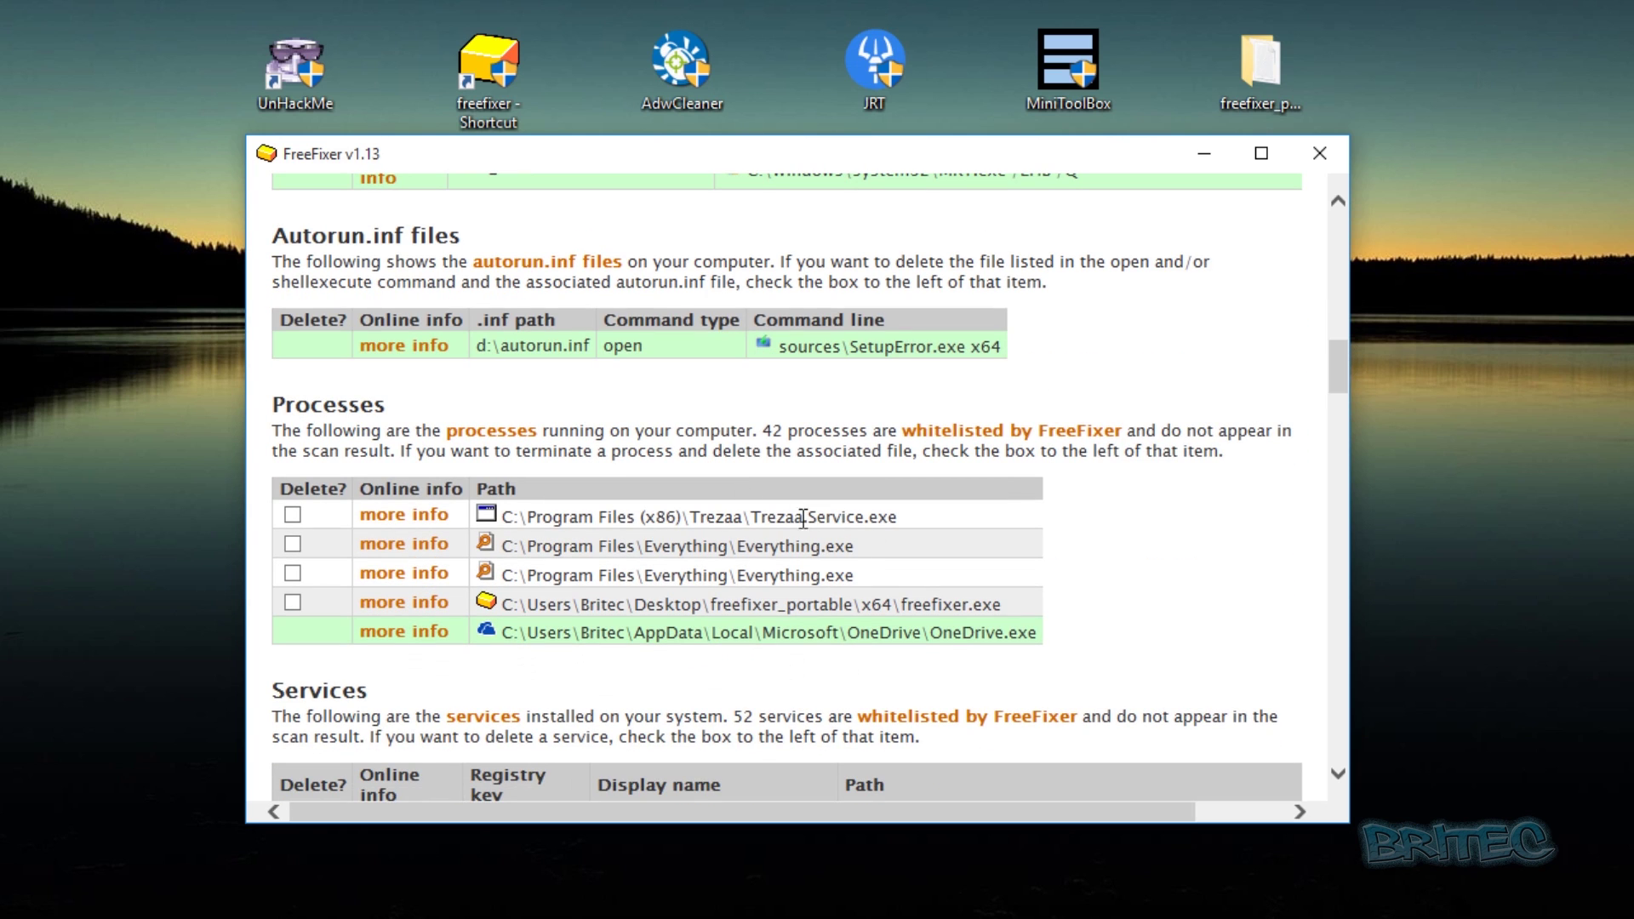
click(292, 515)
drag(1345, 365, 1350, 400)
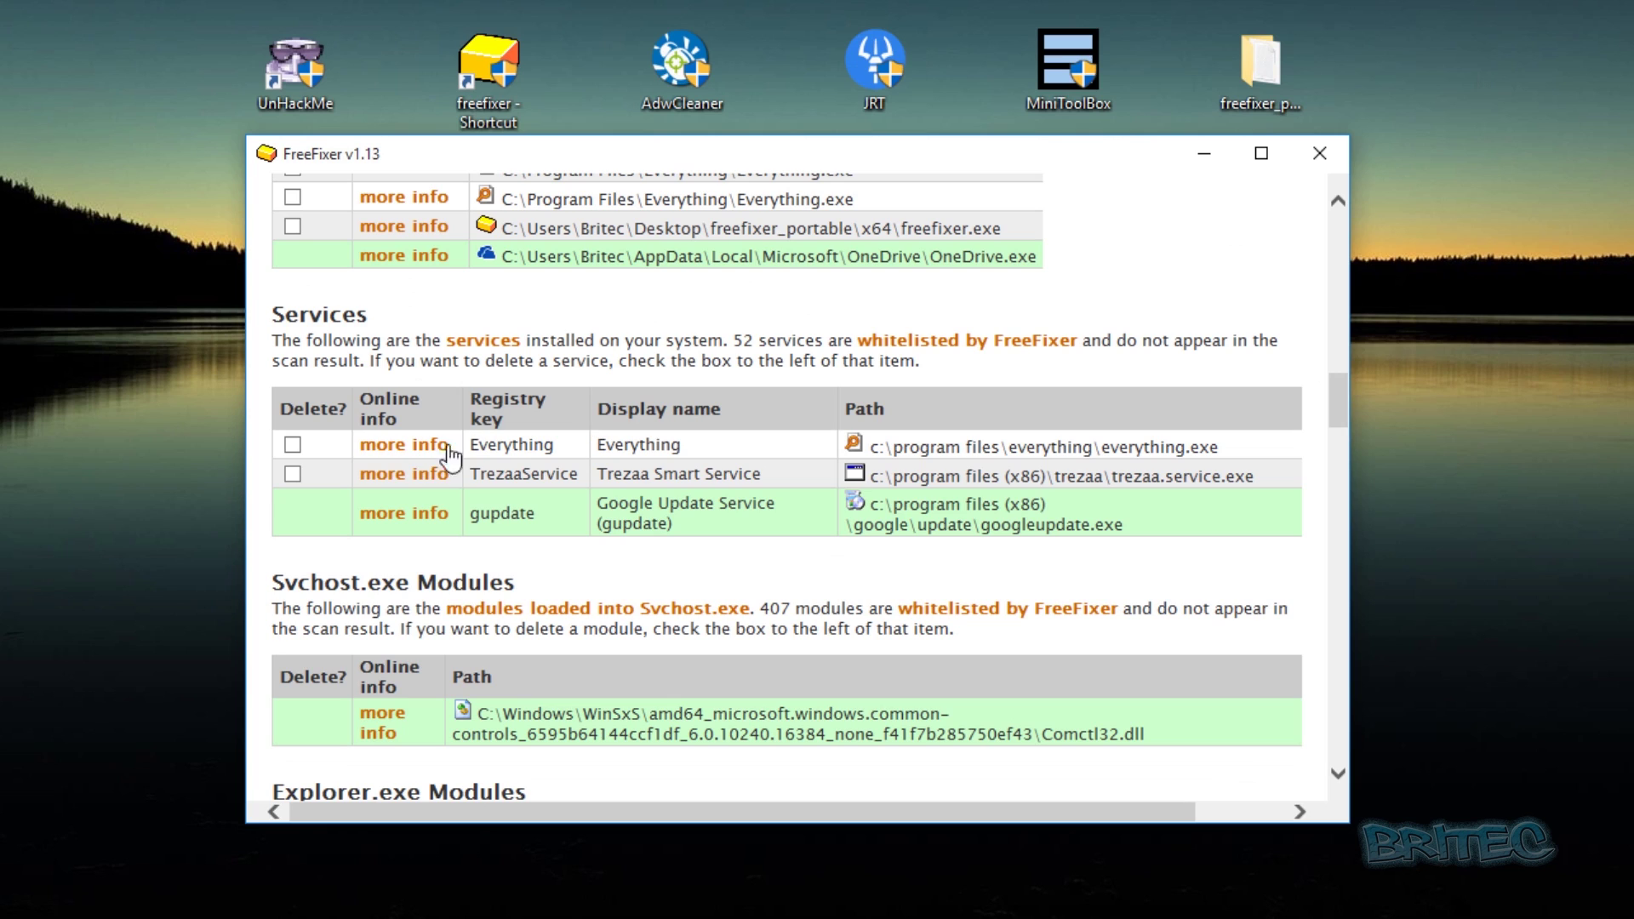
click(292, 473)
drag(1341, 408, 1358, 728)
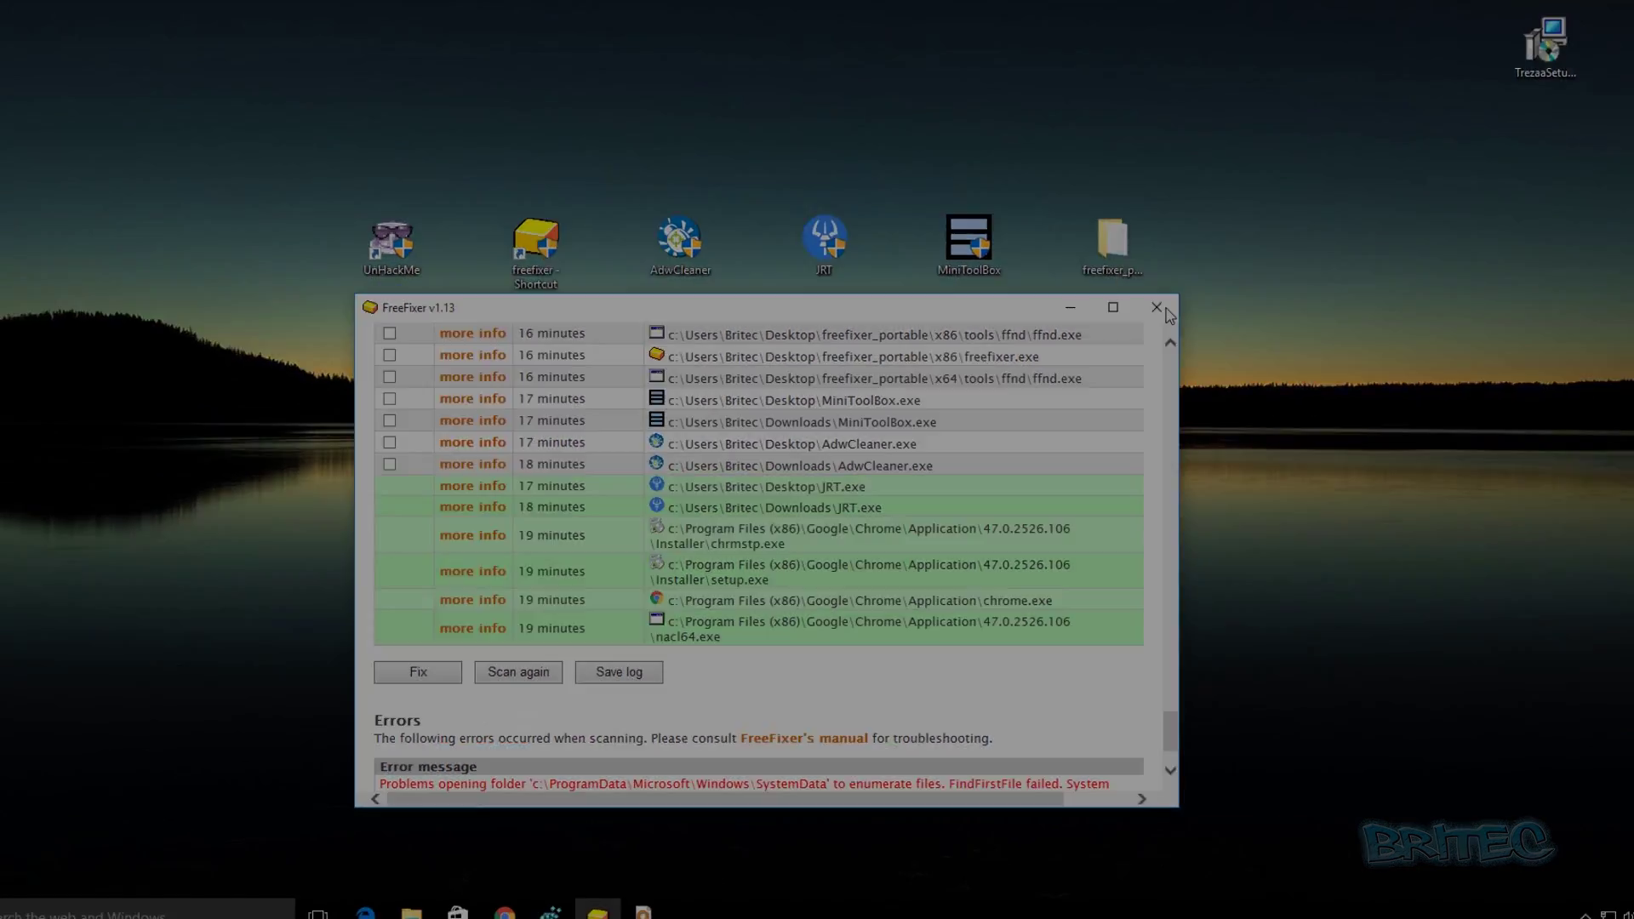
- Close FreeFixer, launch UnHackMe as admin and start the On-line Multi-Antivirus + Anti-Malware scan
click(1159, 309)
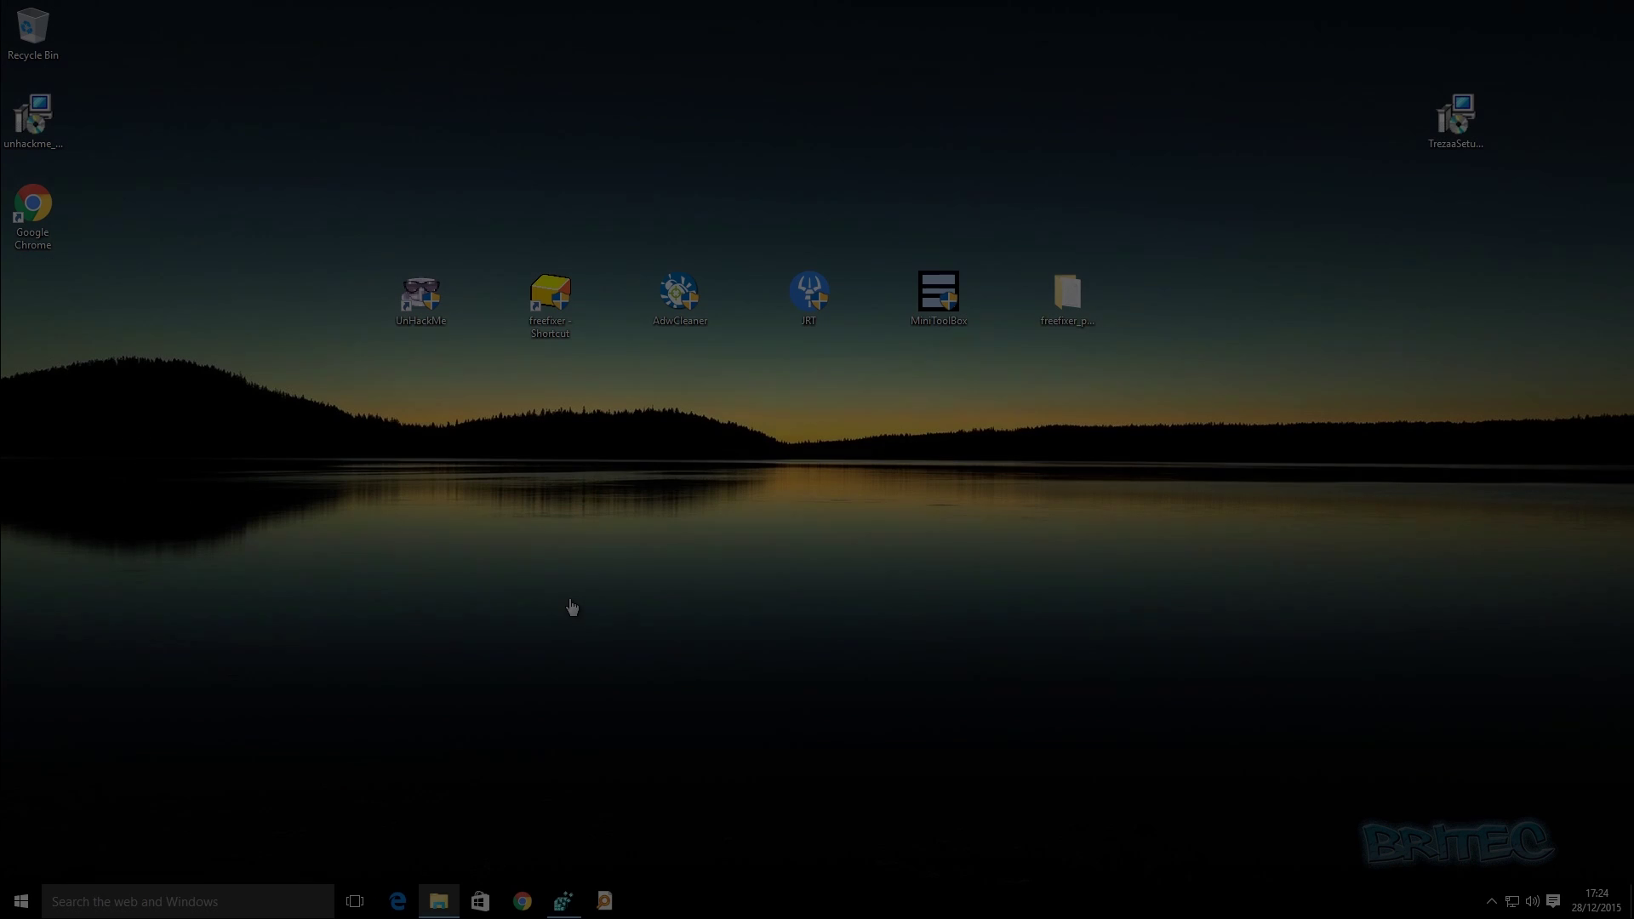
key(Num_Lock)
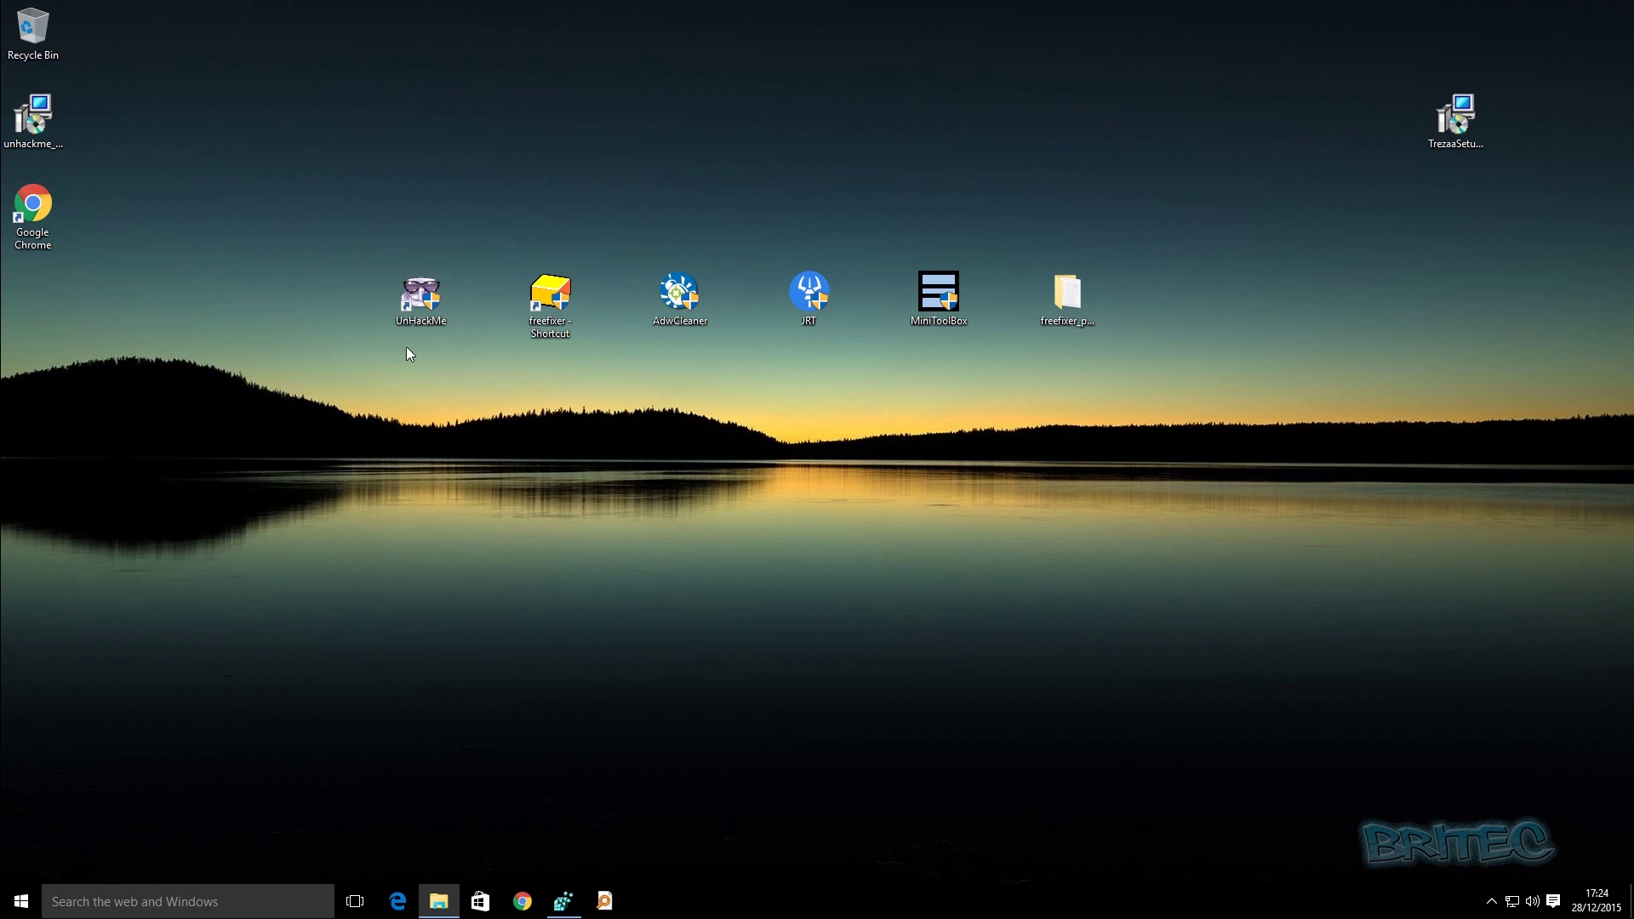
double_click(412, 295)
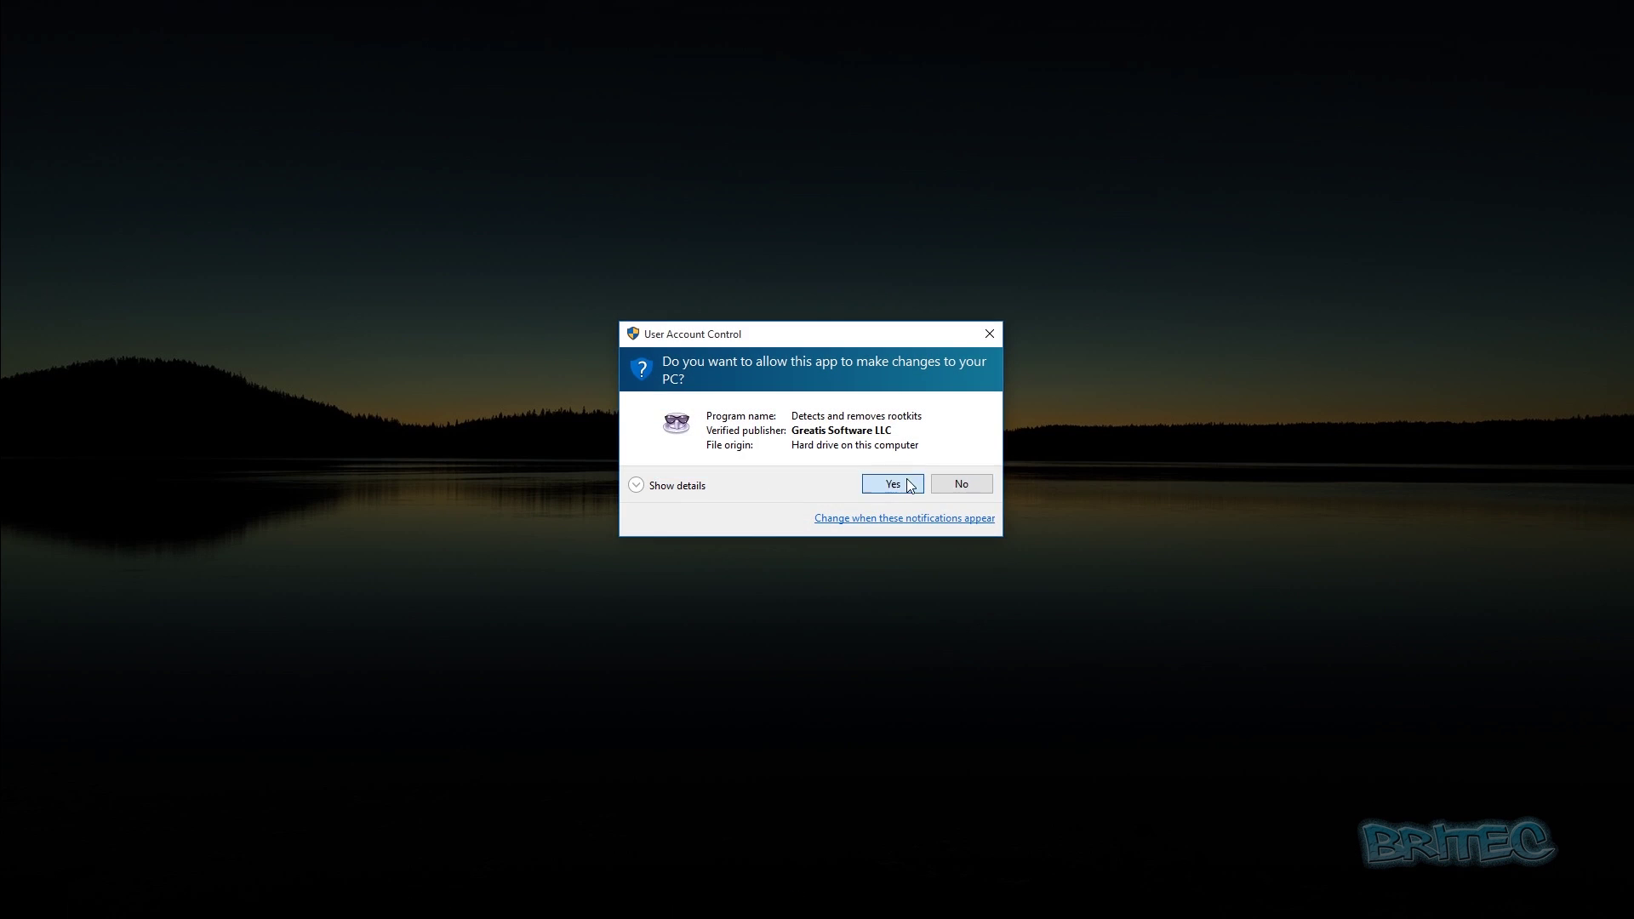
click(890, 479)
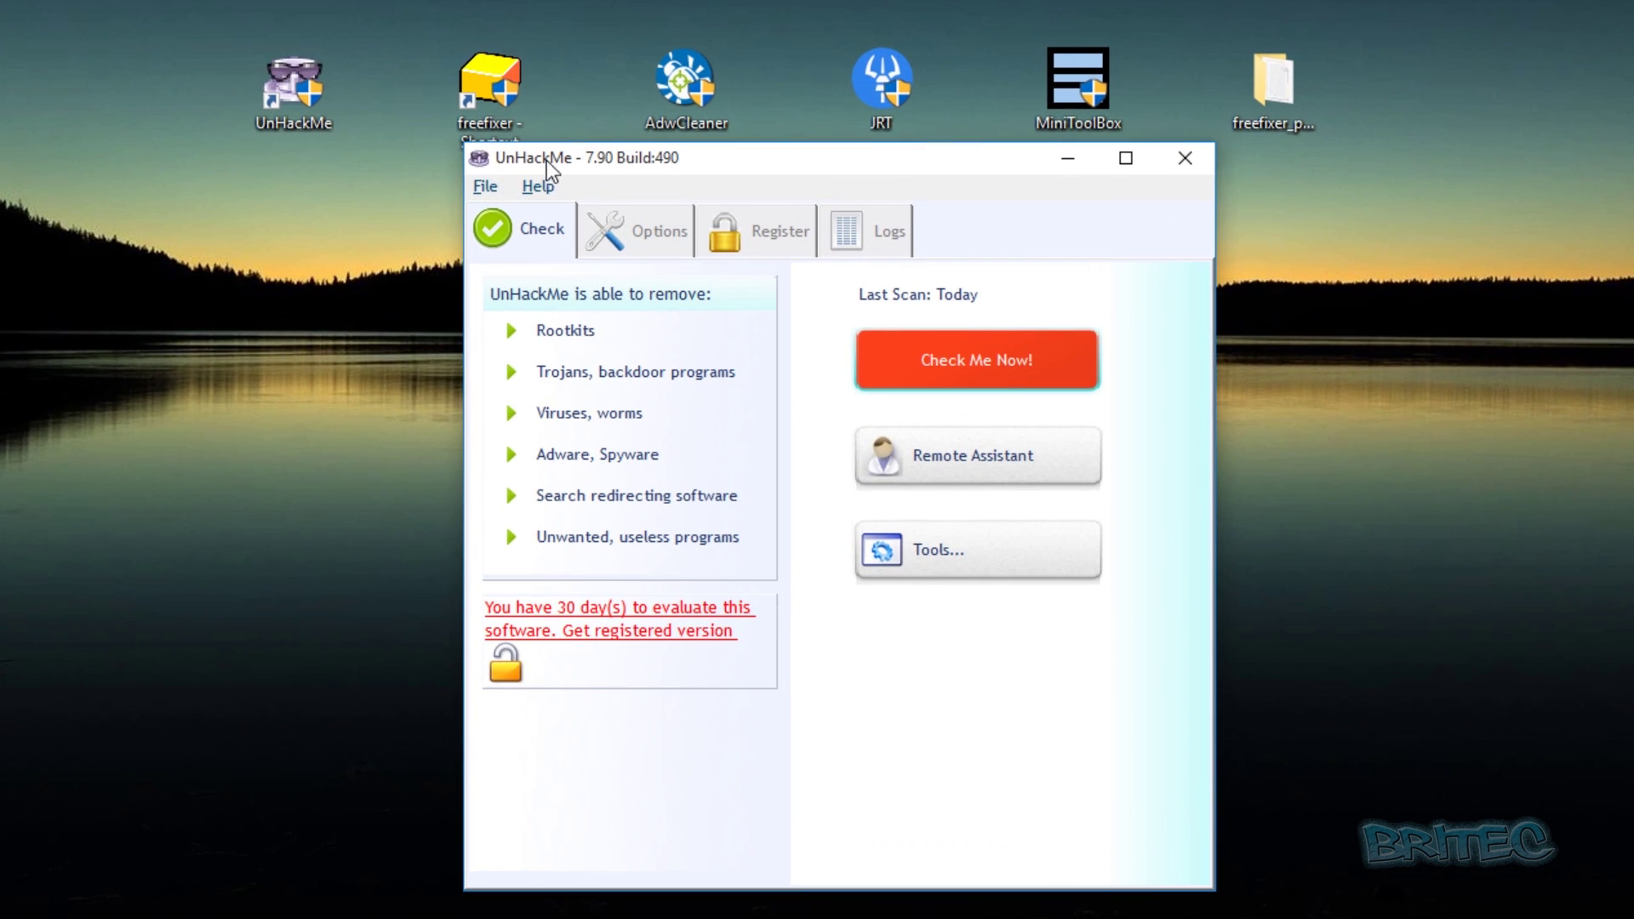
click(970, 375)
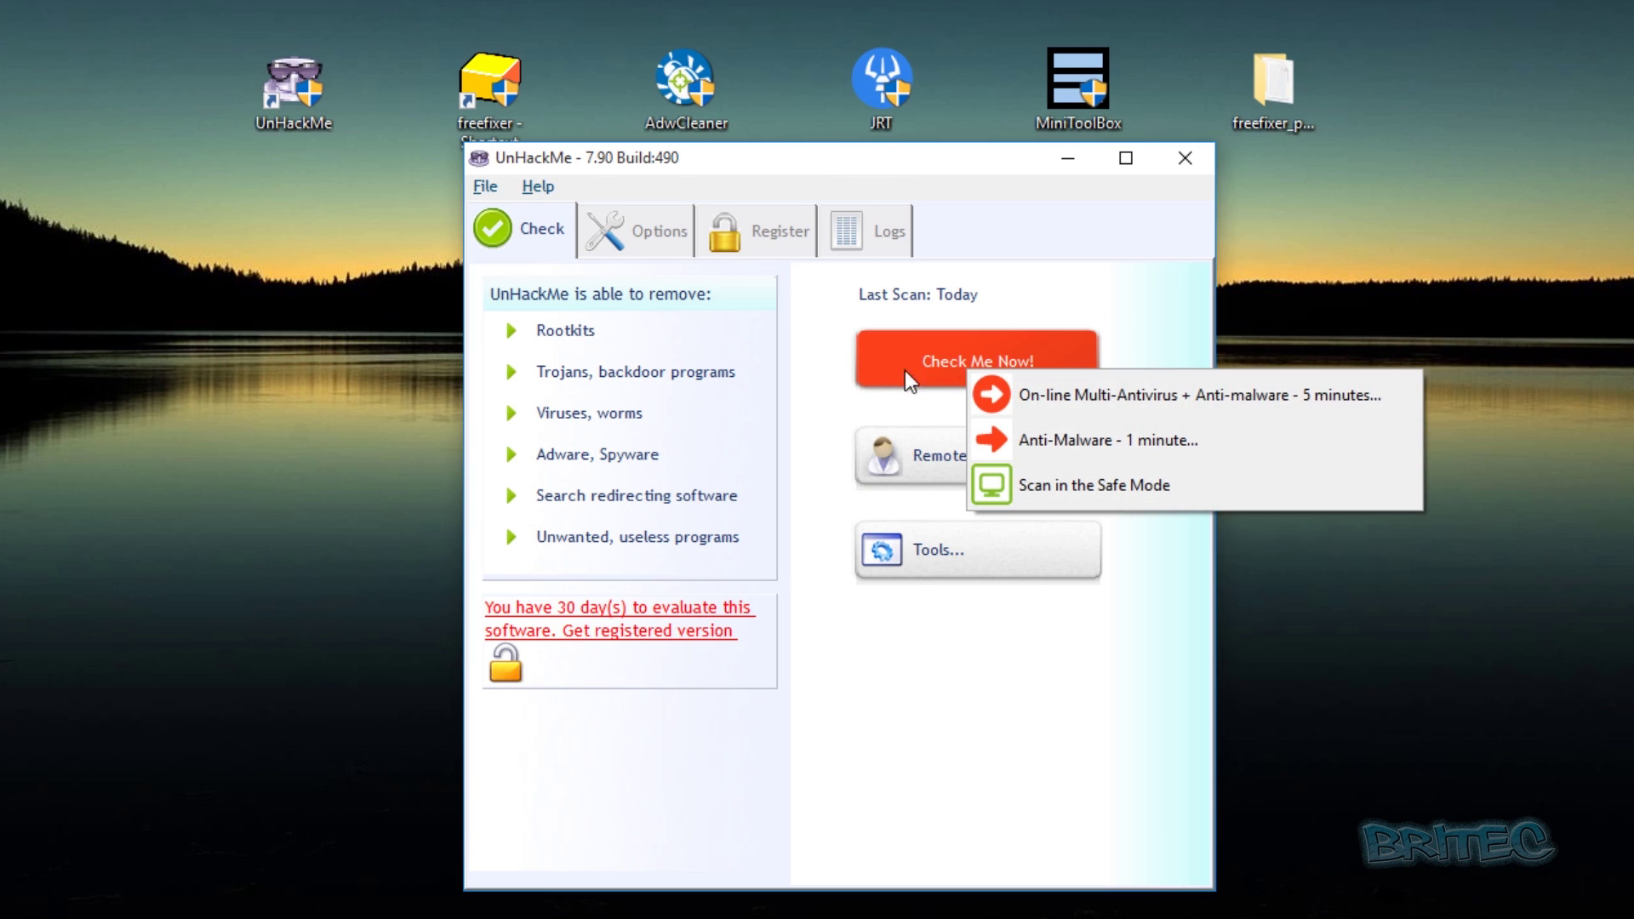
click(1141, 395)
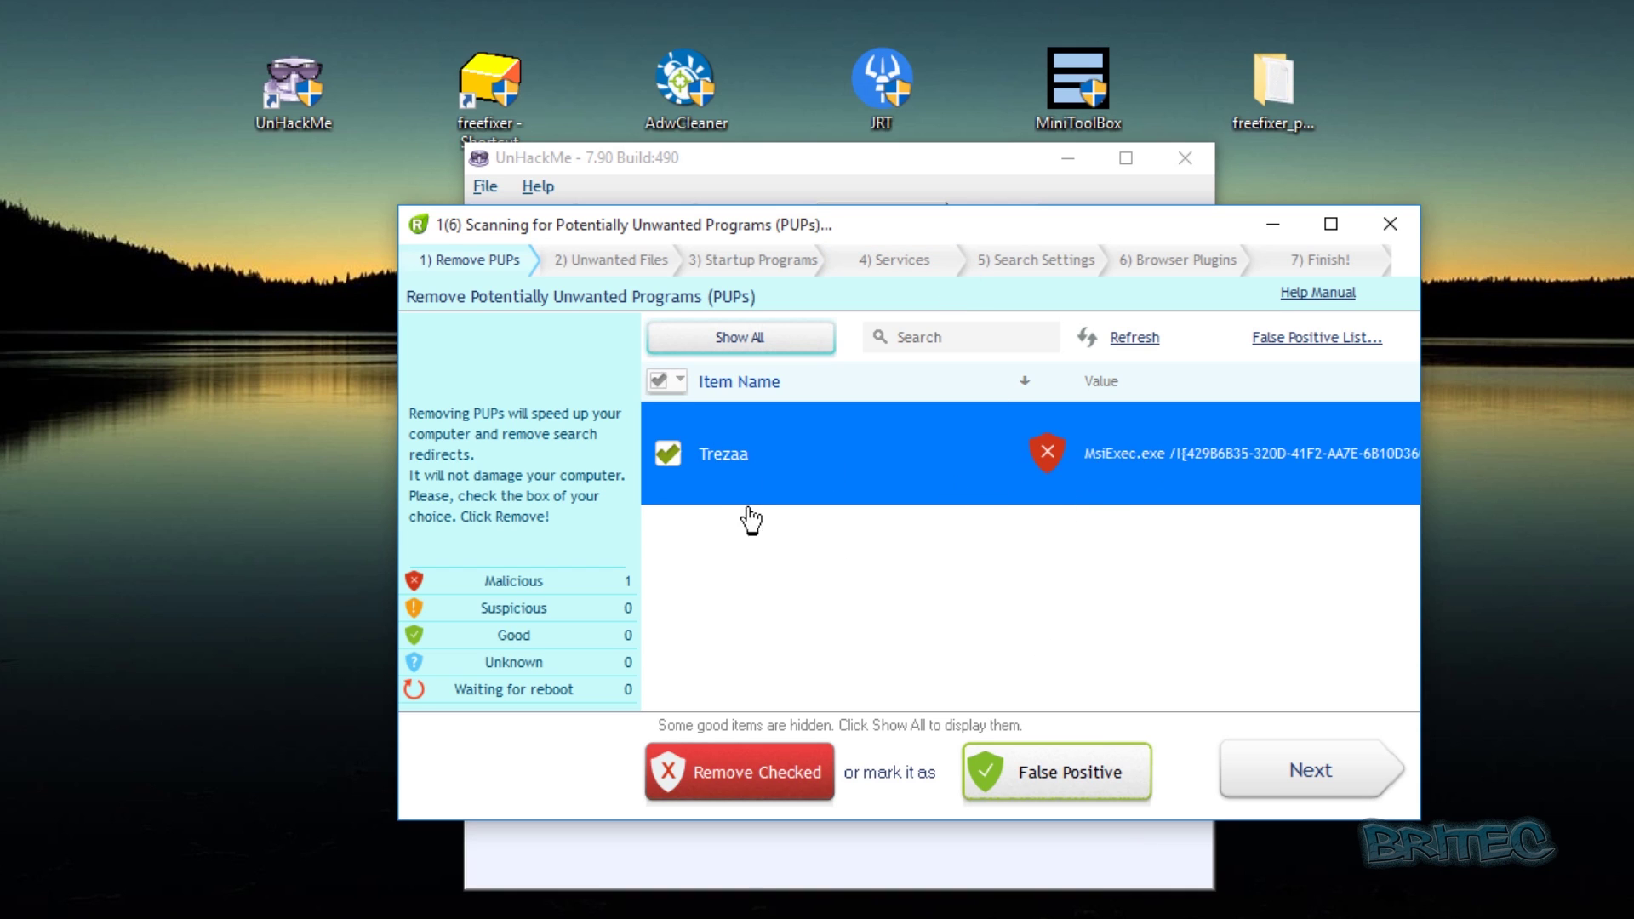
- Attempt to fix the Trezaa PUP, drop it from the uninstall list, and retry
click(749, 774)
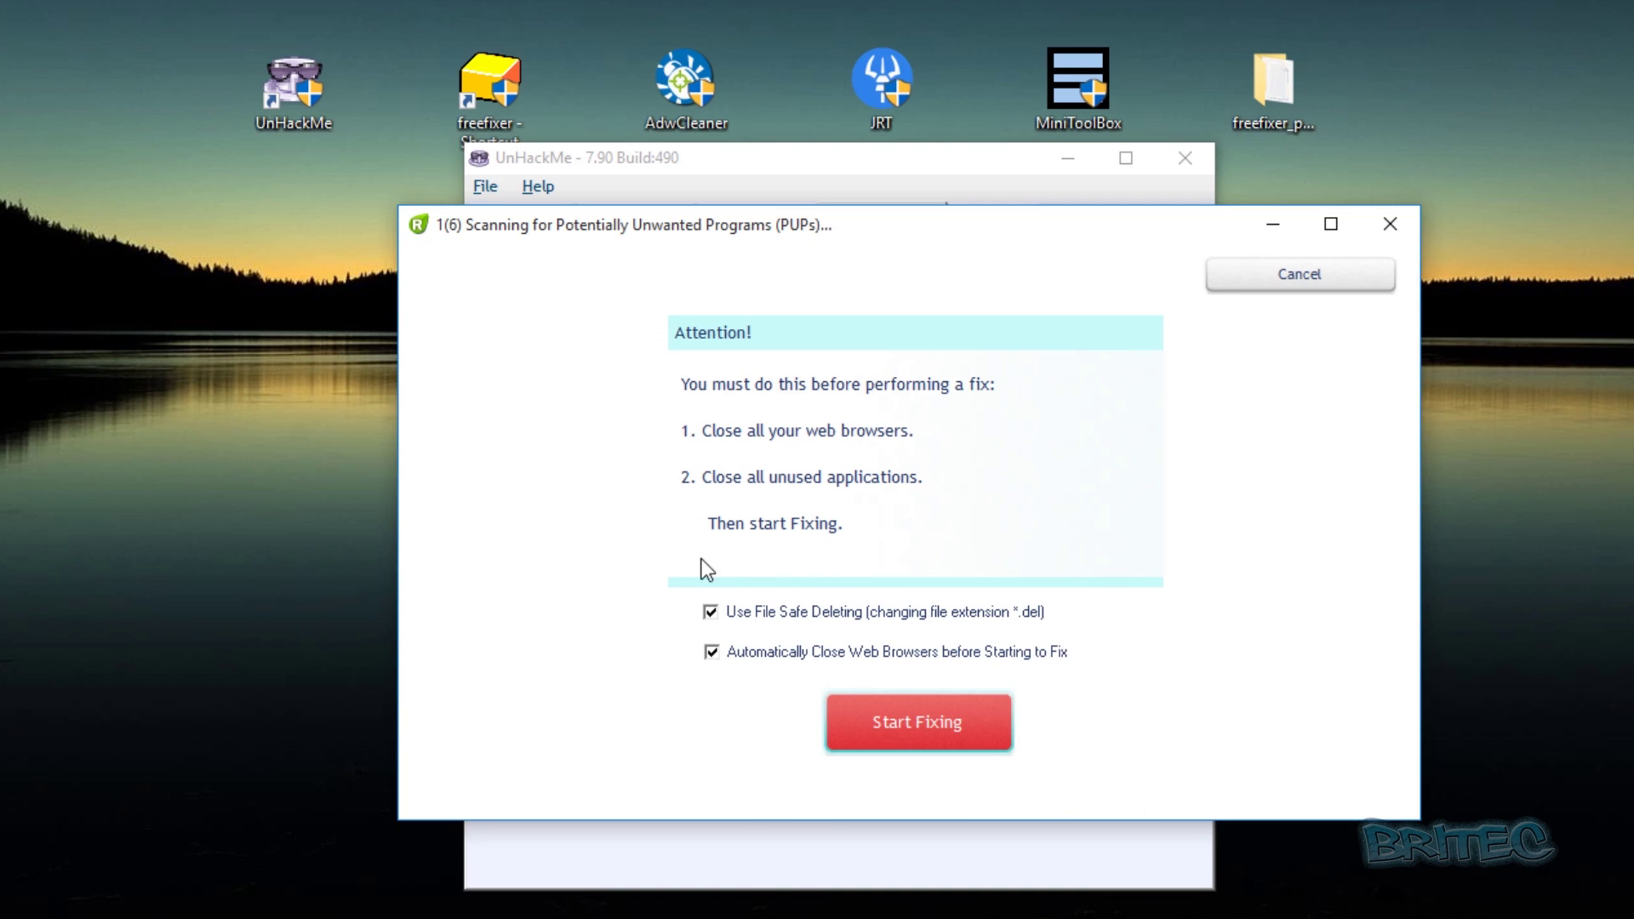
click(909, 715)
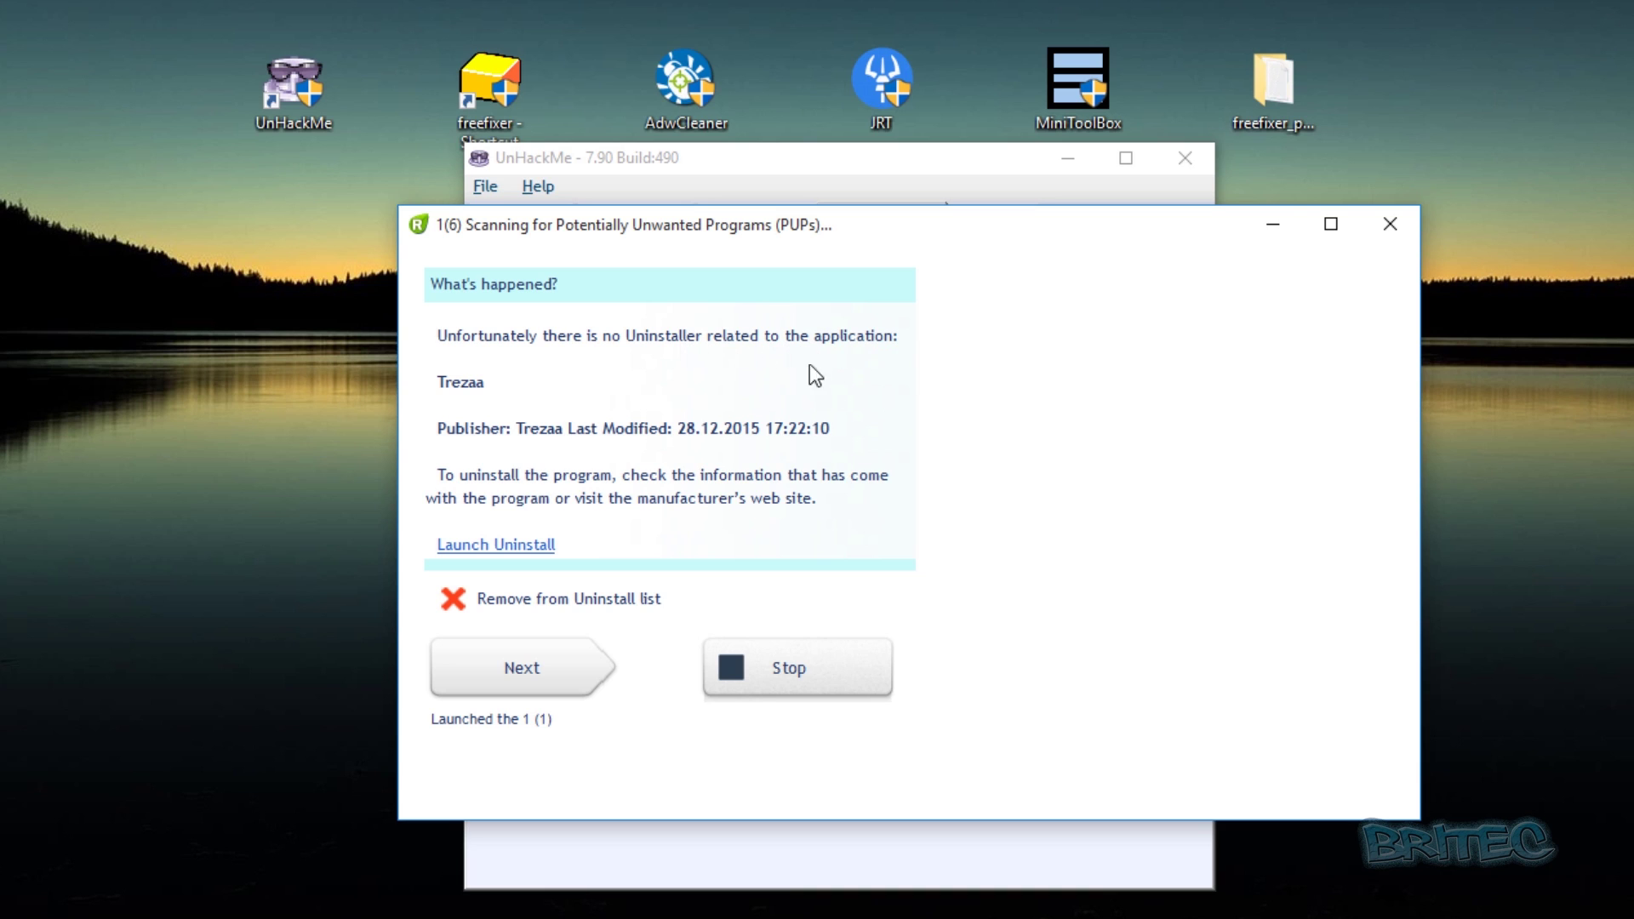
click(557, 606)
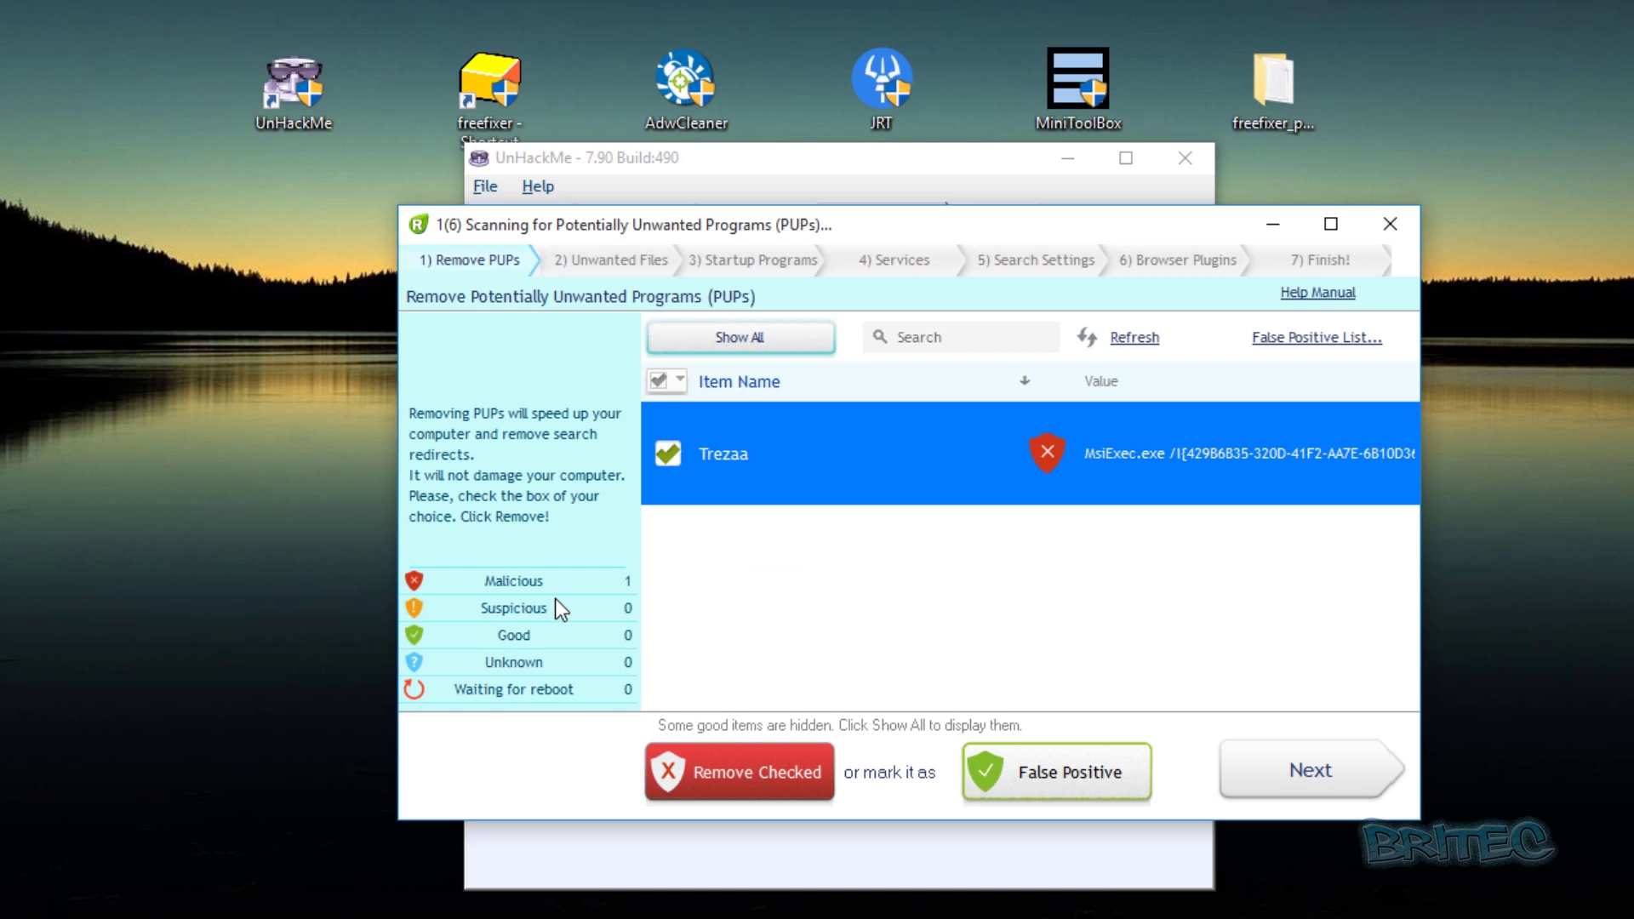
click(726, 779)
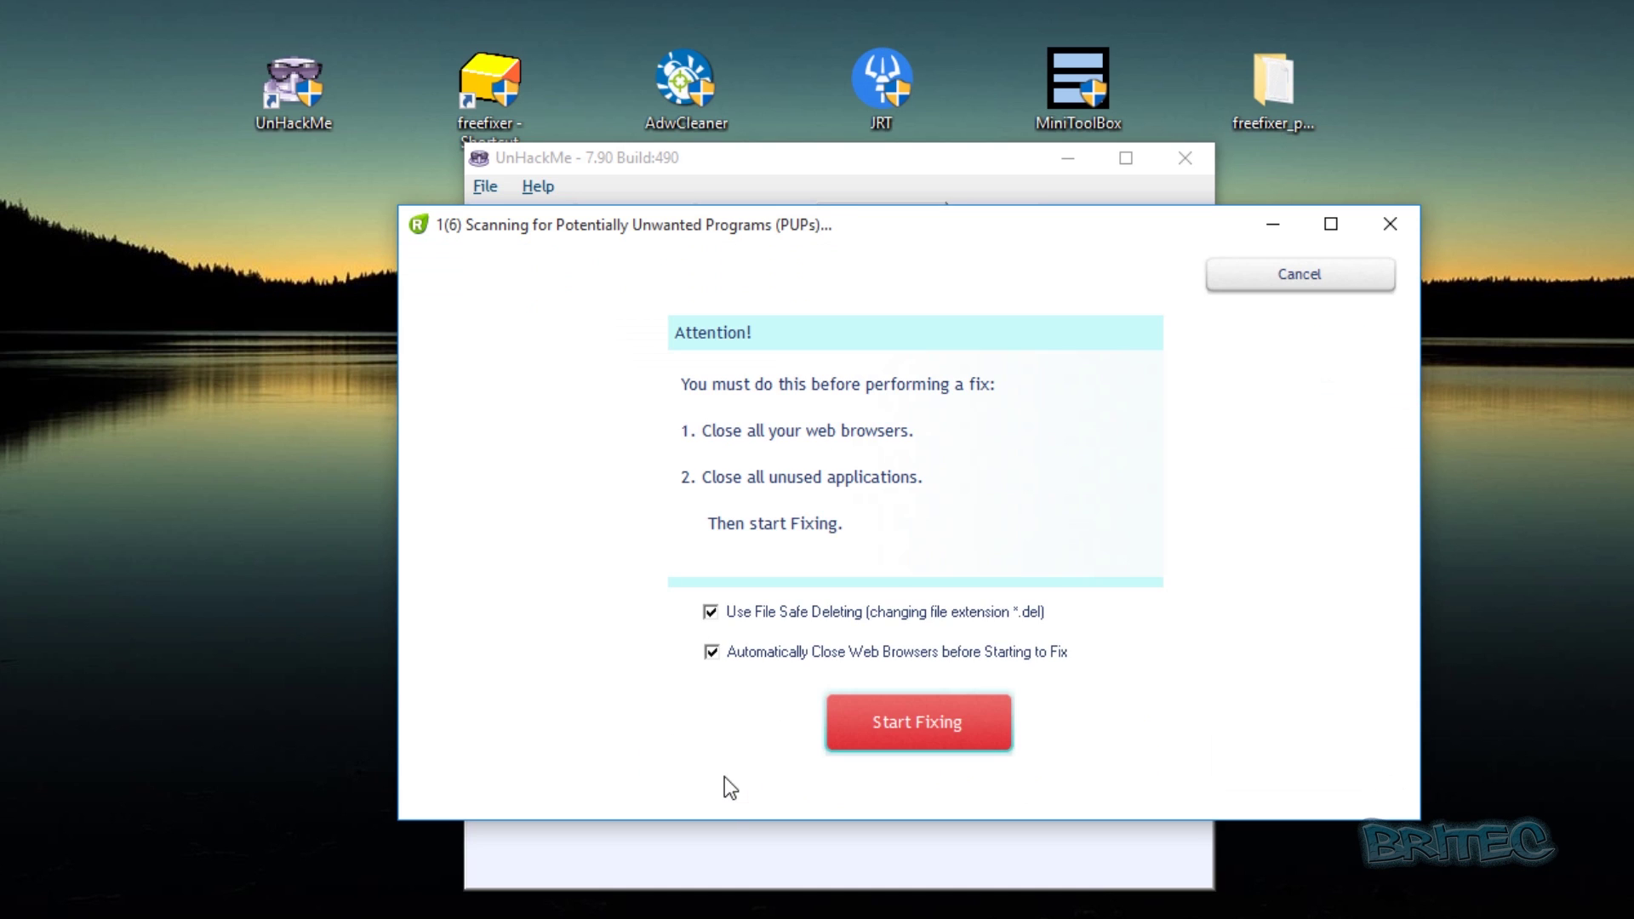
click(875, 720)
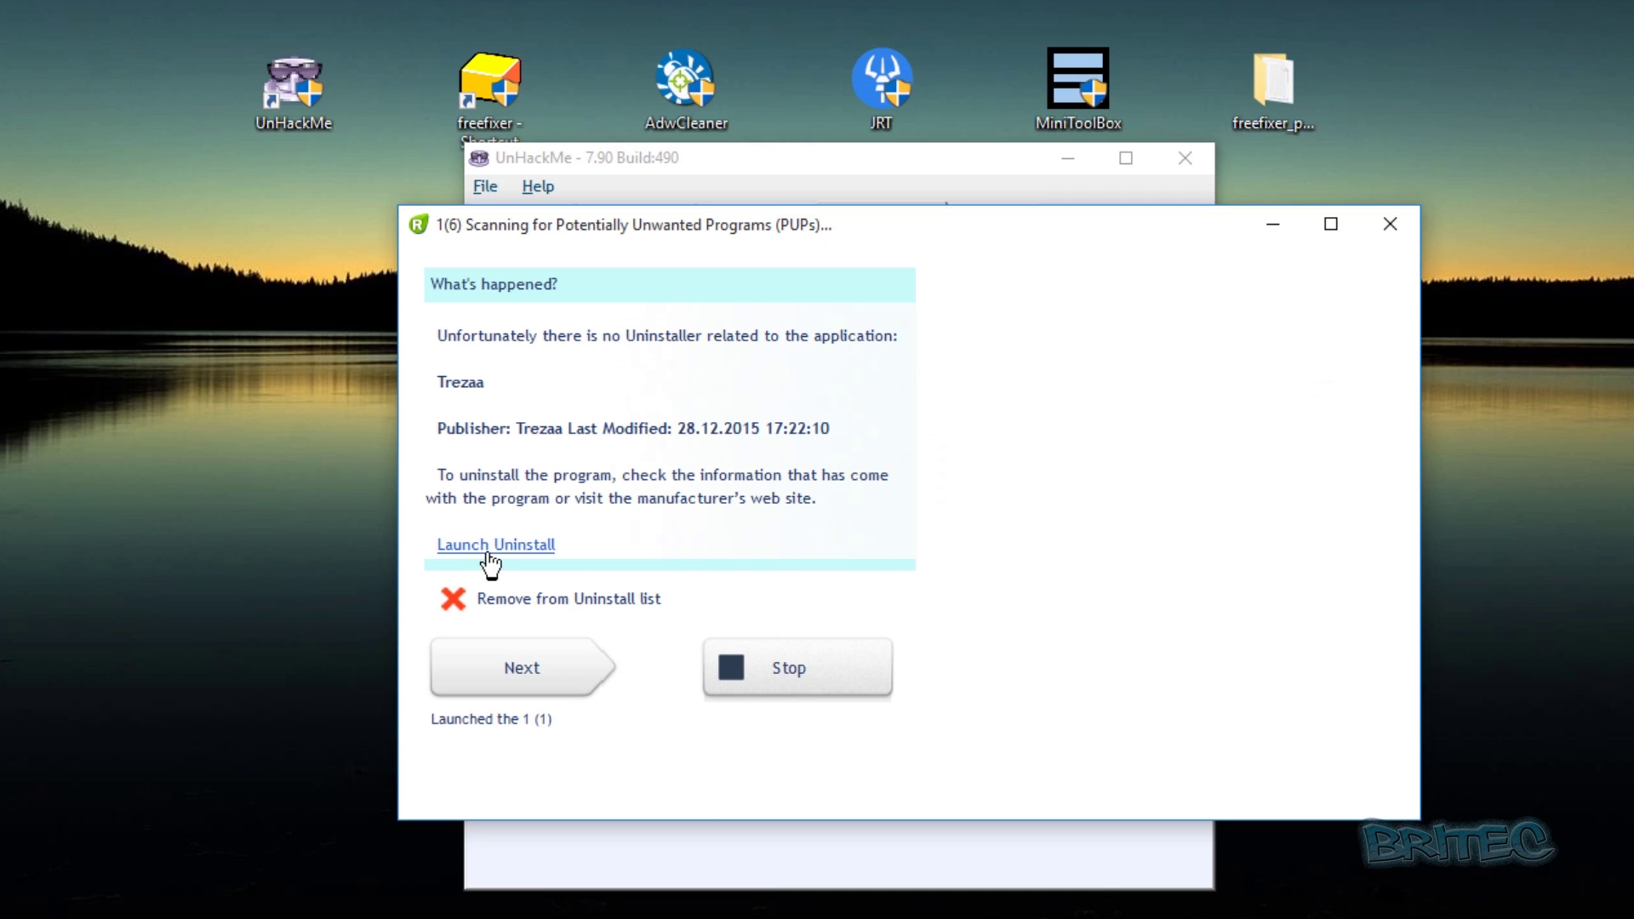
click(489, 547)
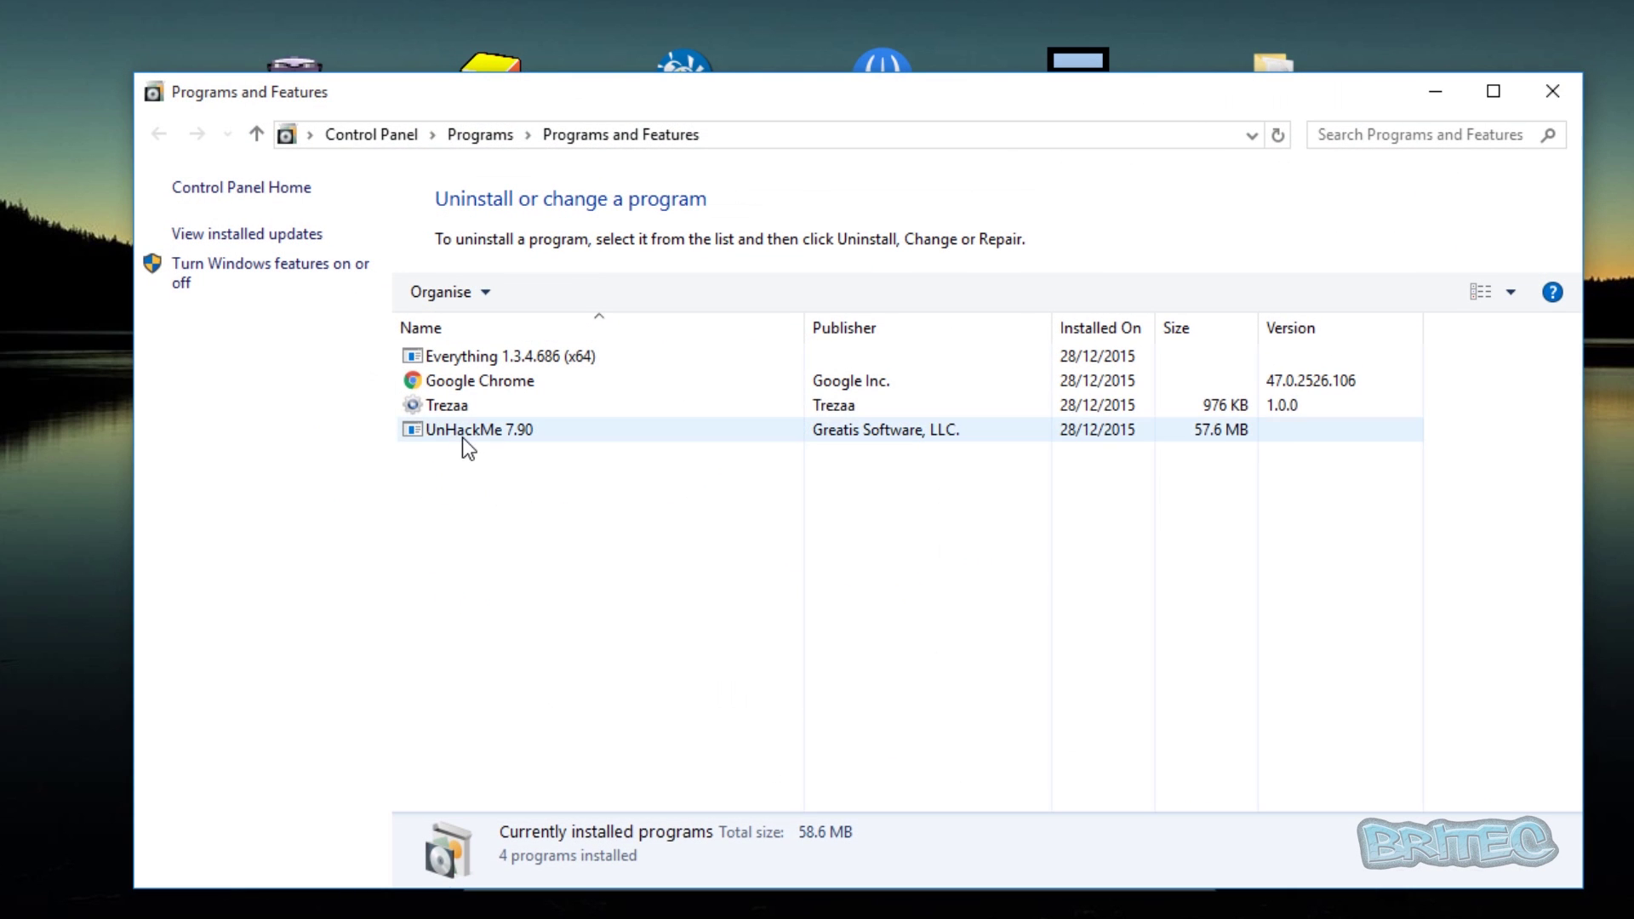
- Uninstall Trezaa from Programs and Features, dismiss the Error 1001, and return to UnHackMe
click(462, 406)
click(549, 294)
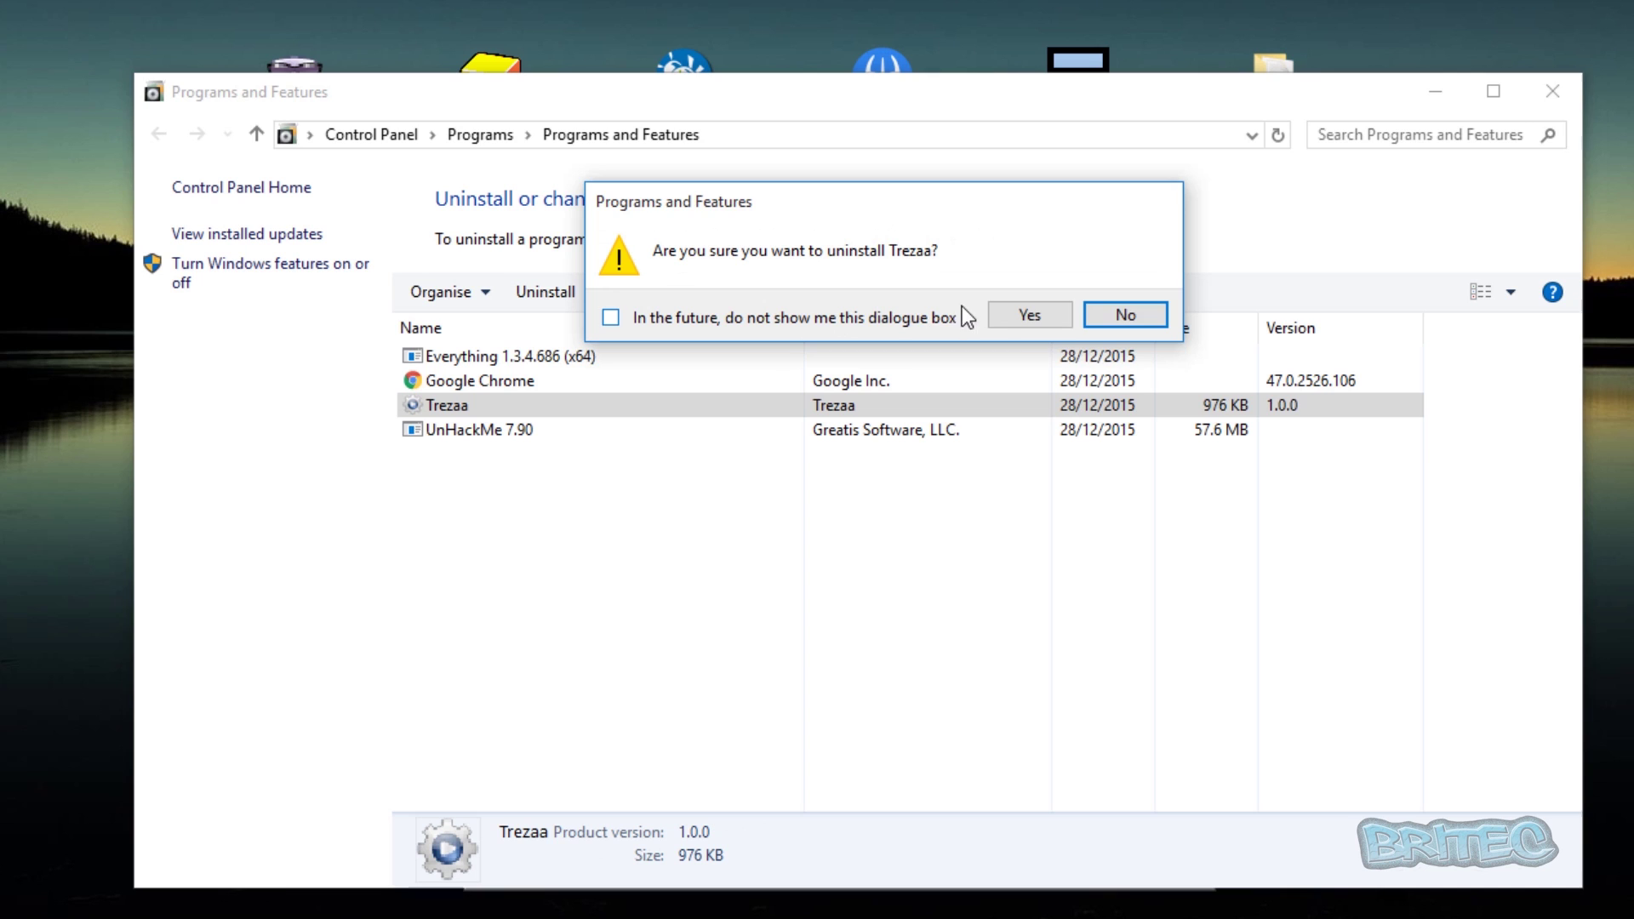
click(1015, 320)
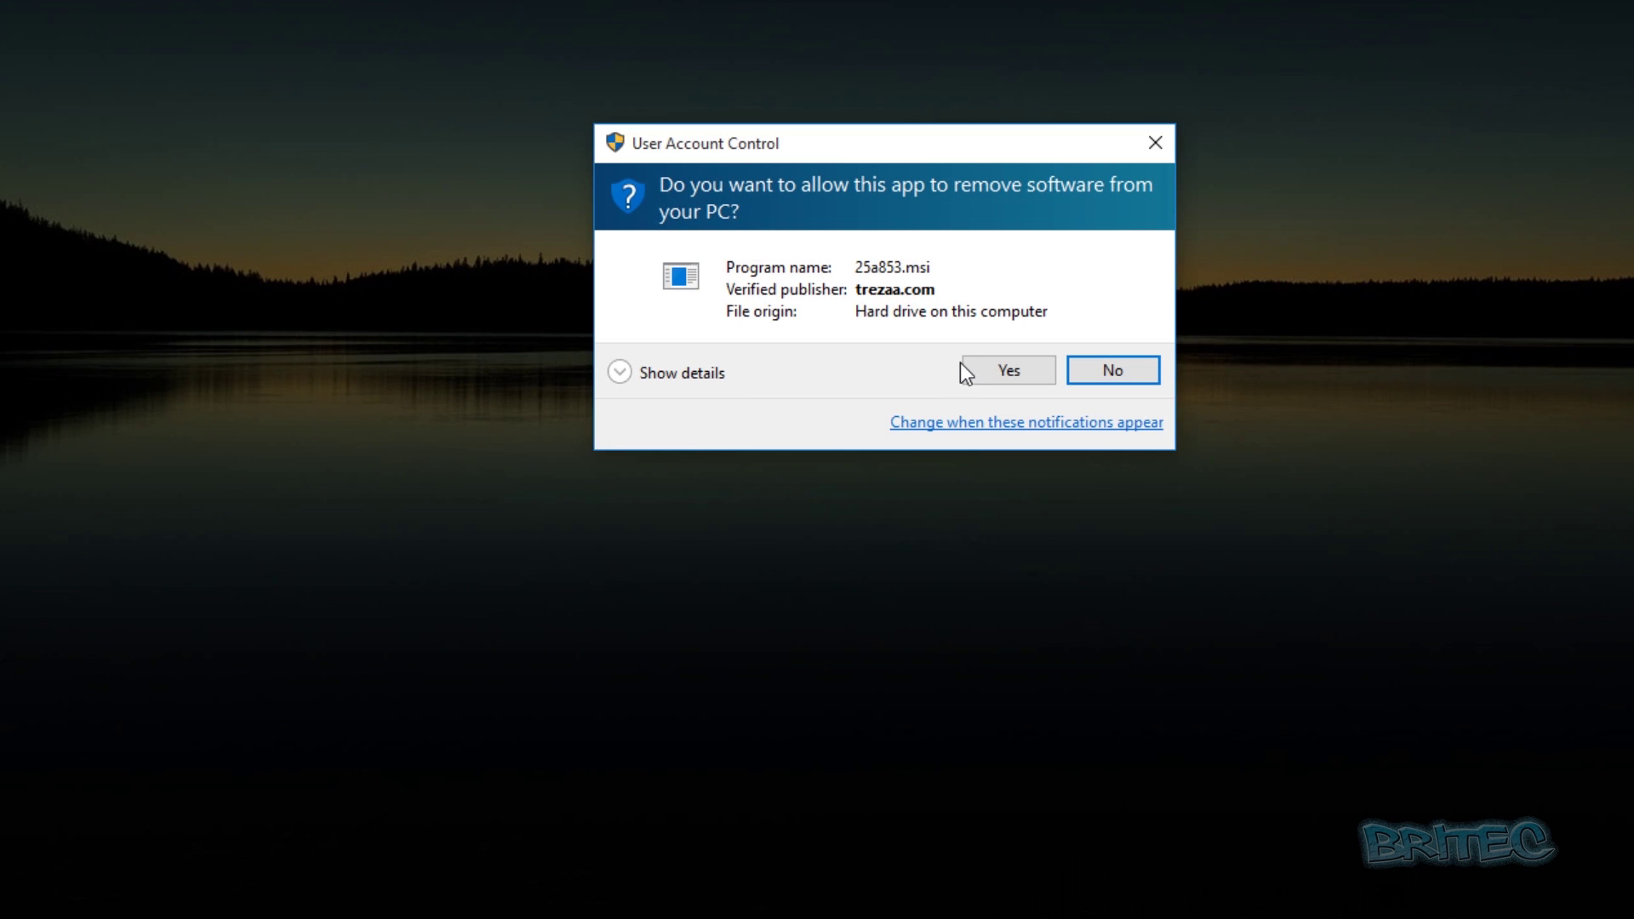
click(1000, 372)
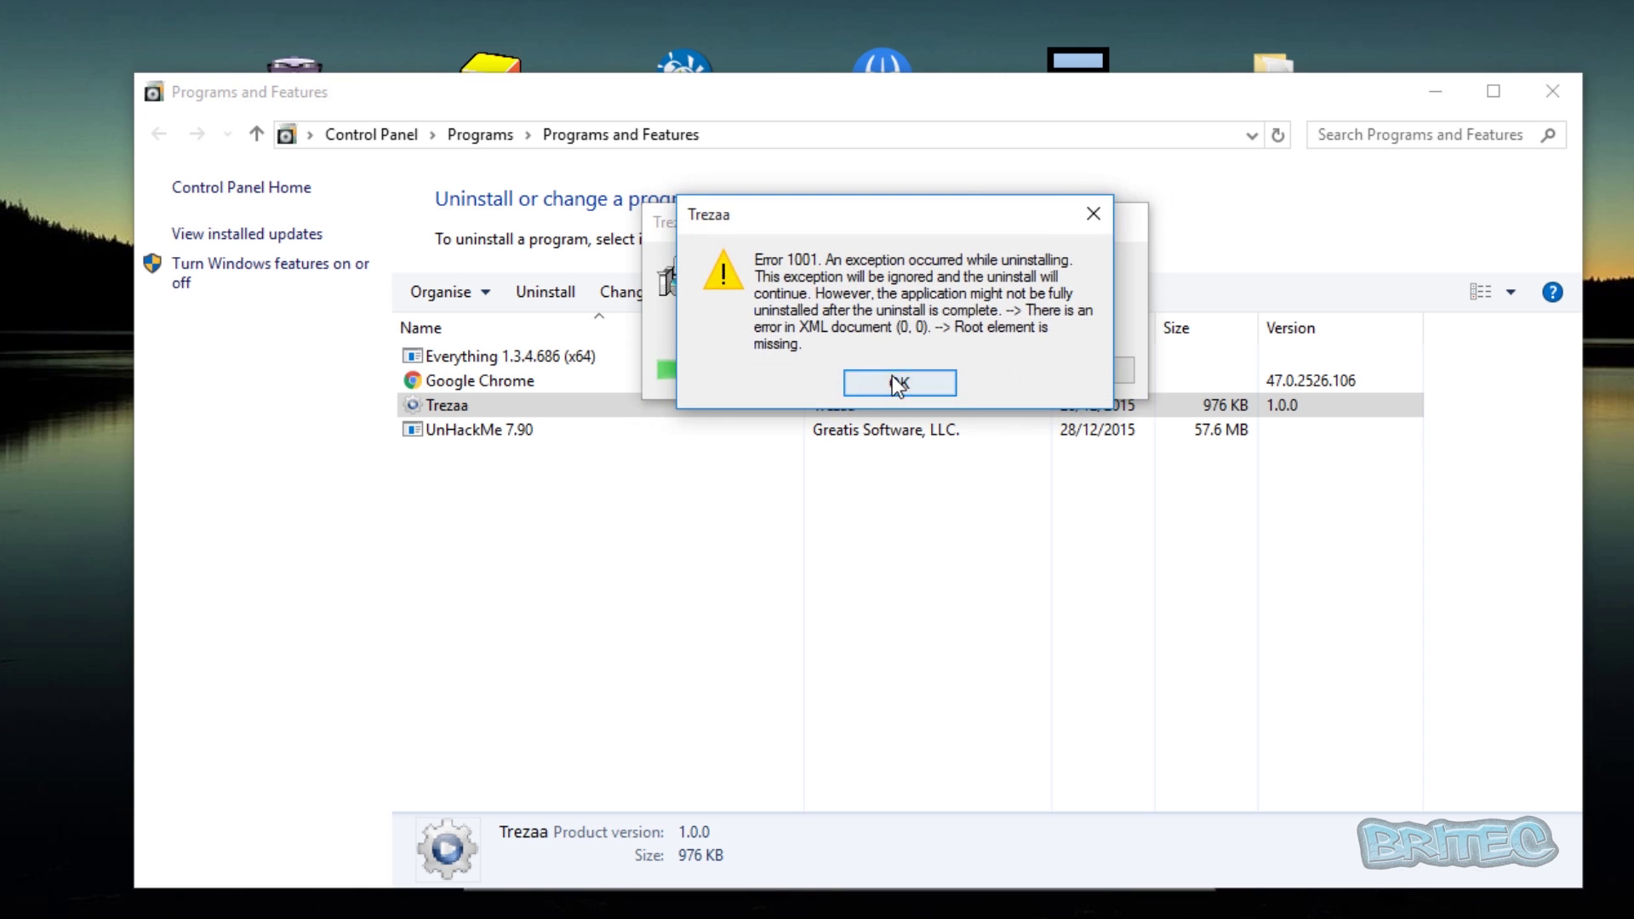
click(893, 379)
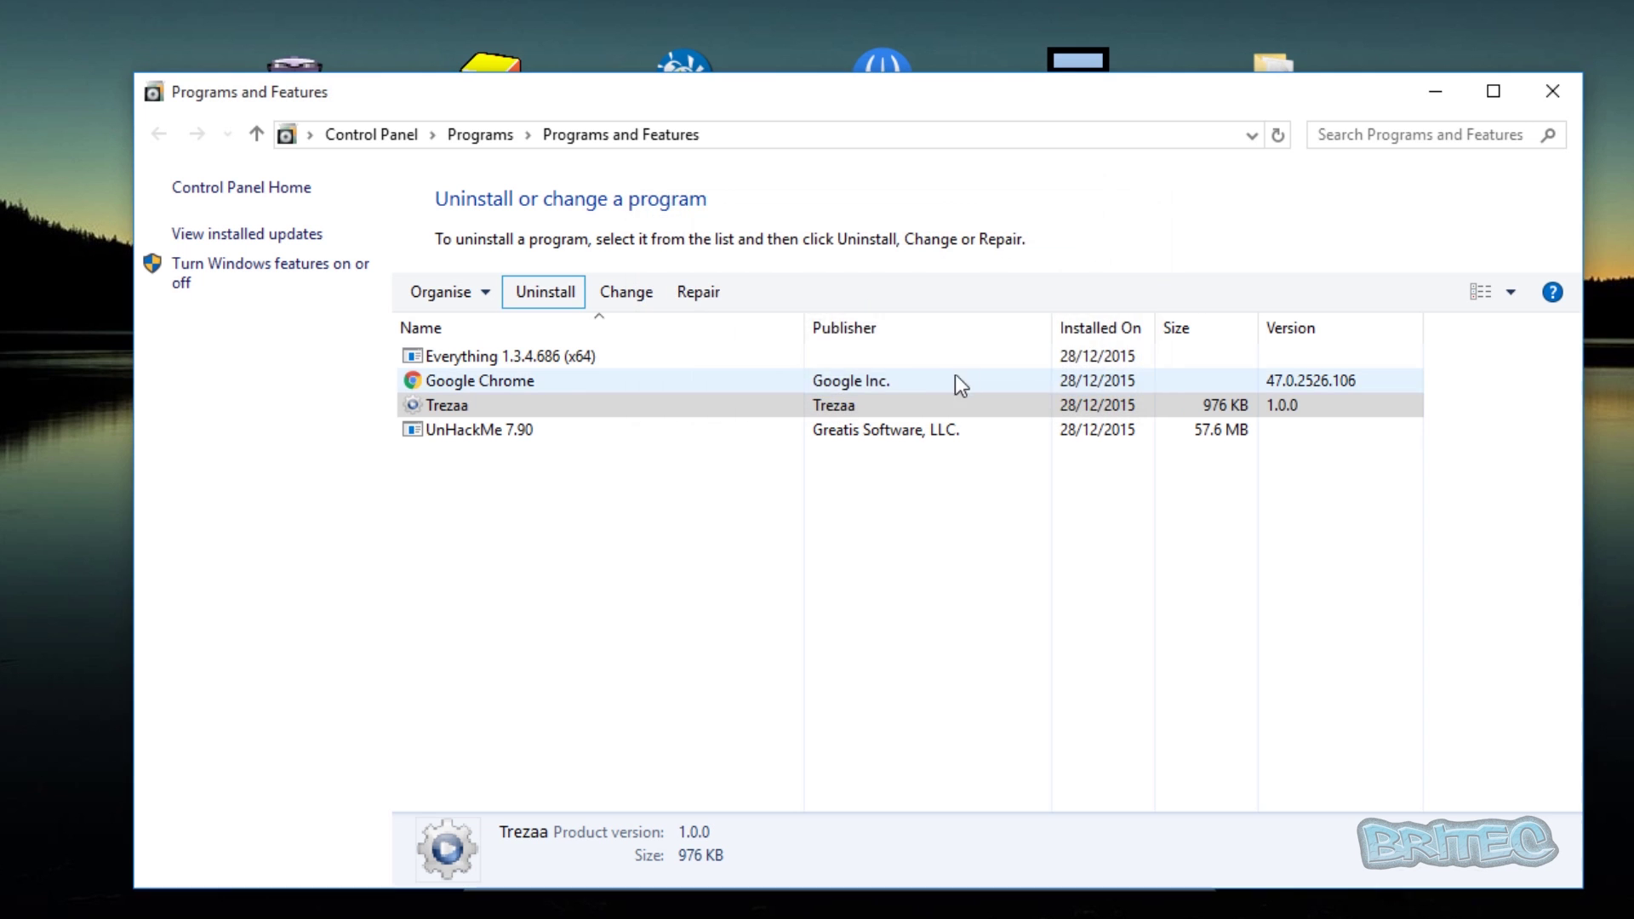
click(1550, 99)
click(556, 667)
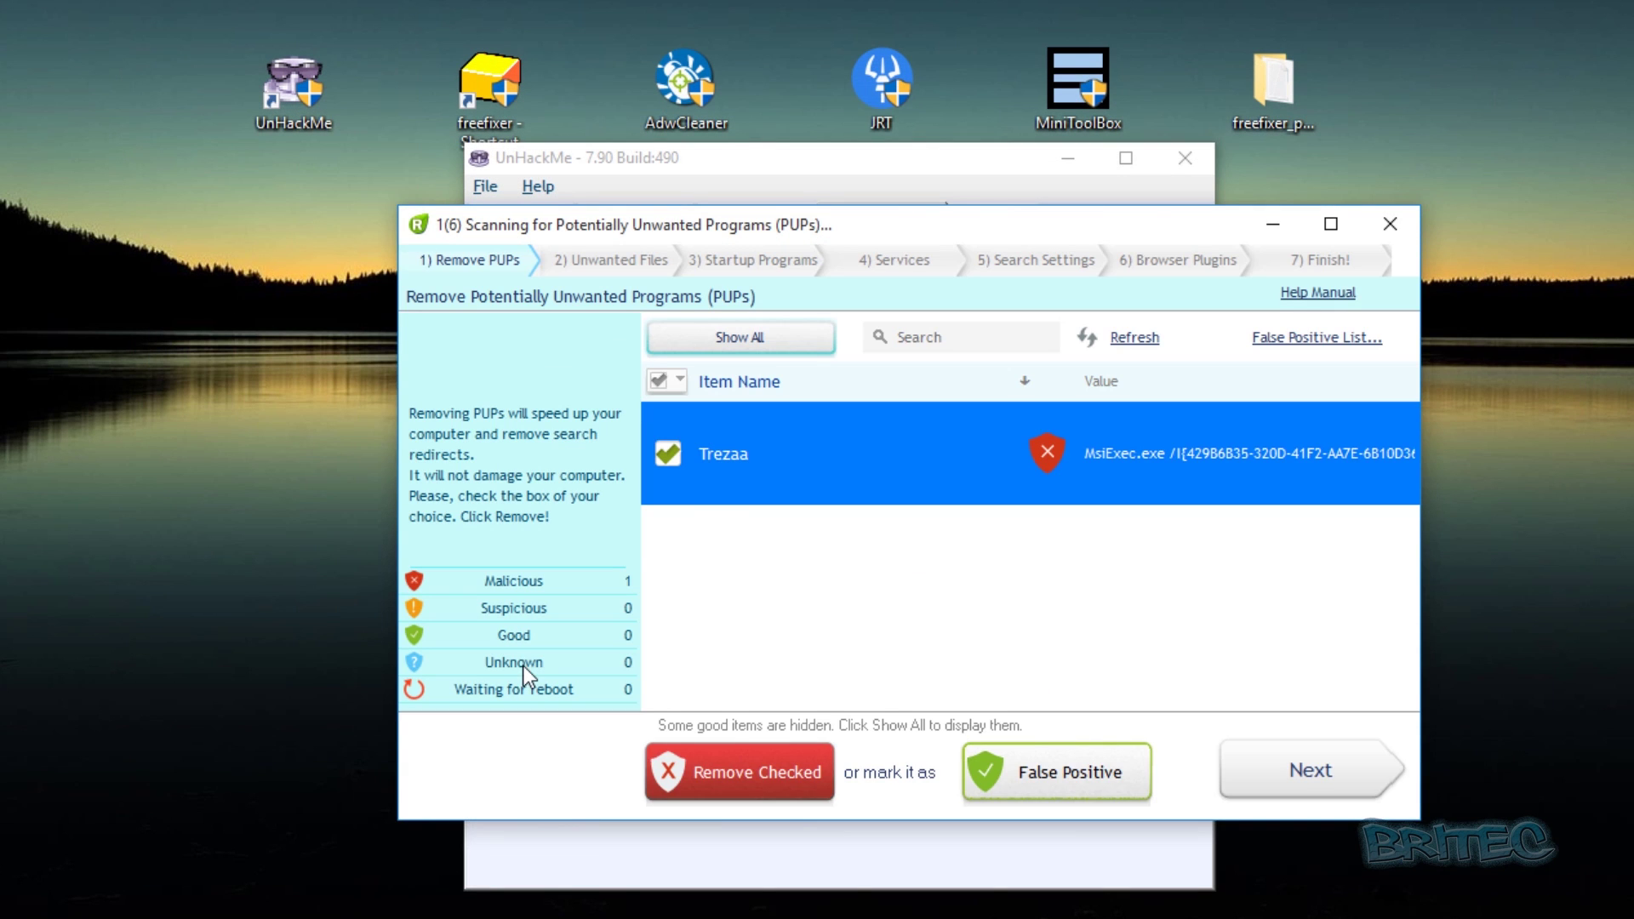
- Delete Trezaa's leftover files, then its remaining program folder, from UnHackMe's Unwanted Files step
click(1269, 769)
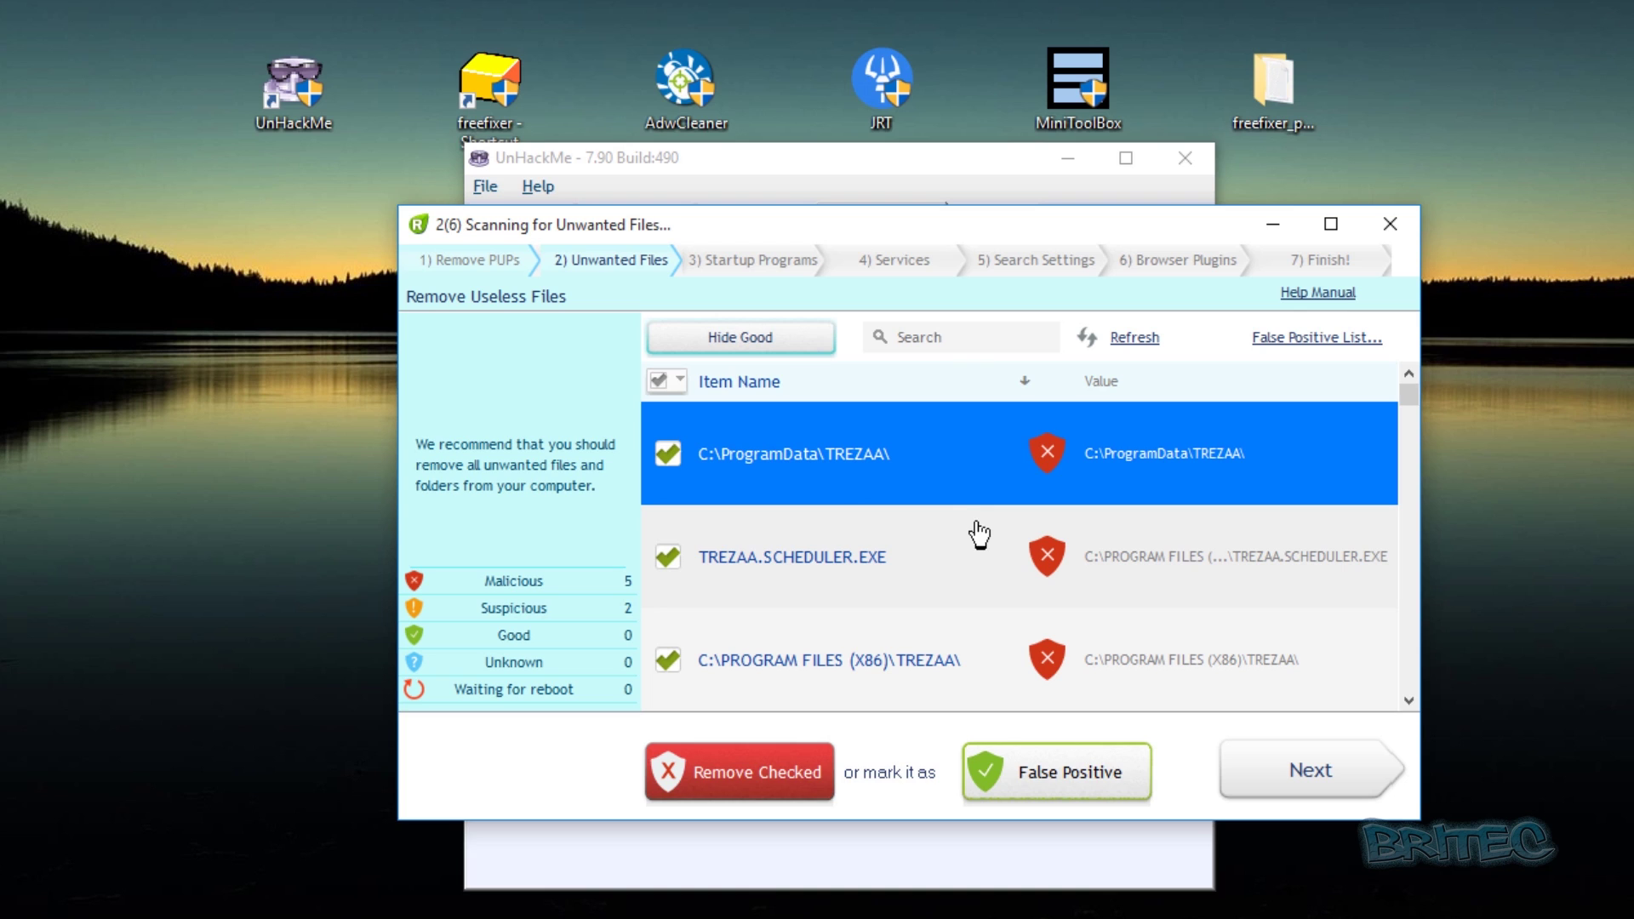
click(760, 756)
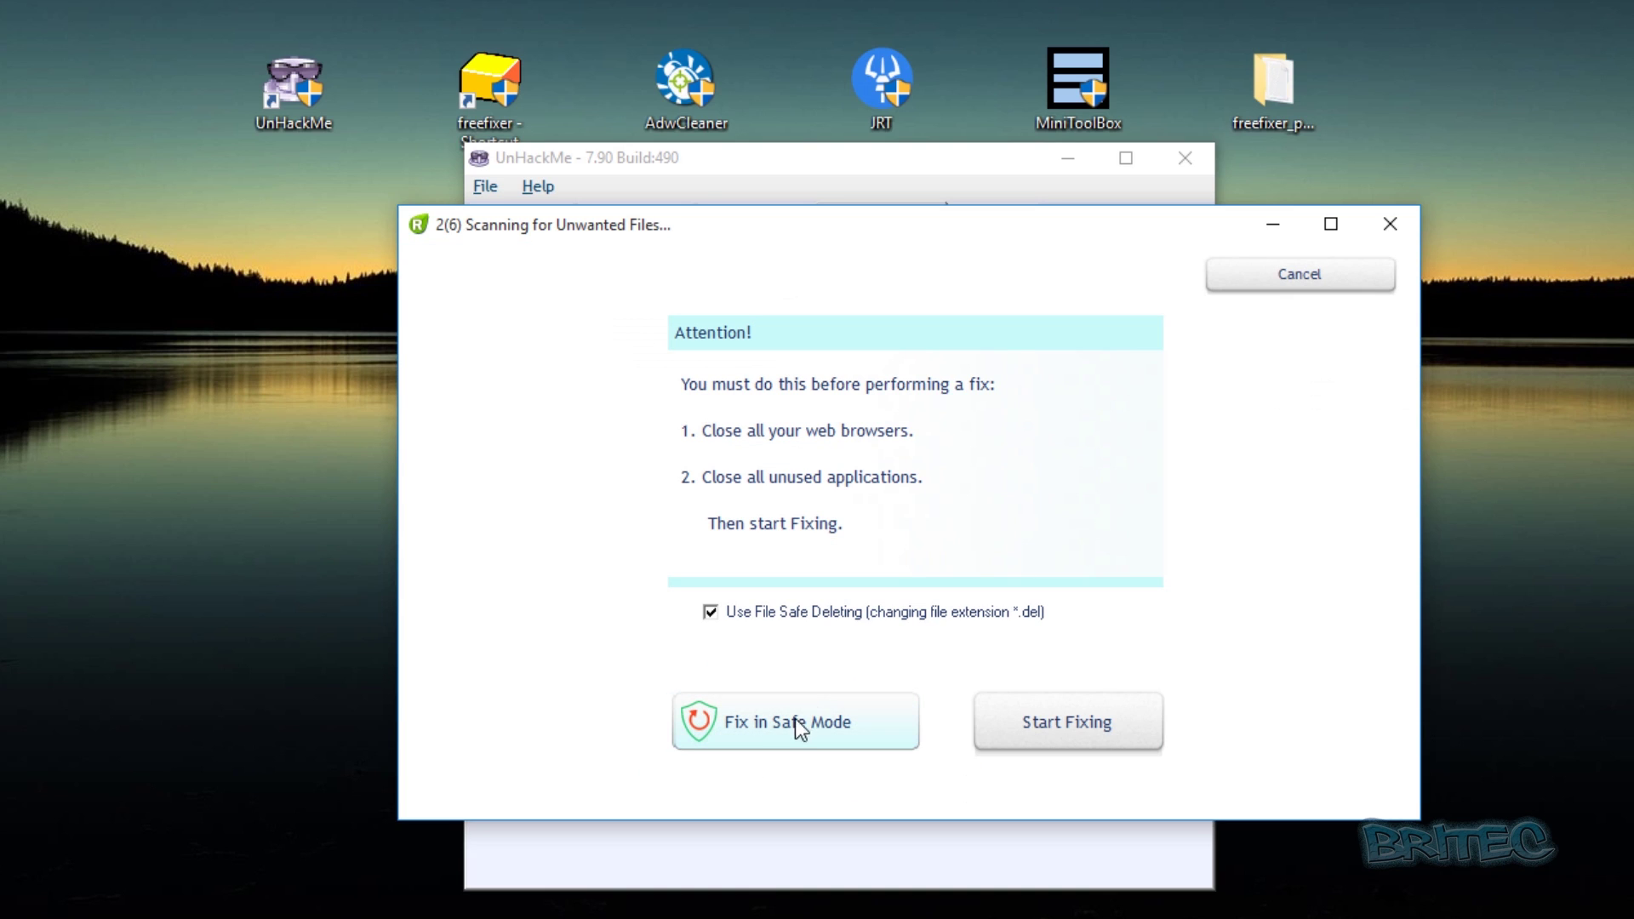
click(1028, 743)
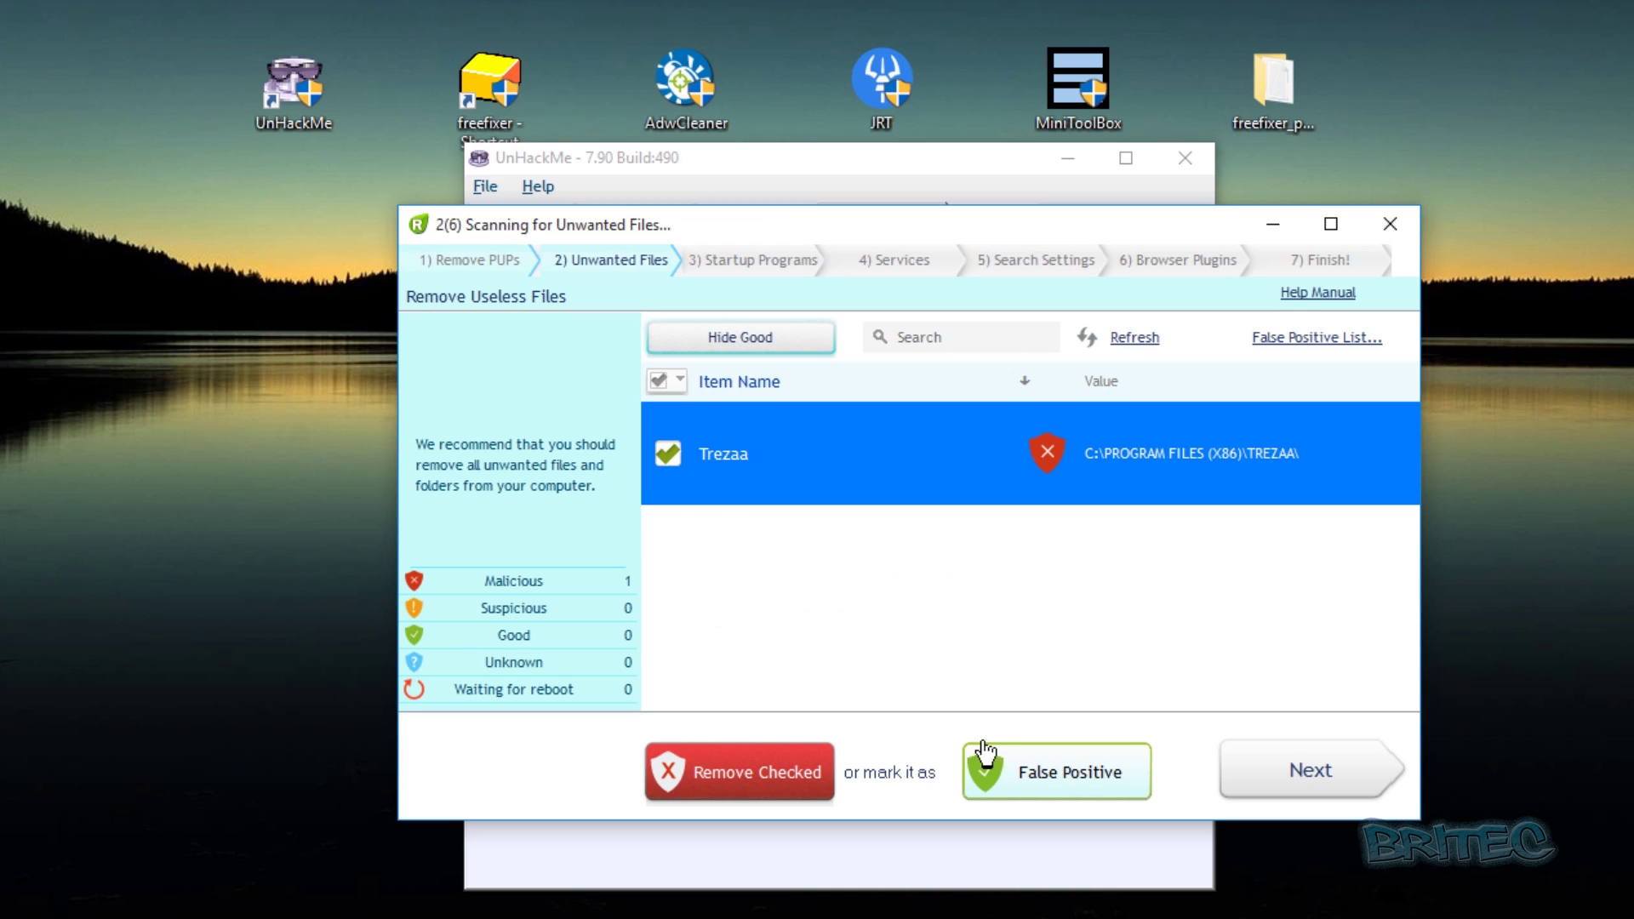
click(783, 782)
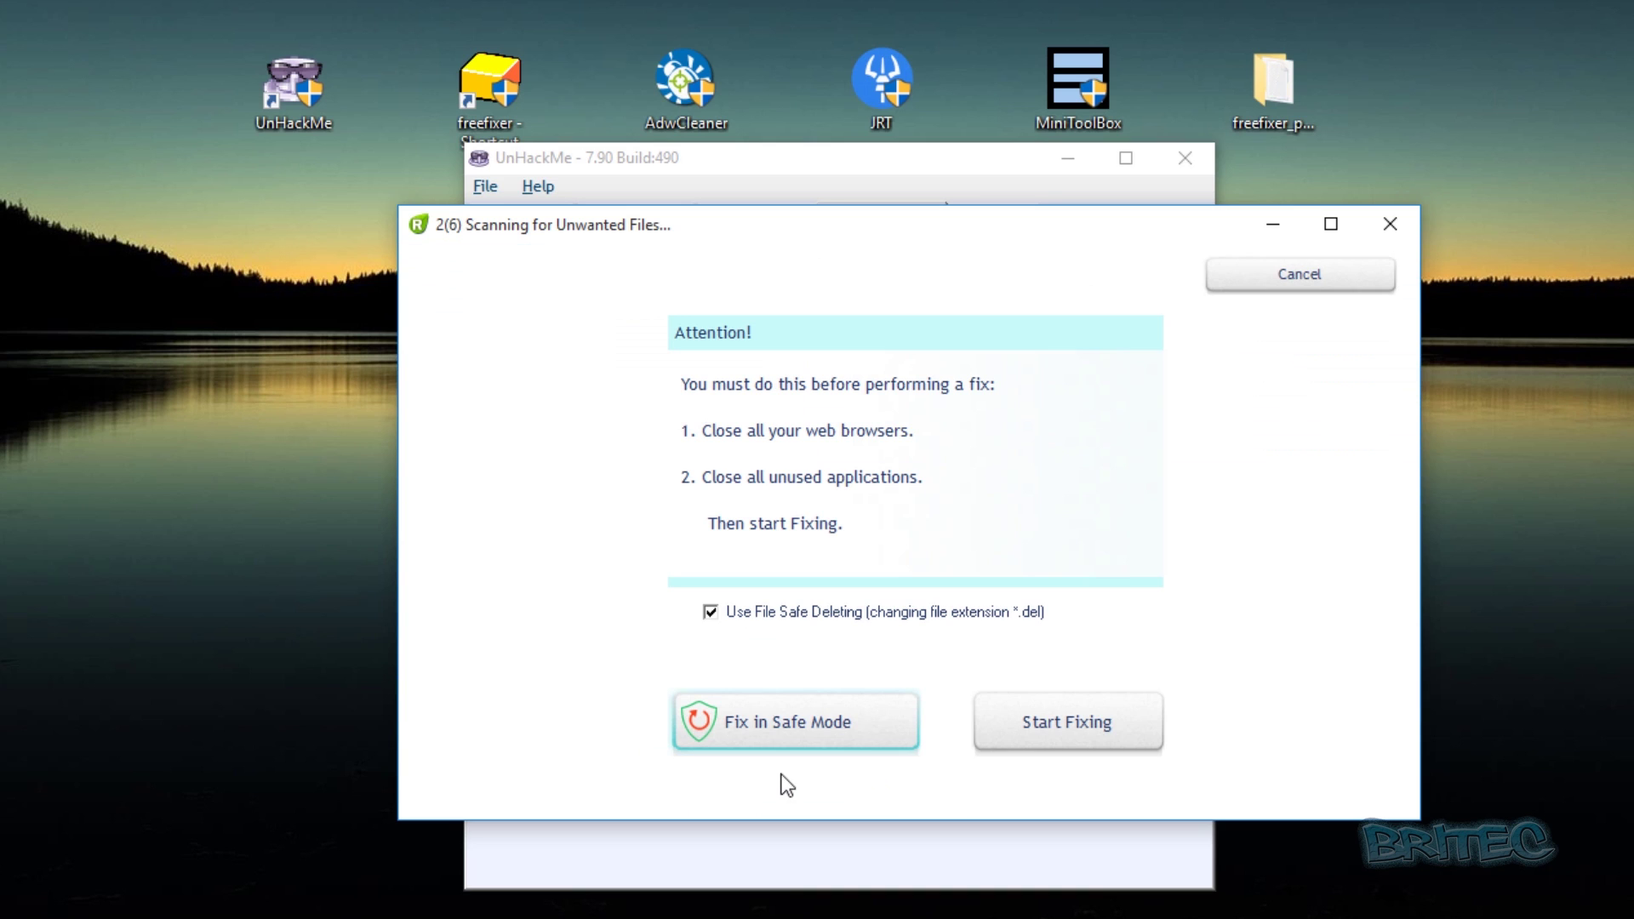
click(1026, 731)
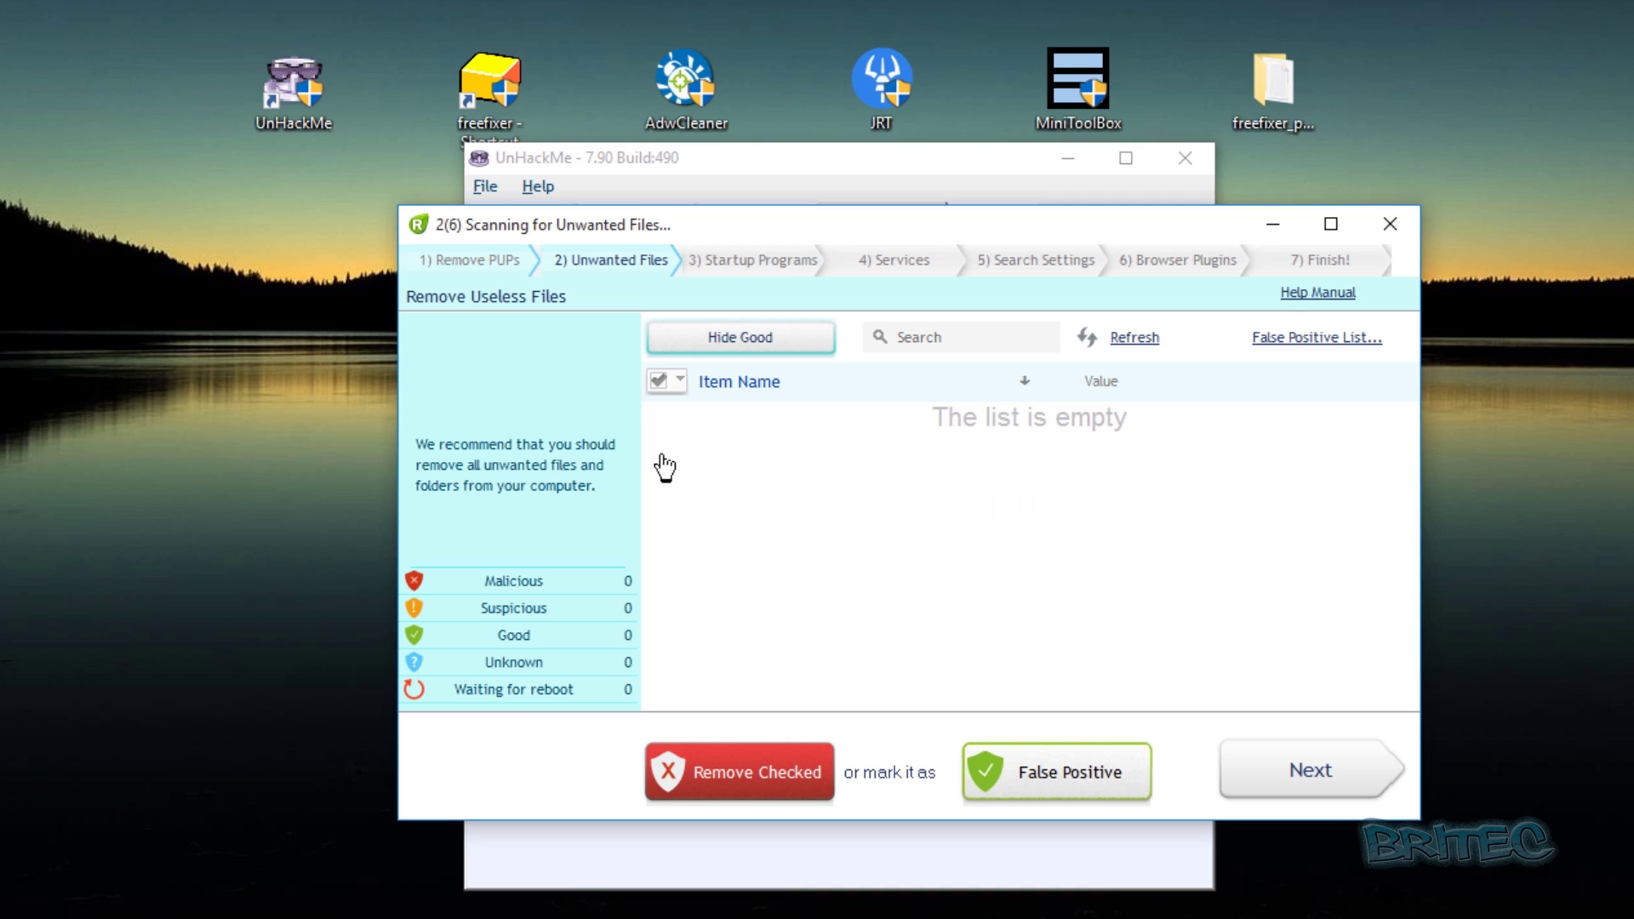
click(1309, 779)
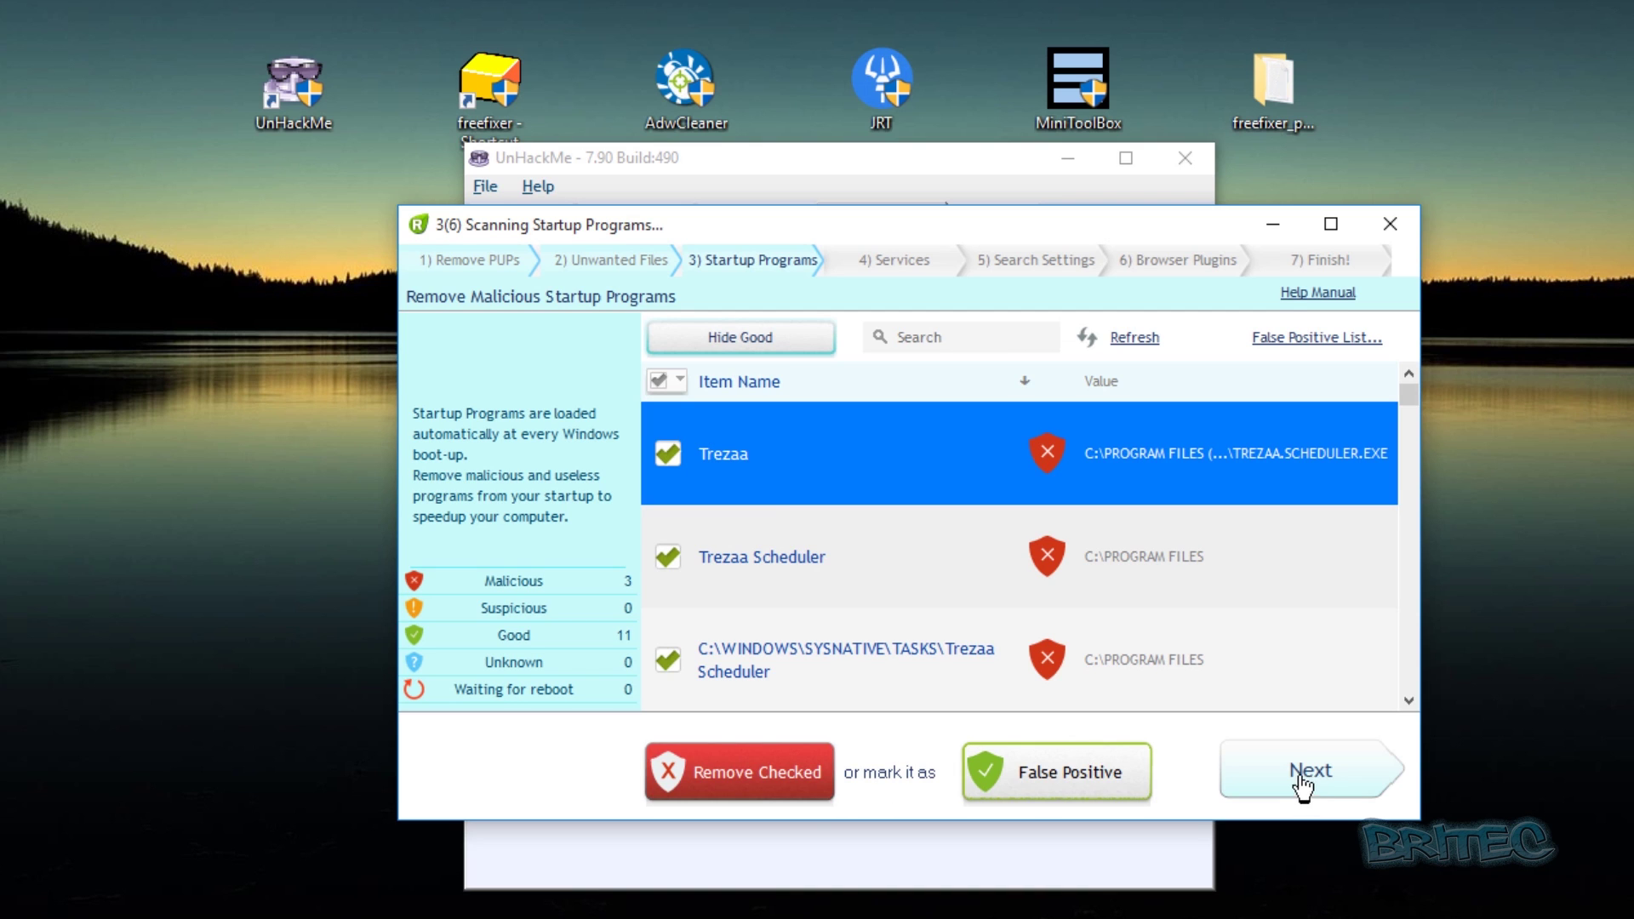
- Remove the three malicious Trezaa startup entries in UnHackMe
click(713, 779)
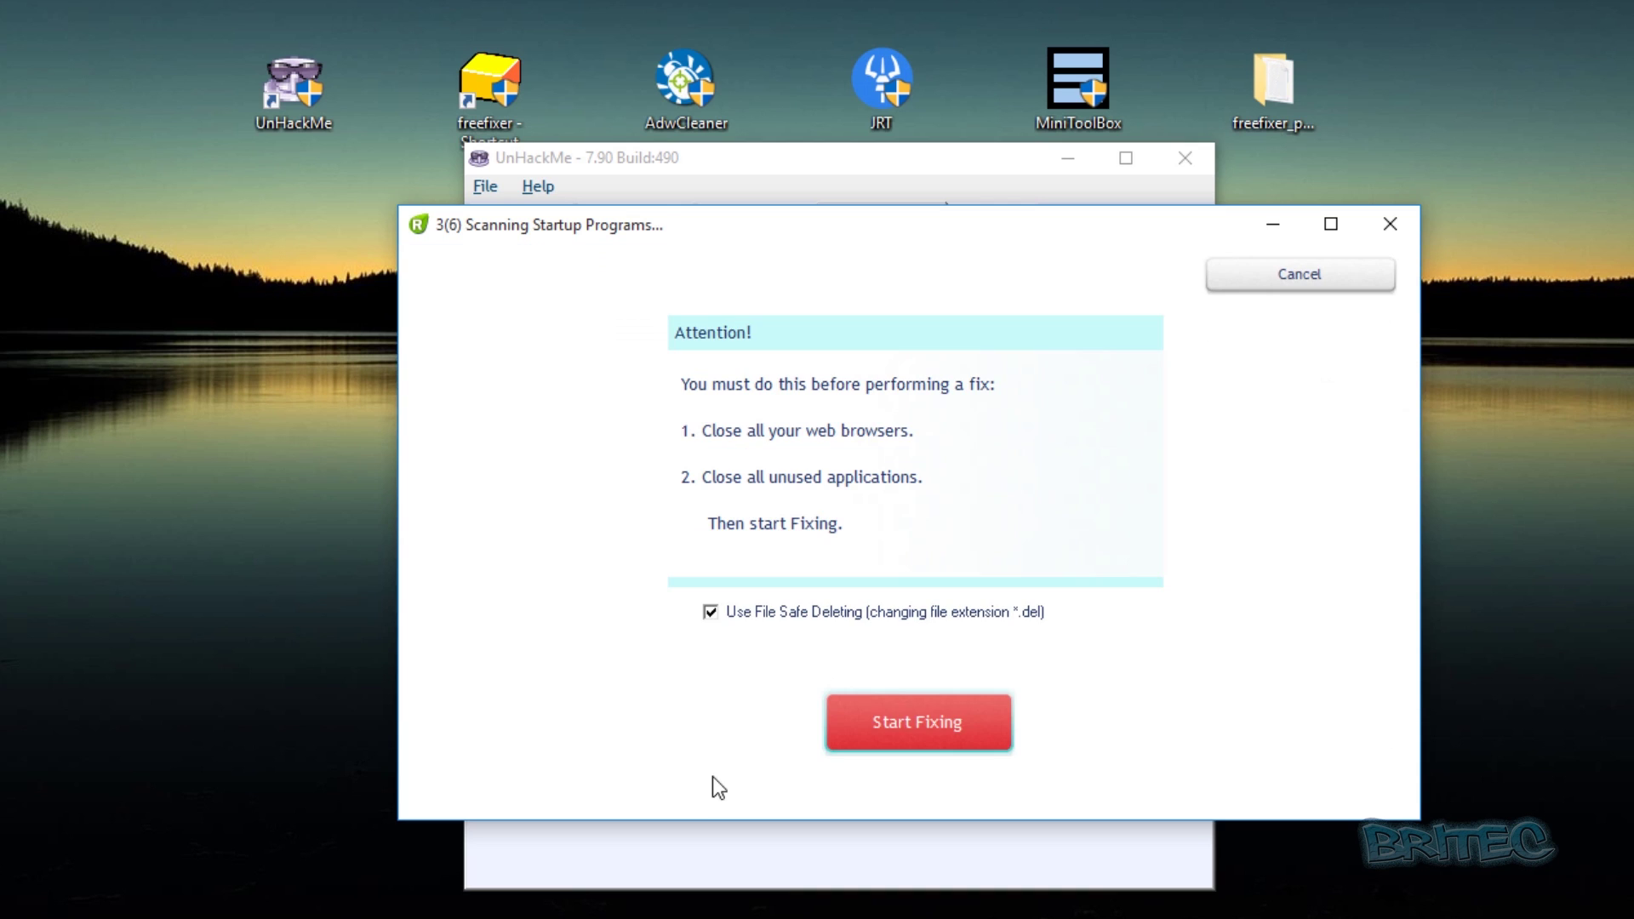
click(916, 727)
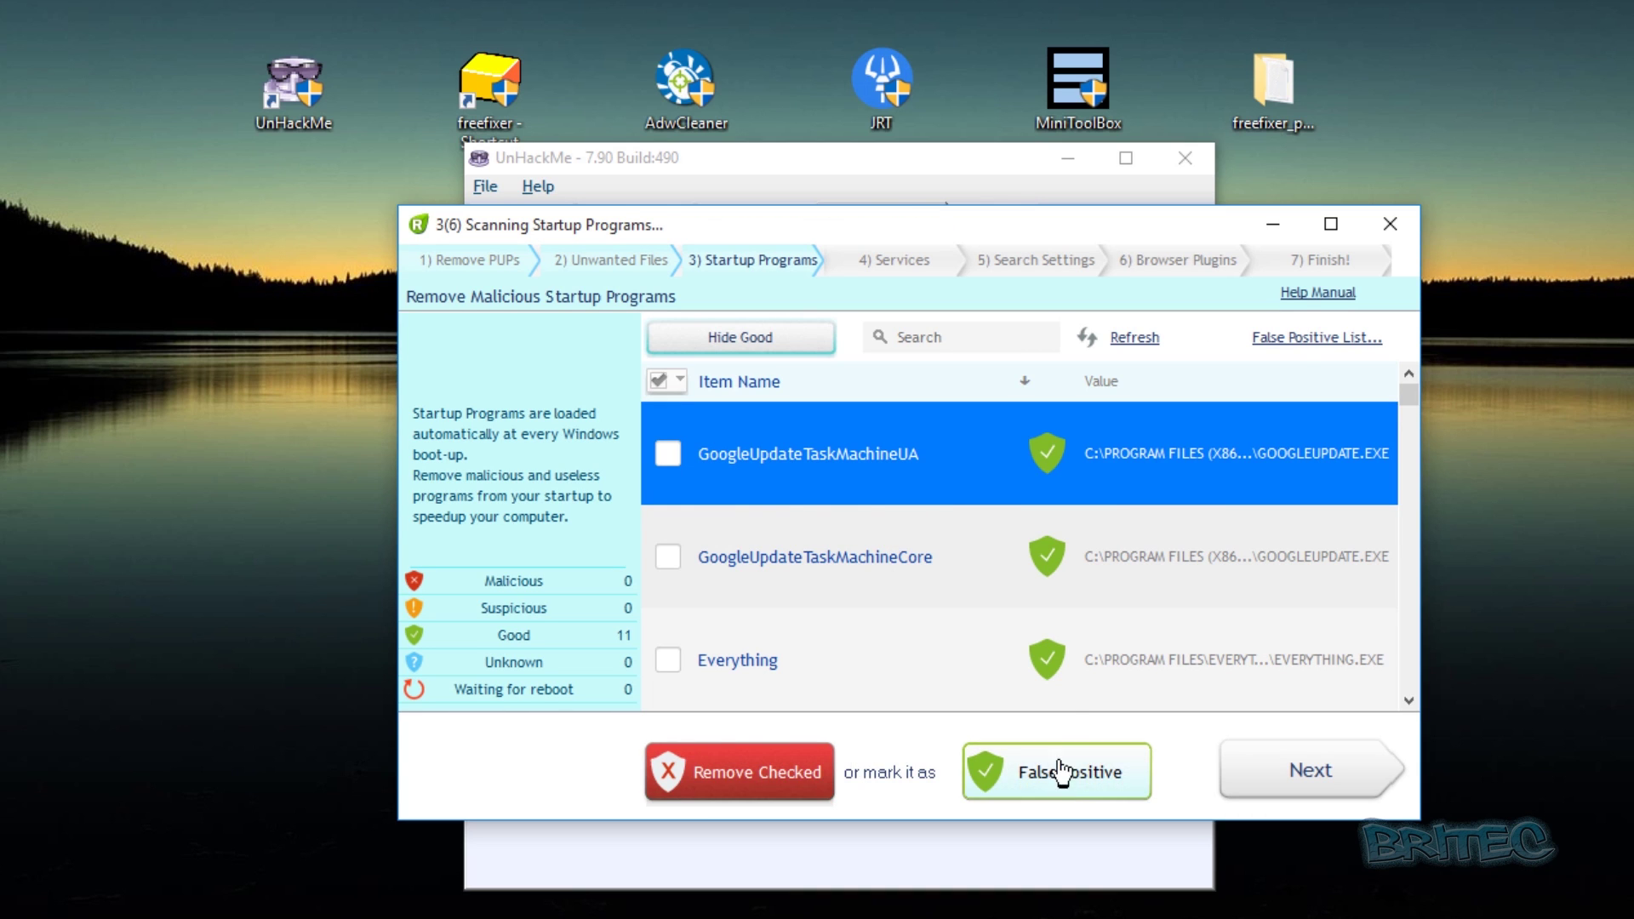
click(1308, 780)
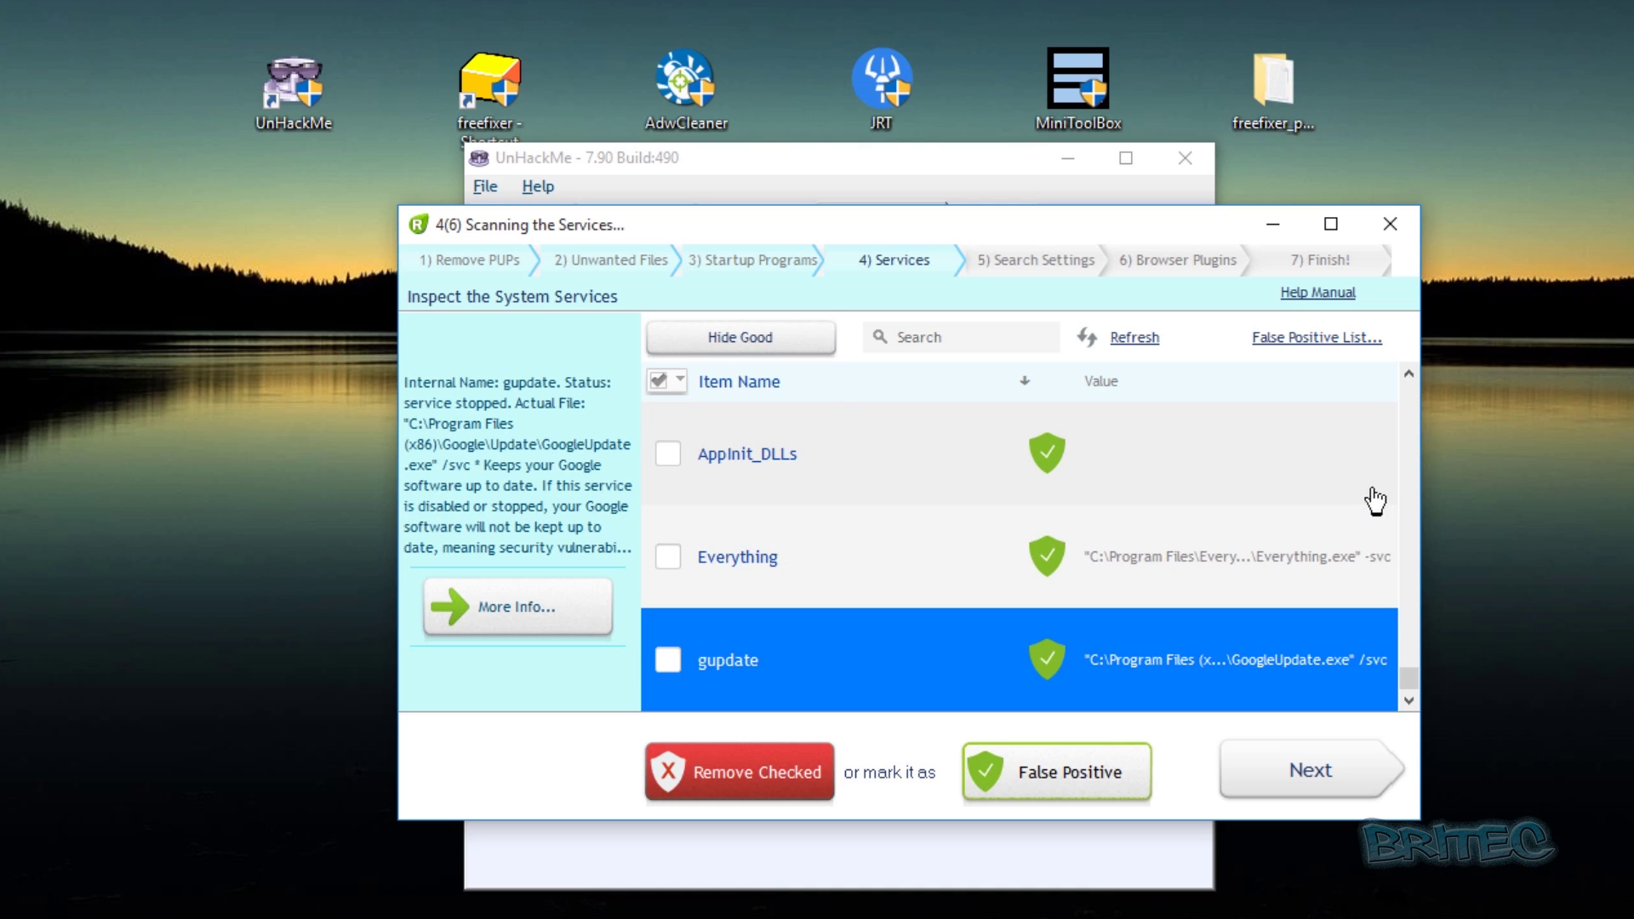
- Pass the search settings and browser plugins checks, finish the scan, and restart Windows
click(1328, 773)
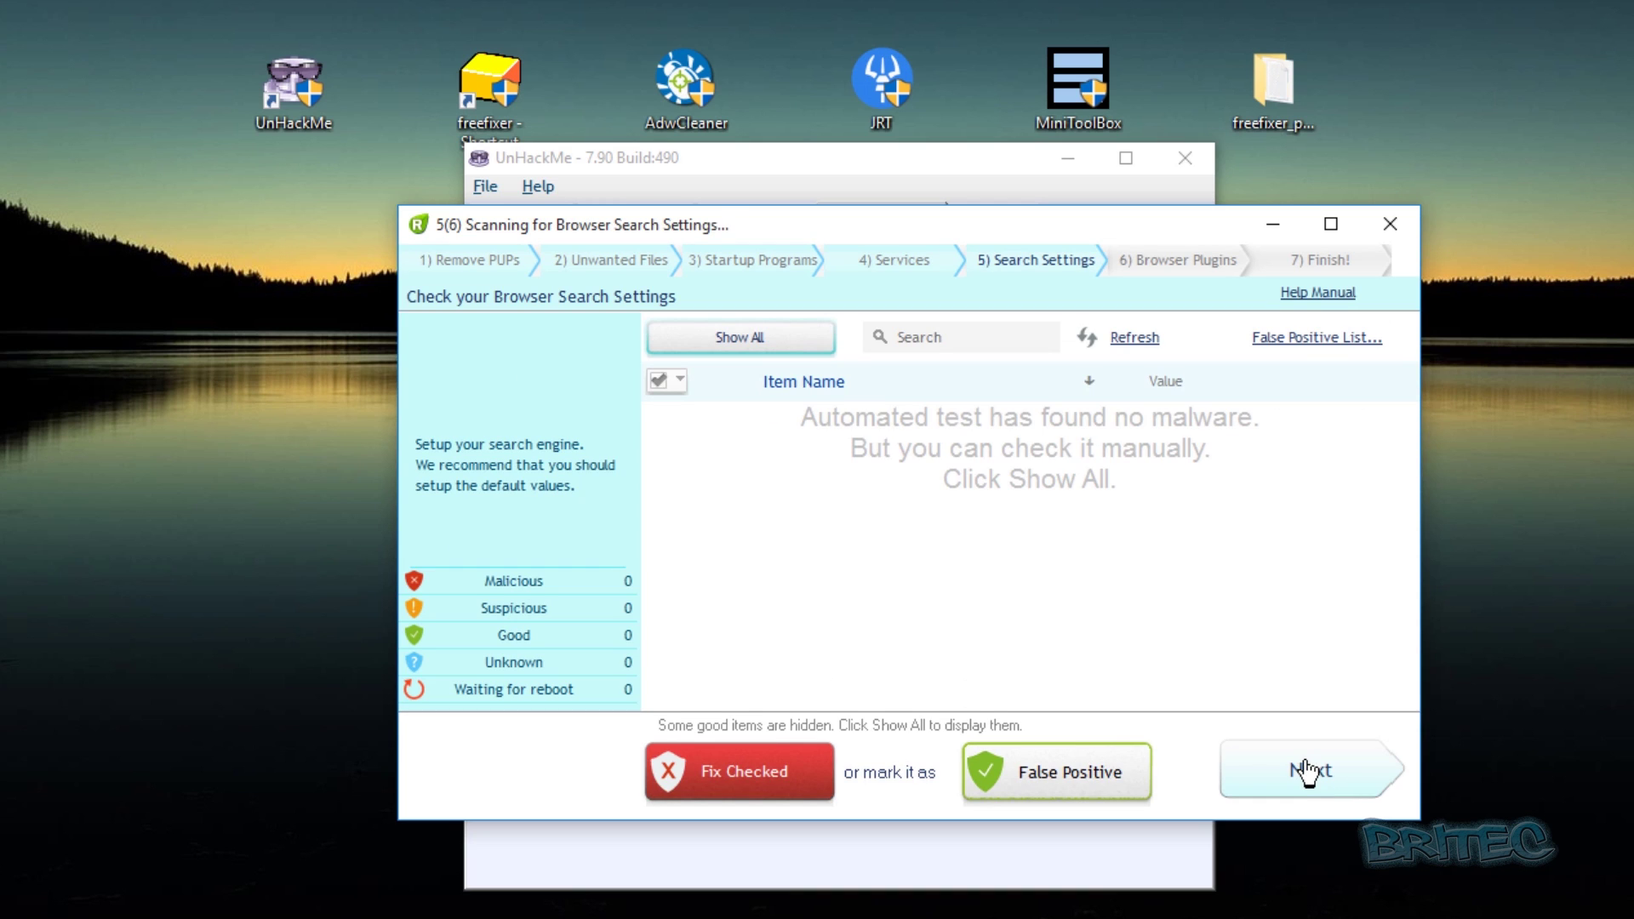
click(1305, 773)
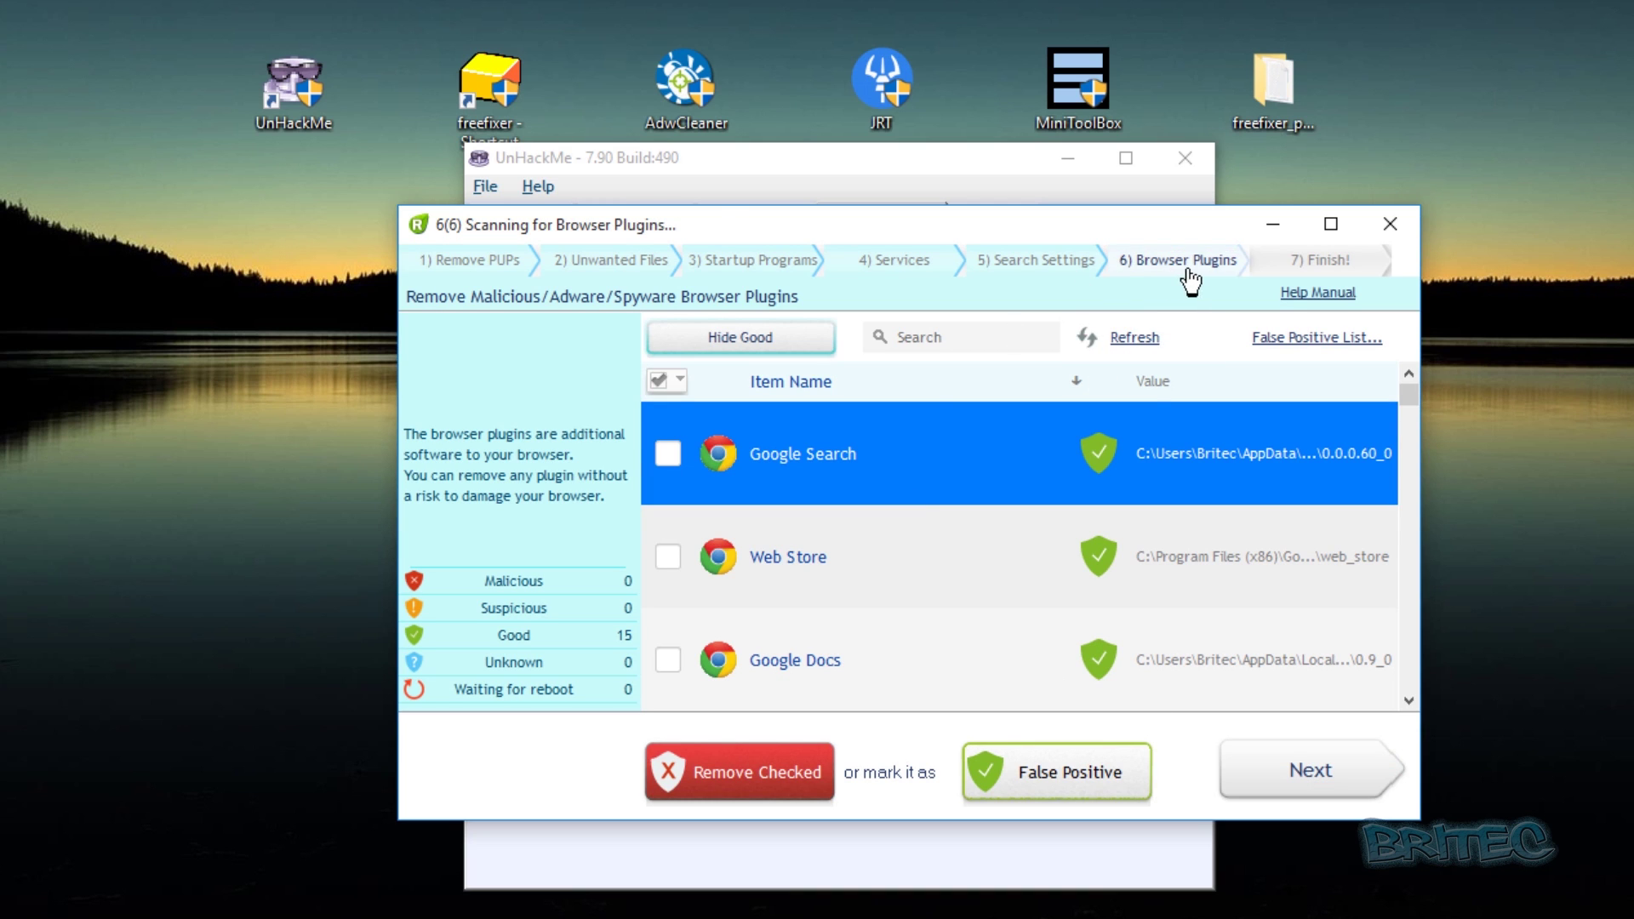
click(1316, 769)
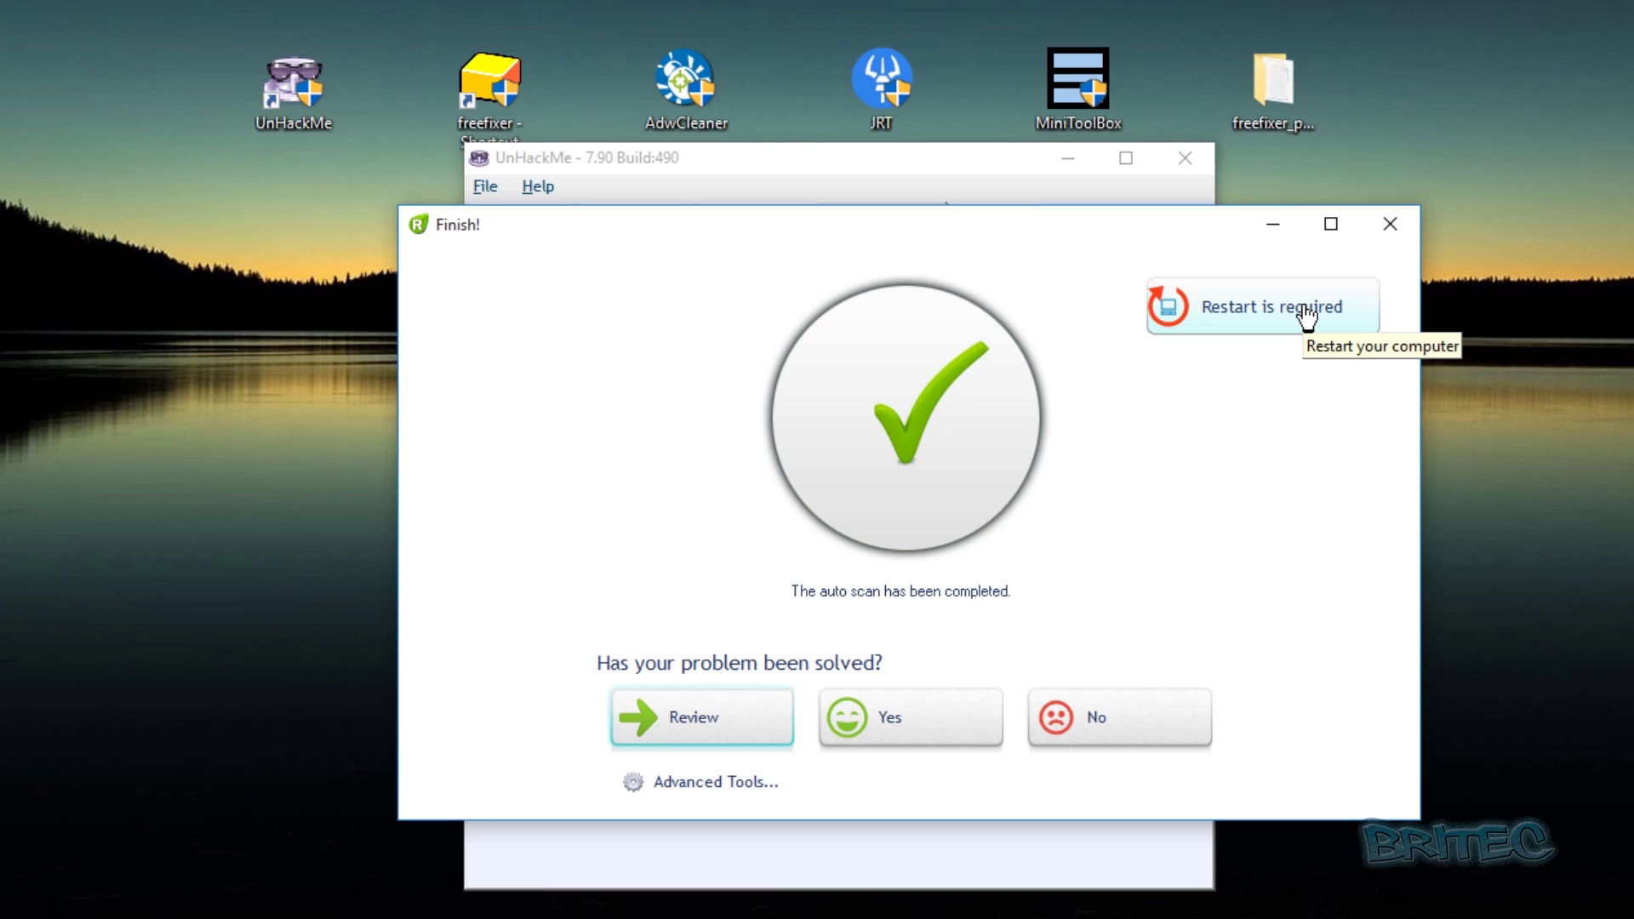
click(1279, 322)
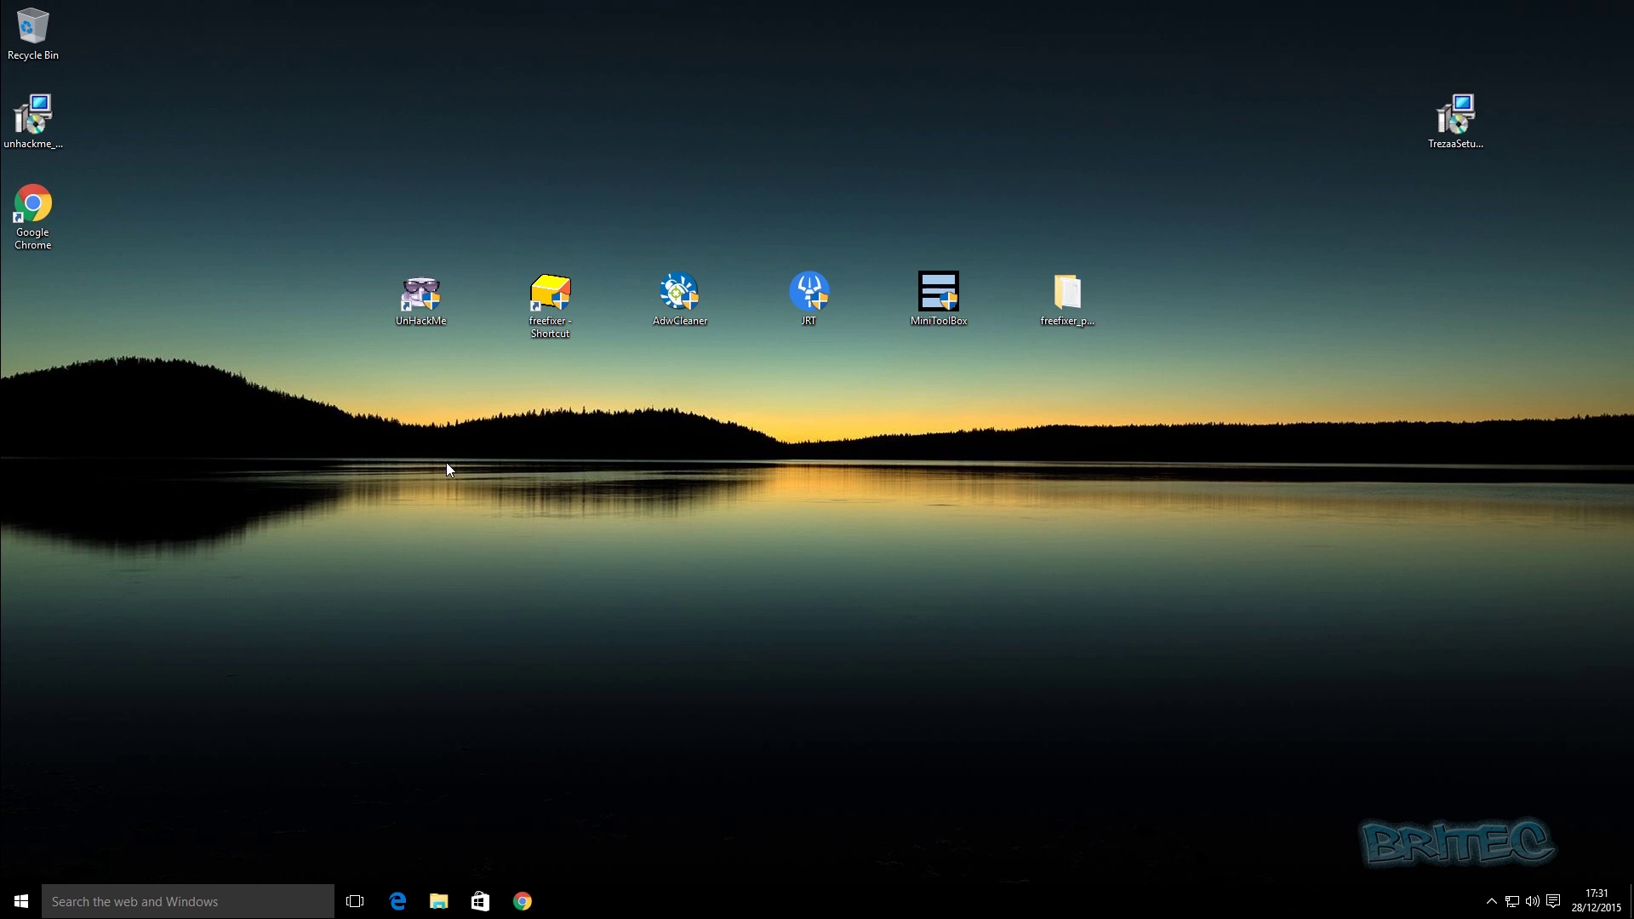
- Select the FreeFixer shortcut on the desktop after the reboot
click(540, 295)
- Launch FreeFixer, approve its UAC prompt, and start a computer scan
double_click(539, 294)
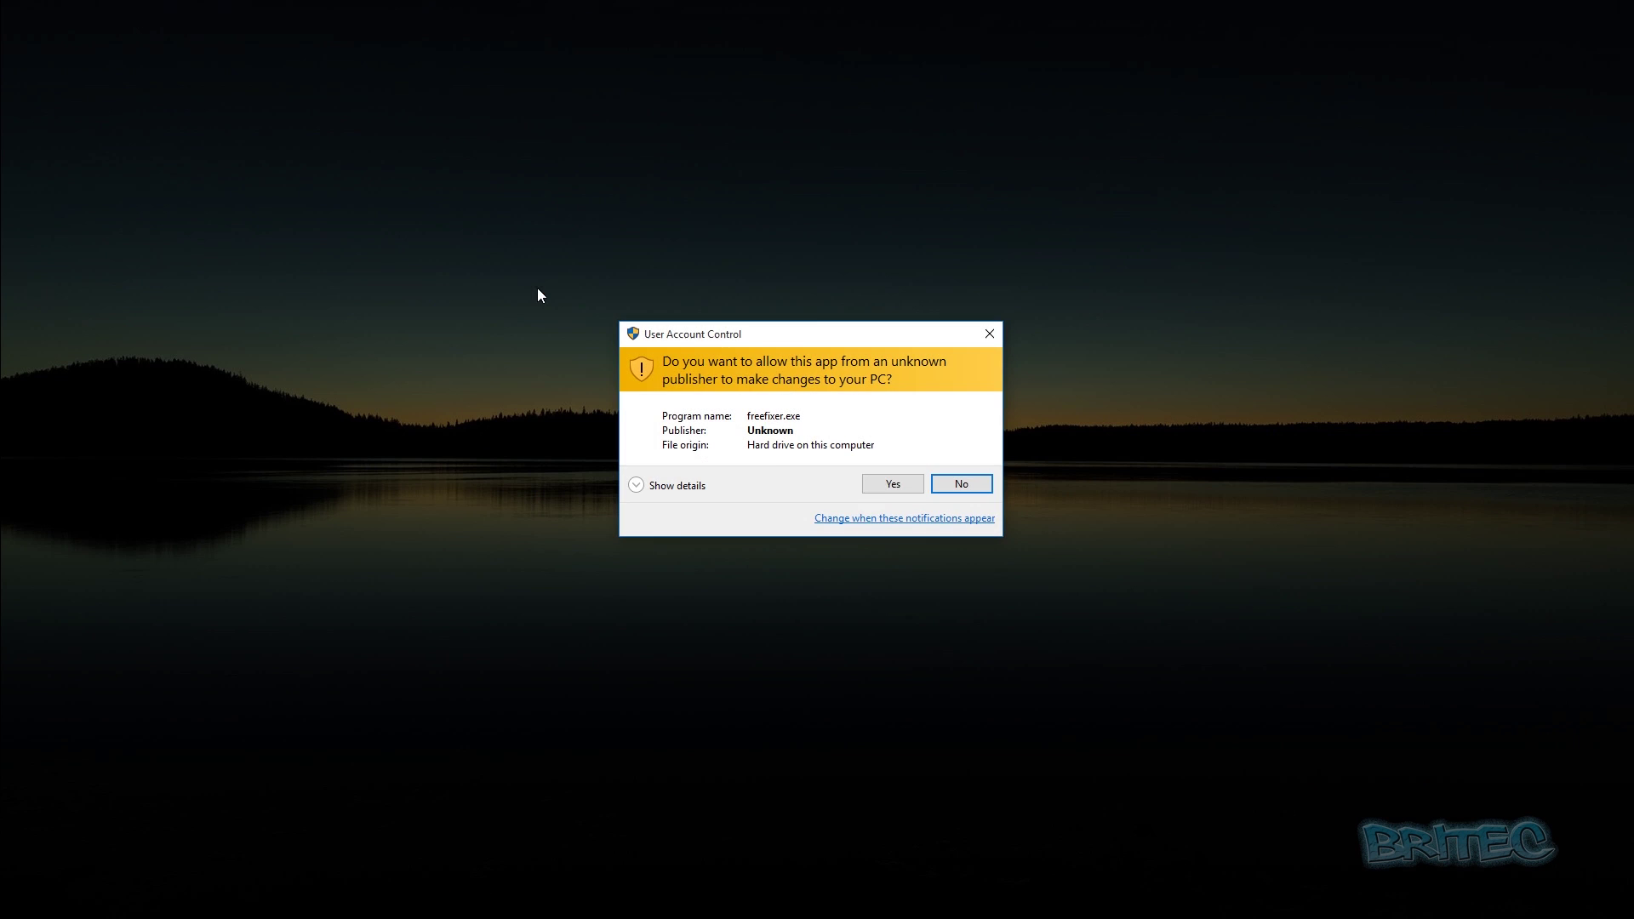
click(890, 485)
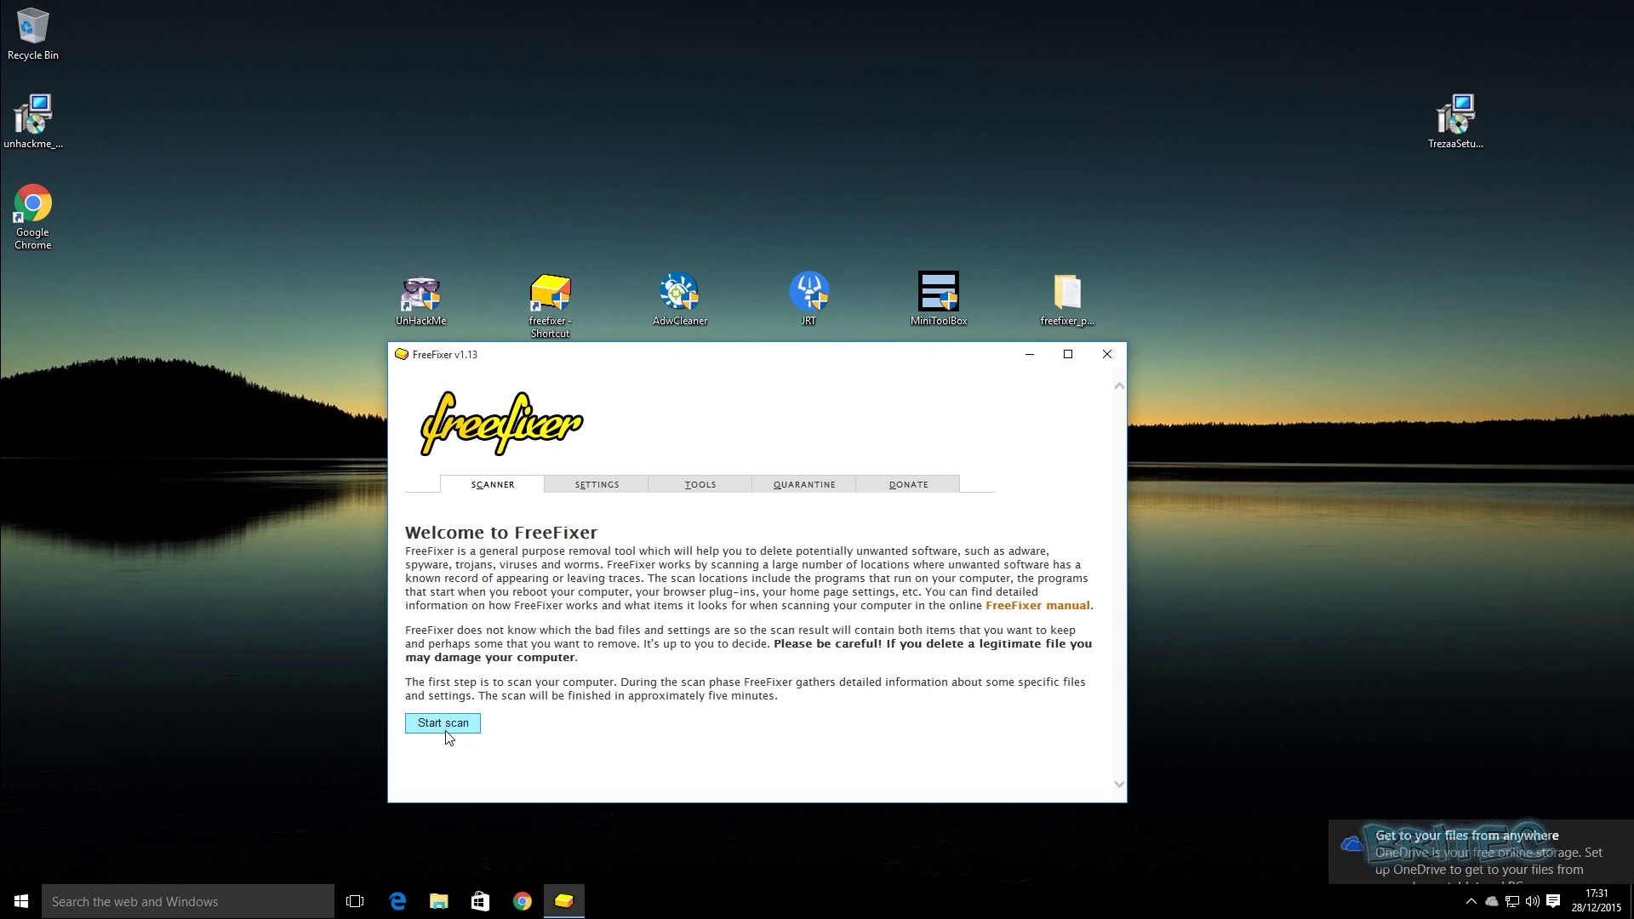
click(446, 726)
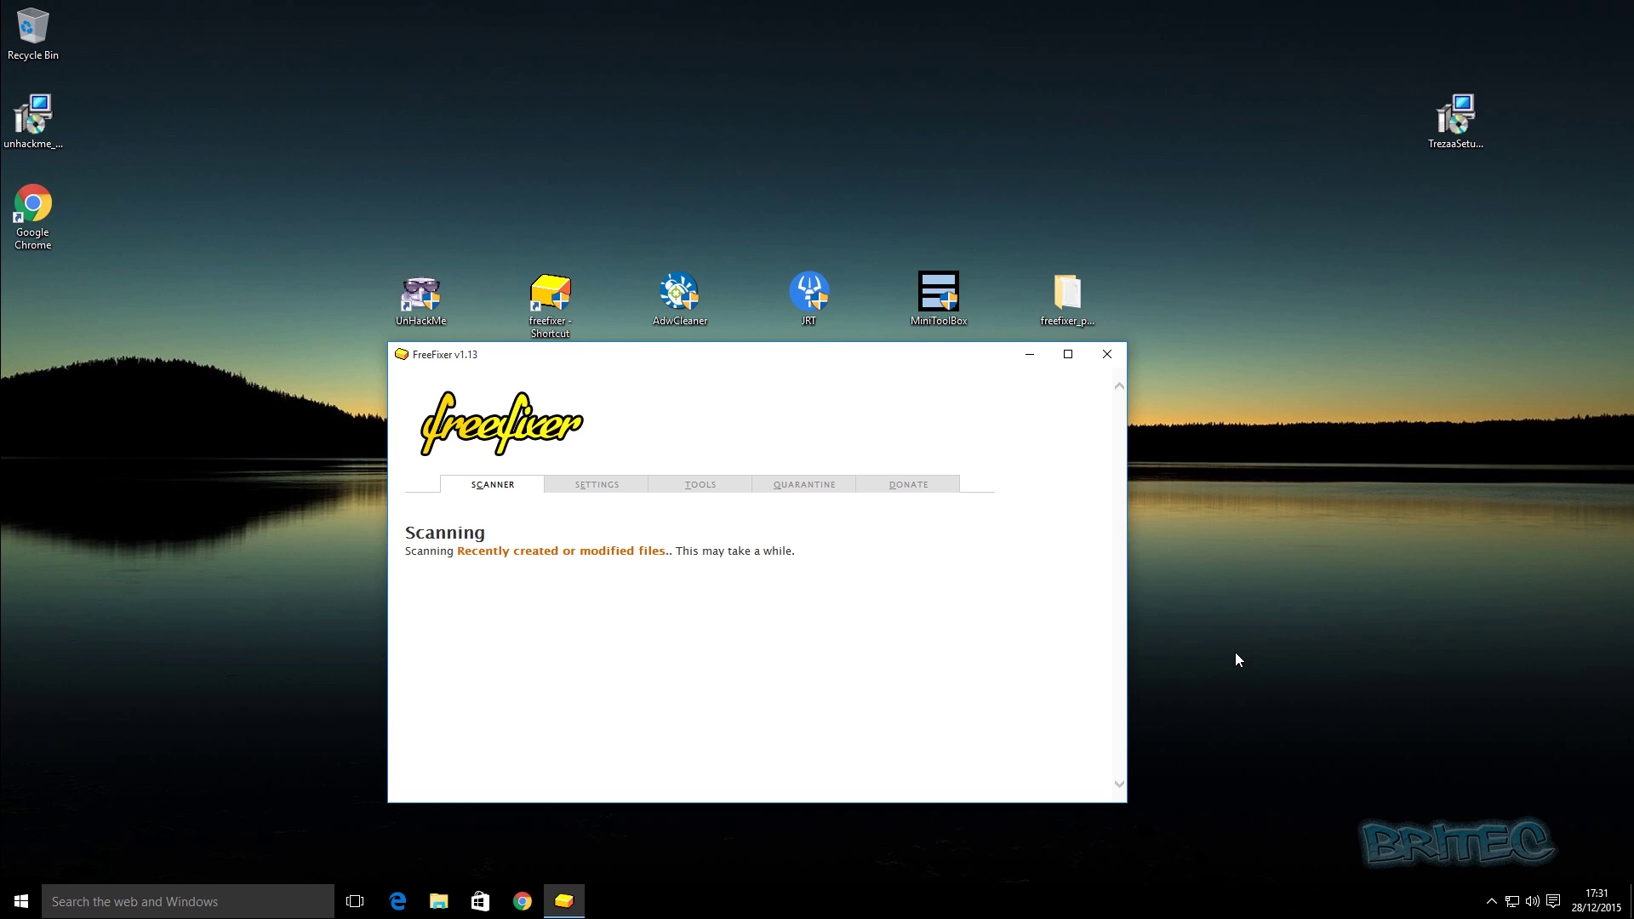
- Scroll through the finished scan results down to the scan errors, then close FreeFixer
key(Num_Lock)
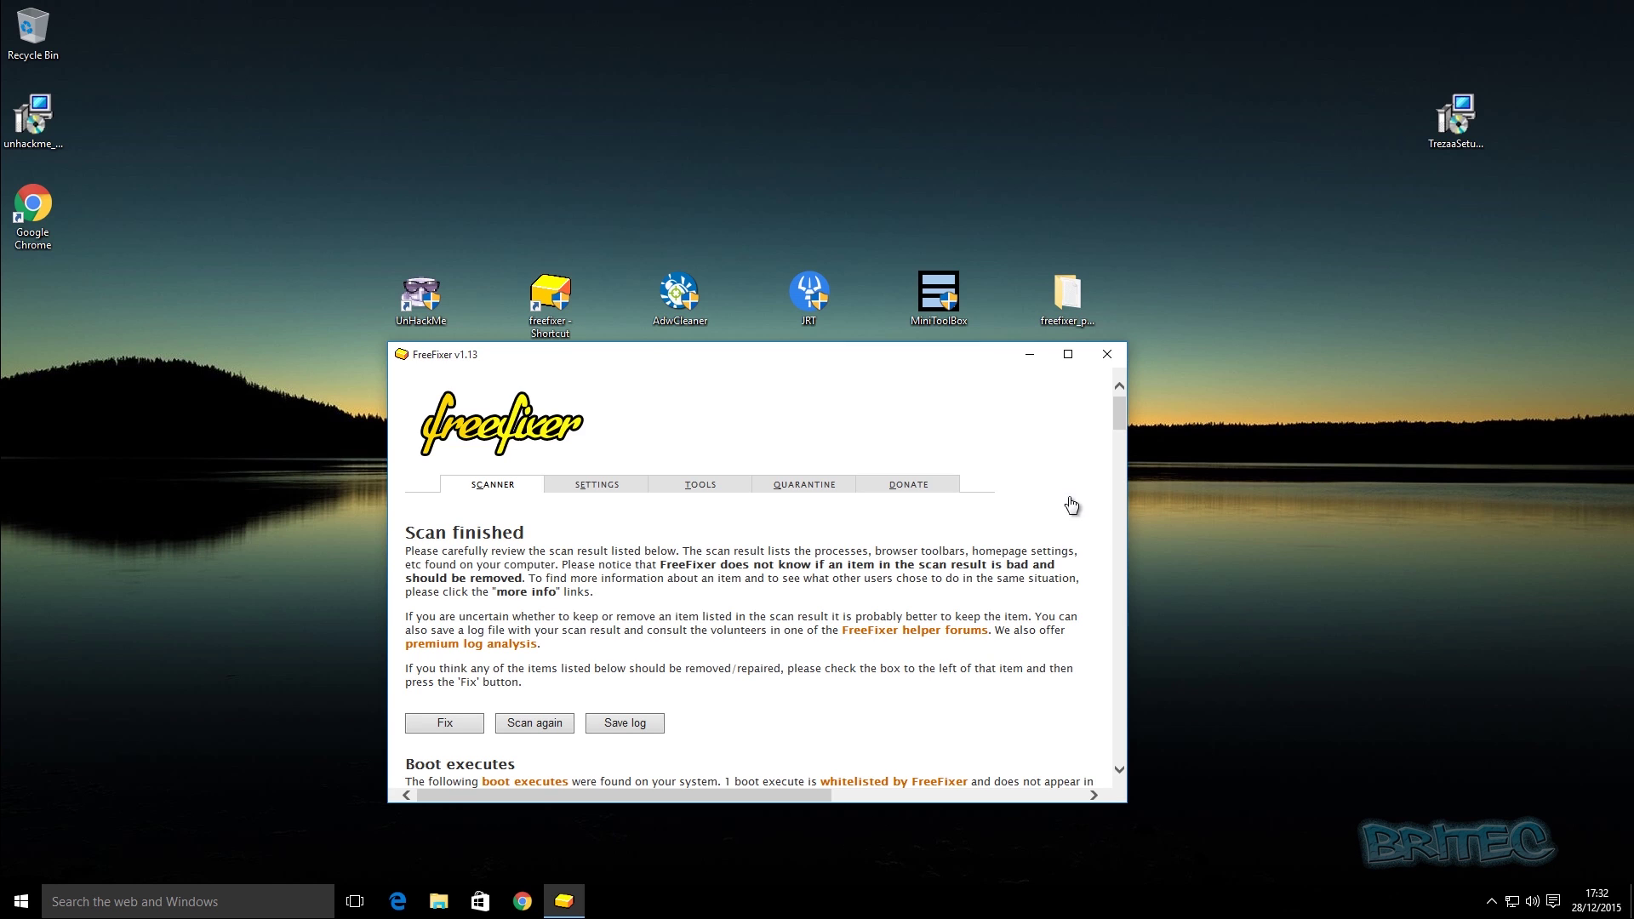
key(Num_Lock)
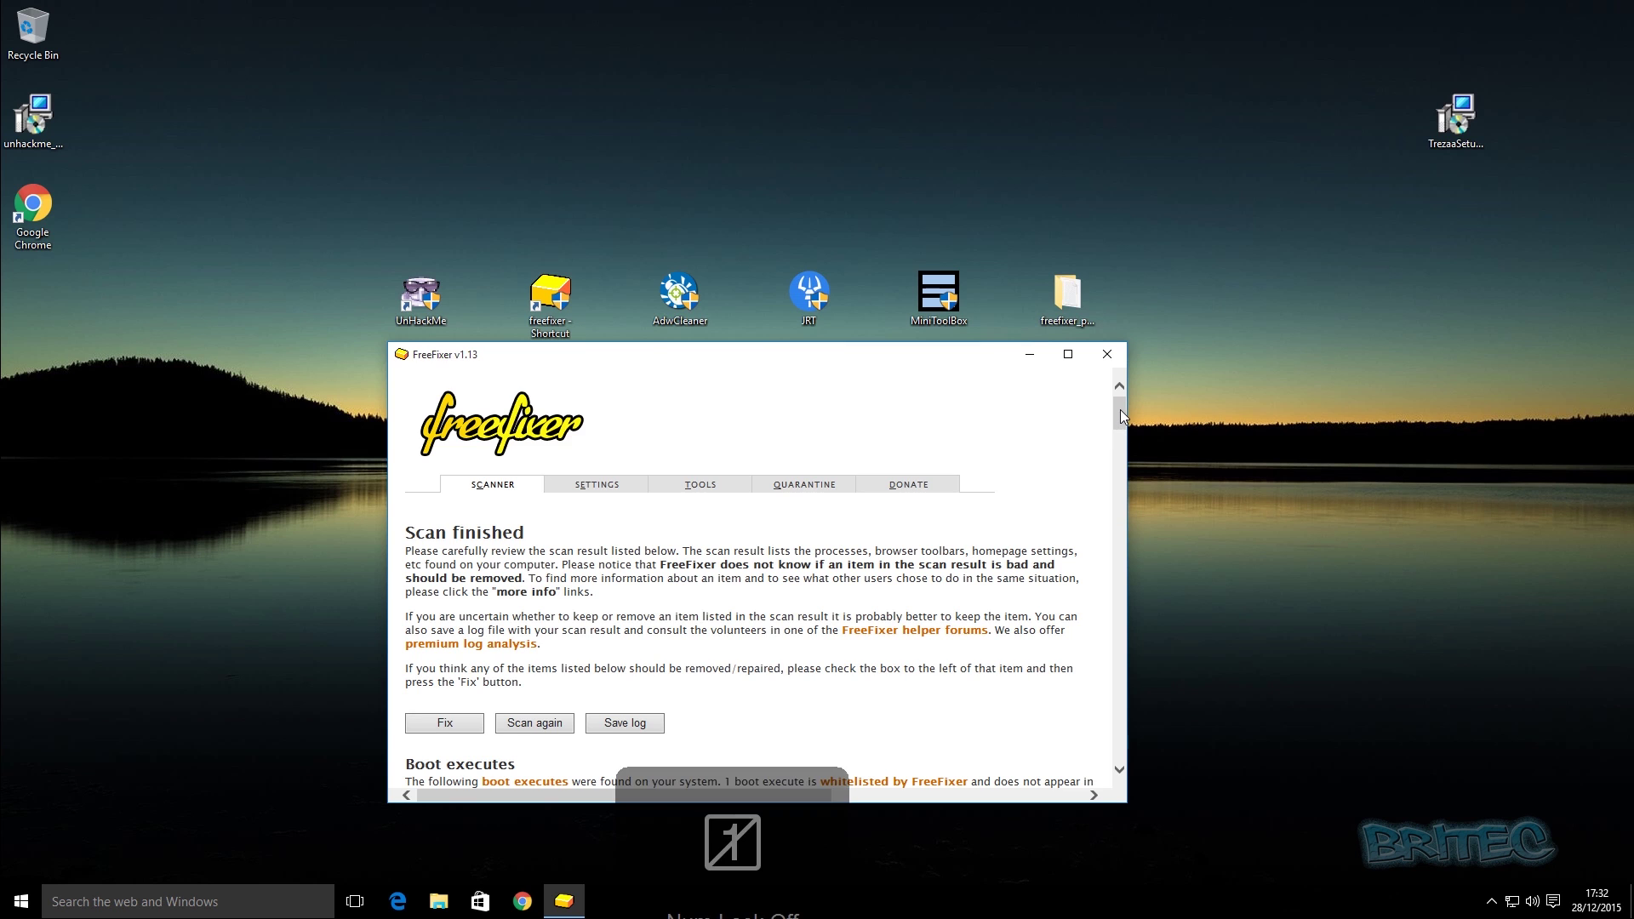
drag(1121, 411, 1119, 445)
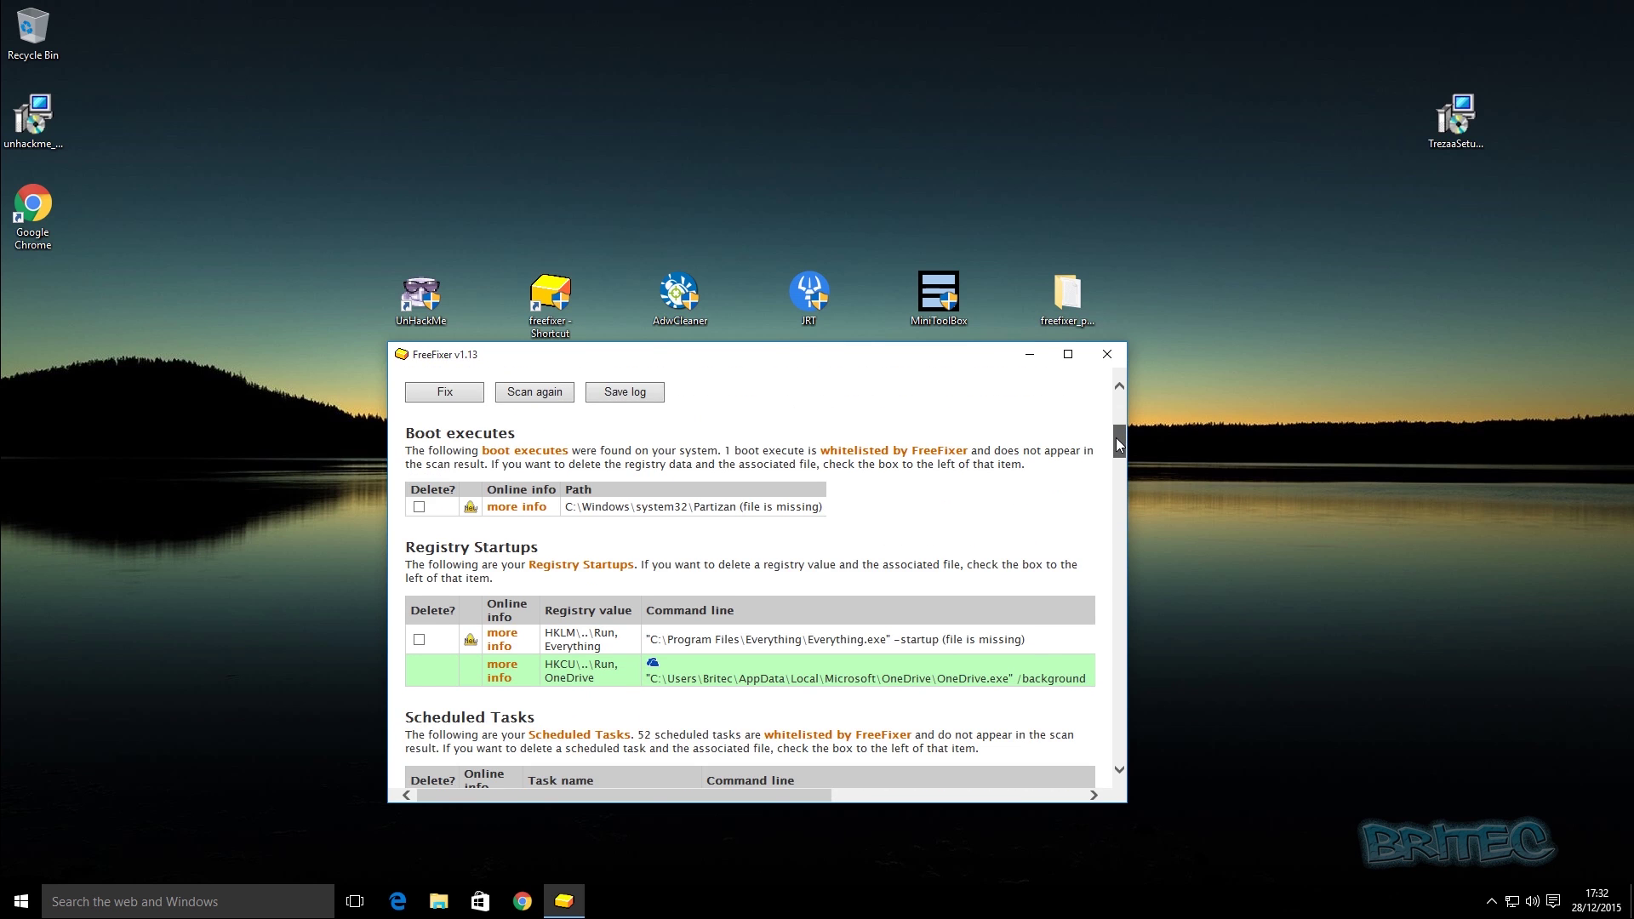
drag(1119, 444, 1076, 738)
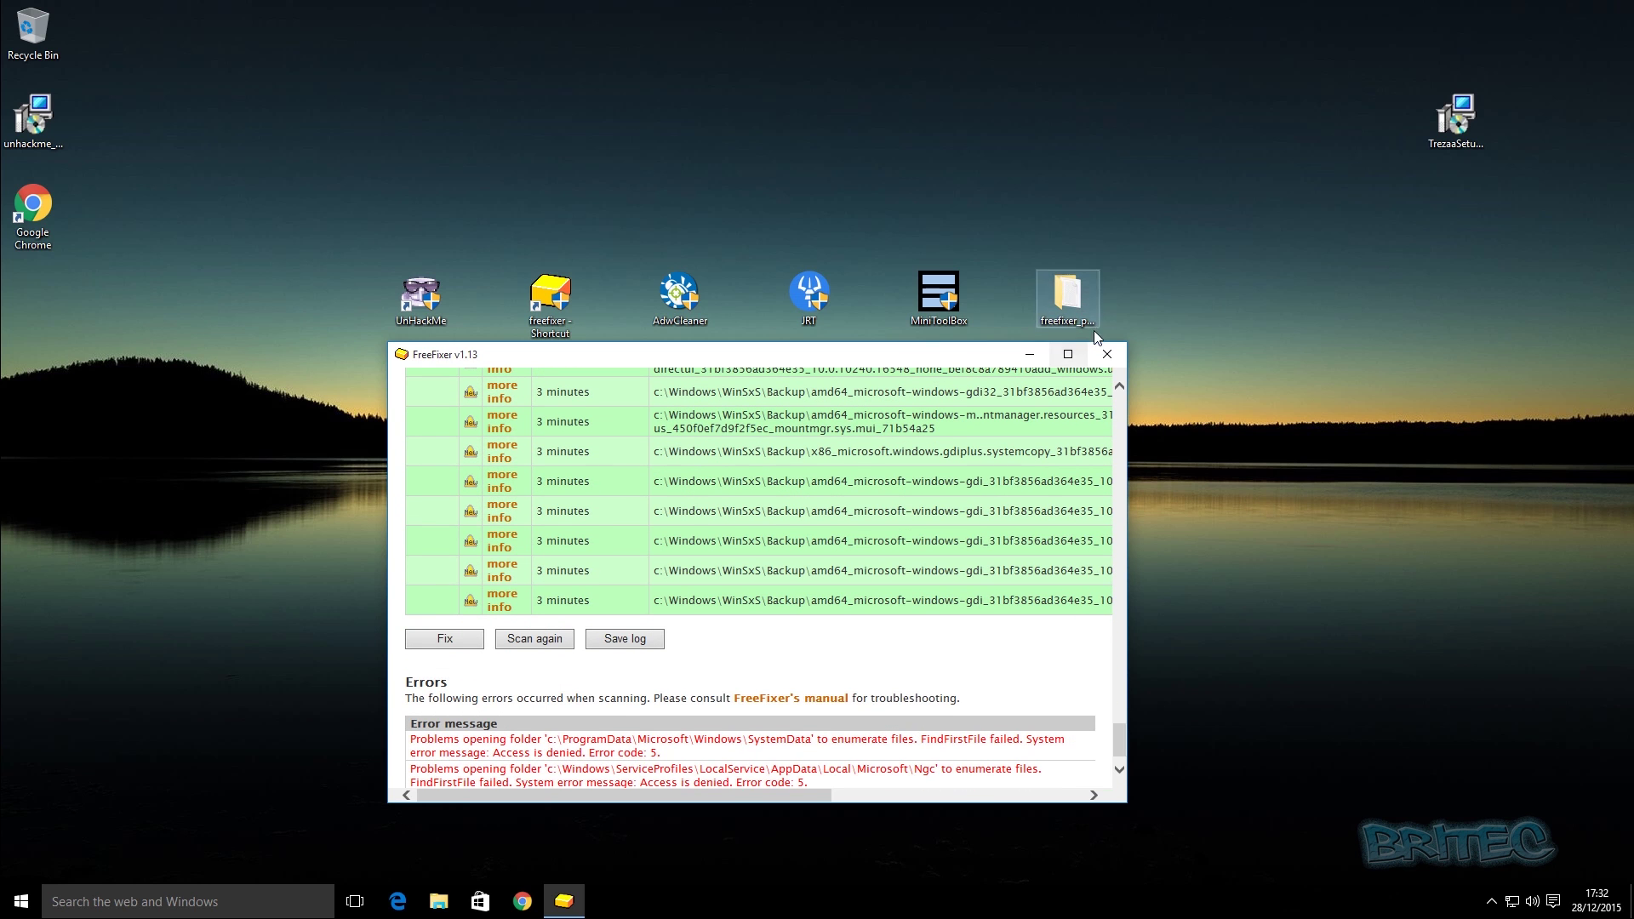
click(1107, 354)
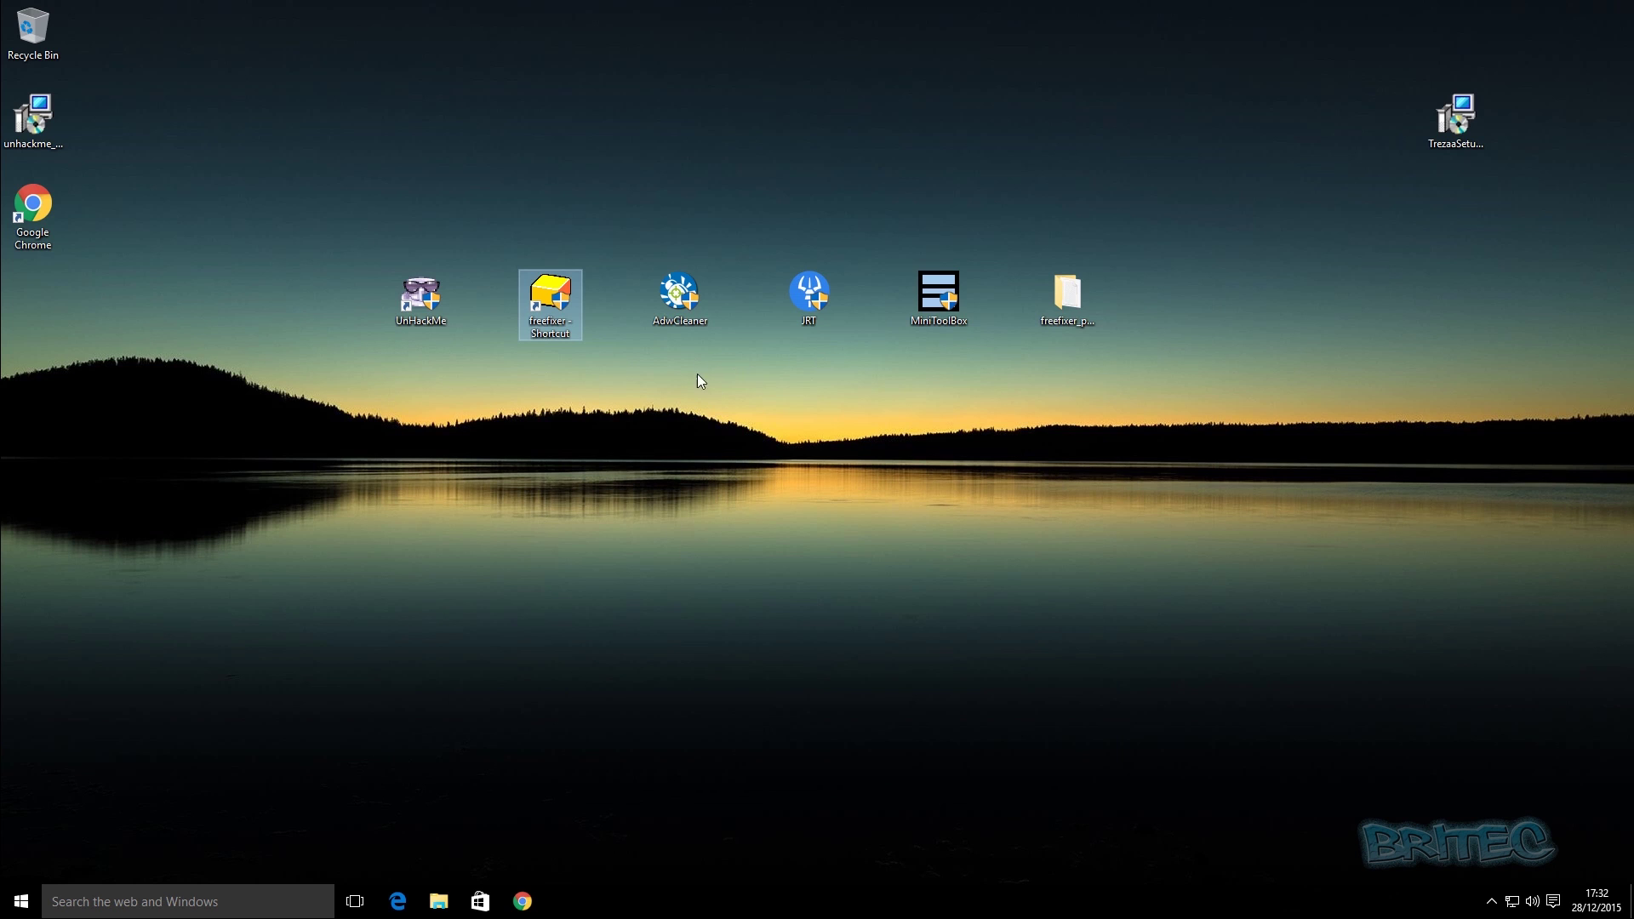
- Search Everything for 'Trezaa' and select the TrezaaSetupx30039.msi result among five leftovers
key(Num_Lock)
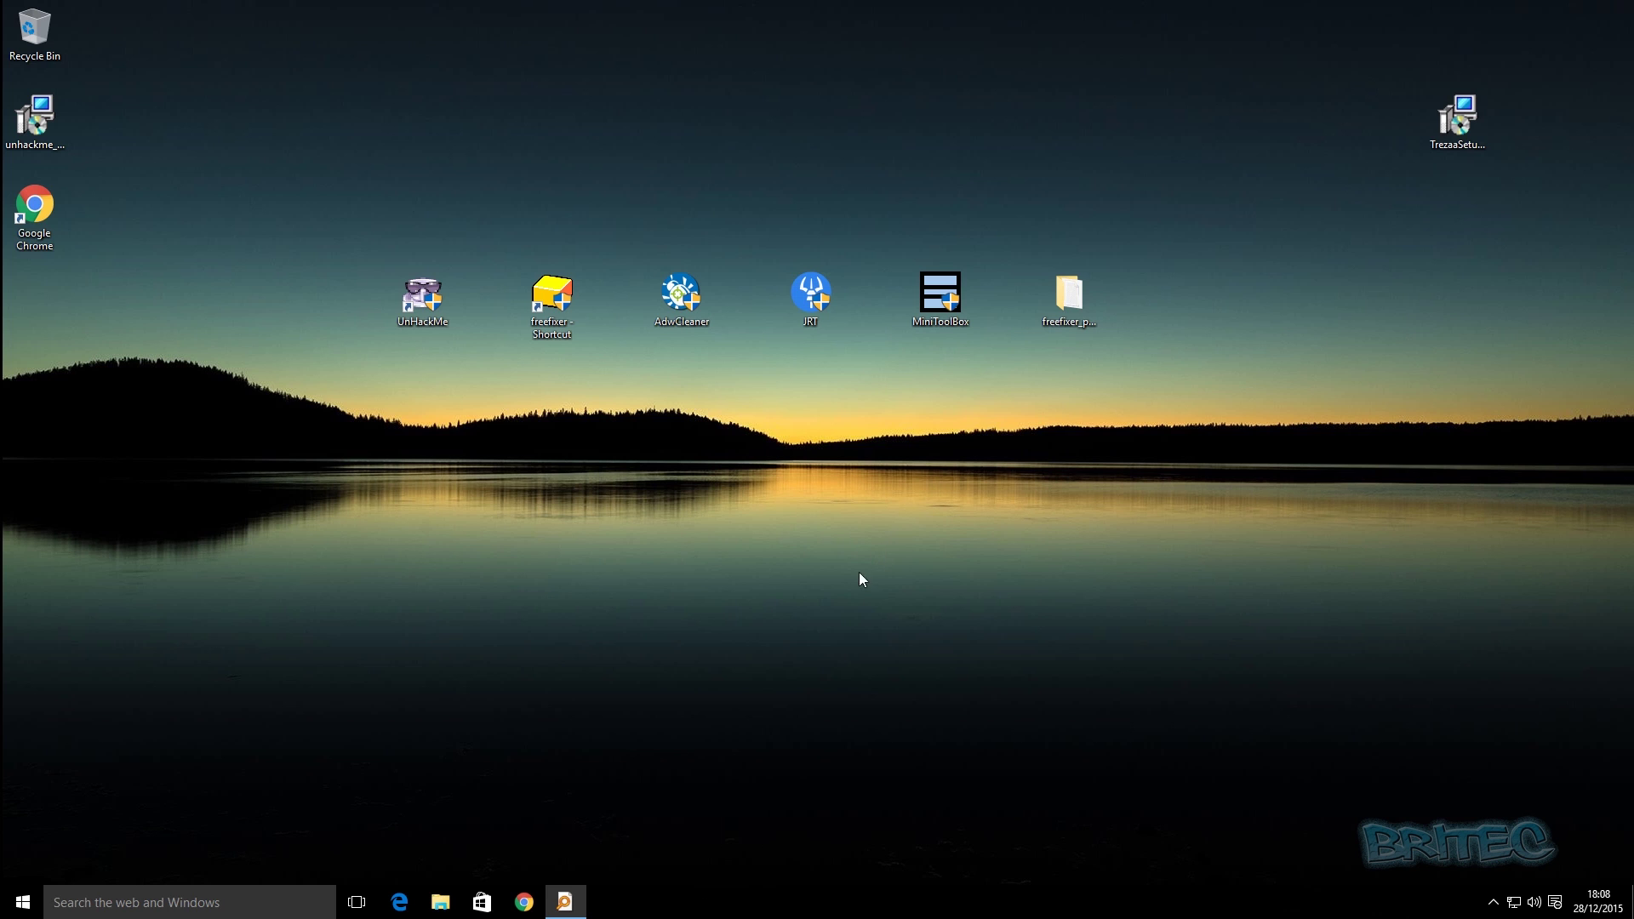
click(561, 909)
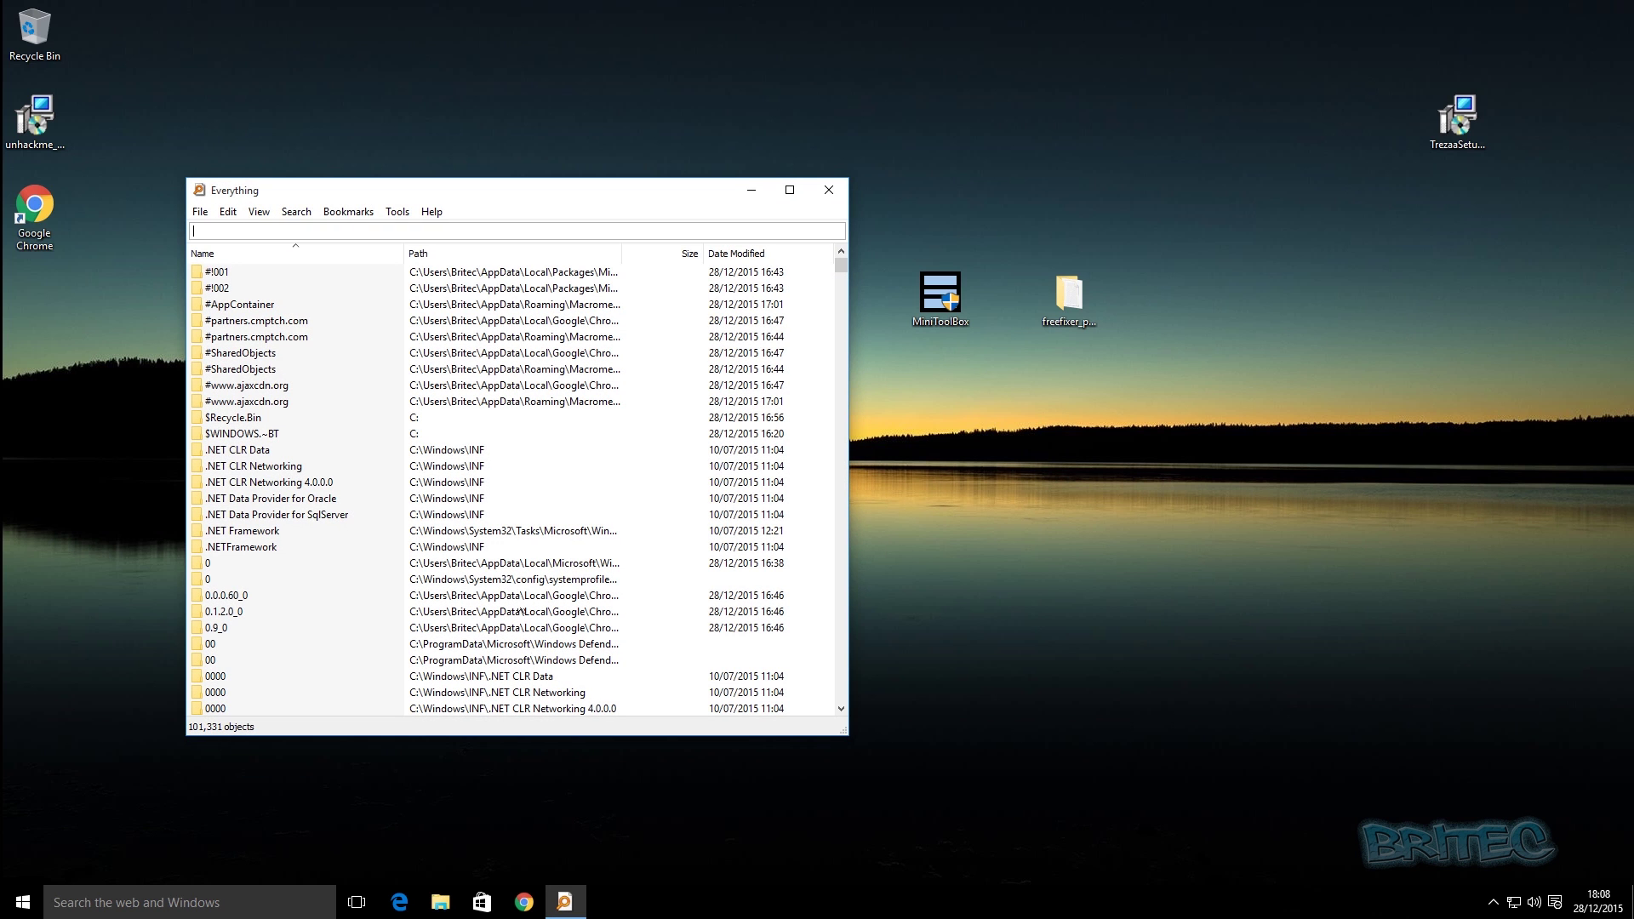
drag(361, 192, 528, 196)
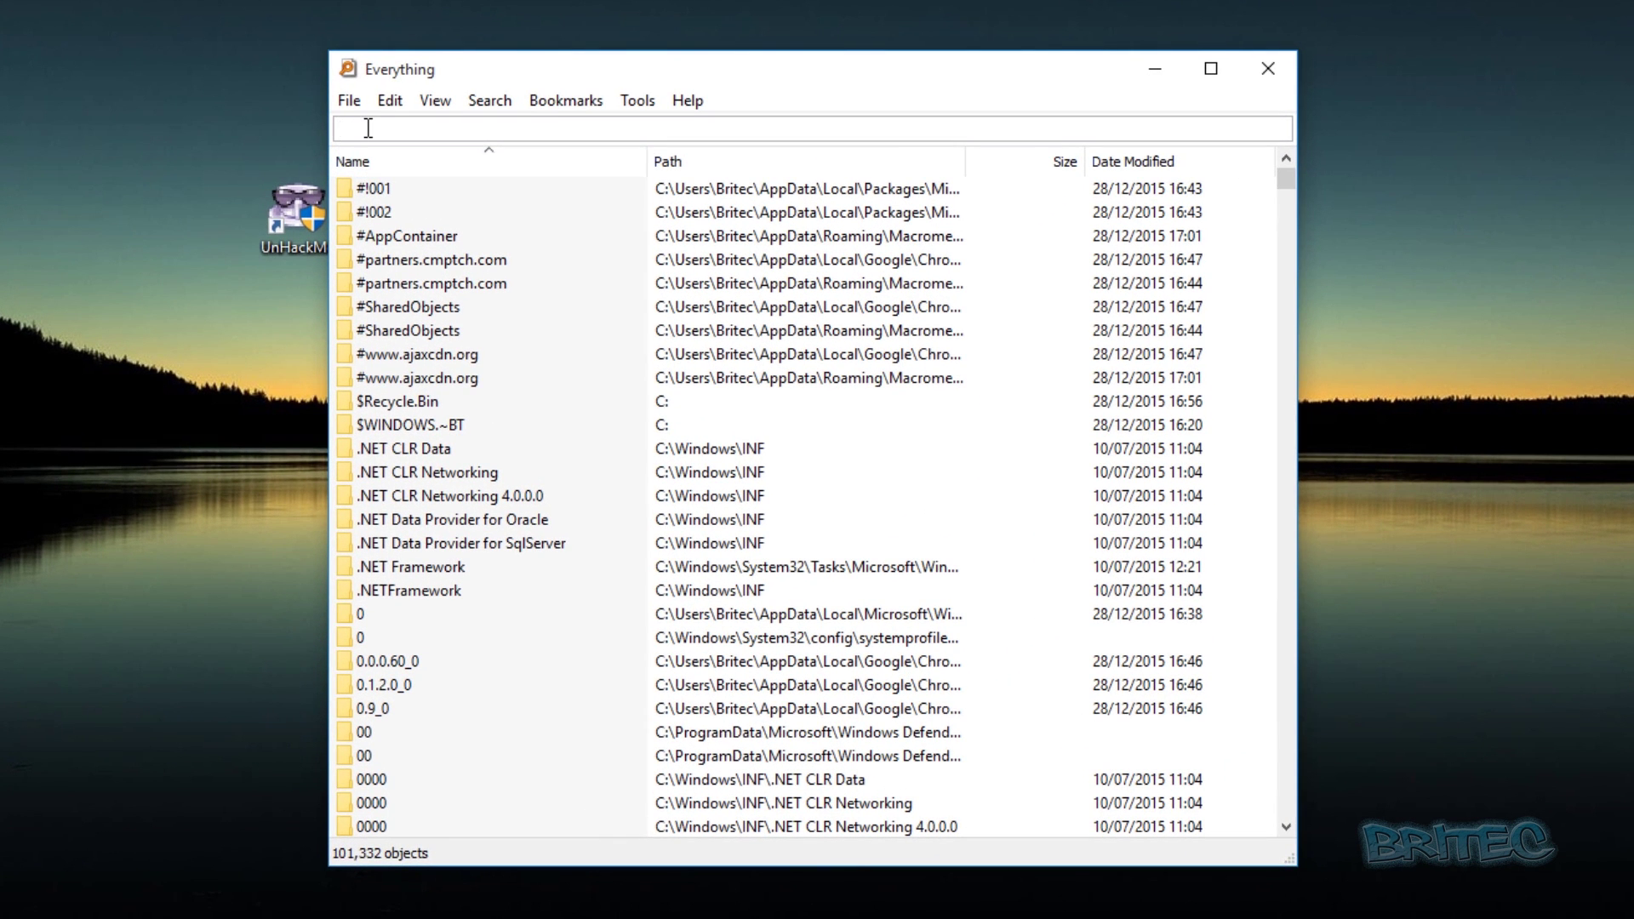
text(T)
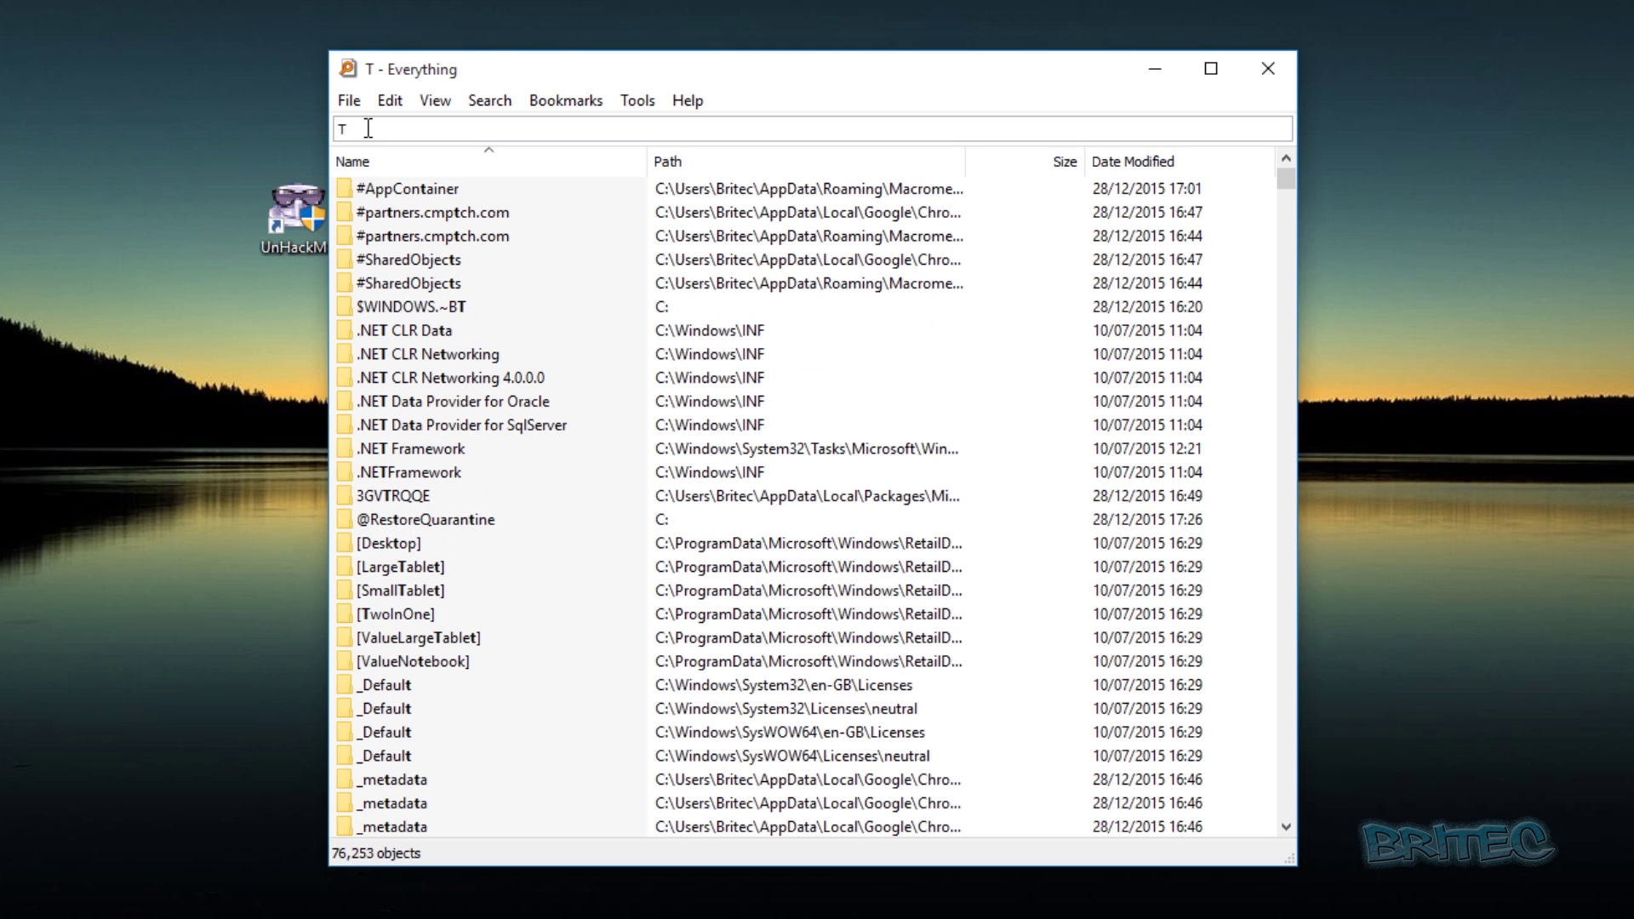
text(rez)
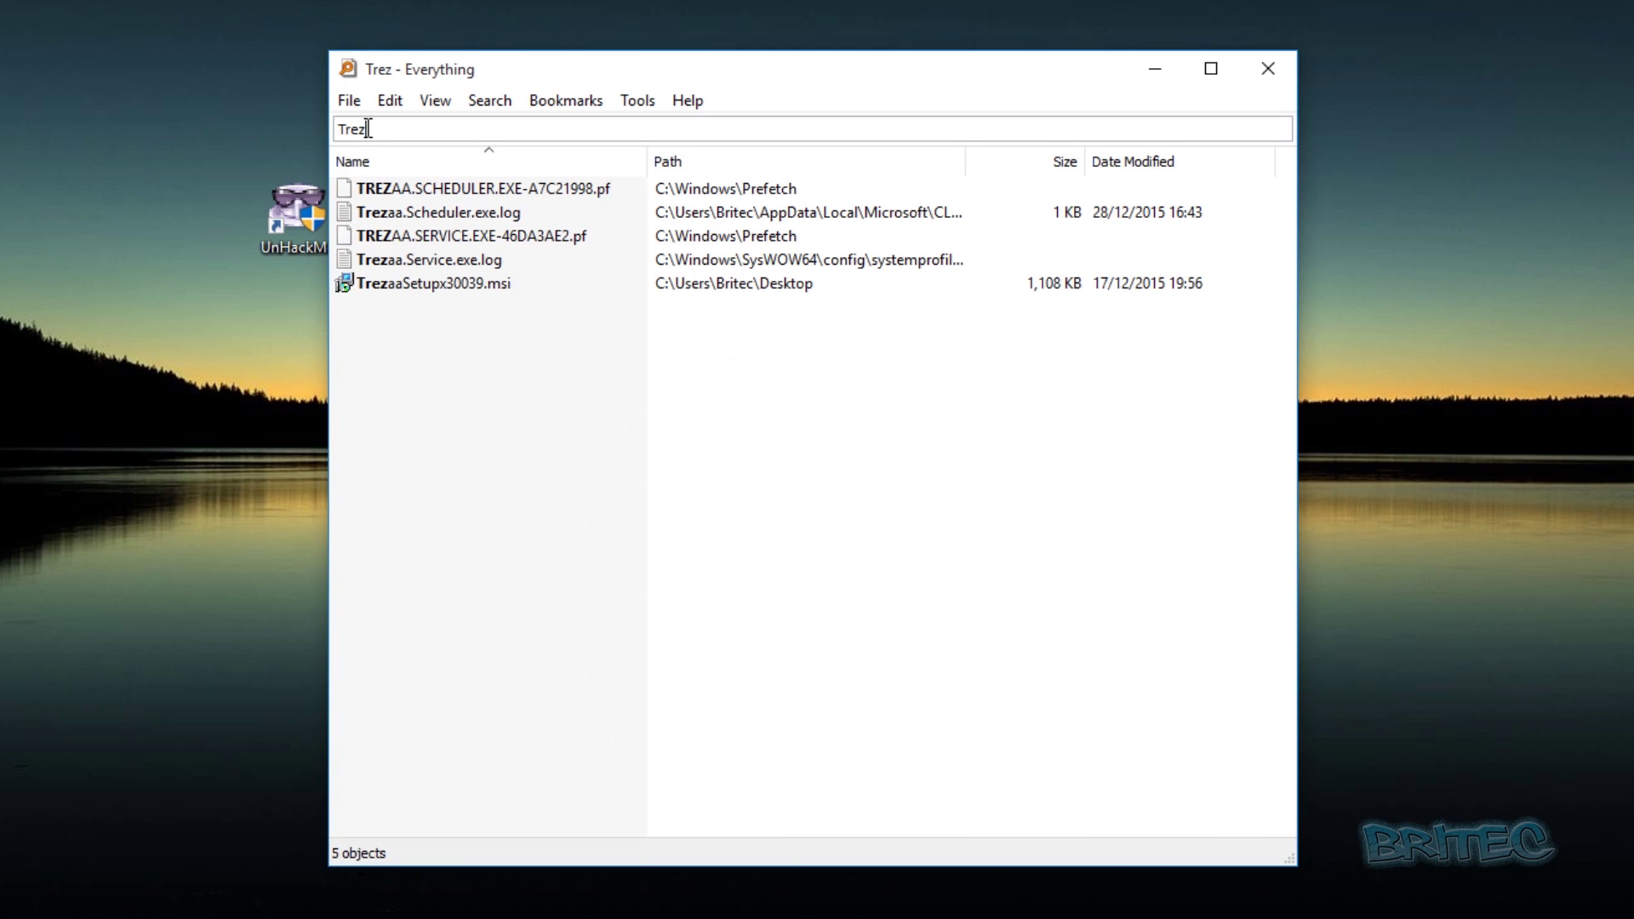
text(aa)
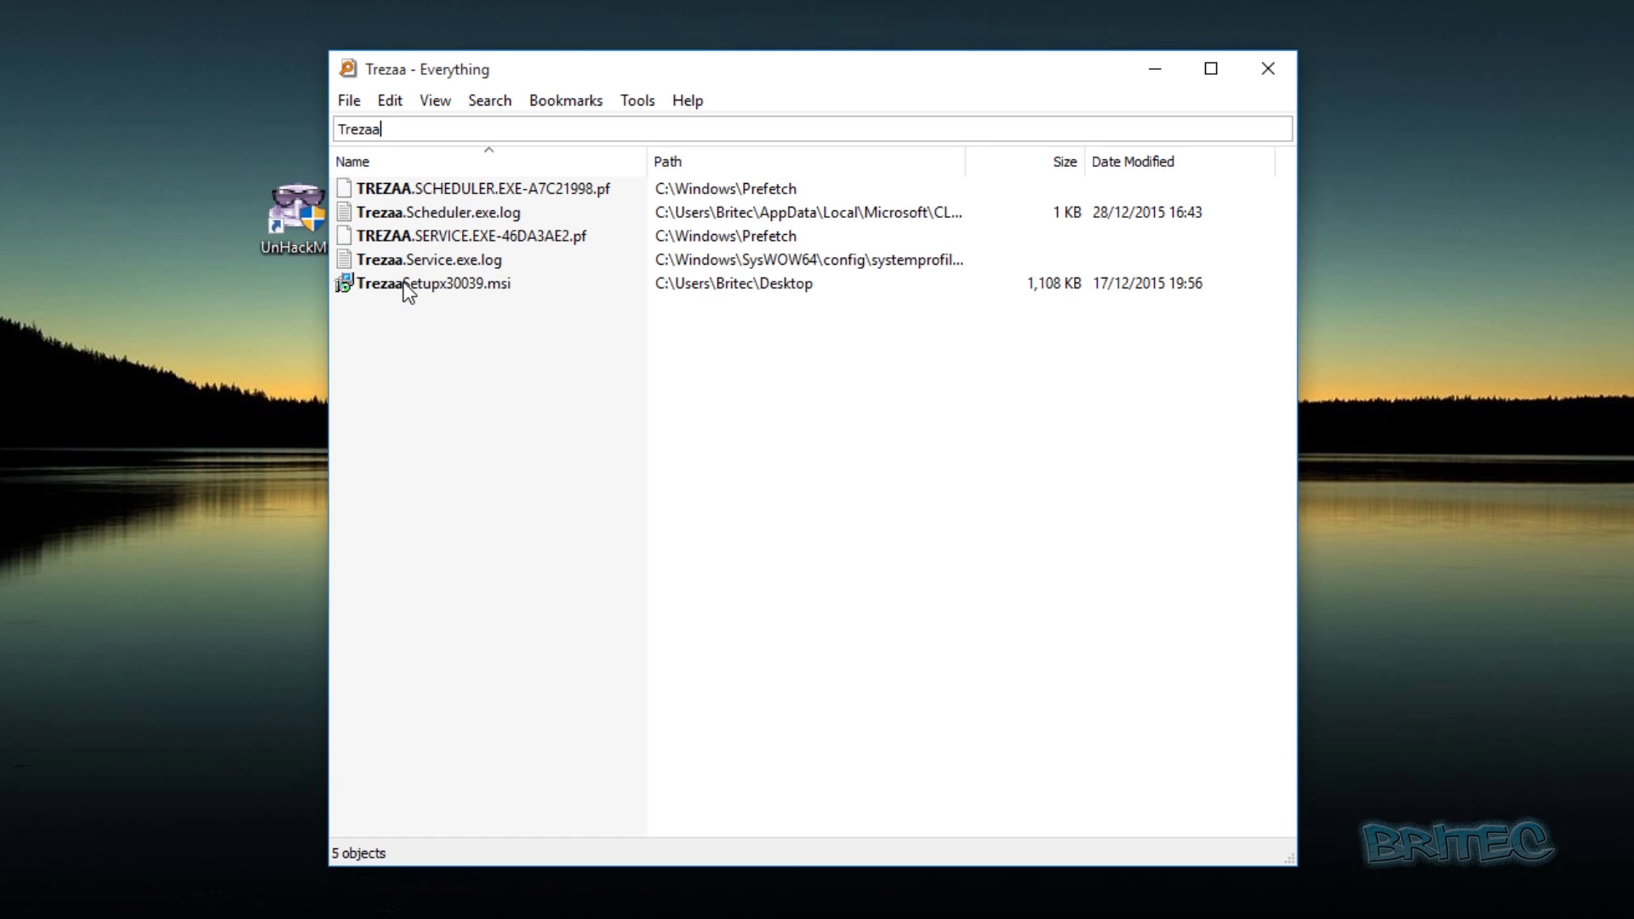
click(436, 284)
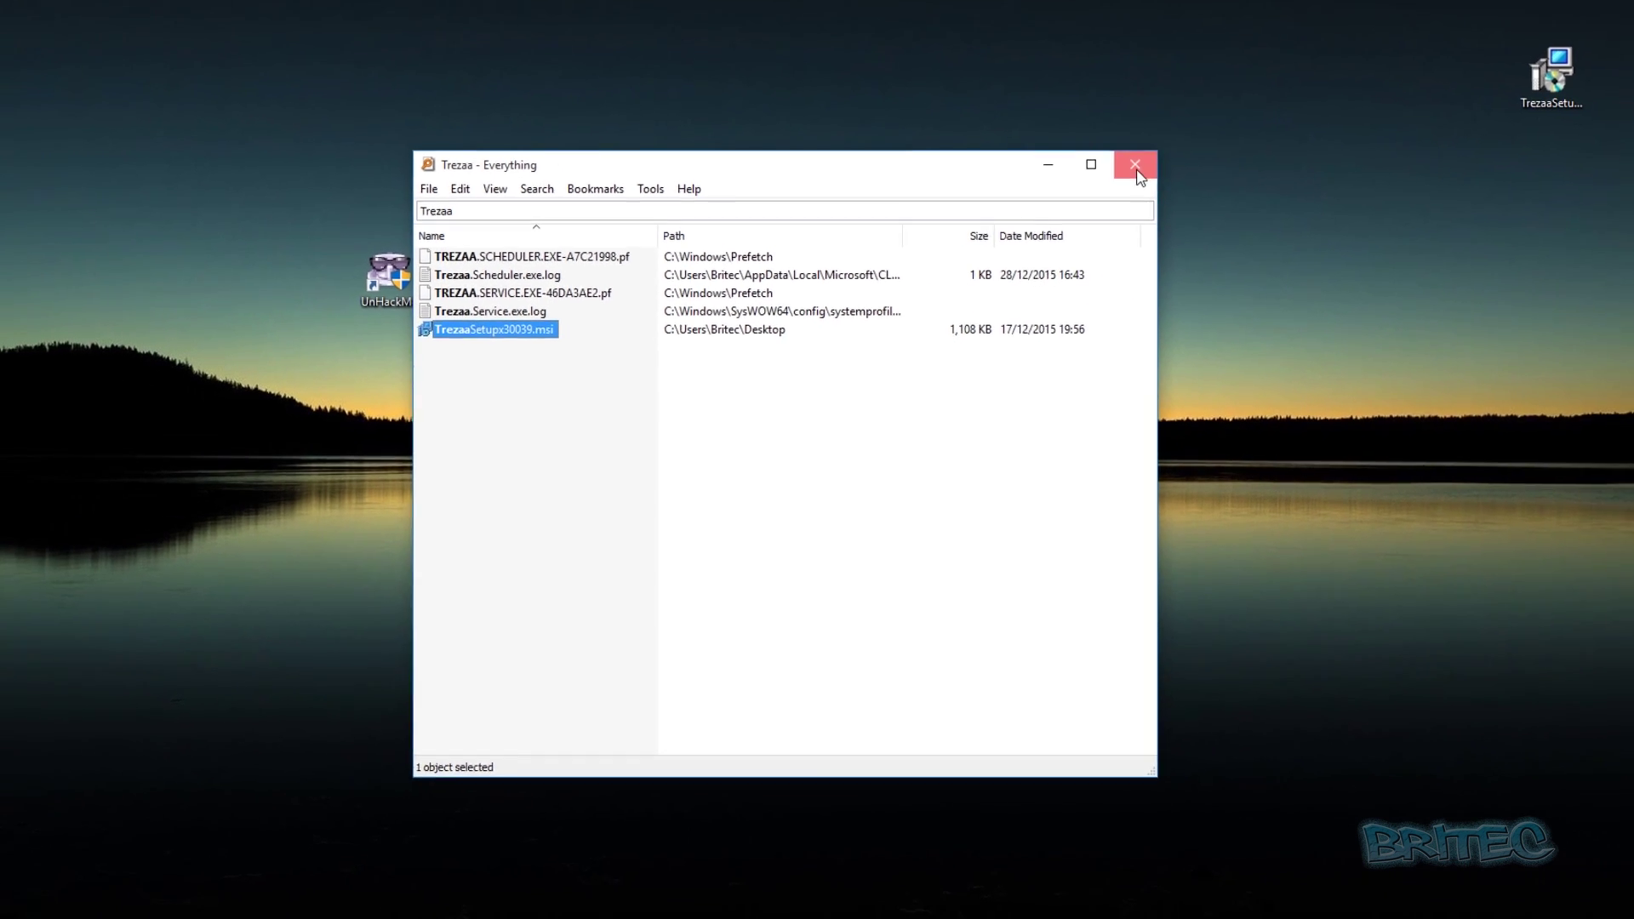
- Close Everything and launch Registry Editor through a 'regedit' Start search
click(1271, 75)
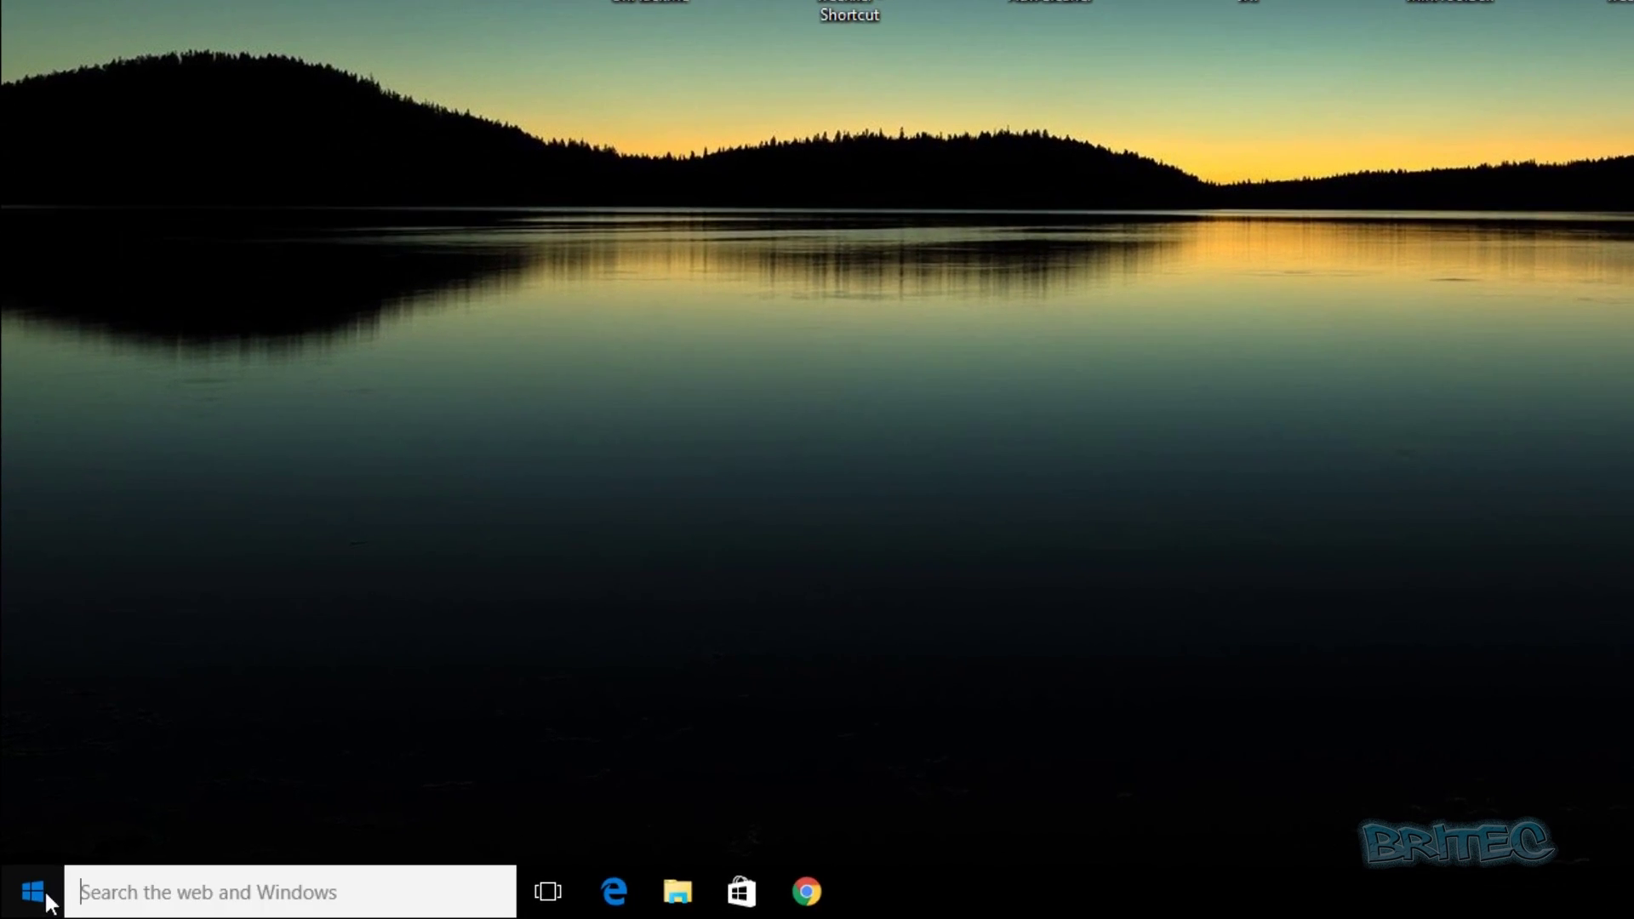
click(34, 900)
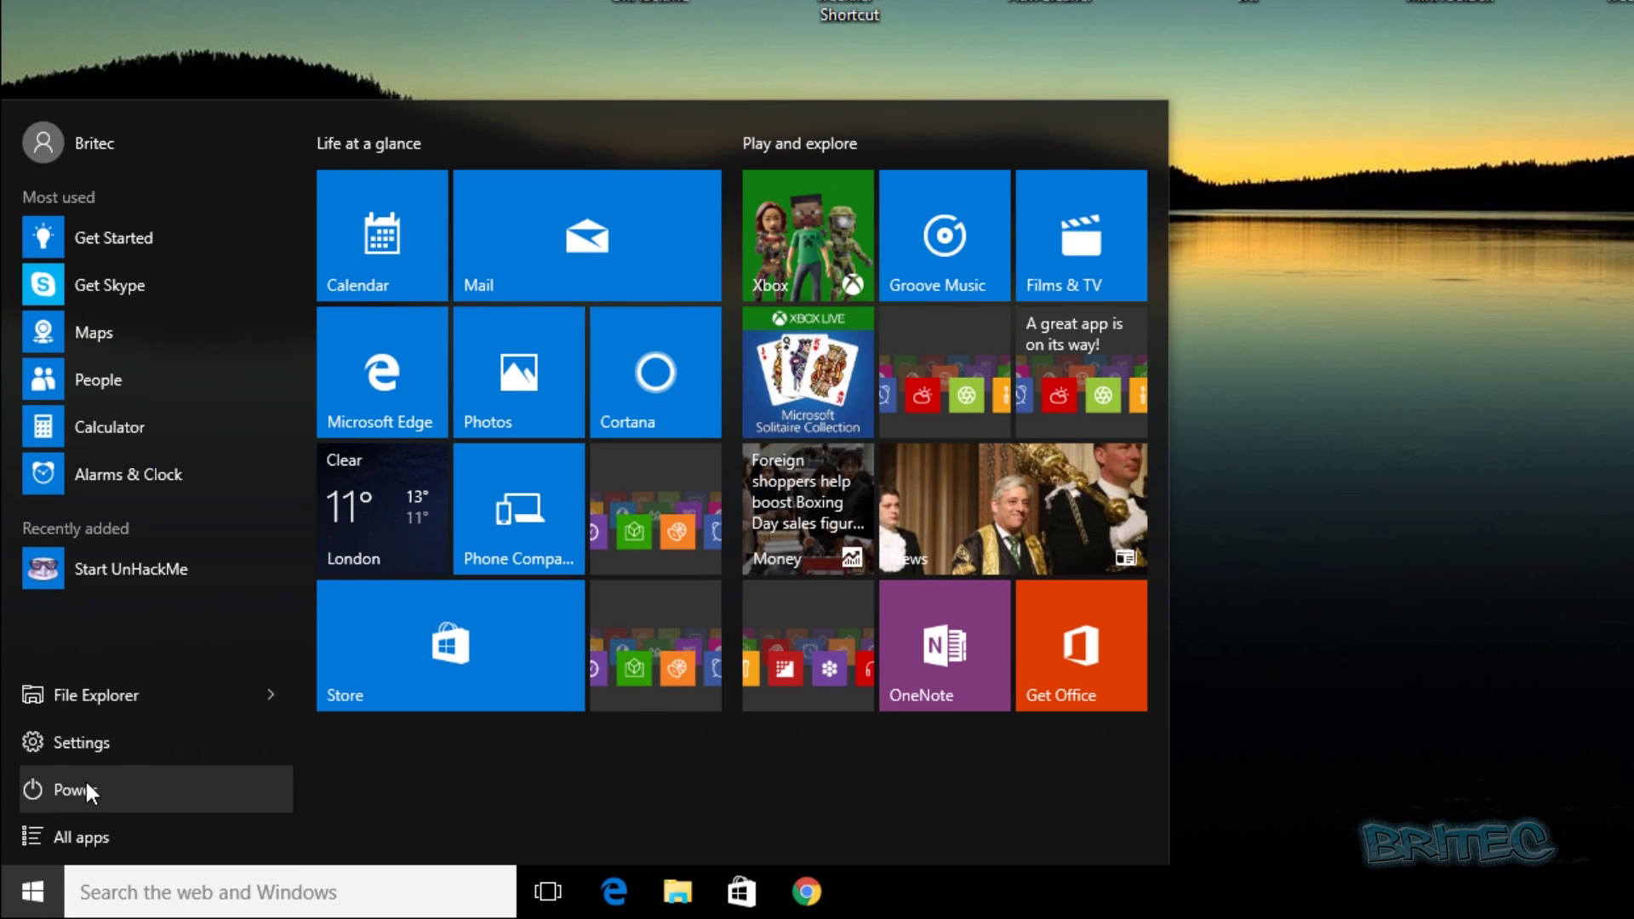
click(91, 889)
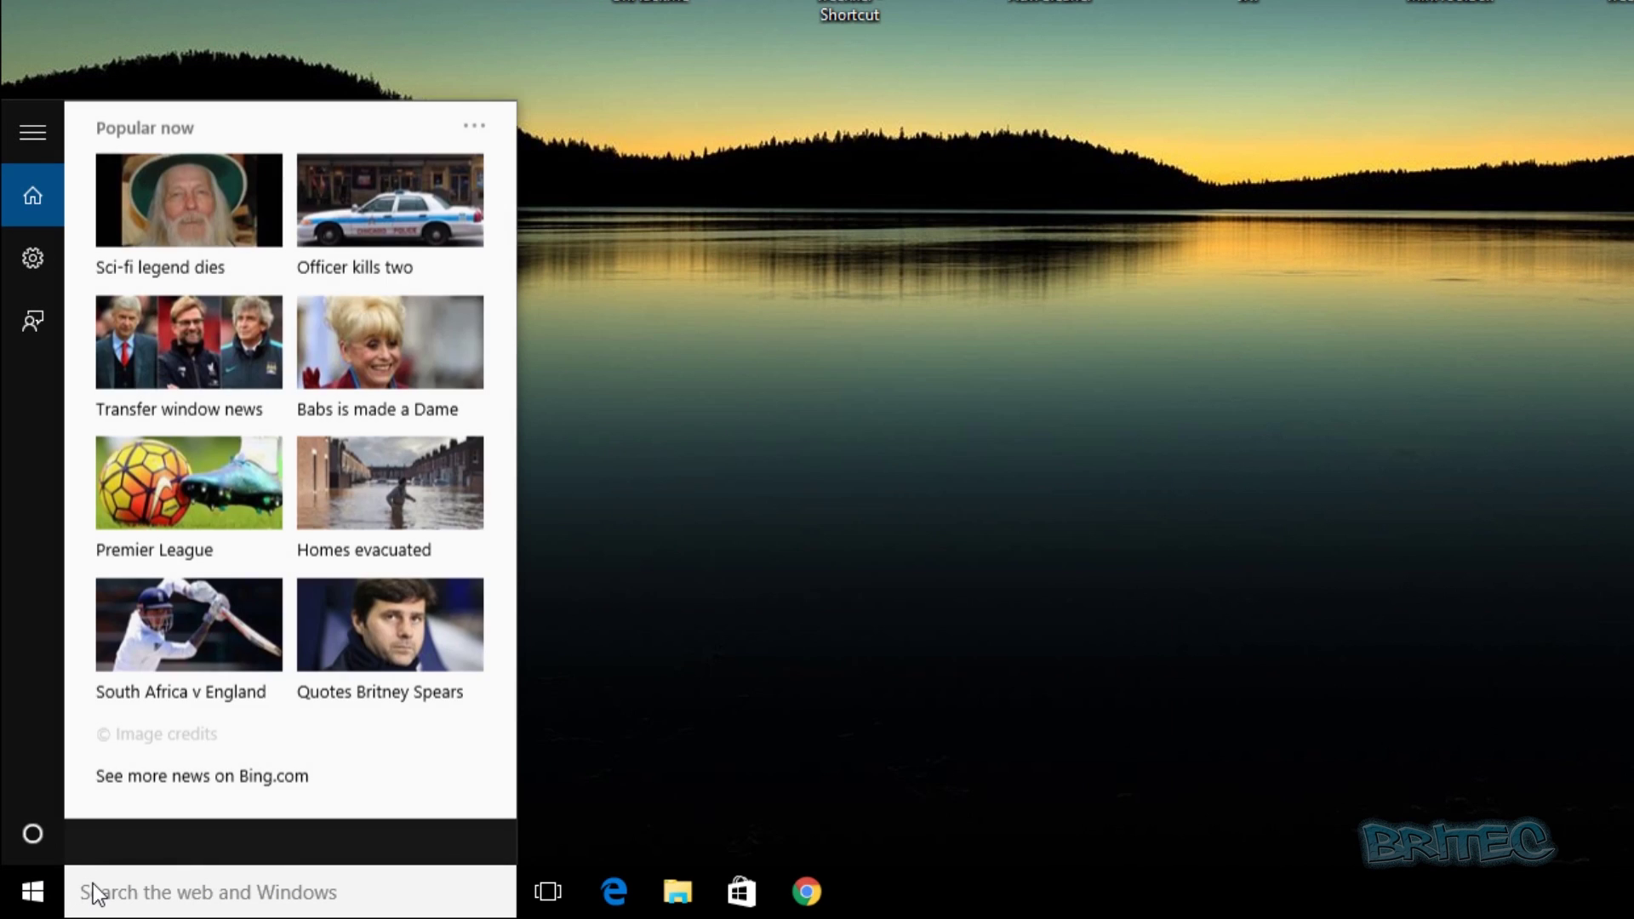
text(reg)
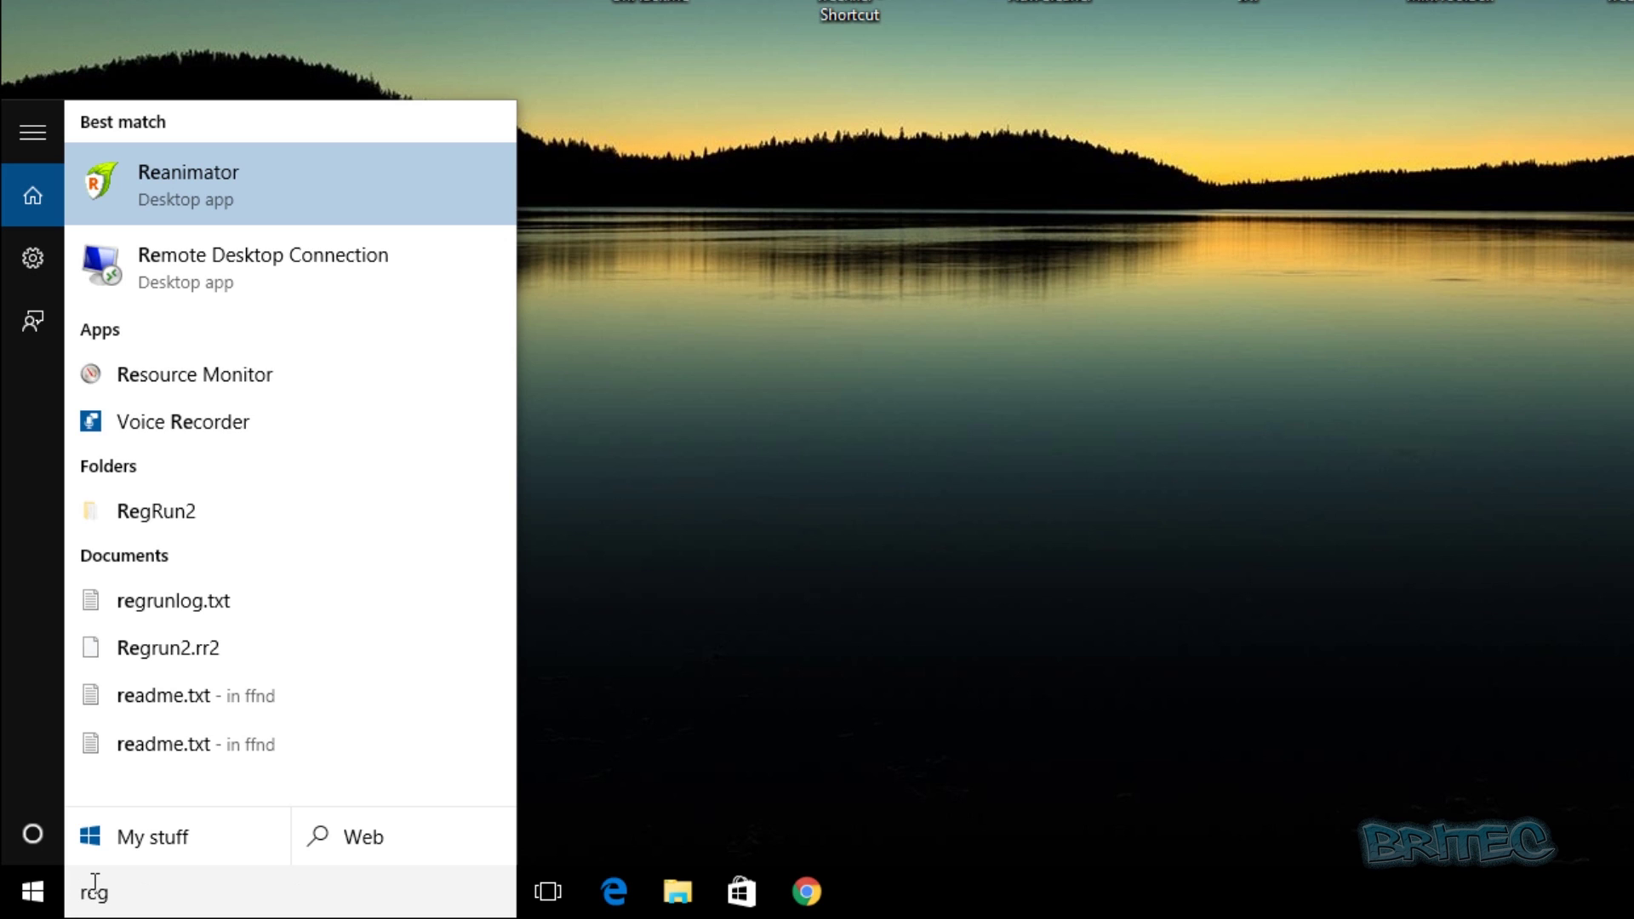
text(edit)
key(Return)
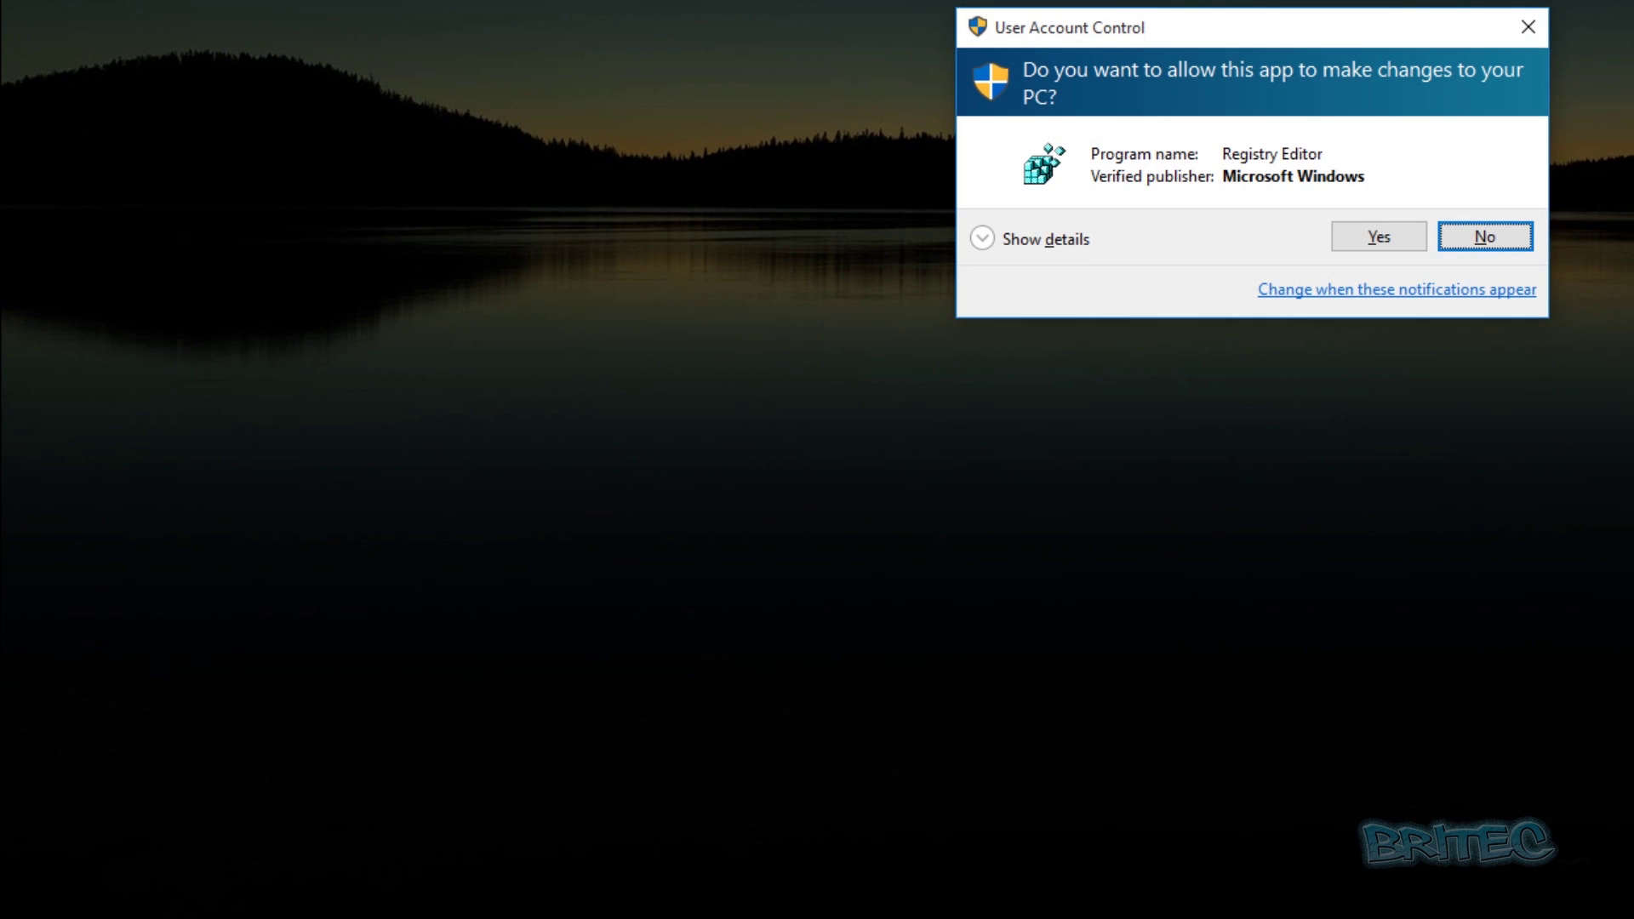
click(1367, 239)
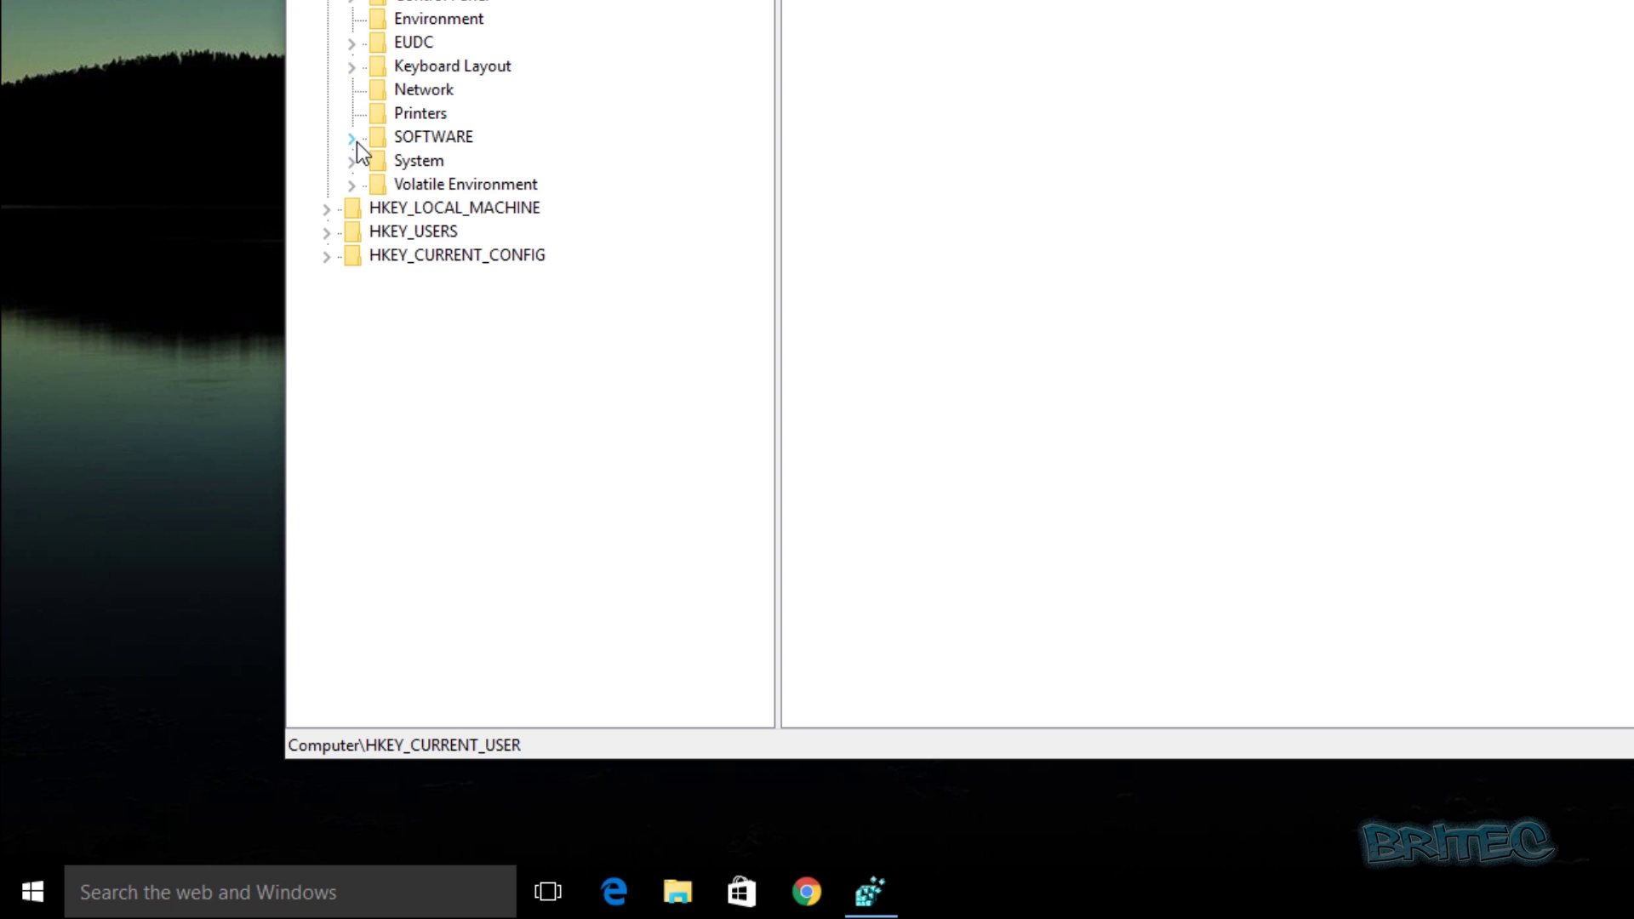
- Check HKCU\SOFTWARE\Microsoft\Windows\CurrentVersion\Internet Settings has no ProxyServer value, then close Registry Editor
click(352, 138)
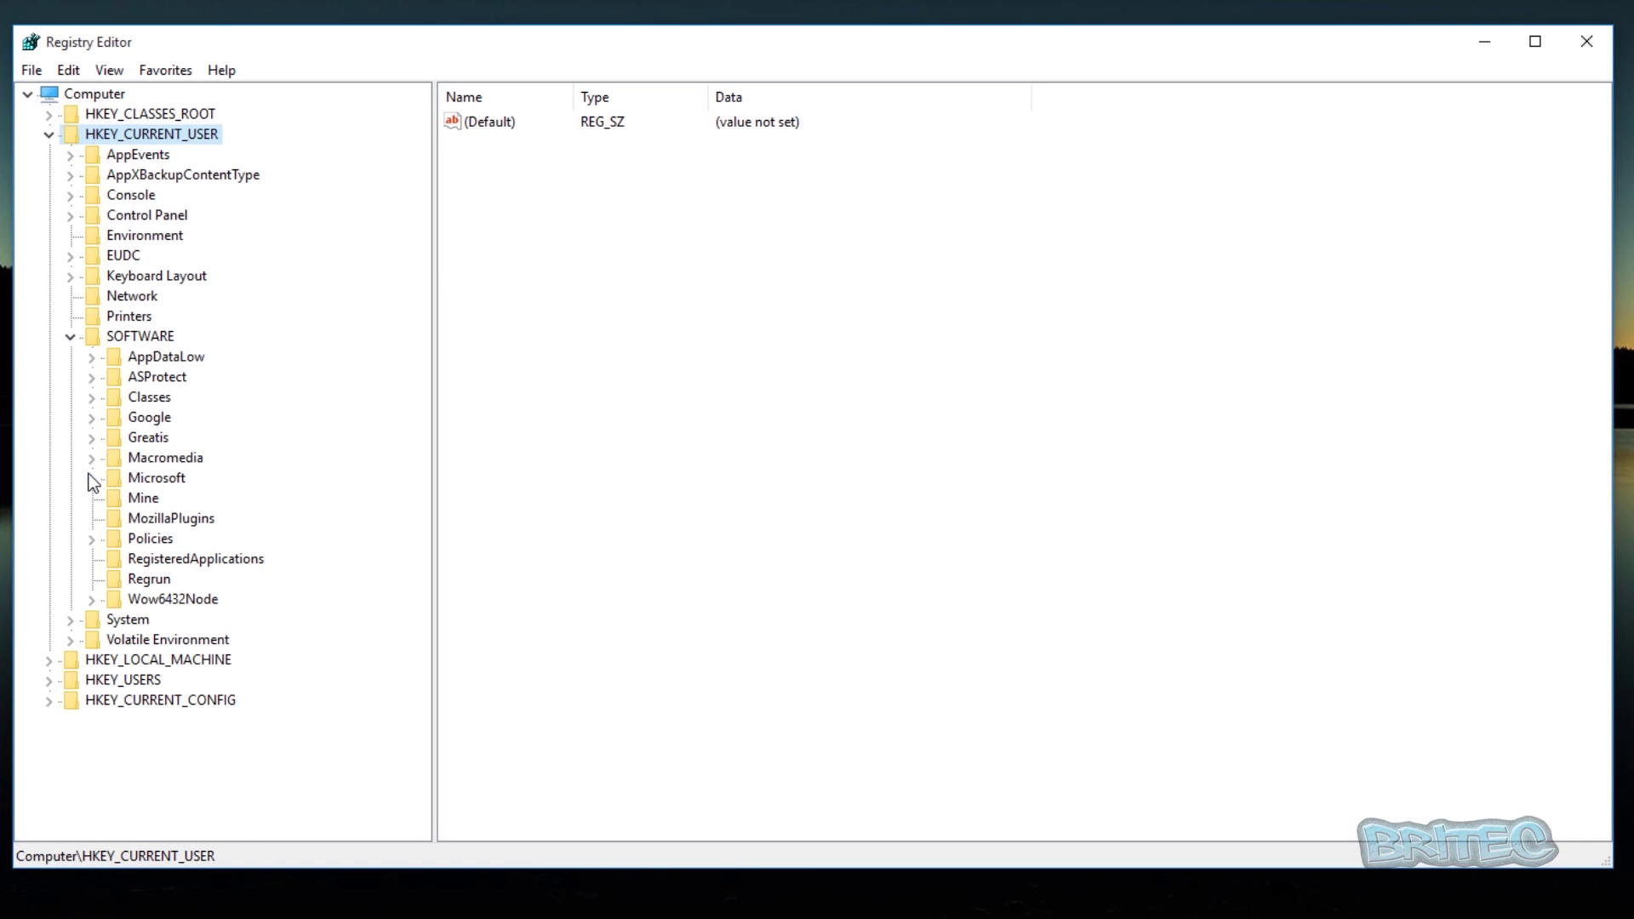
click(92, 479)
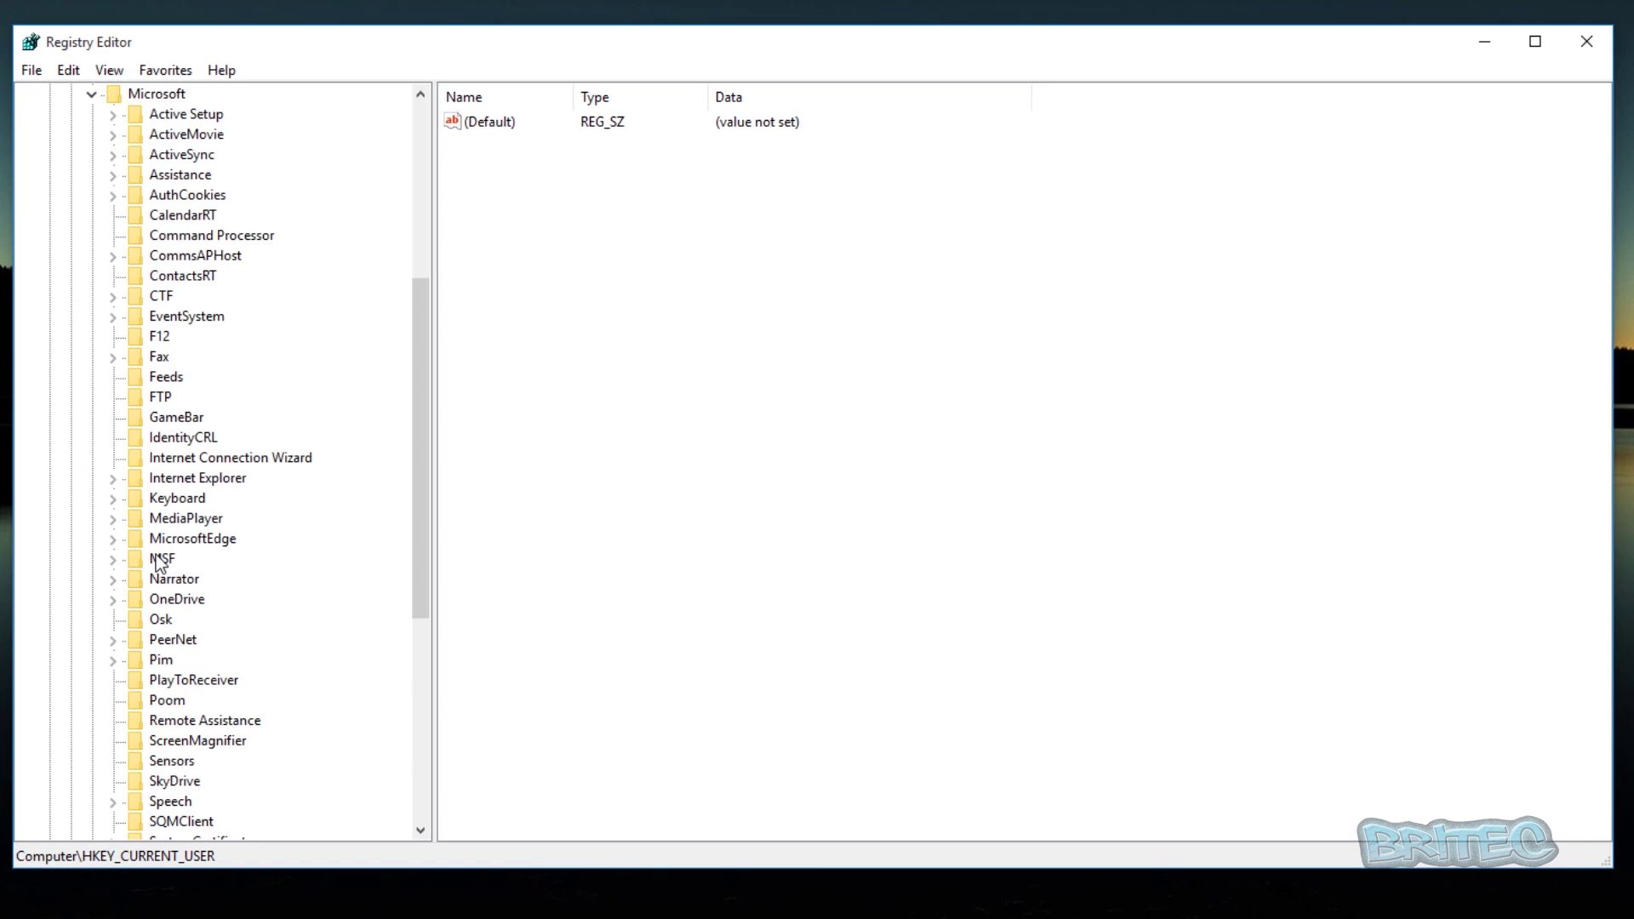
scroll(157, 562, down, 7)
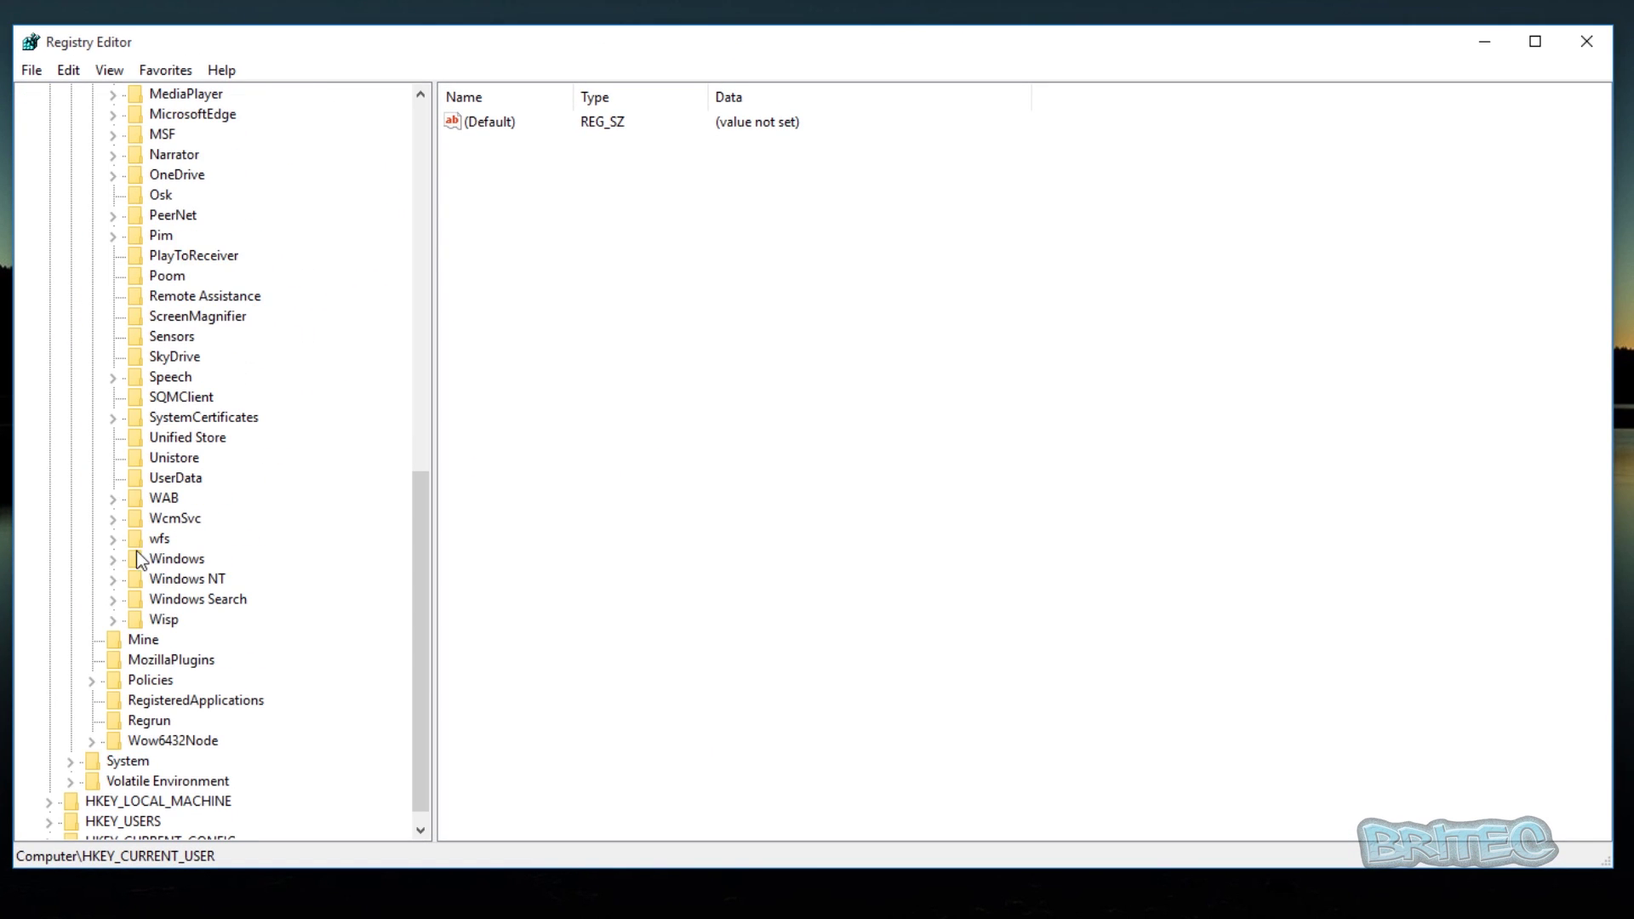
click(112, 560)
click(134, 581)
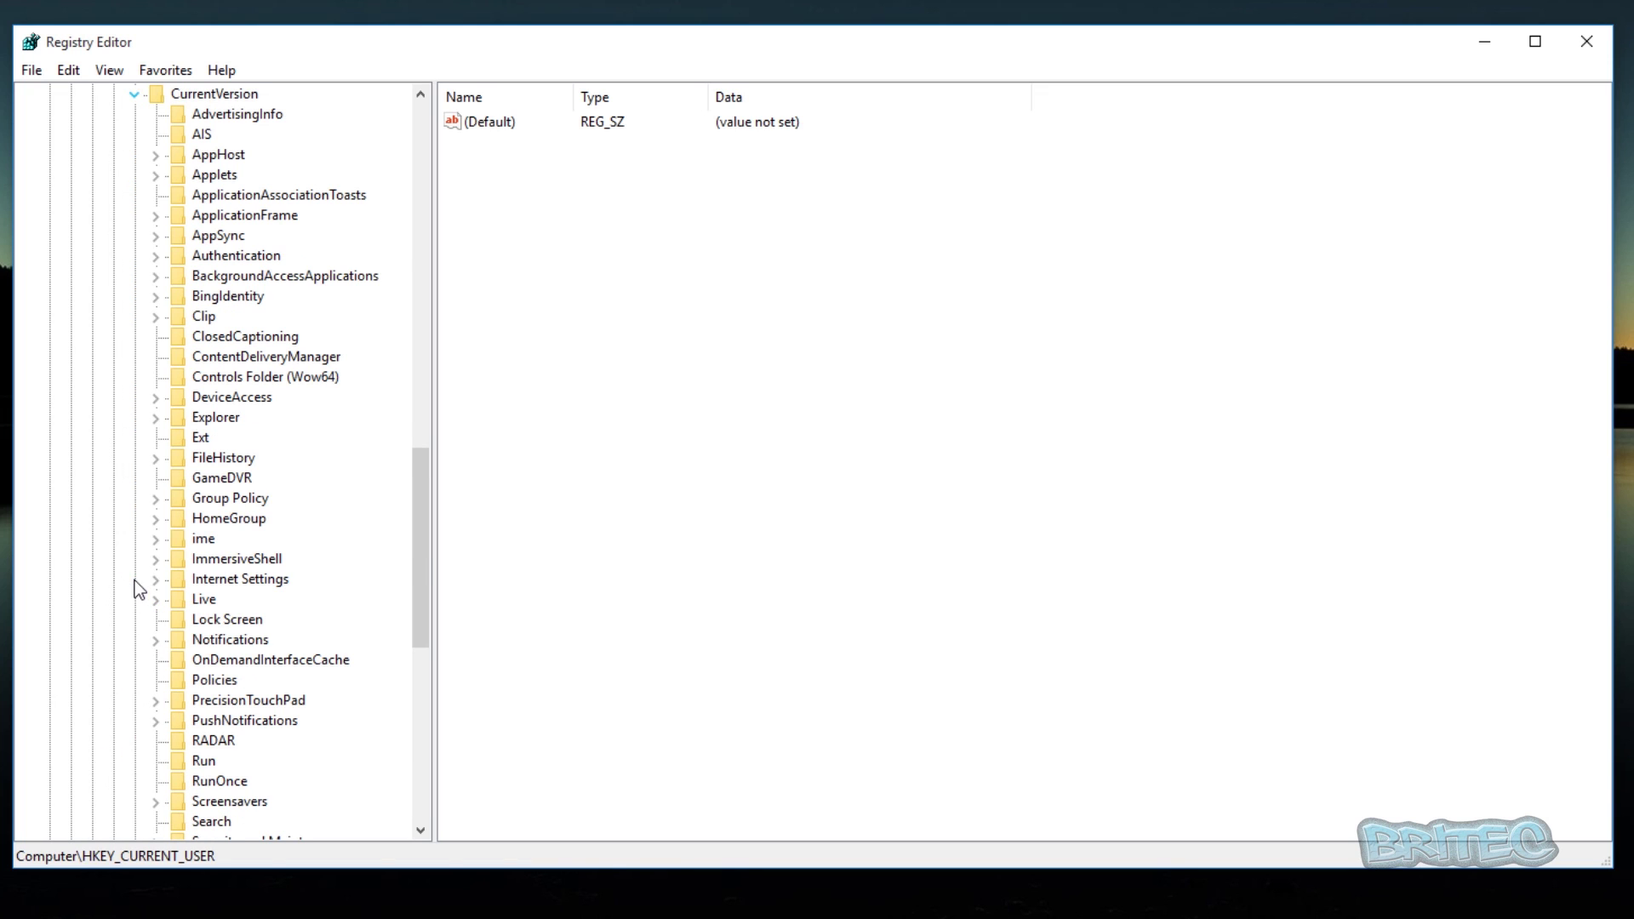
click(198, 584)
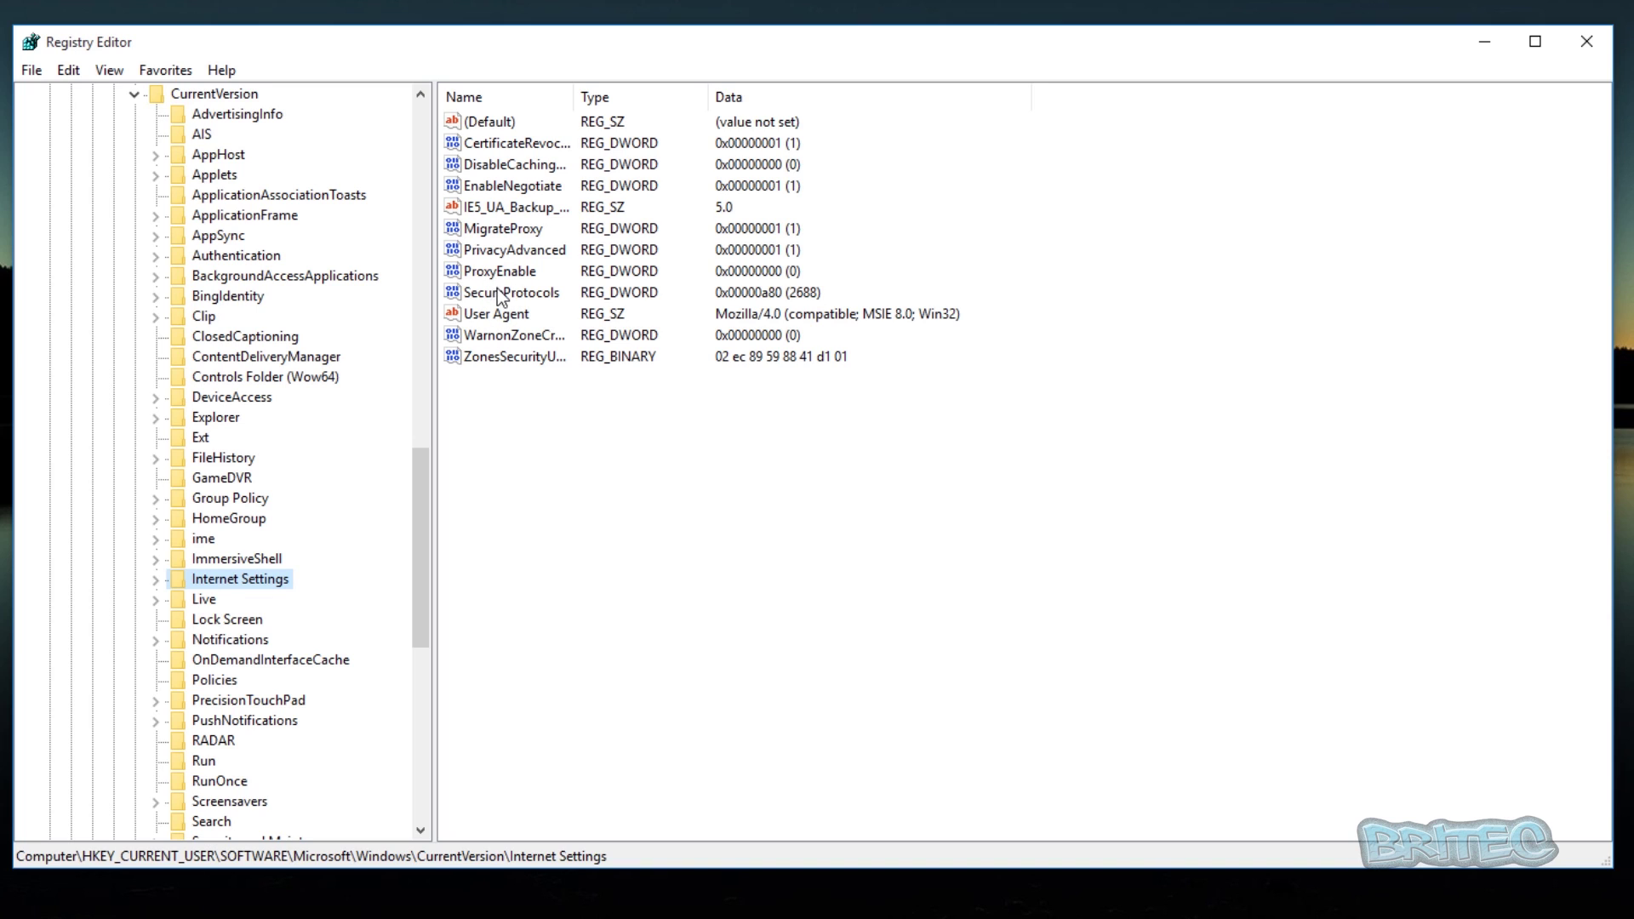
click(1587, 41)
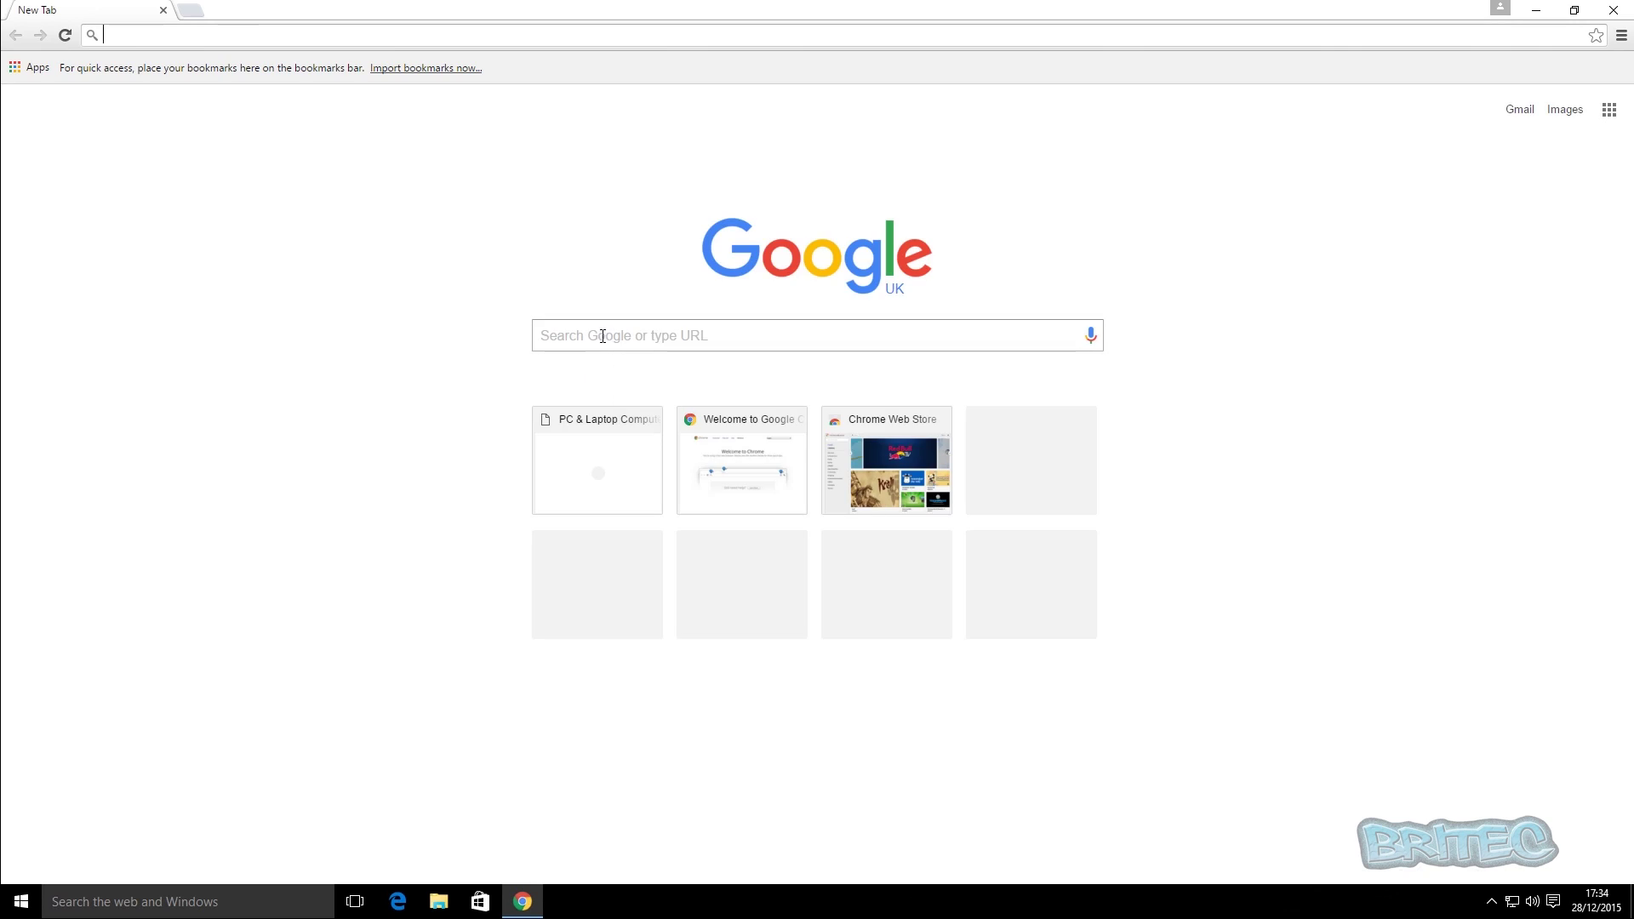
- Open timscomputerfix.net from the new tab page and visit its About Us and Services pages
click(603, 336)
click(593, 433)
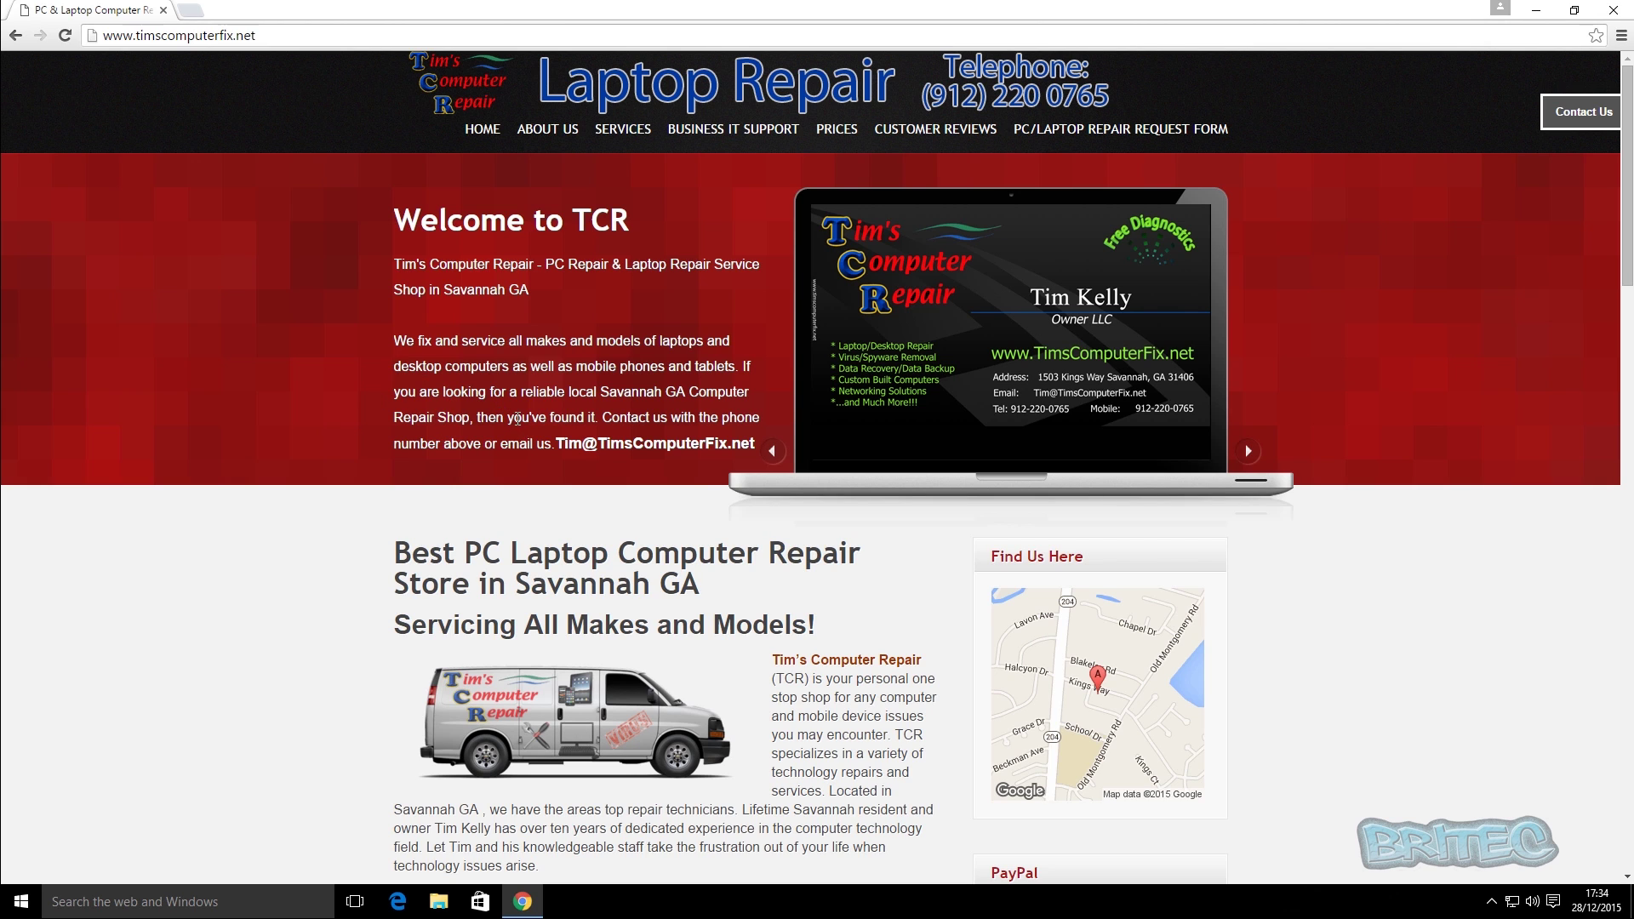
click(559, 135)
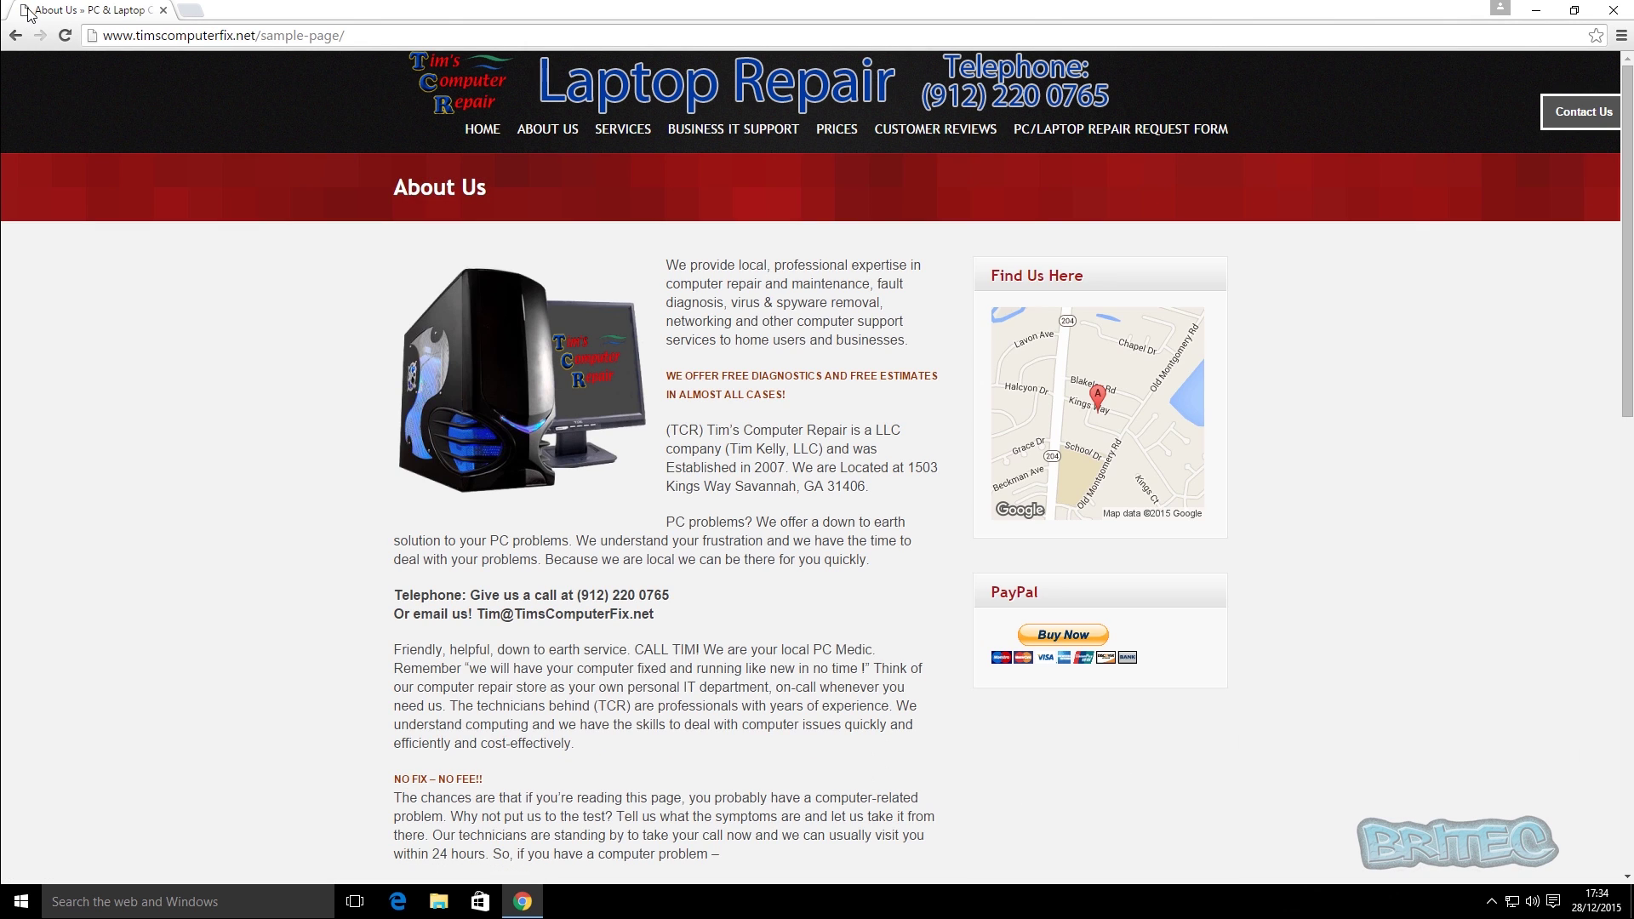
click(622, 129)
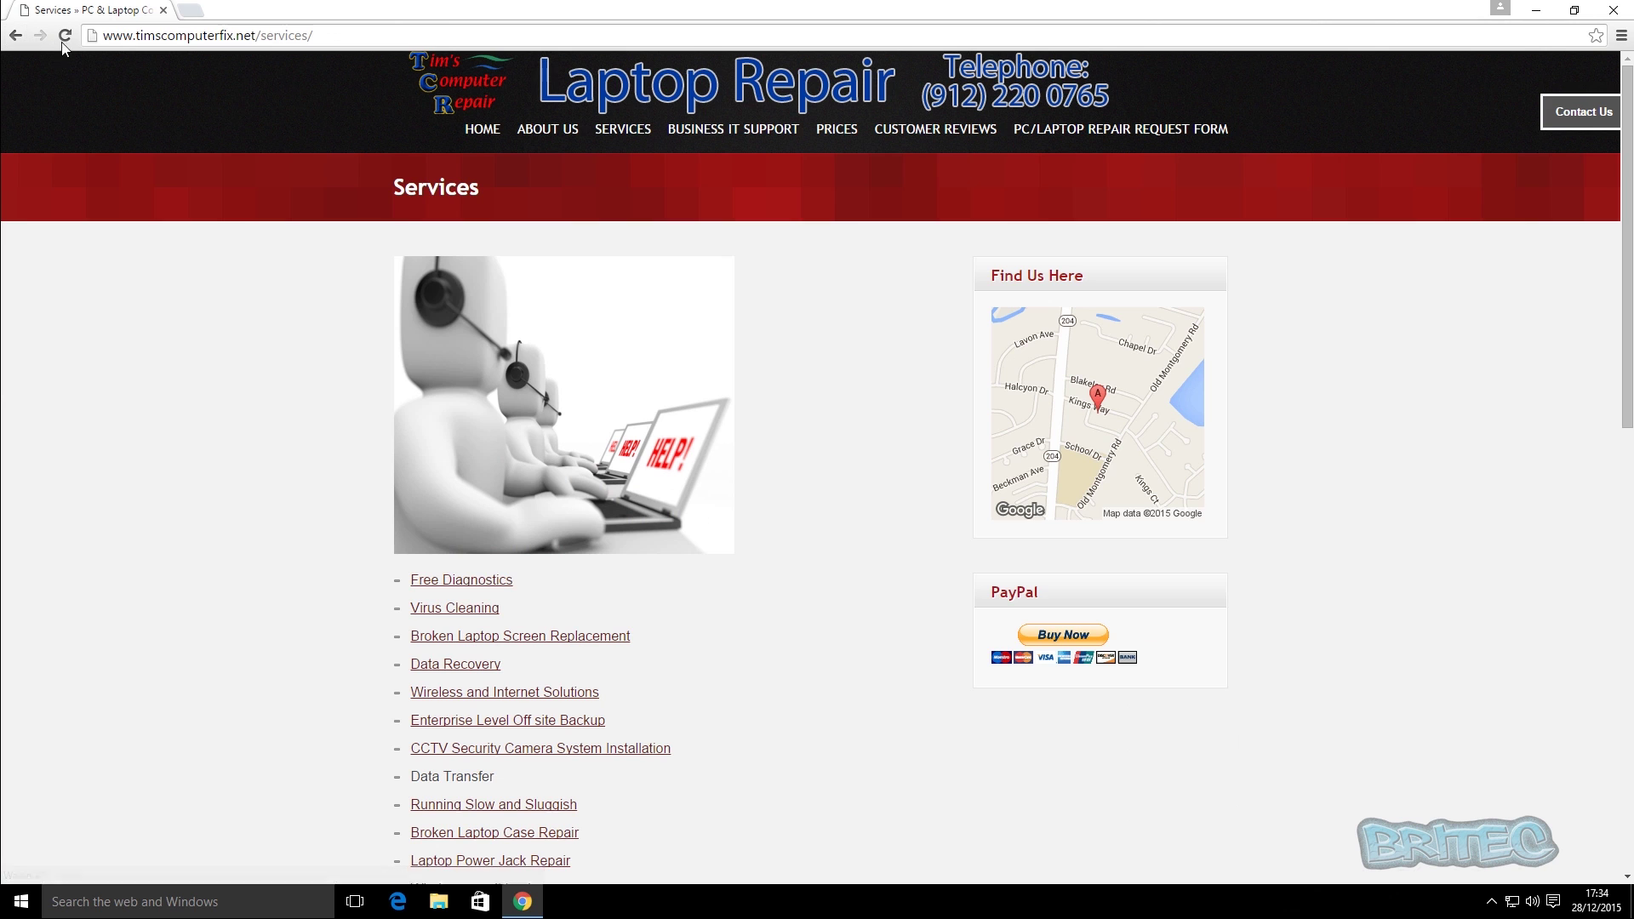